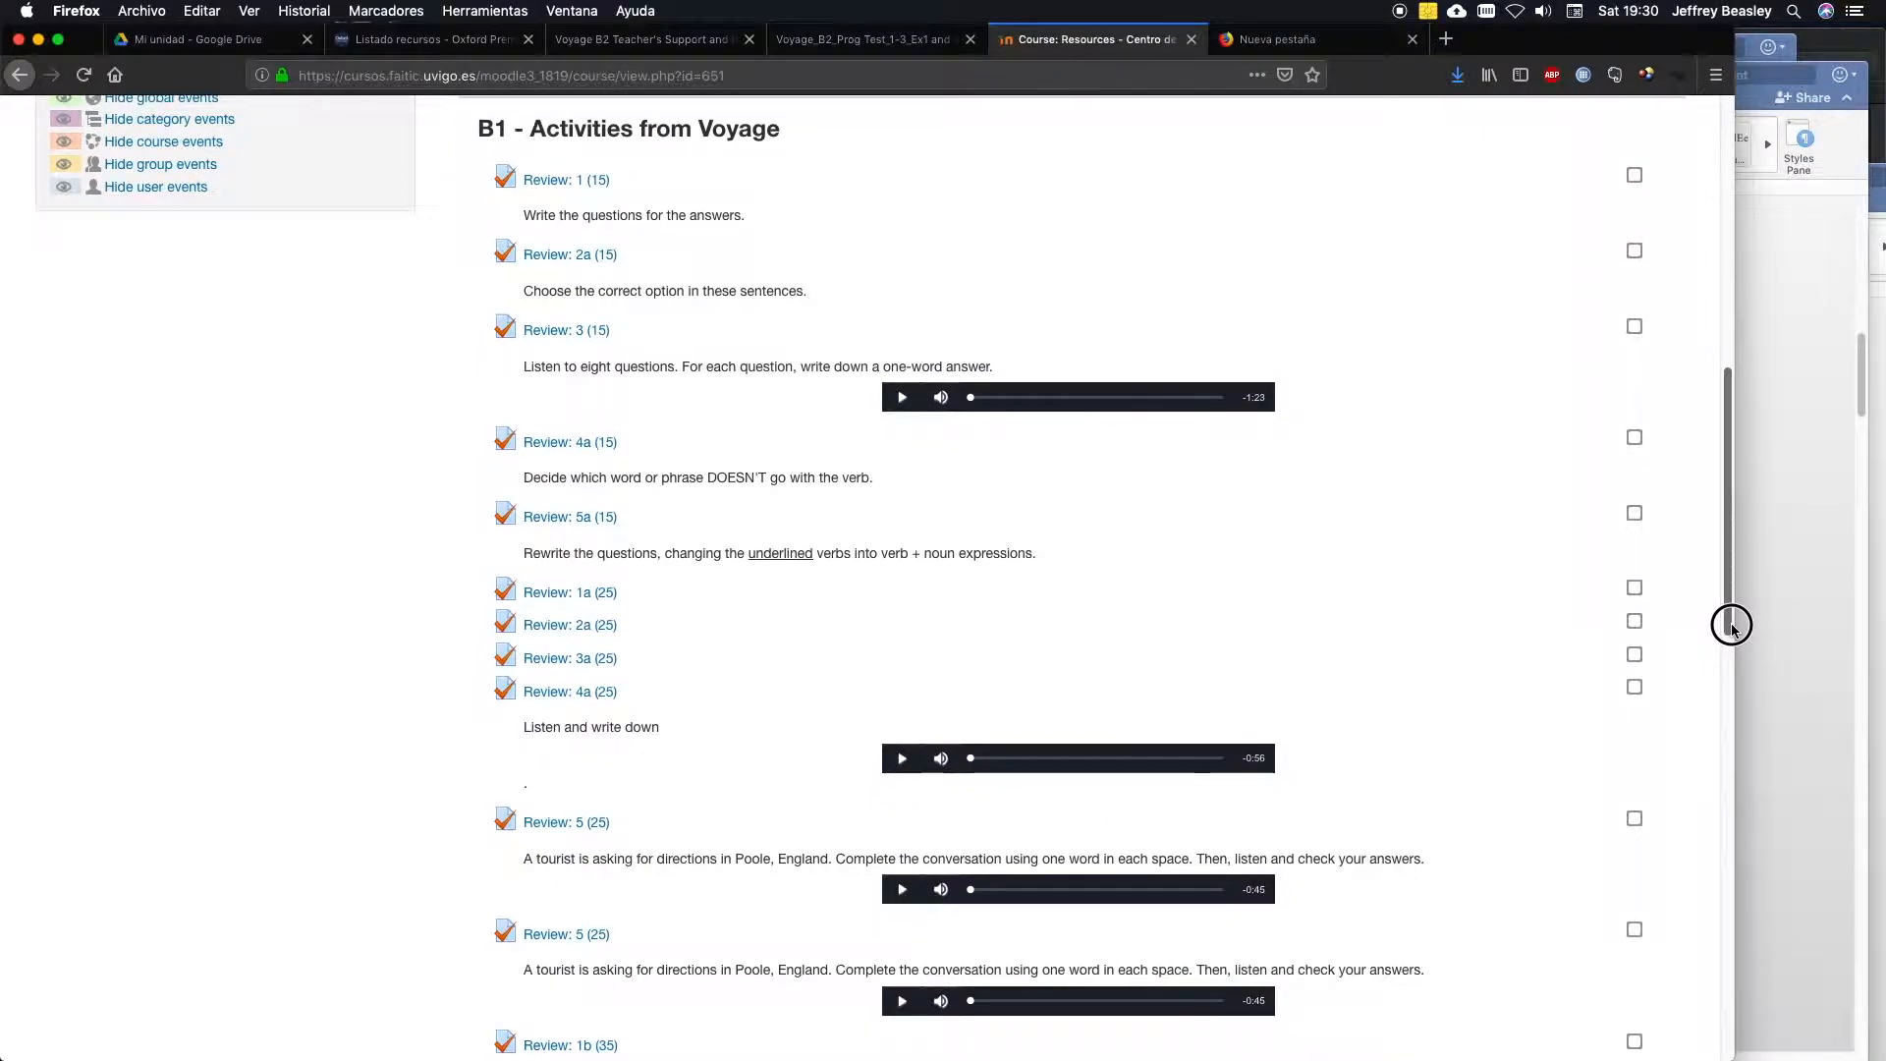
# Turn on course editing and open the settings of the Units 1-3 progress test quiz in the B2 section.
pyautogui.moveTo(1731, 625); pyautogui.dragTo(1721, 351)
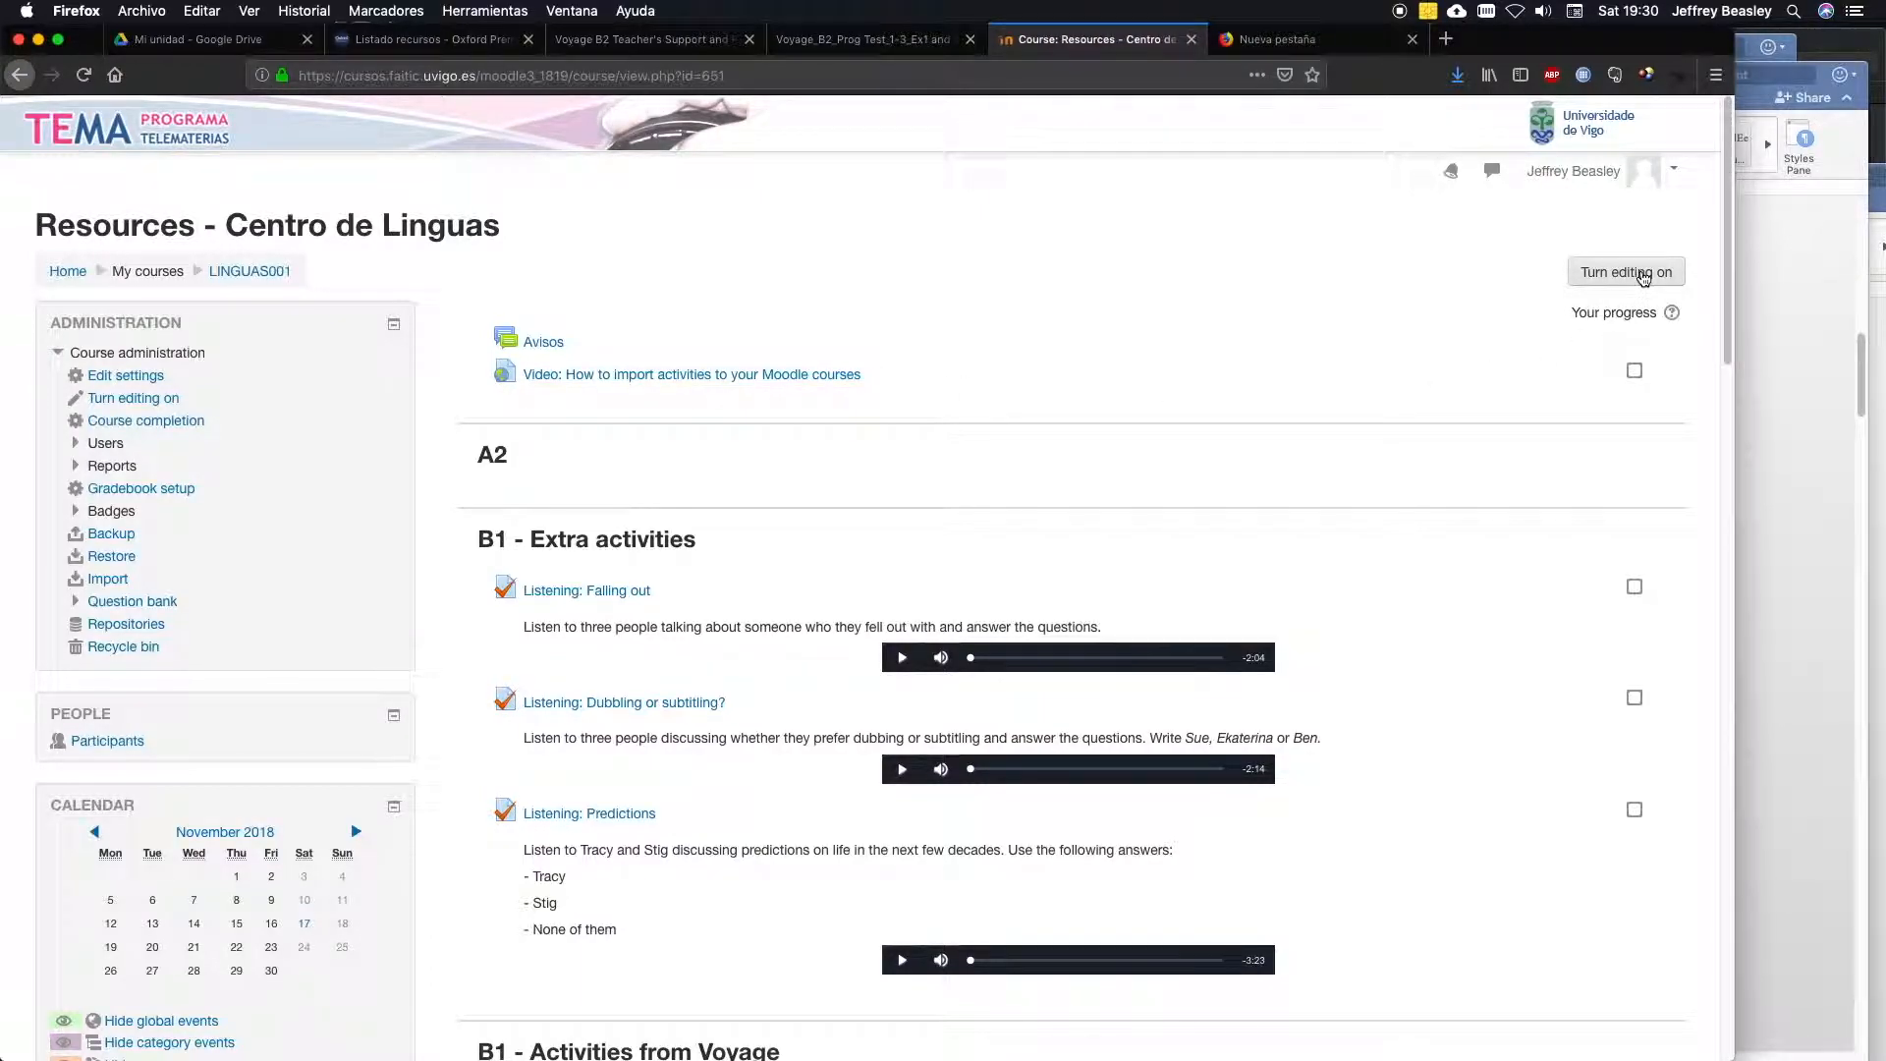
pyautogui.click(1626, 280)
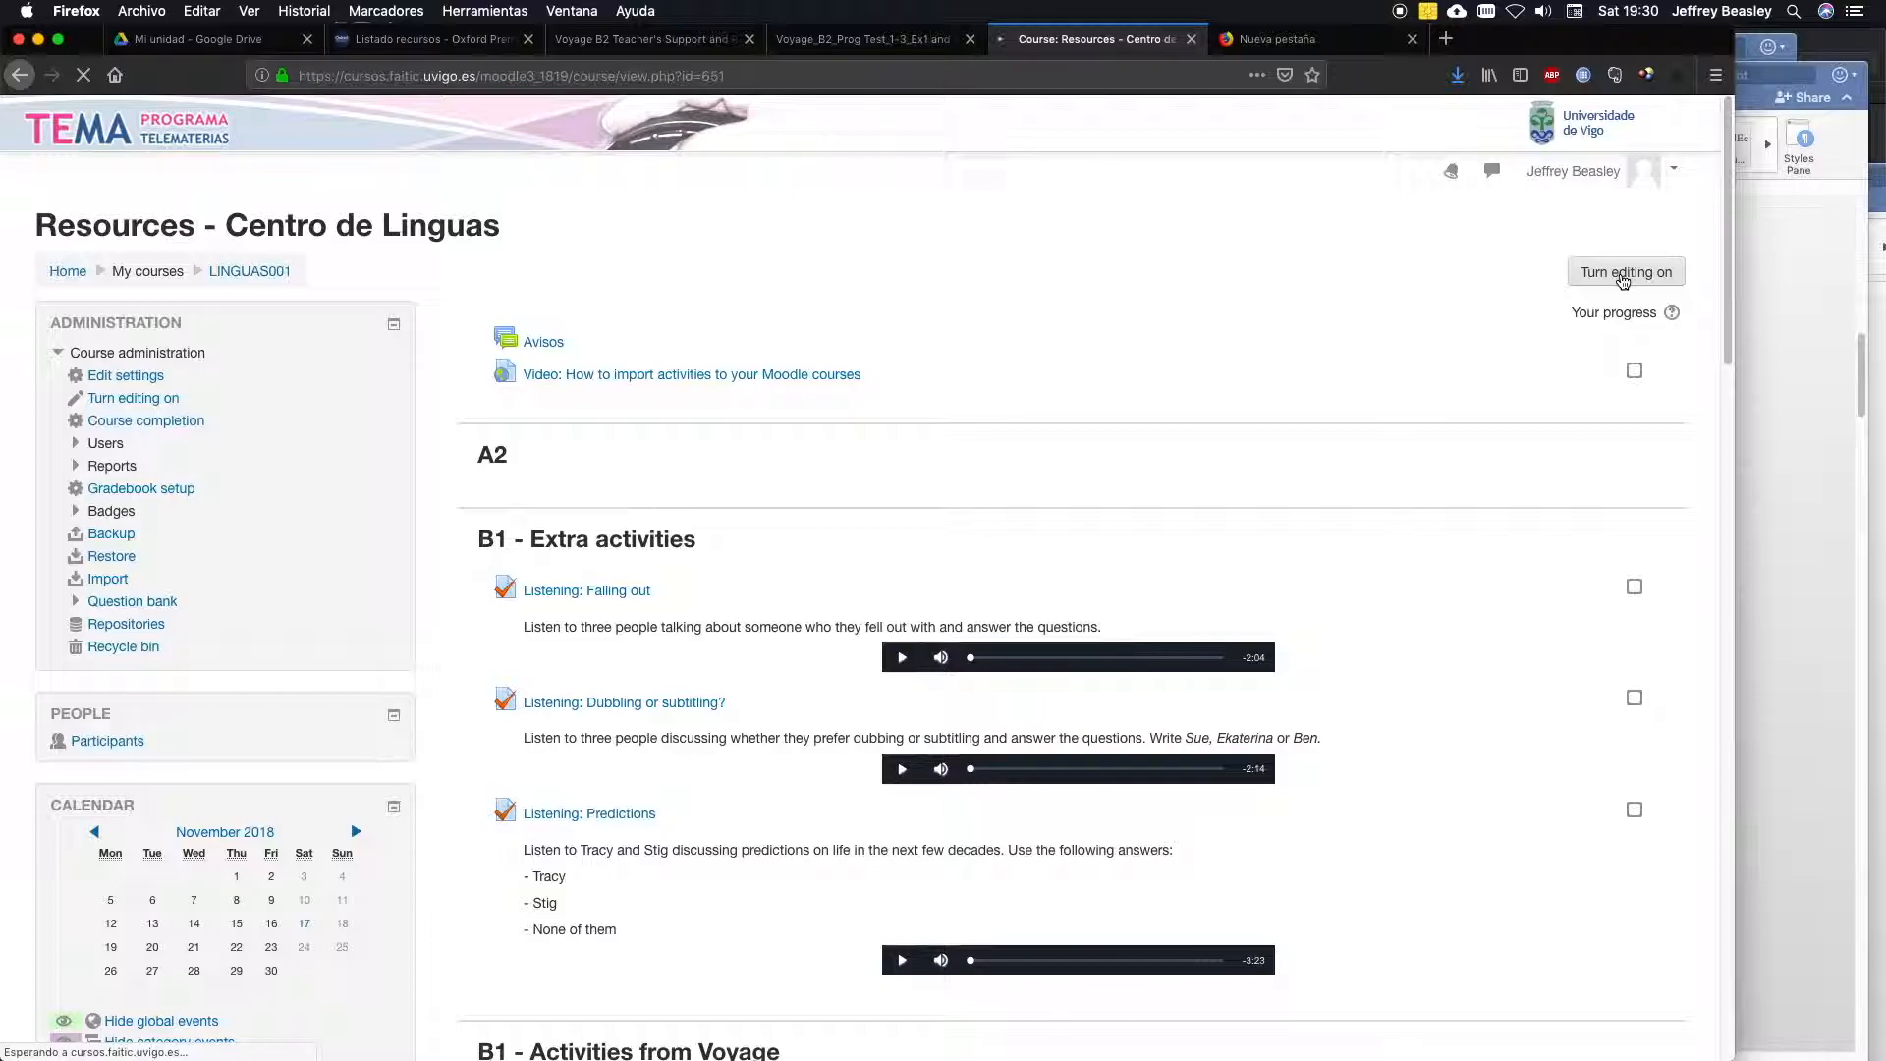
pyautogui.moveTo(1728, 273); pyautogui.dragTo(1722, 1023)
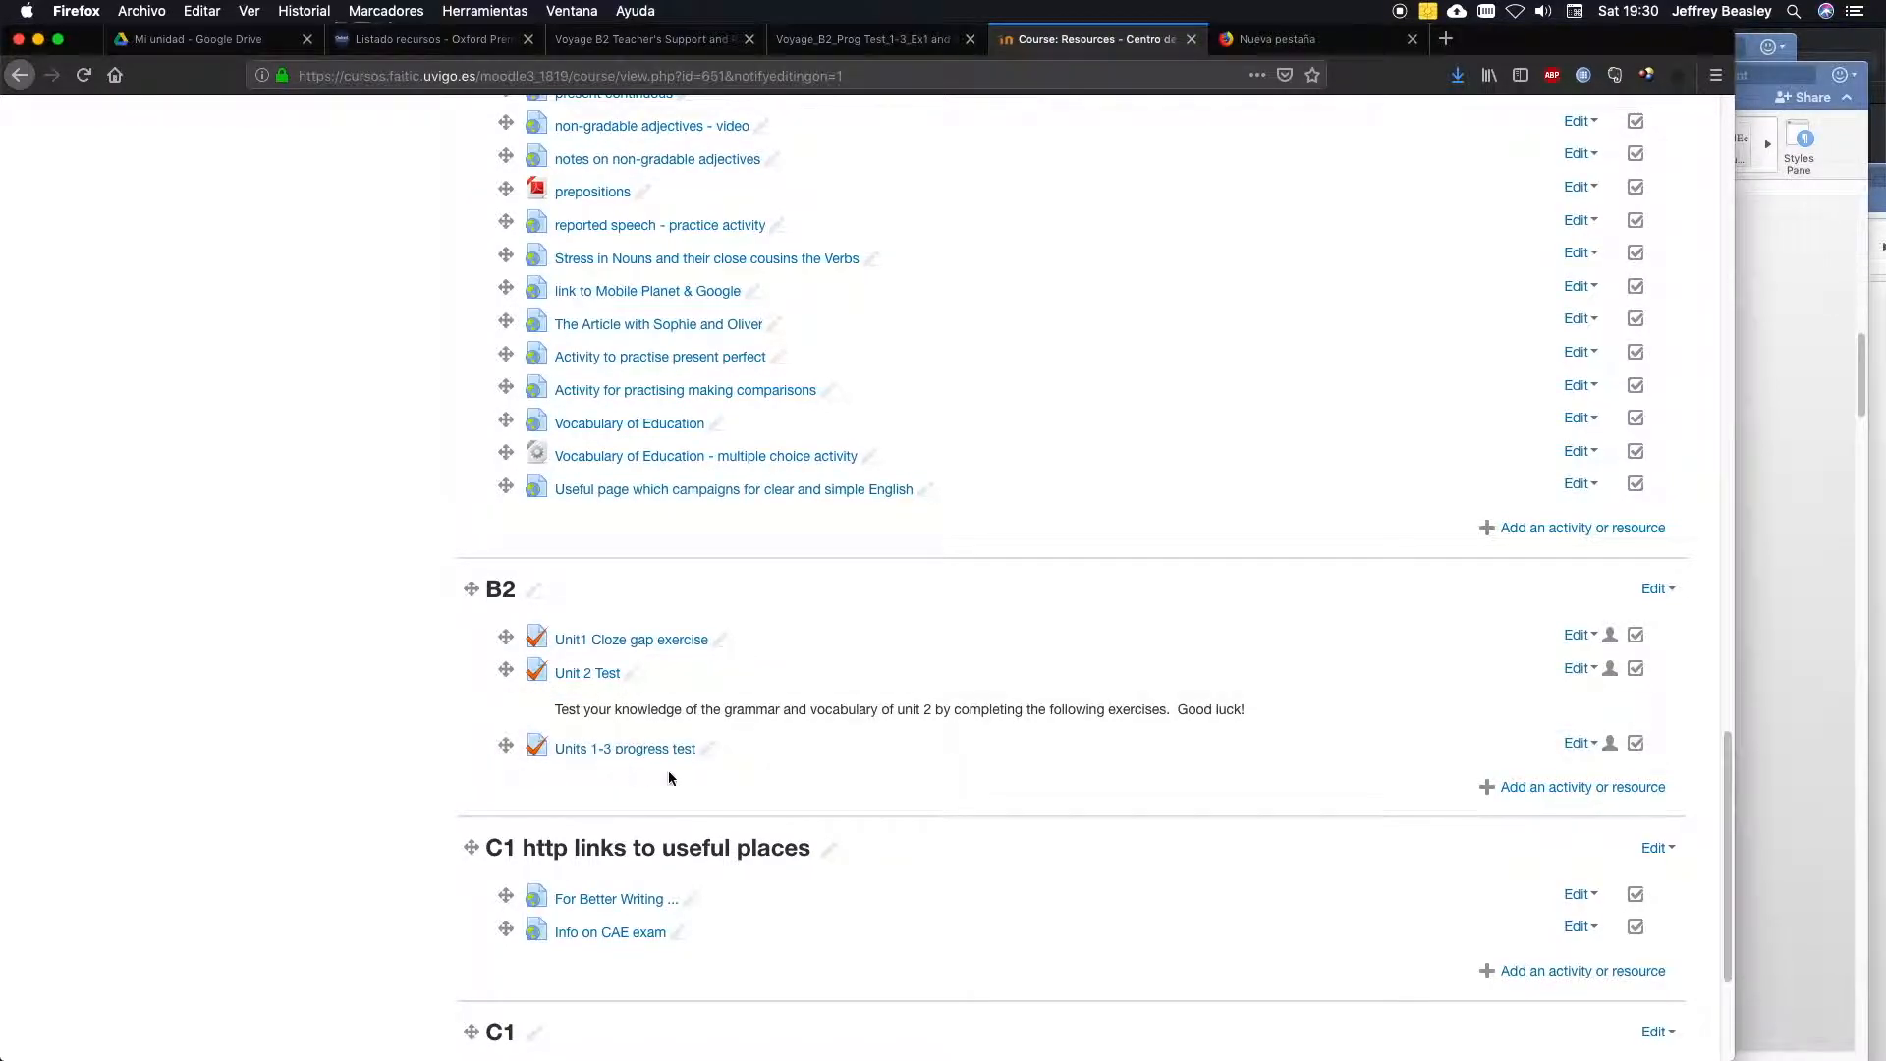
pyautogui.click(1579, 745)
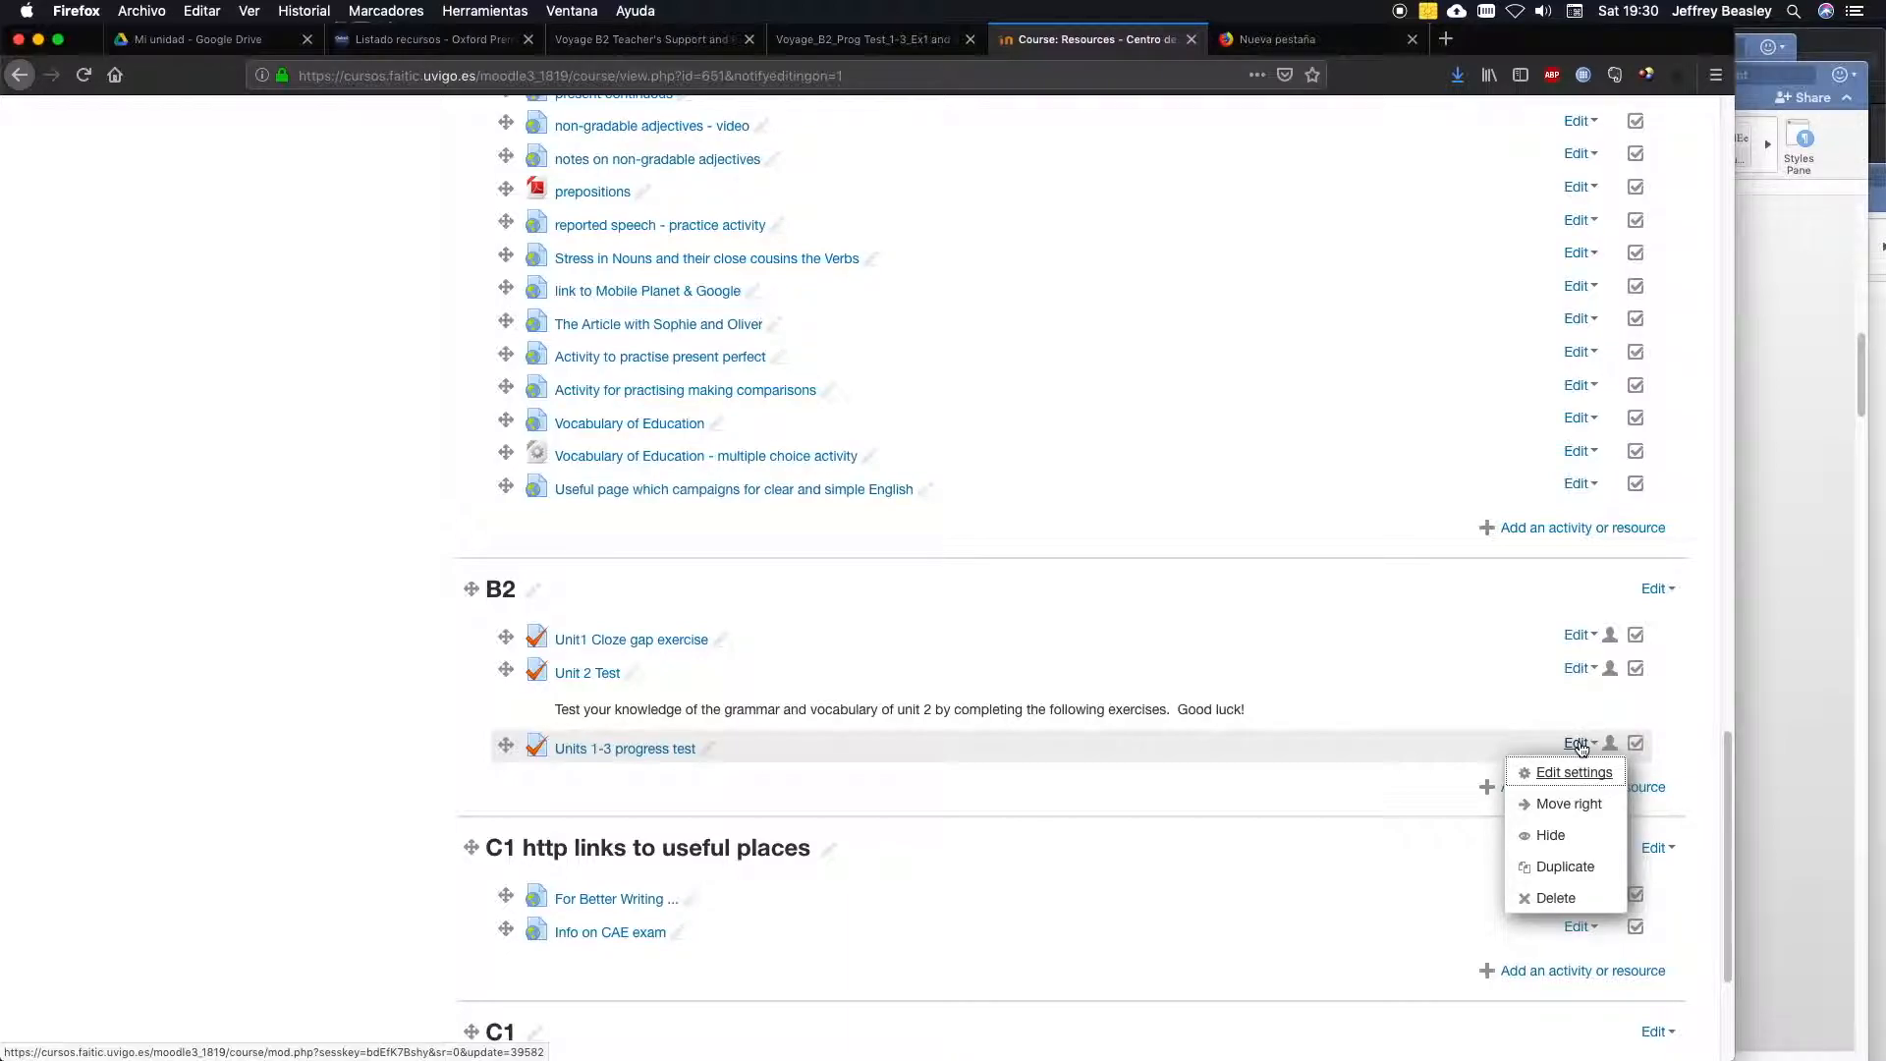
pyautogui.click(1573, 773)
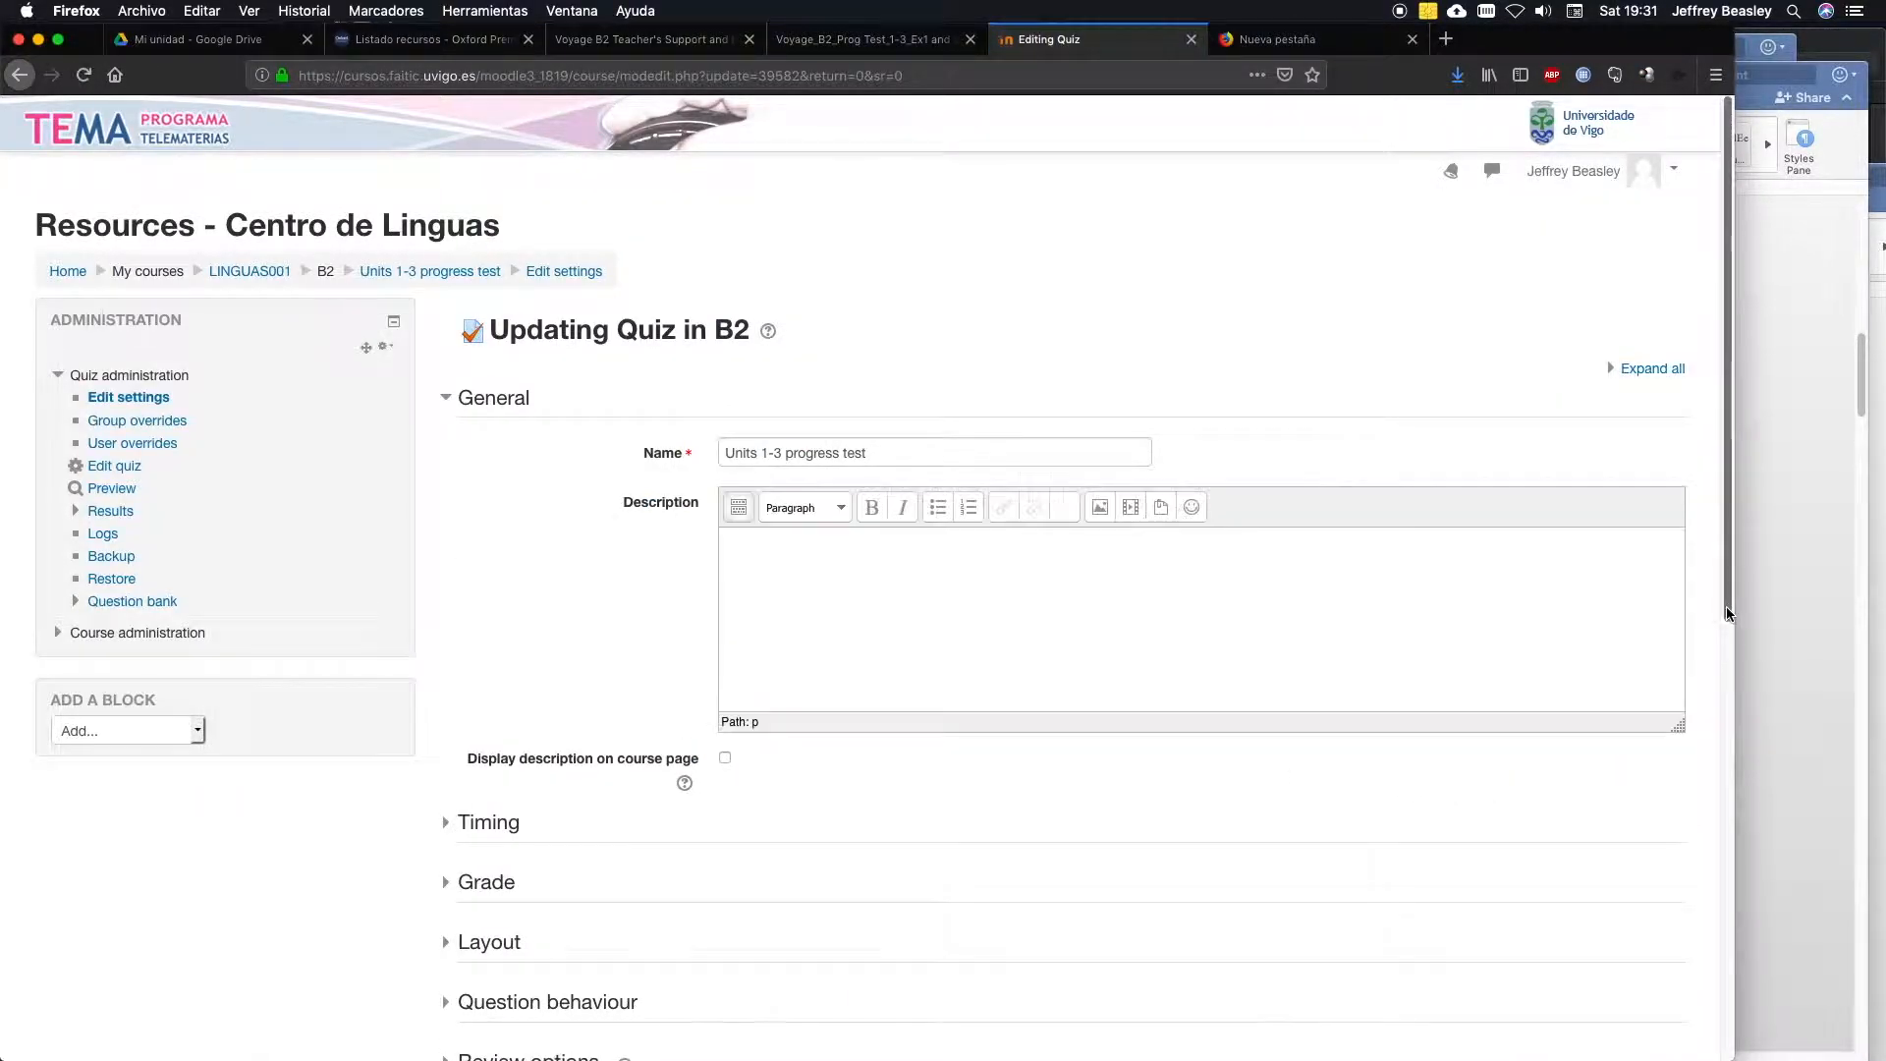
# Open the quiz's question list and start a new Embedded answers (Cloze) question at the end of page 2.
pyautogui.moveTo(1725, 597); pyautogui.dragTo(1726, 658)
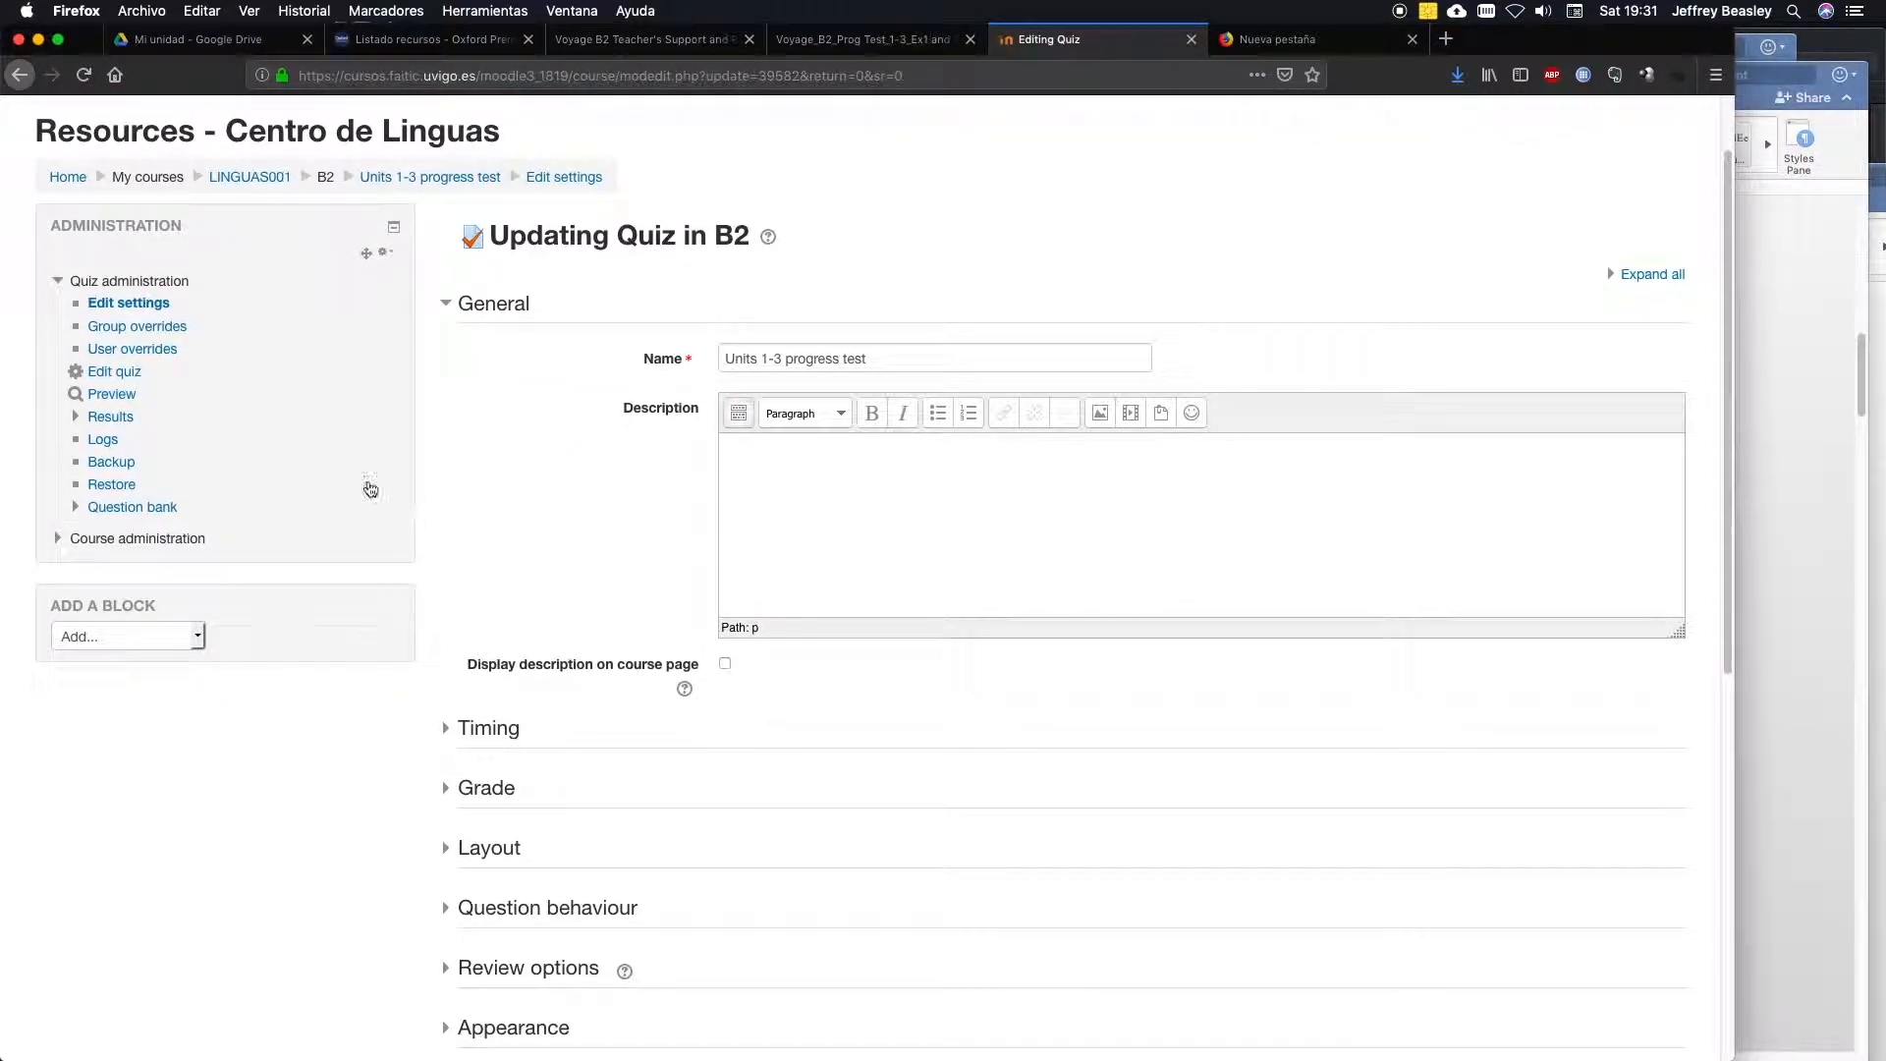
pyautogui.click(122, 379)
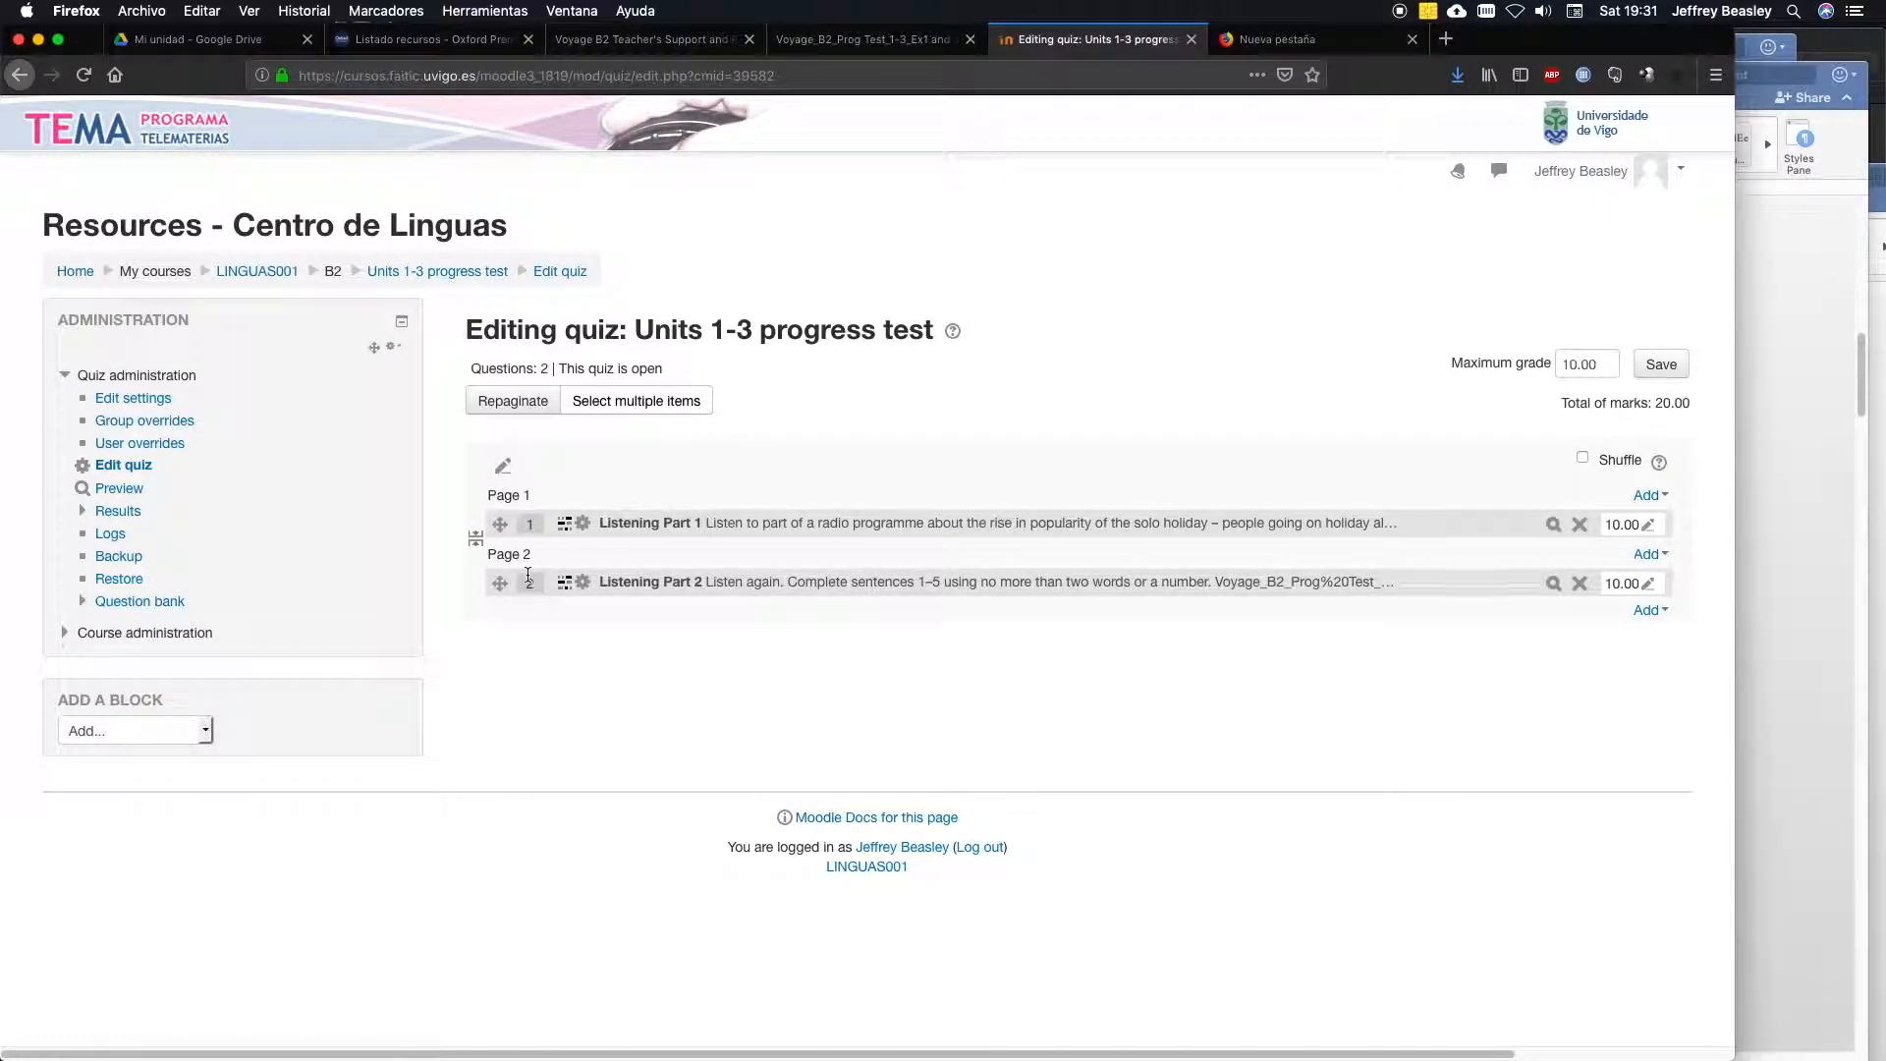
pyautogui.click(1649, 611)
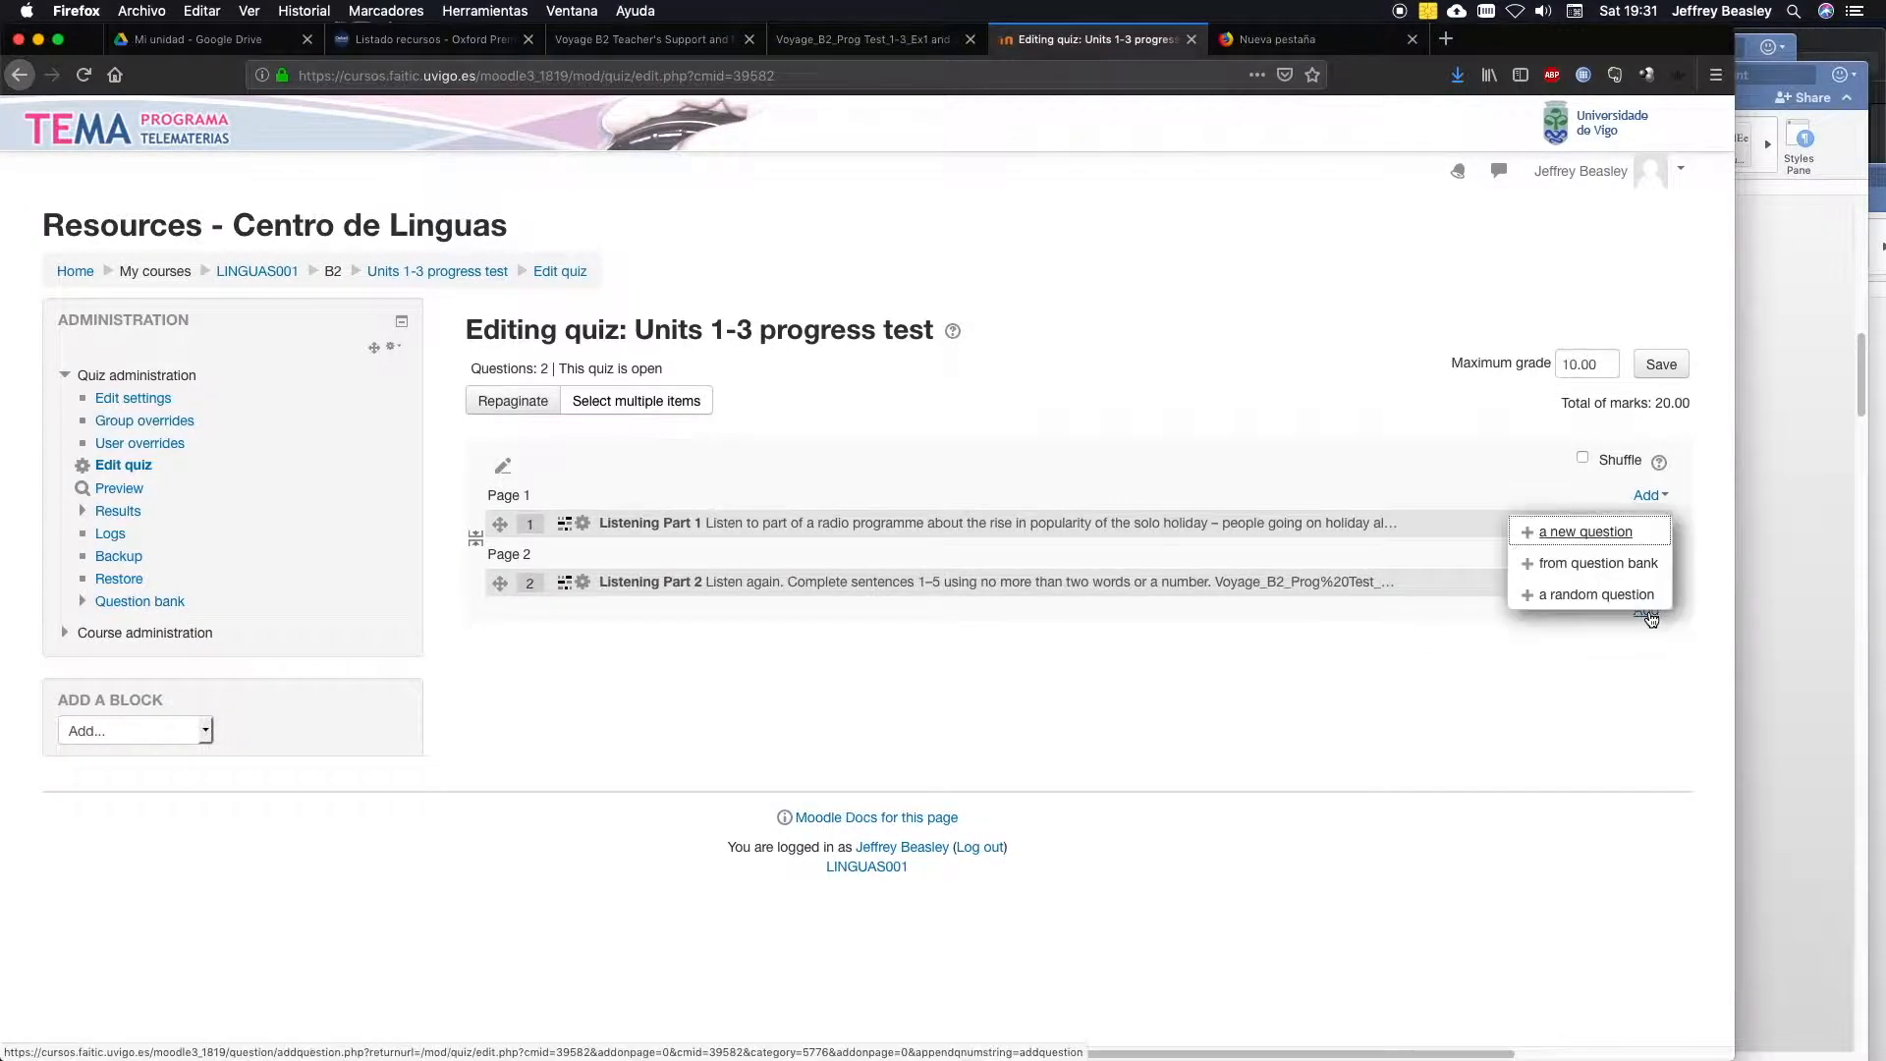
pyautogui.click(1581, 532)
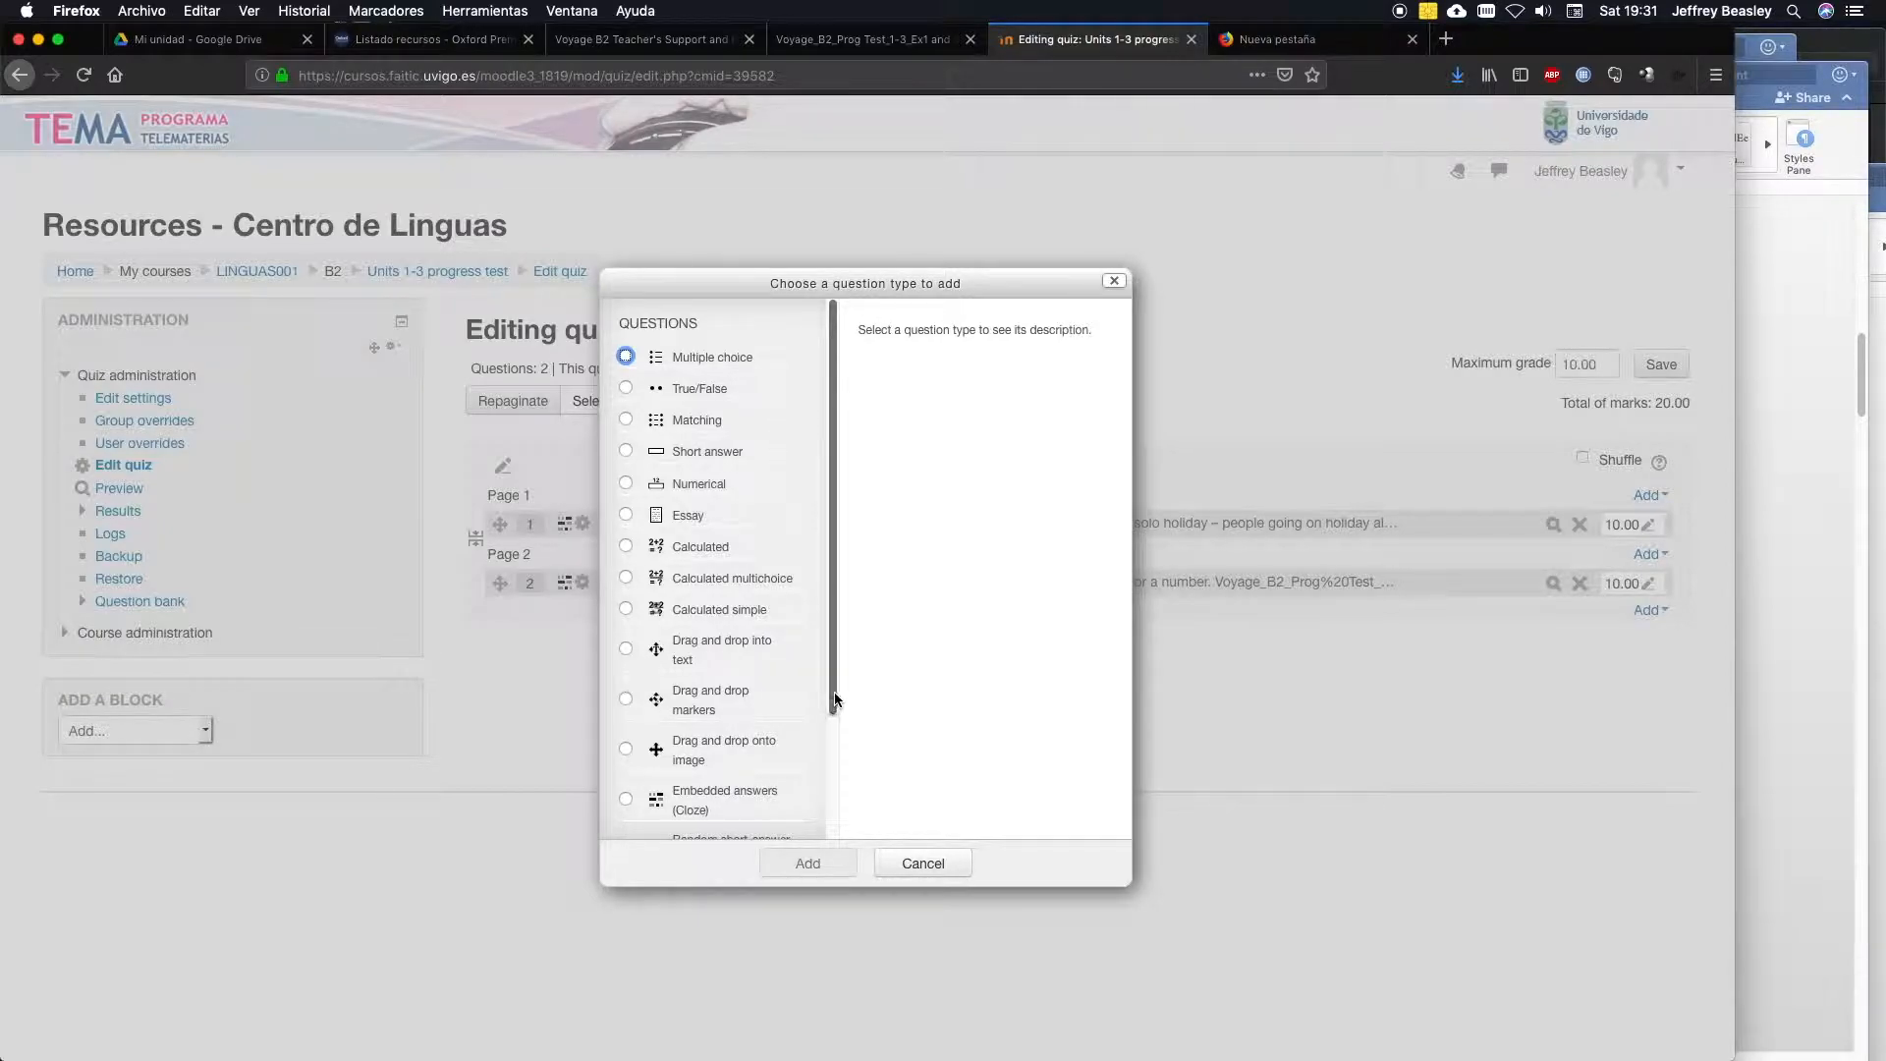
pyautogui.moveTo(835, 684)
pyautogui.mouseDown()
pyautogui.moveTo(835, 705)
pyautogui.moveTo(837, 683)
pyautogui.mouseUp()
pyautogui.click(834, 690)
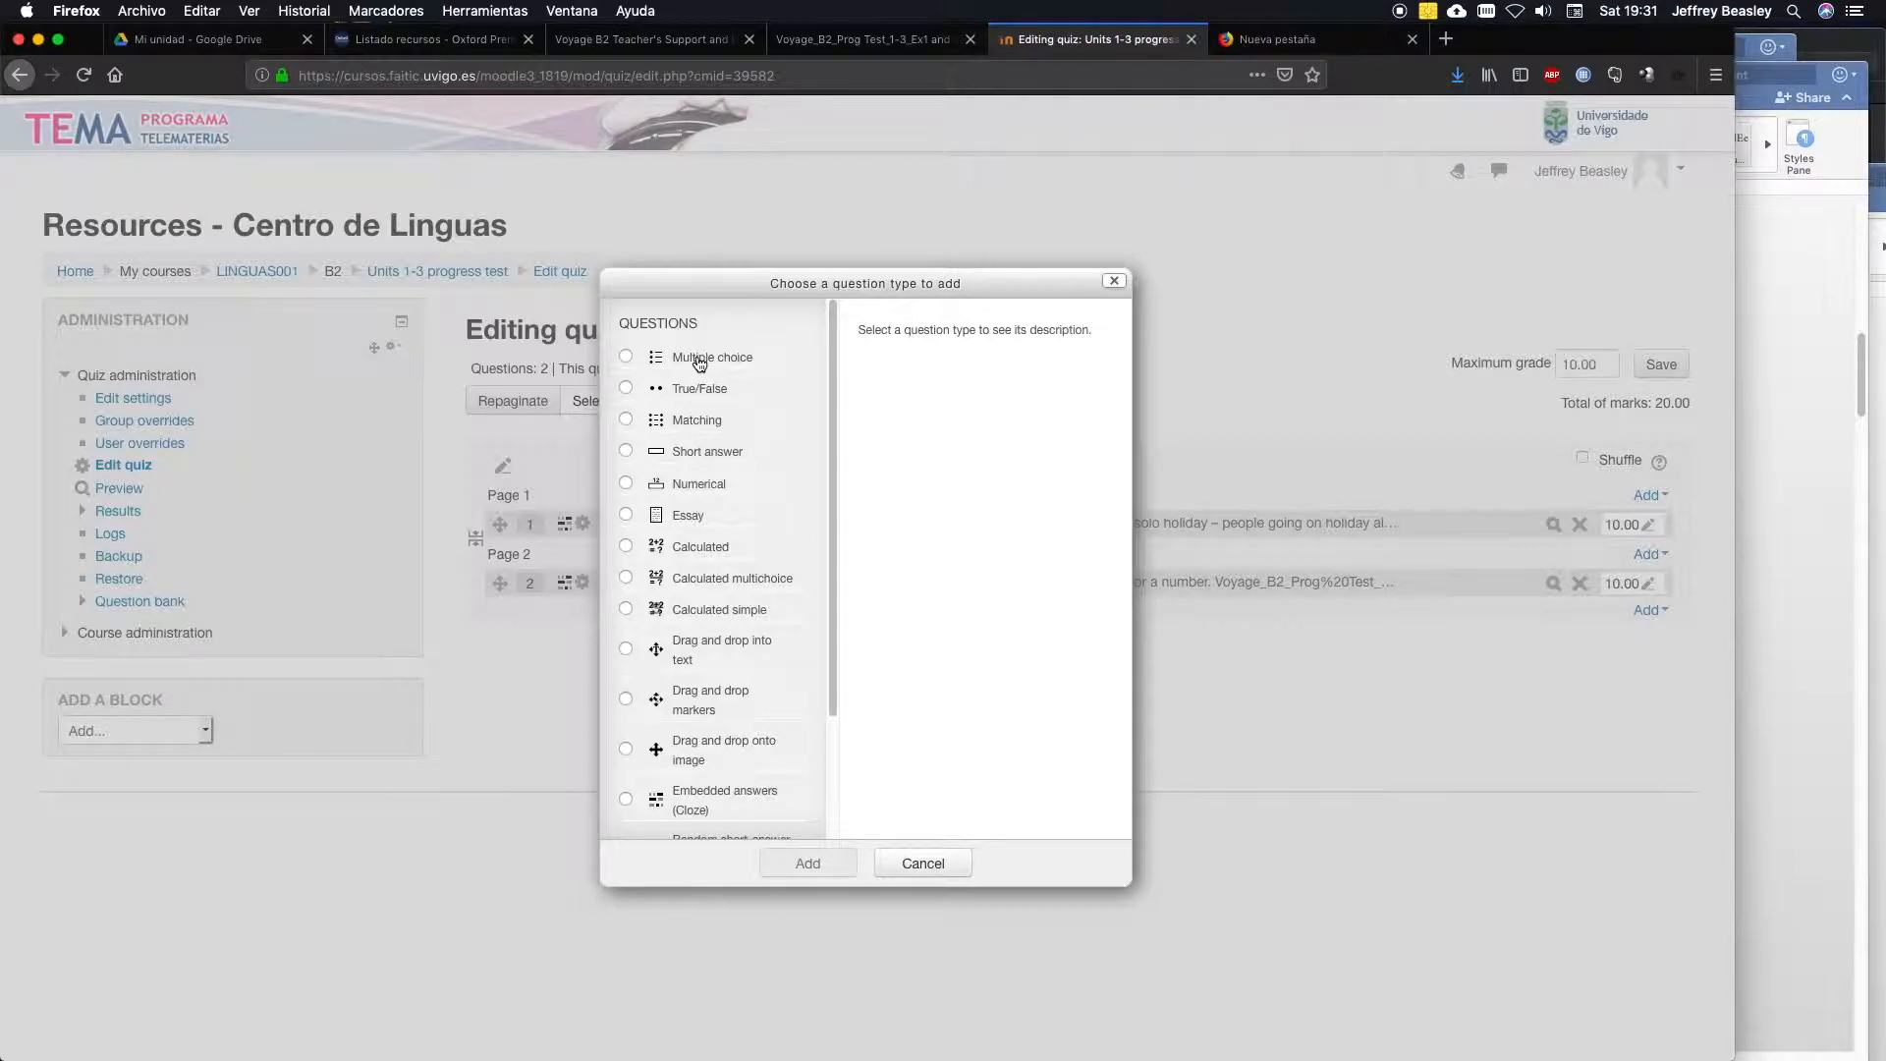
pyautogui.moveTo(833, 488); pyautogui.dragTo(812, 610)
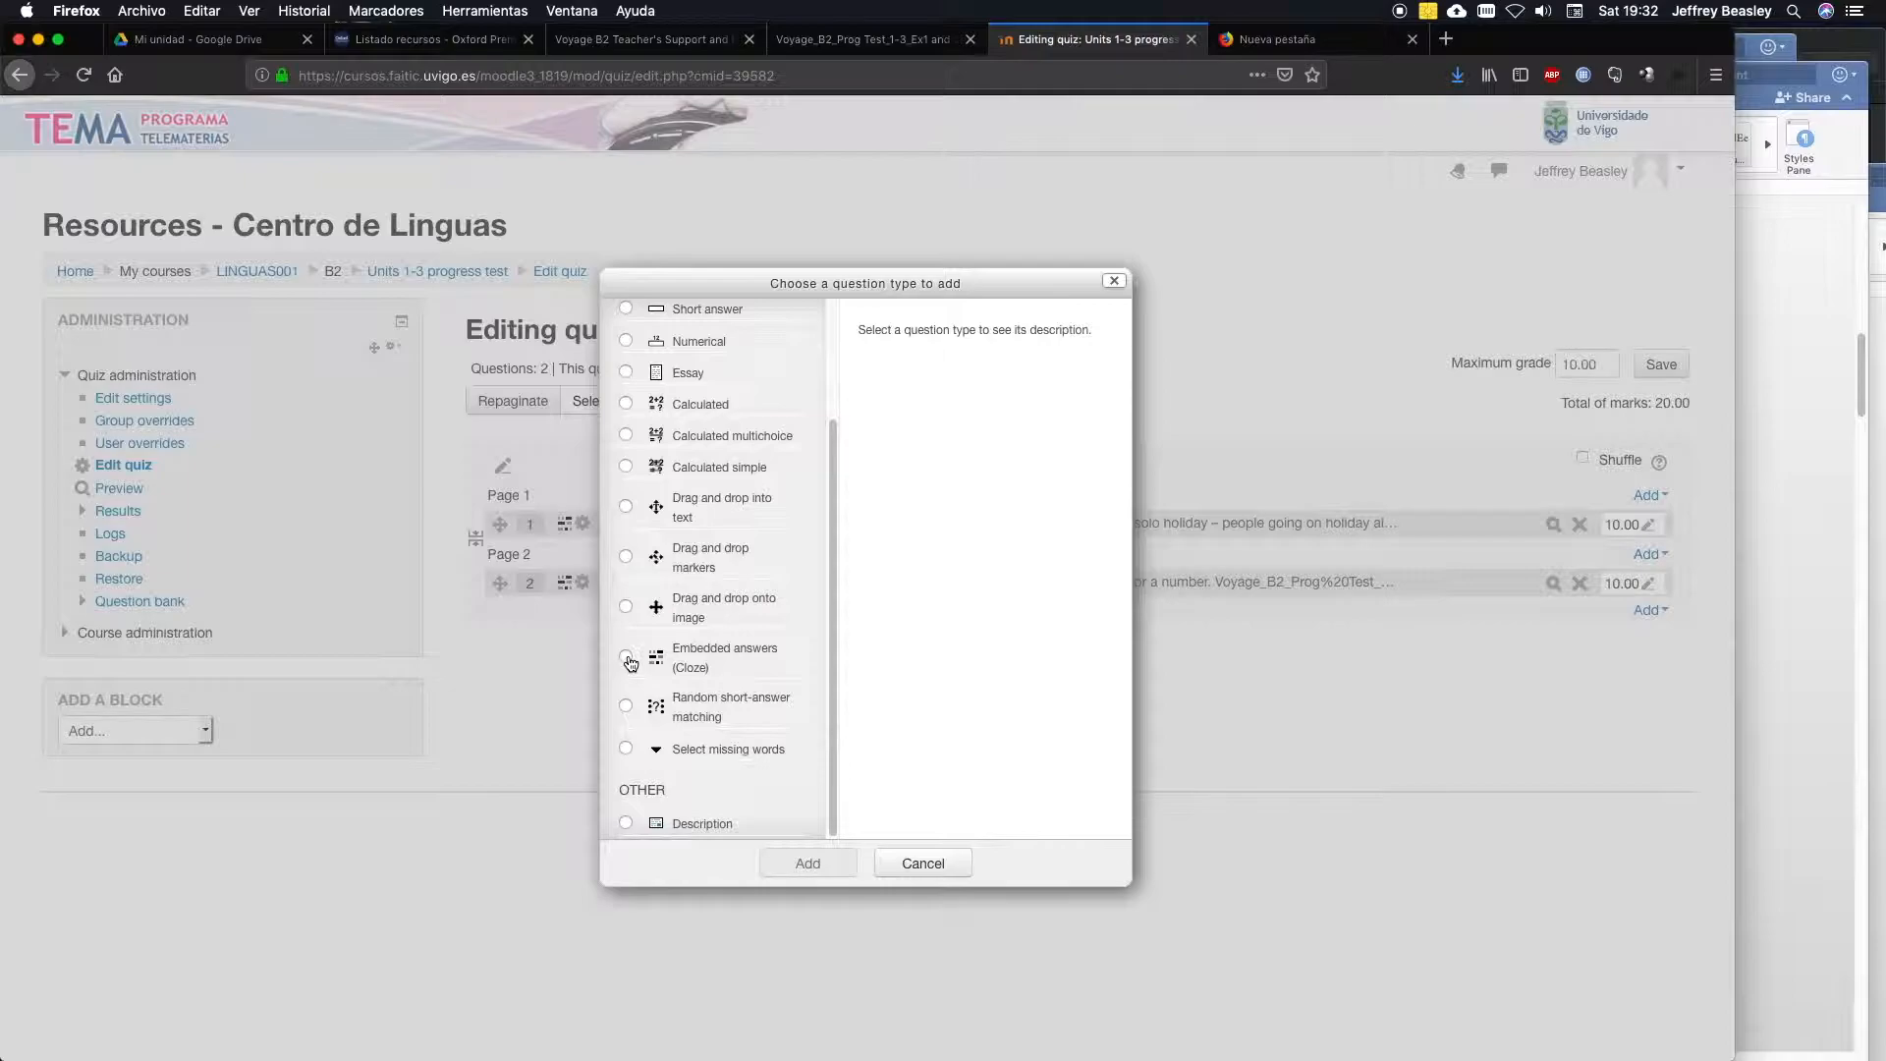
pyautogui.click(629, 661)
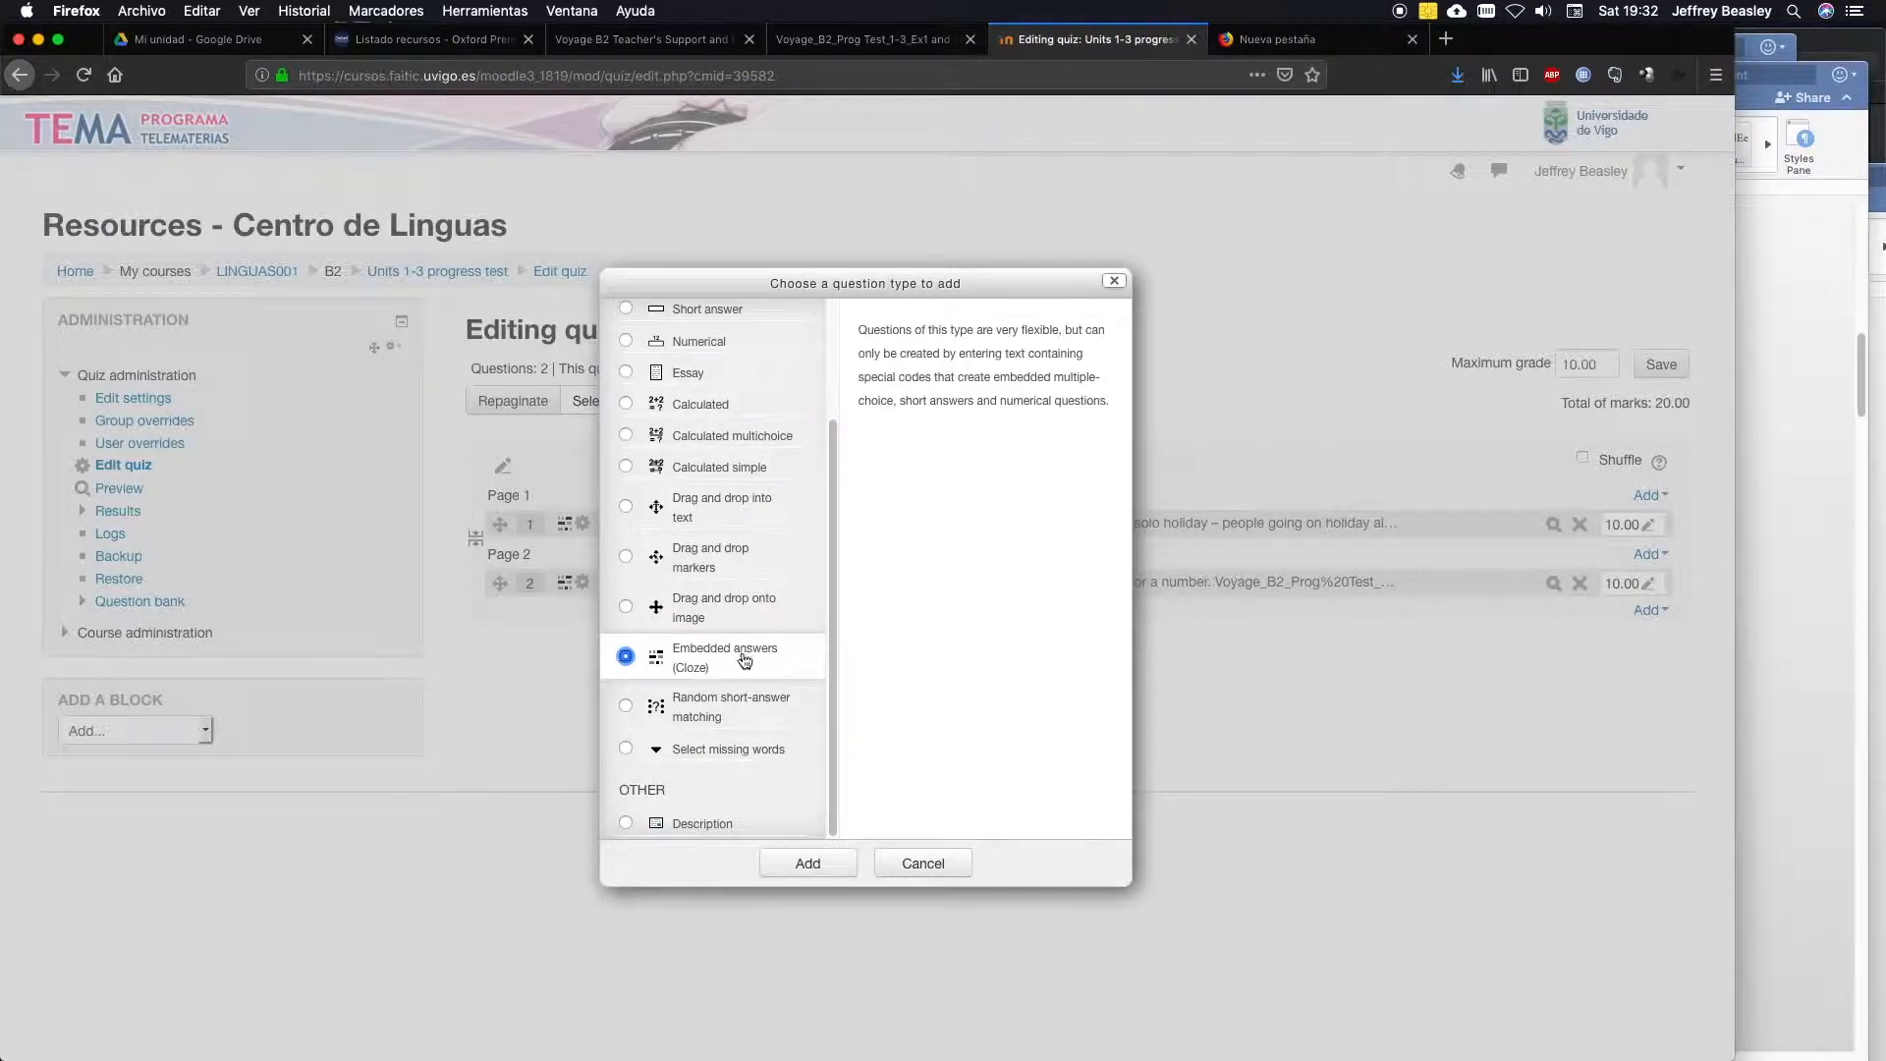
pyautogui.click(818, 868)
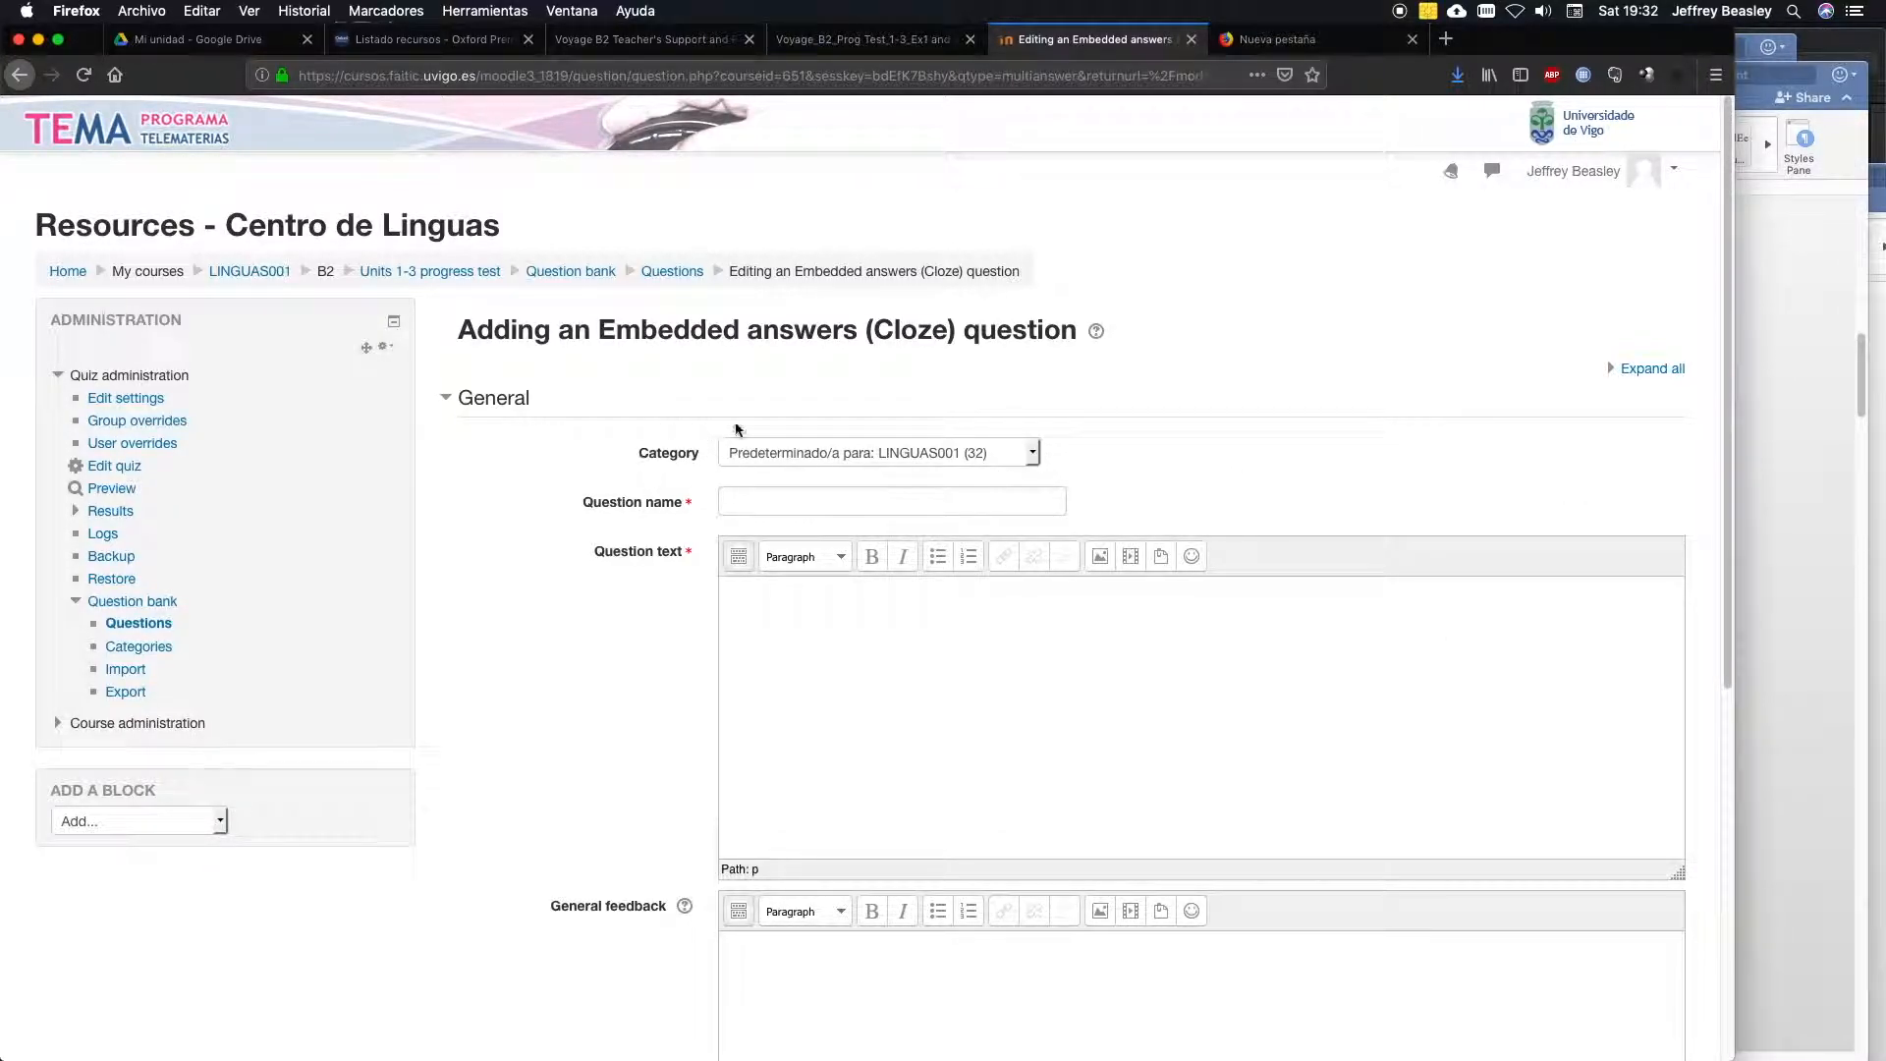
# Set the new question's category to Default for Units 1-3 progress test.
pyautogui.click(1033, 455)
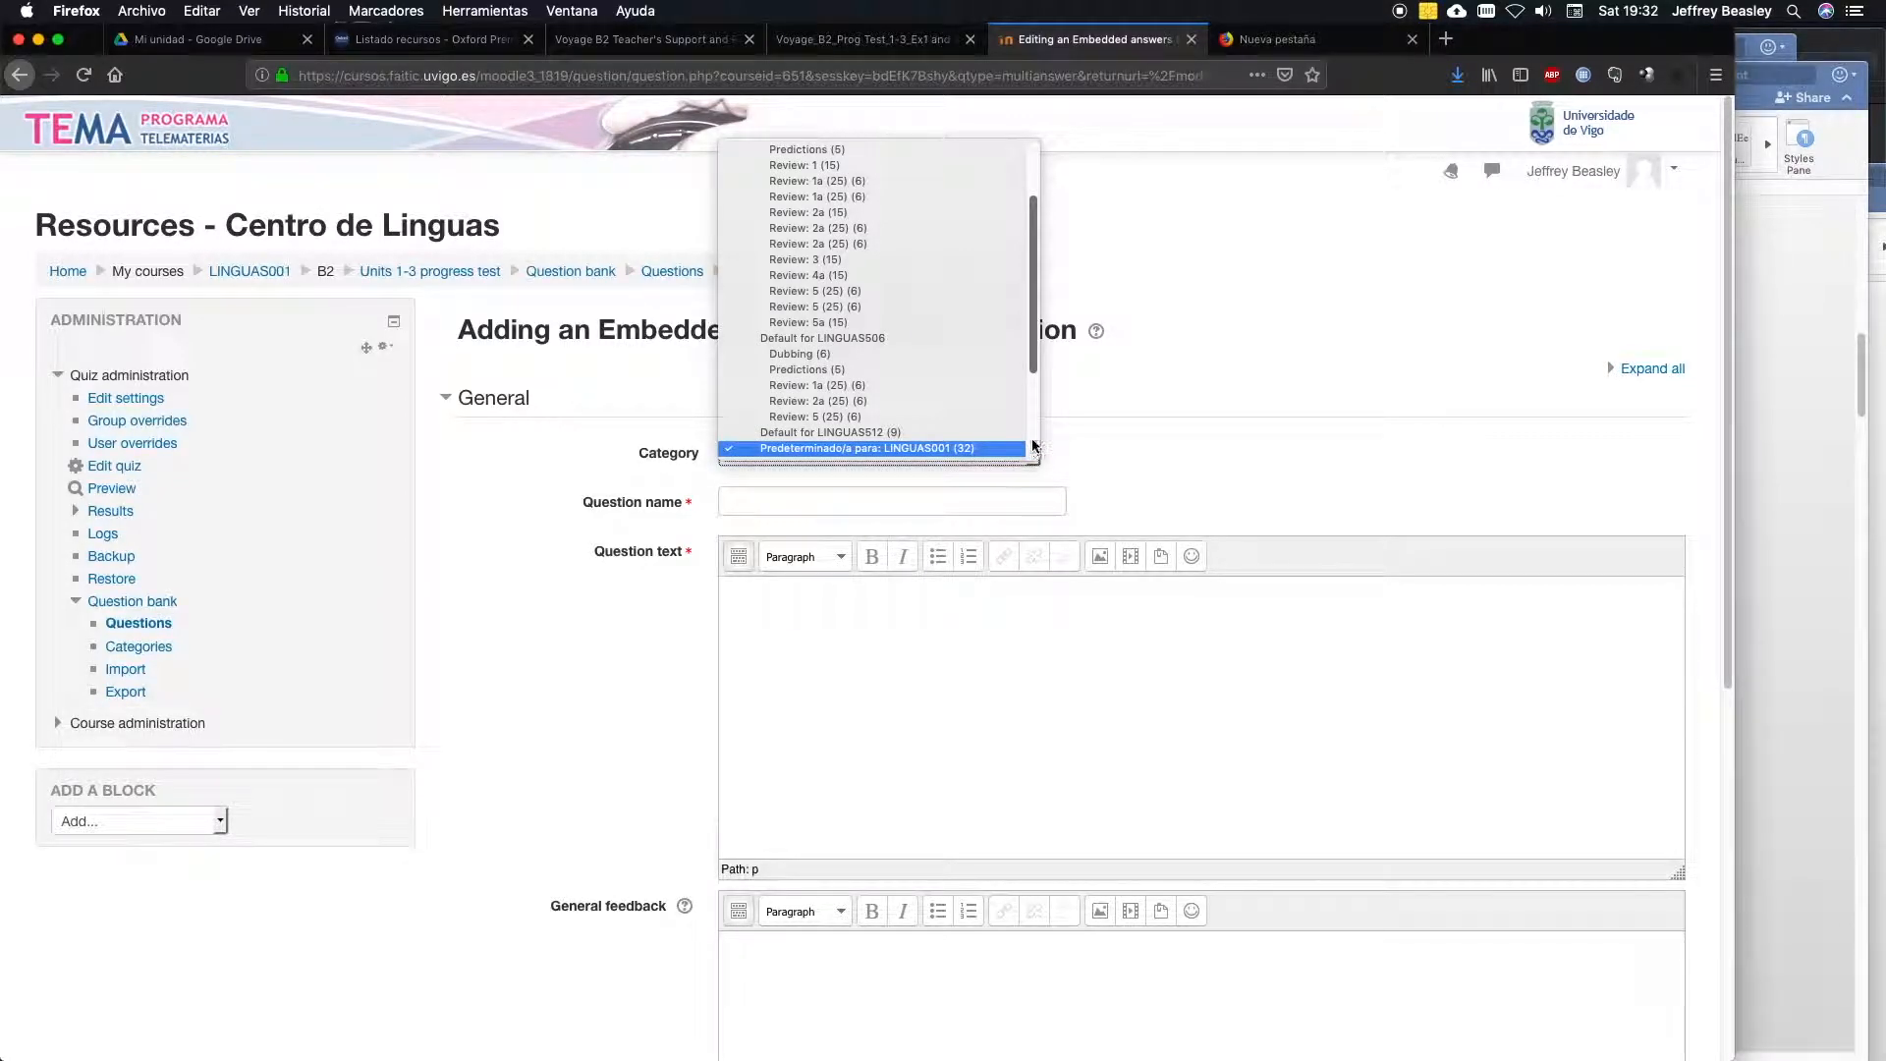
pyautogui.moveTo(1034, 357); pyautogui.dragTo(1031, 290)
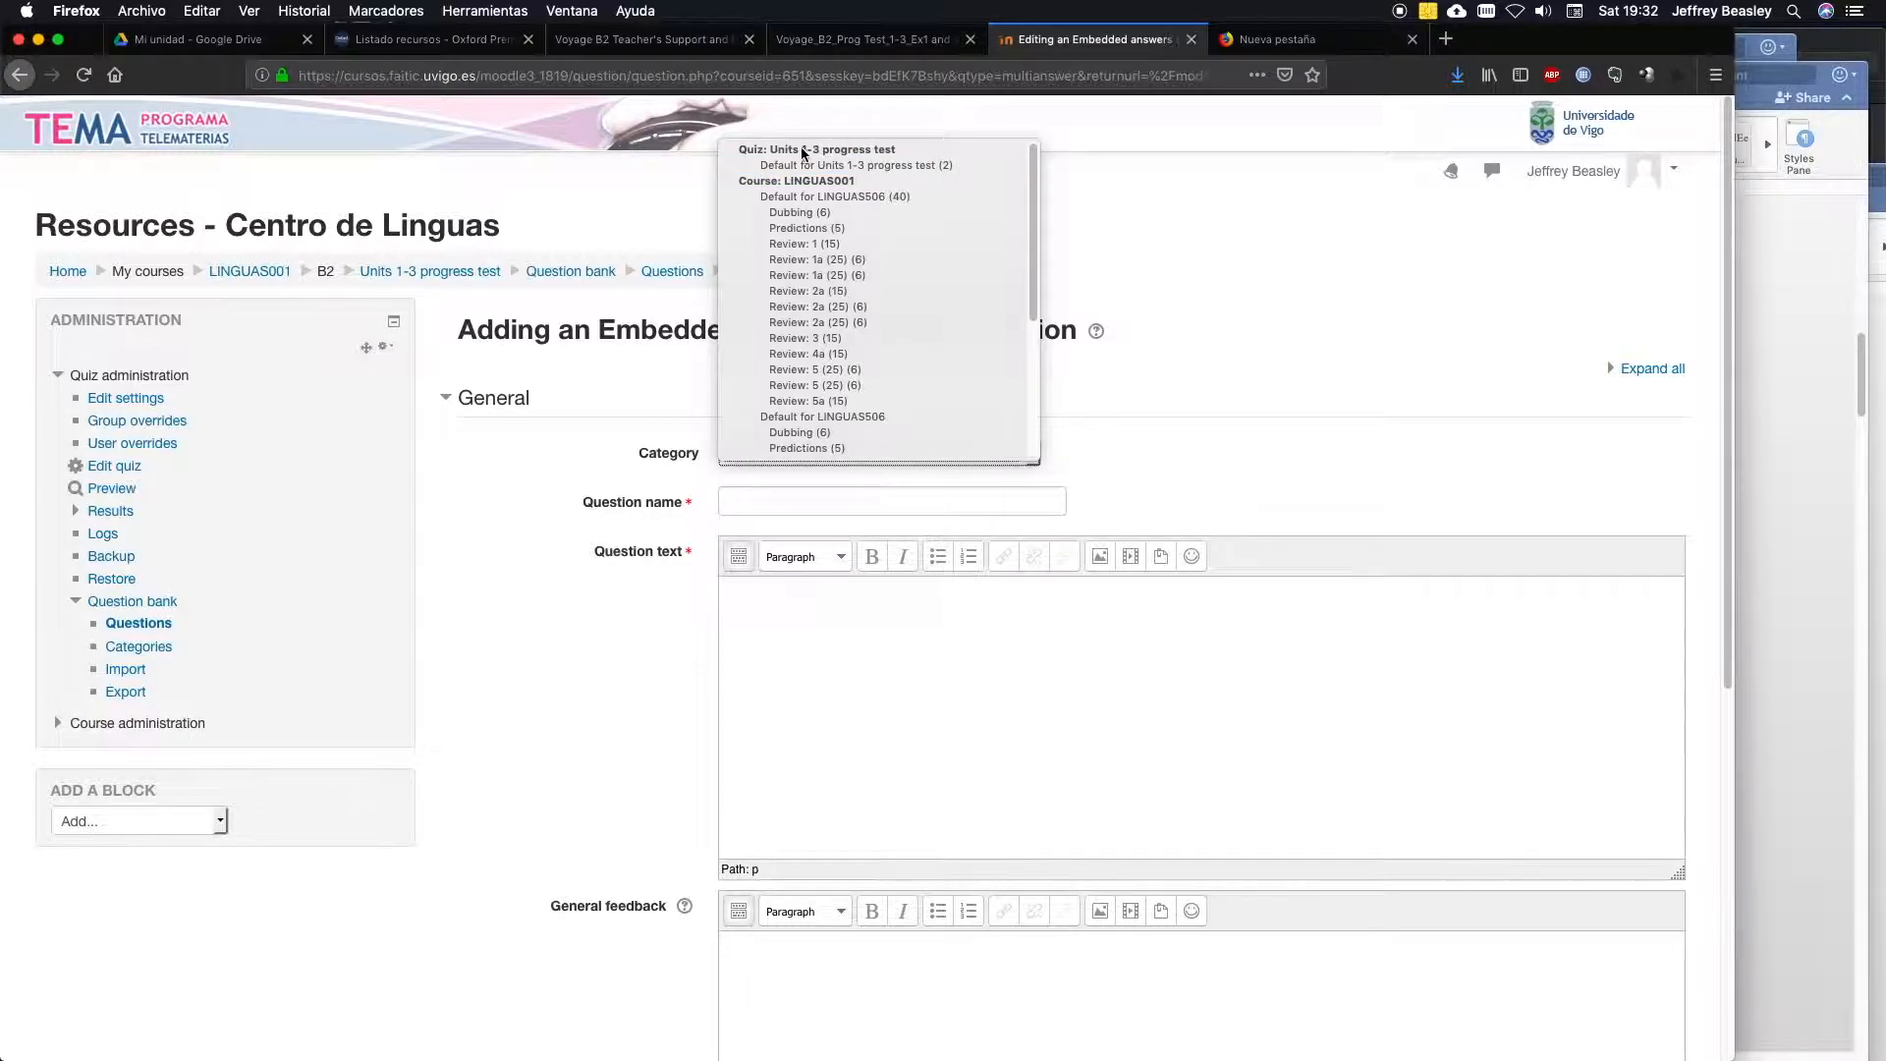
pyautogui.click(868, 165)
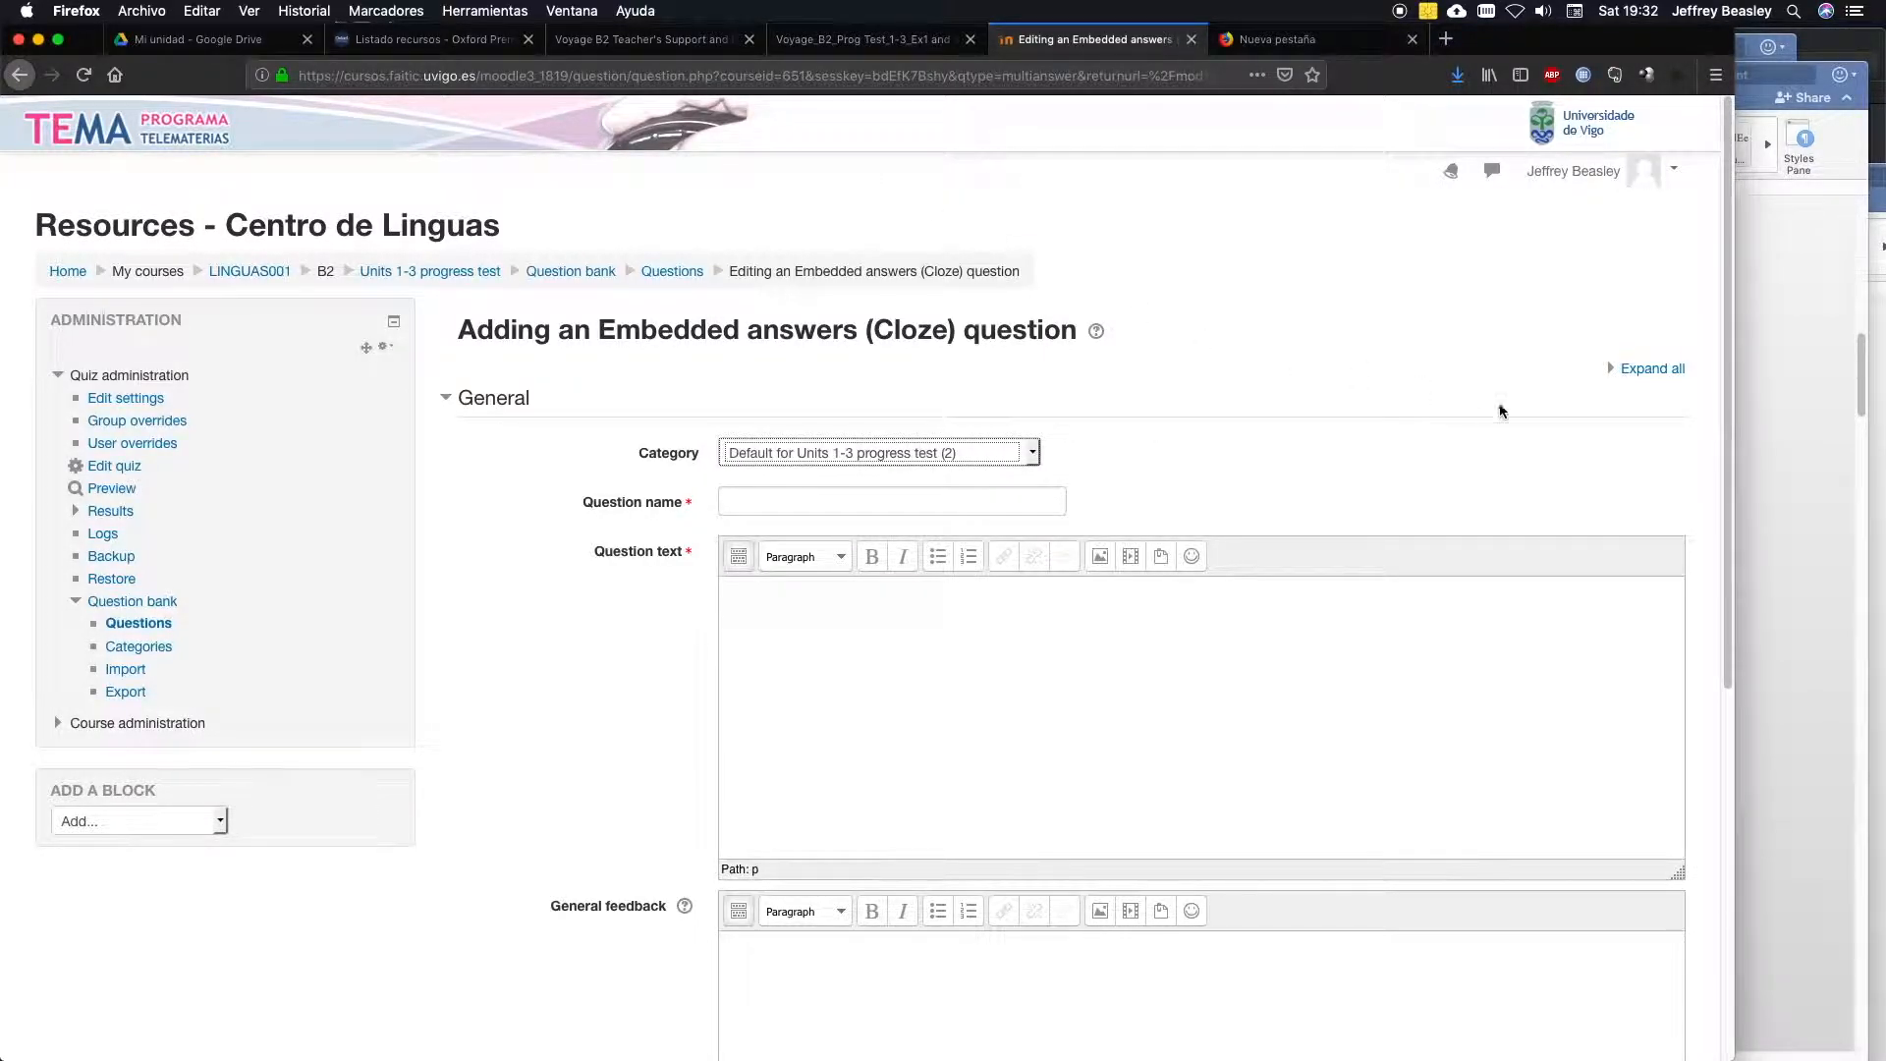
# Open the Moodle Docs page for the Cloze question type, abandoning the unsaved question form.
pyautogui.moveTo(1719, 438); pyautogui.dragTo(1707, 799)
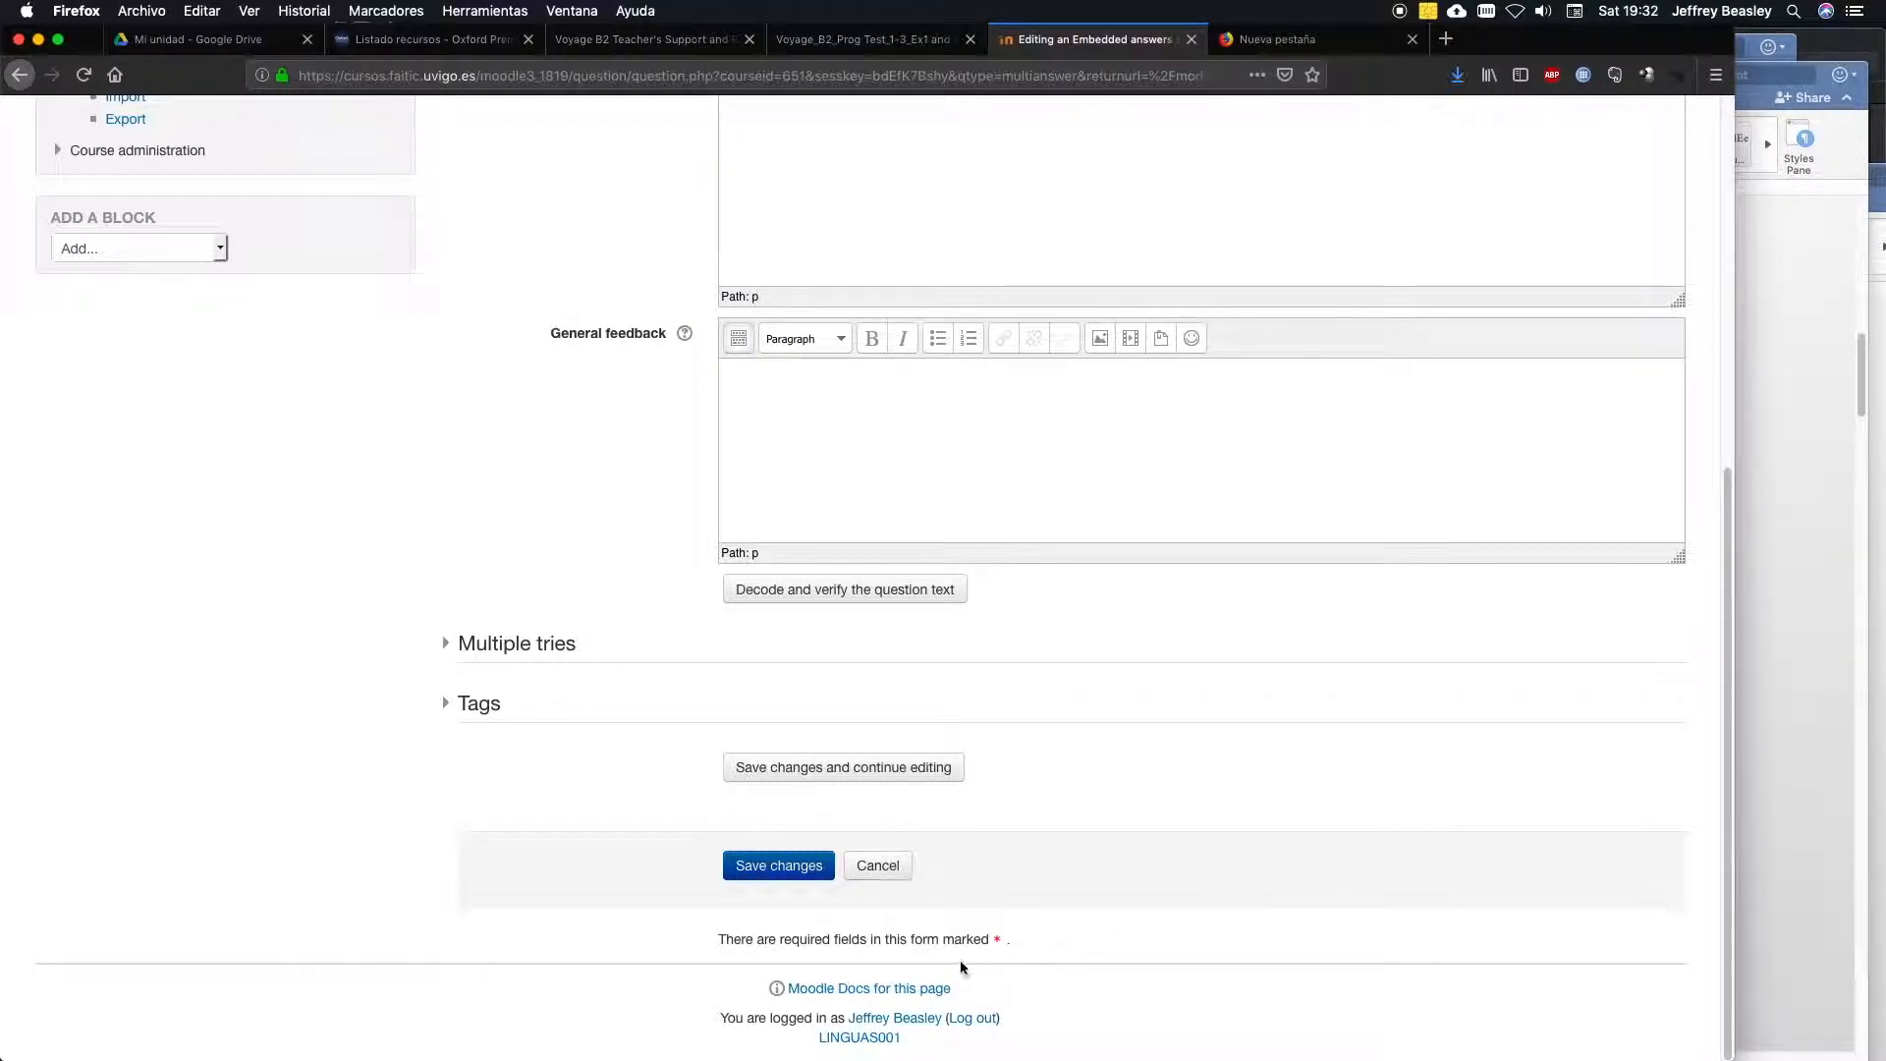
pyautogui.click(881, 992)
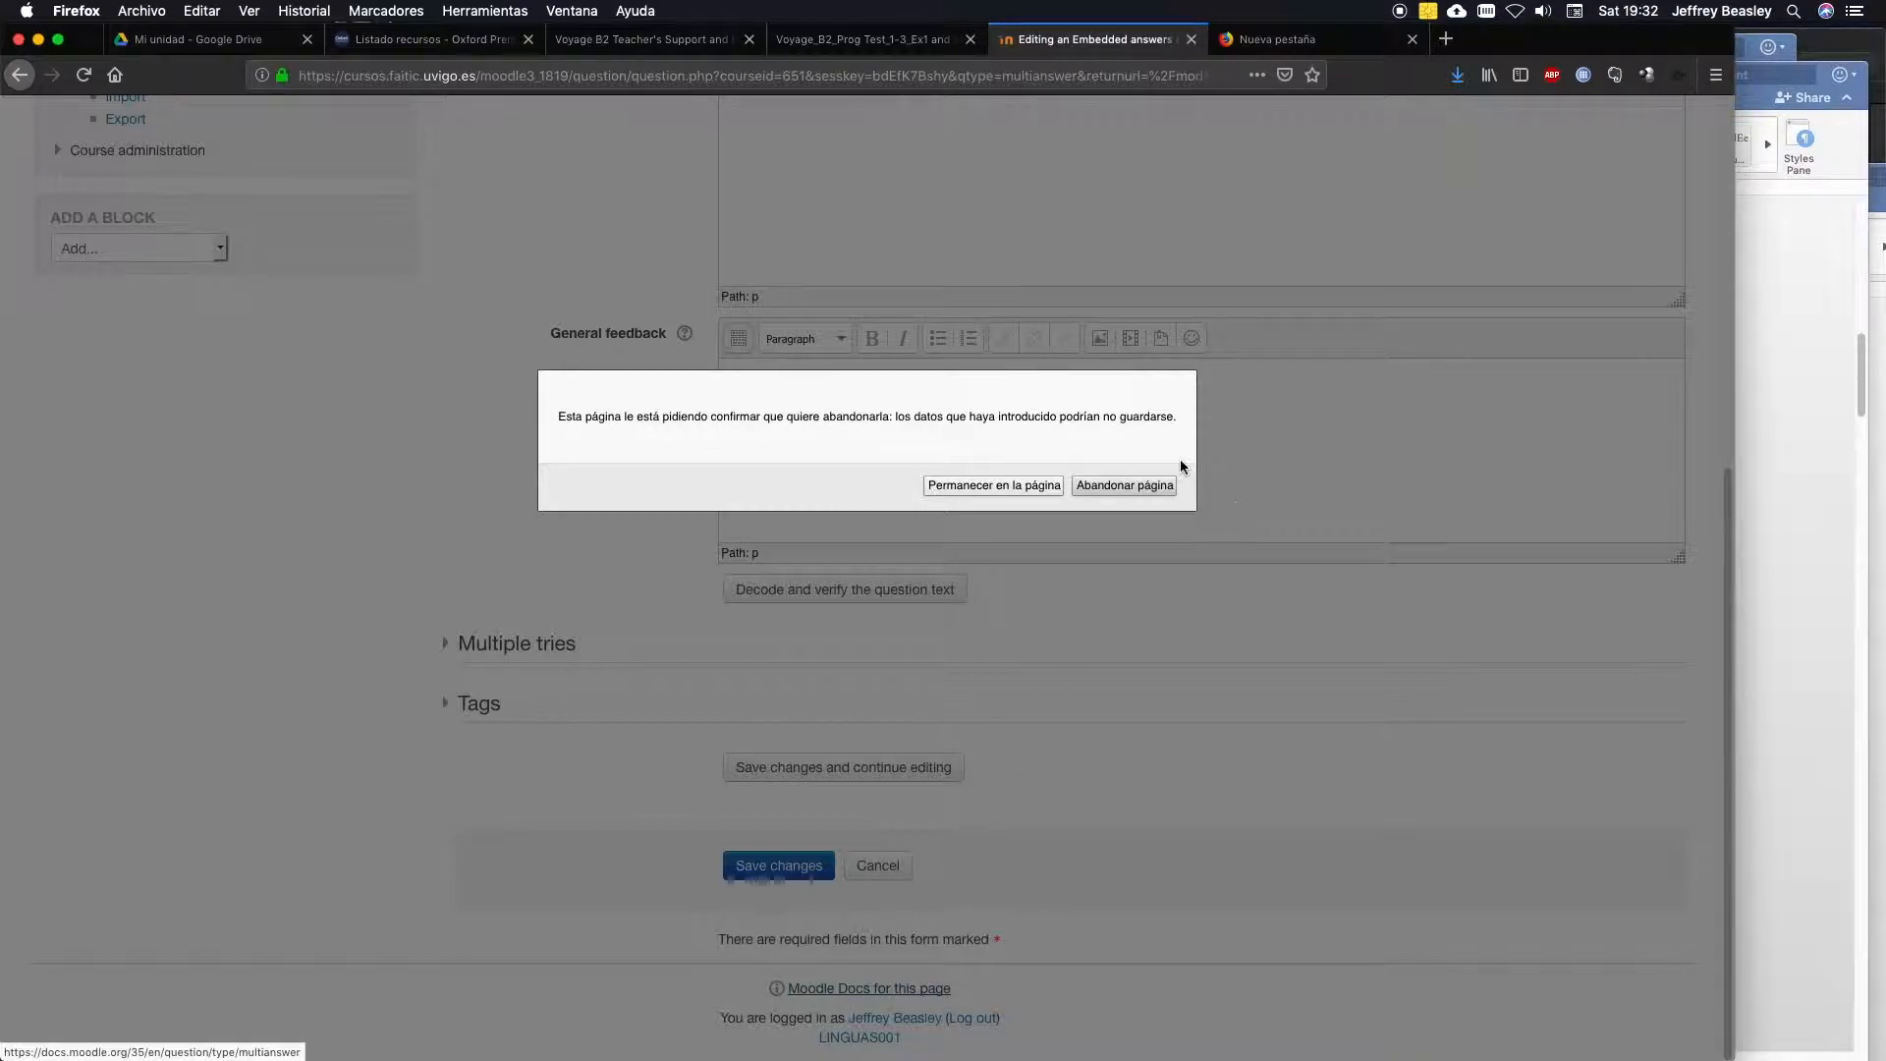
pyautogui.click(1115, 484)
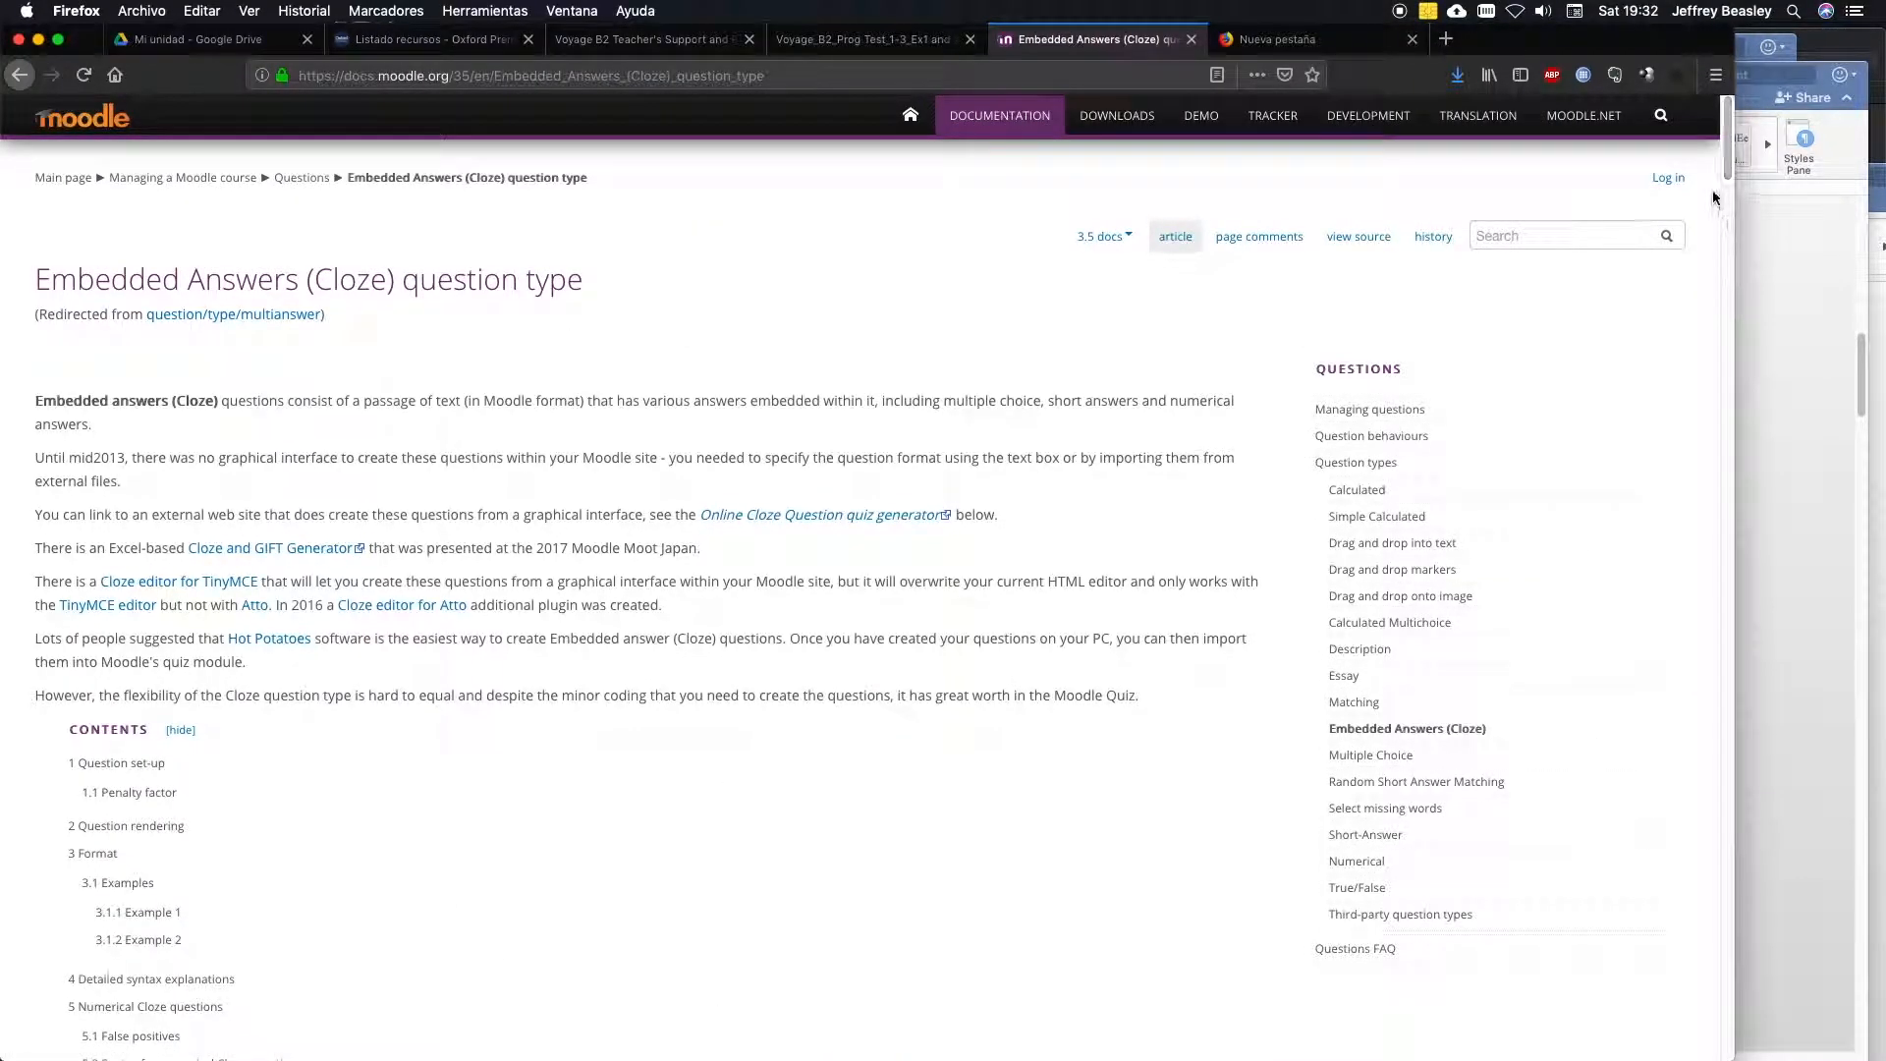
# Examine the Cloze format codes, including MCVS, and the answer and feedback syntax of Example 1's San Francisco line.
pyautogui.moveTo(1726, 174); pyautogui.dragTo(1707, 338)
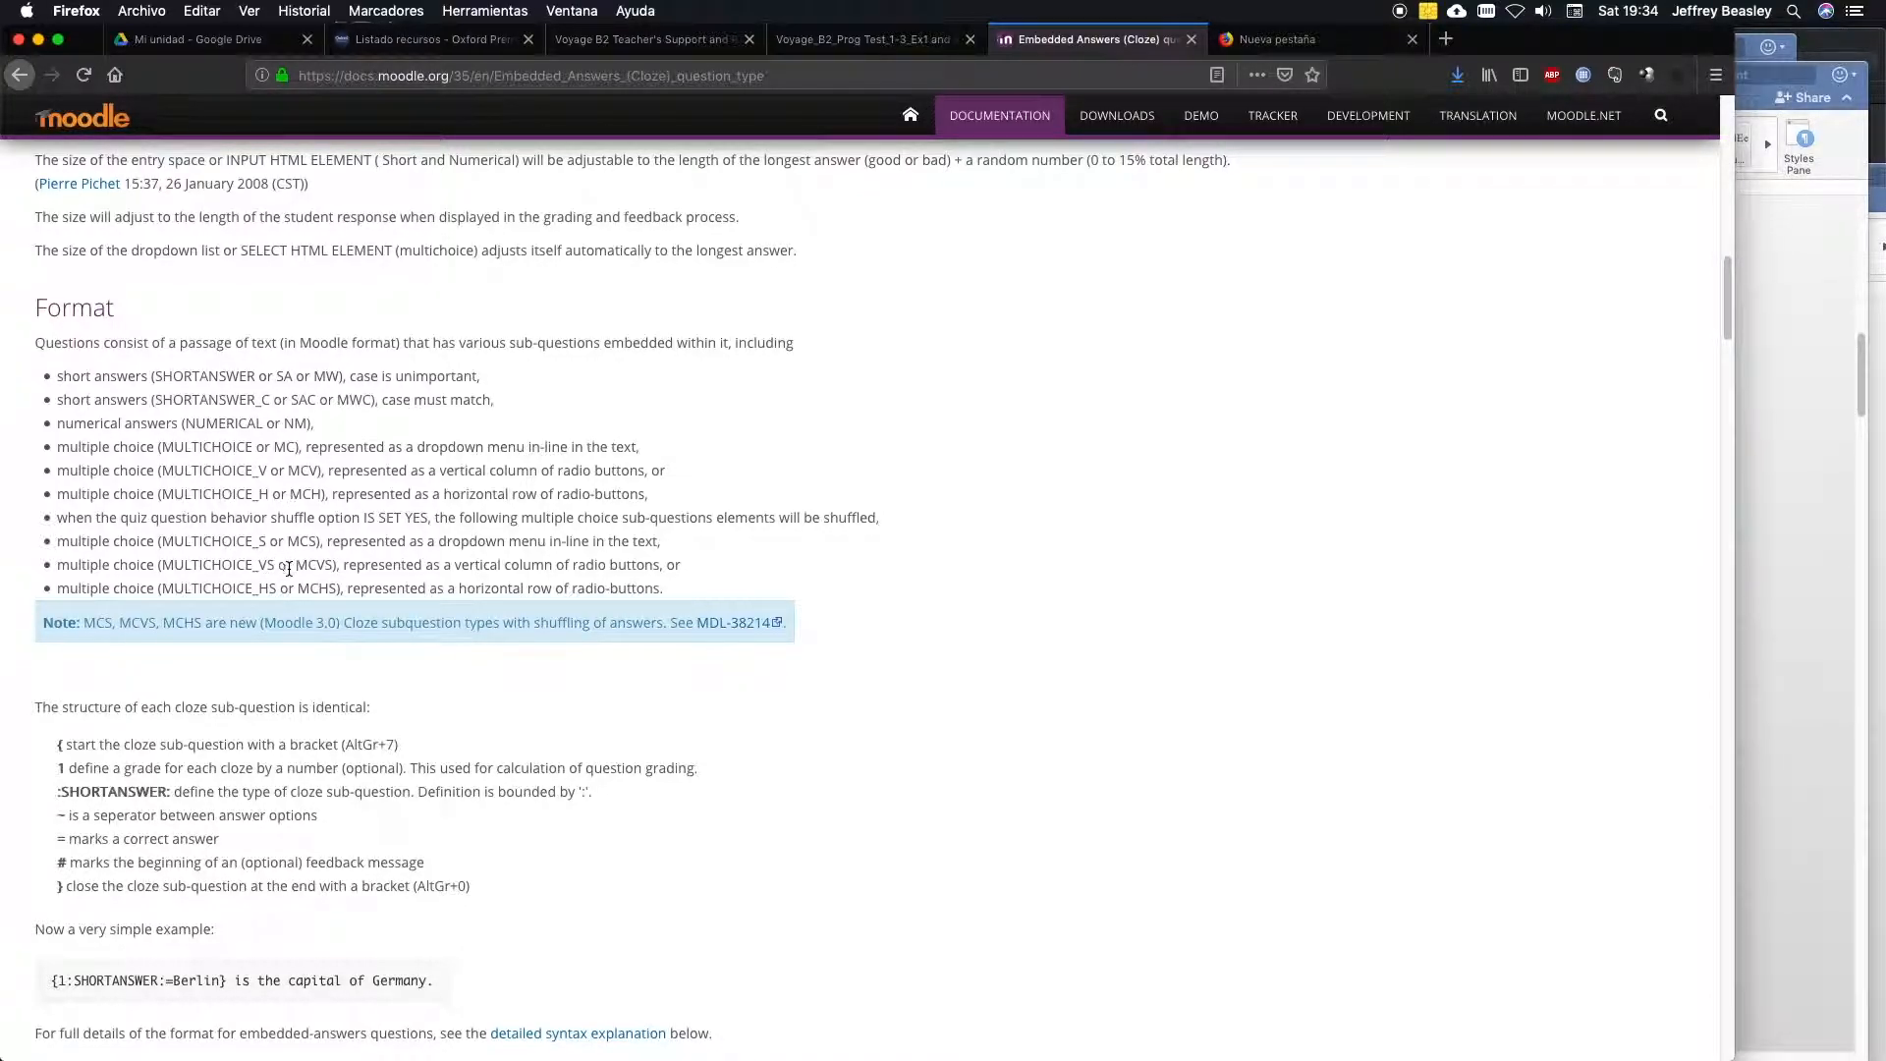
pyautogui.moveTo(296, 567); pyautogui.dragTo(337, 567)
pyautogui.moveTo(1727, 296); pyautogui.dragTo(1721, 379)
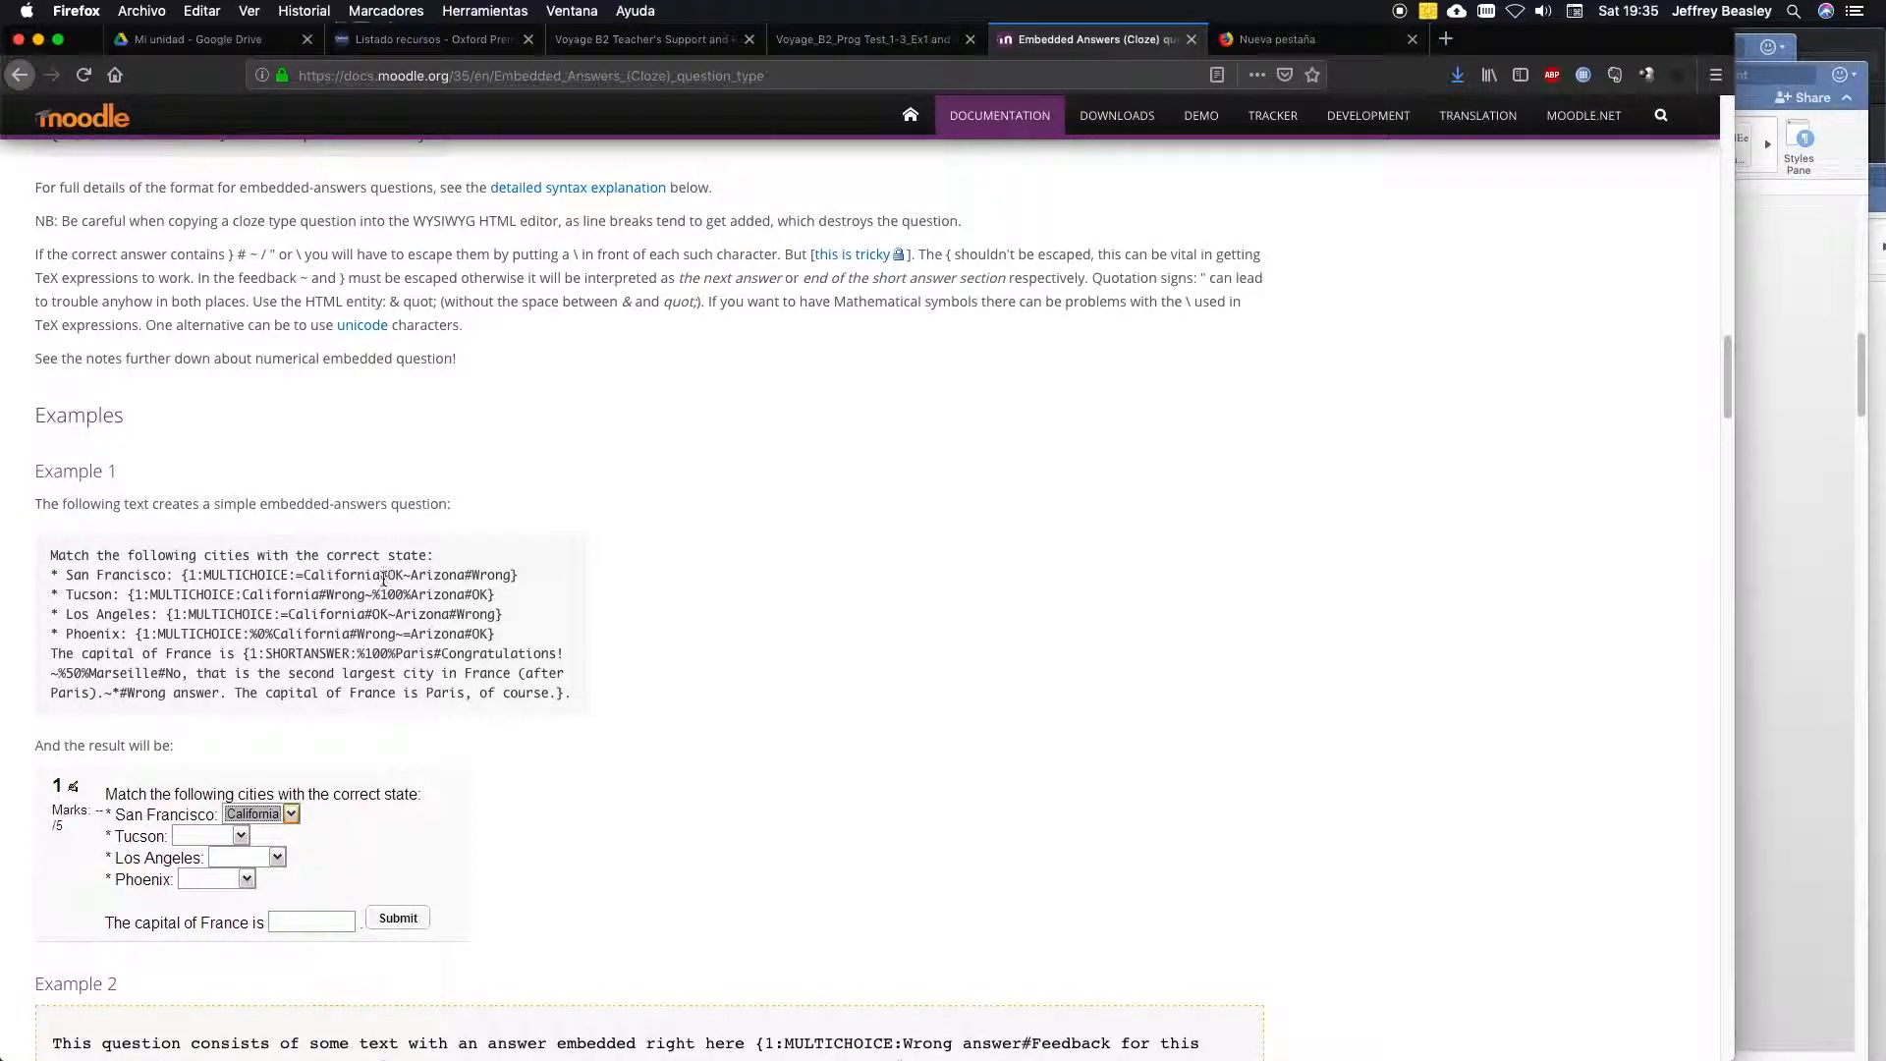
pyautogui.moveTo(383, 578); pyautogui.dragTo(396, 581)
pyautogui.moveTo(381, 578)
pyautogui.mouseDown()
pyautogui.moveTo(364, 576)
pyautogui.moveTo(388, 576)
pyautogui.mouseUp()
pyautogui.moveTo(403, 575); pyautogui.dragTo(409, 576)
pyautogui.click(415, 577)
pyautogui.moveTo(415, 576); pyautogui.dragTo(475, 578)
# Switch to the Progress test 1A document in Word and select questions 1 to 10 of exercise 3 with their options.
pyautogui.click(1803, 341)
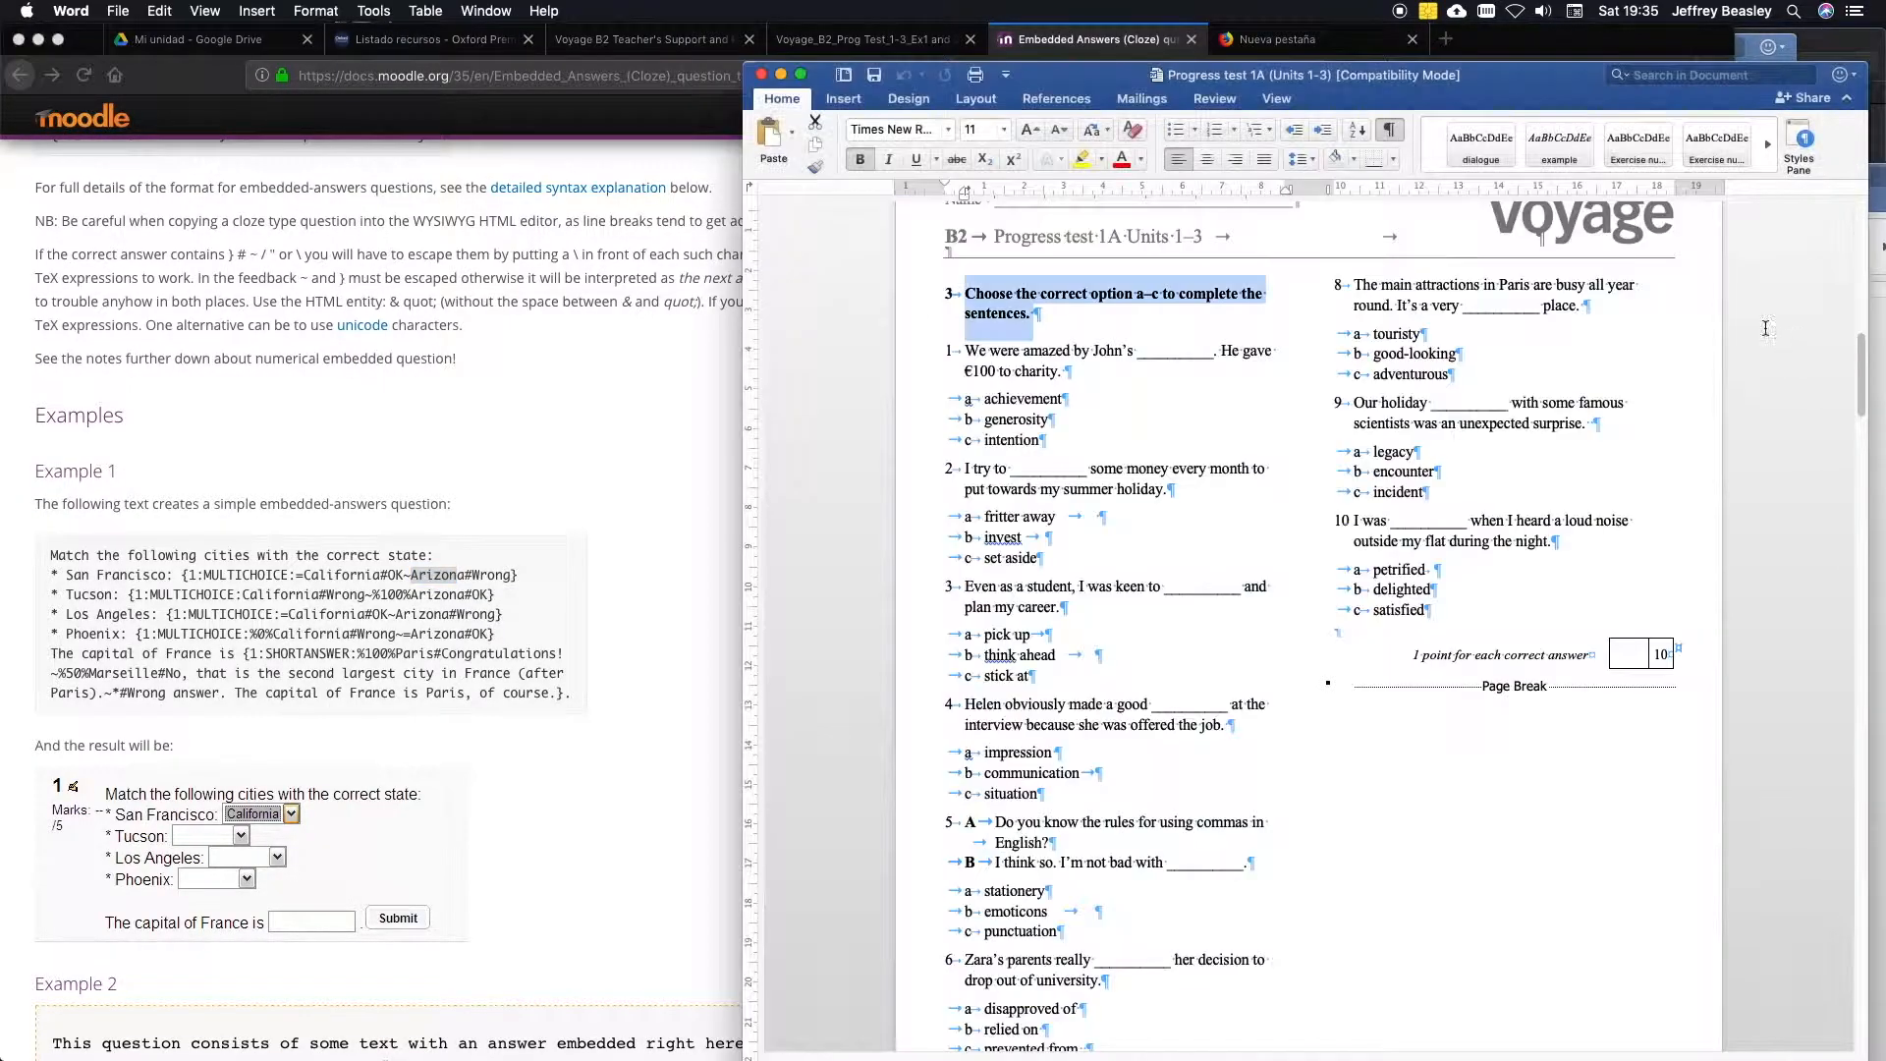
pyautogui.moveTo(1552, 94); pyautogui.dragTo(1384, 81)
pyautogui.moveTo(1693, 340)
pyautogui.mouseDown()
pyautogui.moveTo(1692, 360)
pyautogui.moveTo(1692, 335)
pyautogui.mouseUp()
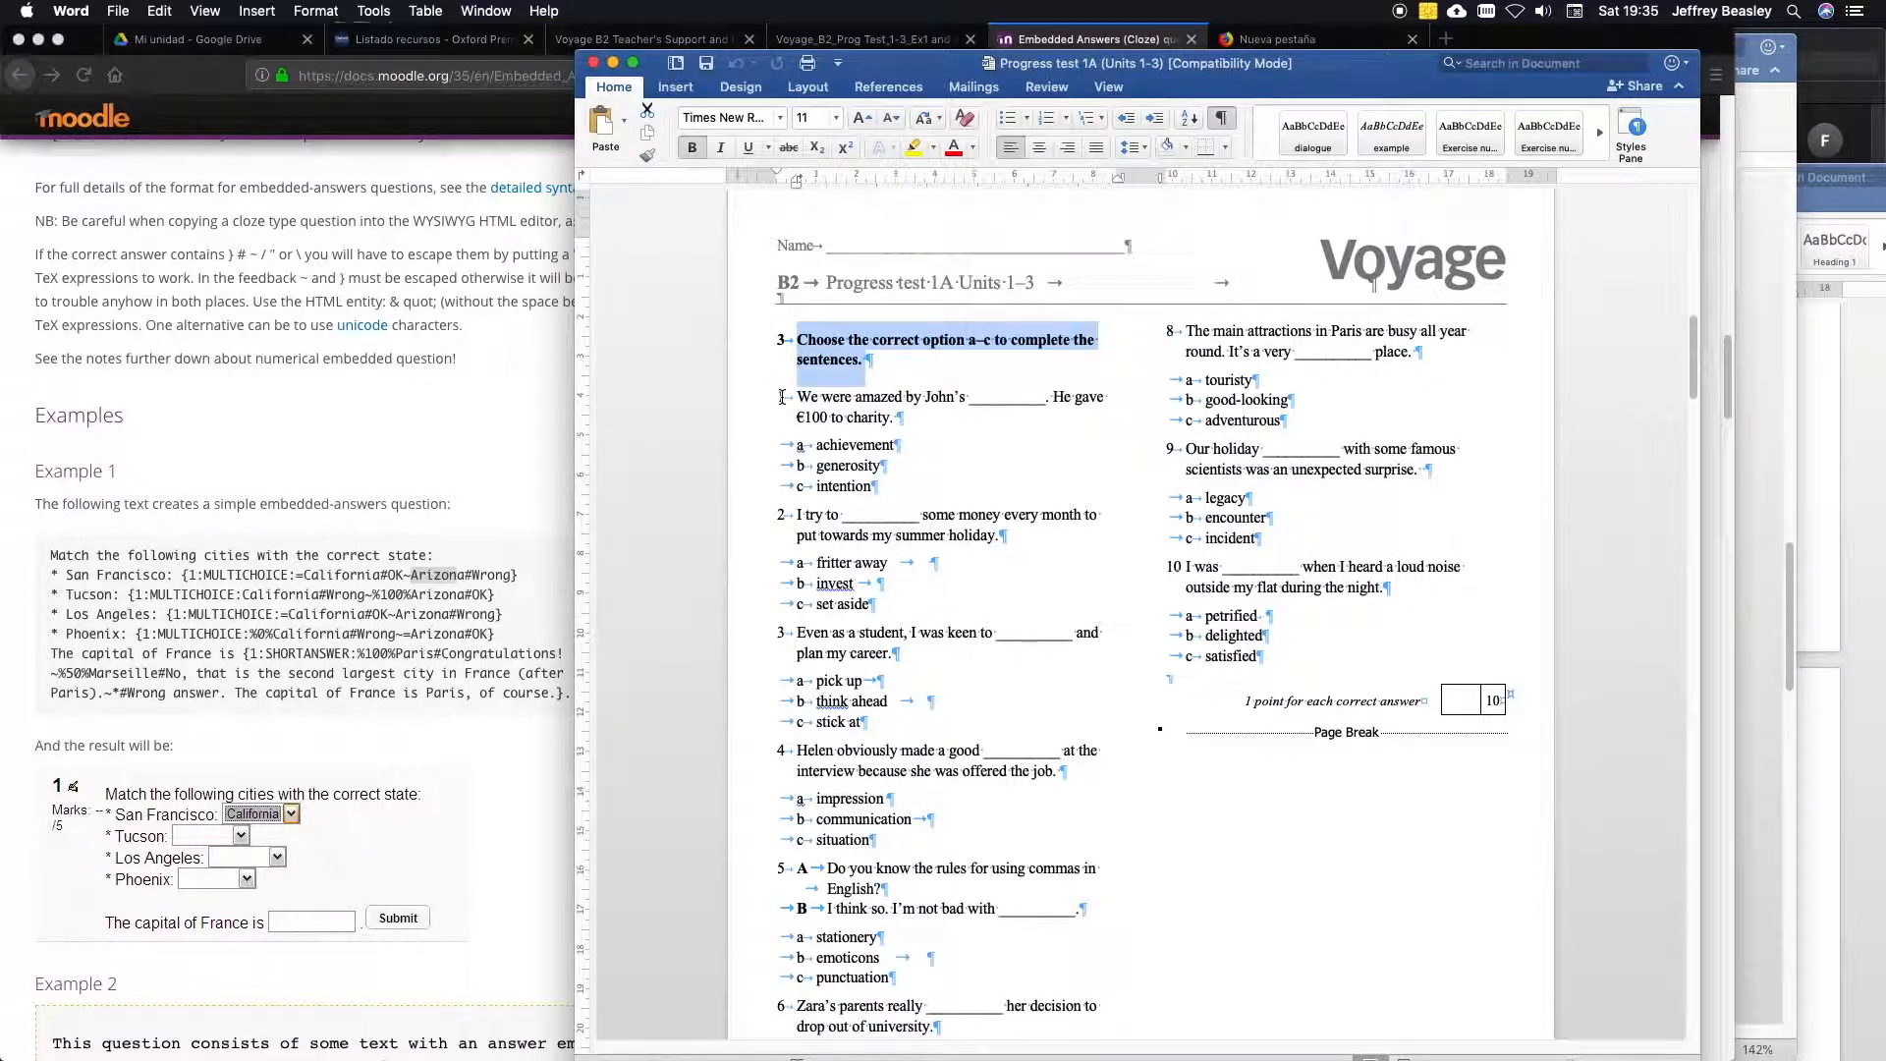
pyautogui.moveTo(780, 396); pyautogui.dragTo(1267, 678)
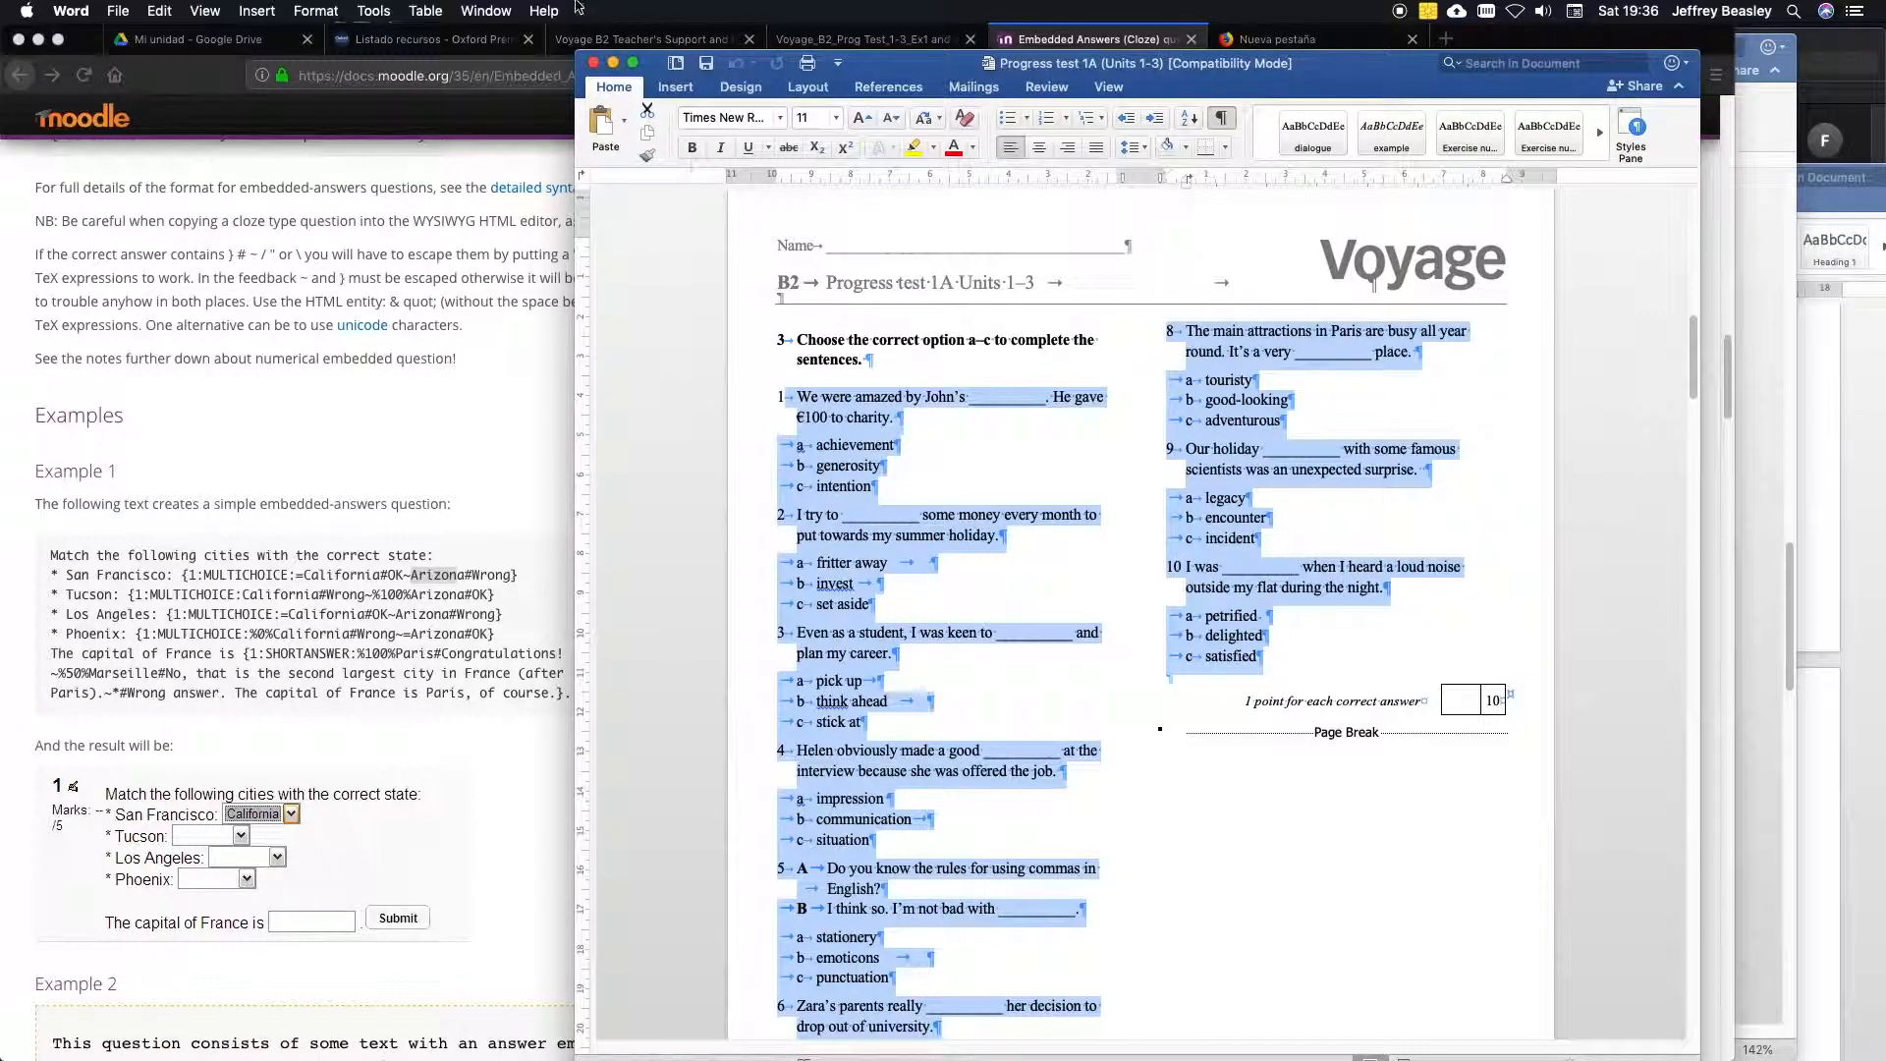
# Switch to Document1 and examine the vocabulary questions, the answer key and the MCVS code template below them.
pyautogui.click(486, 11)
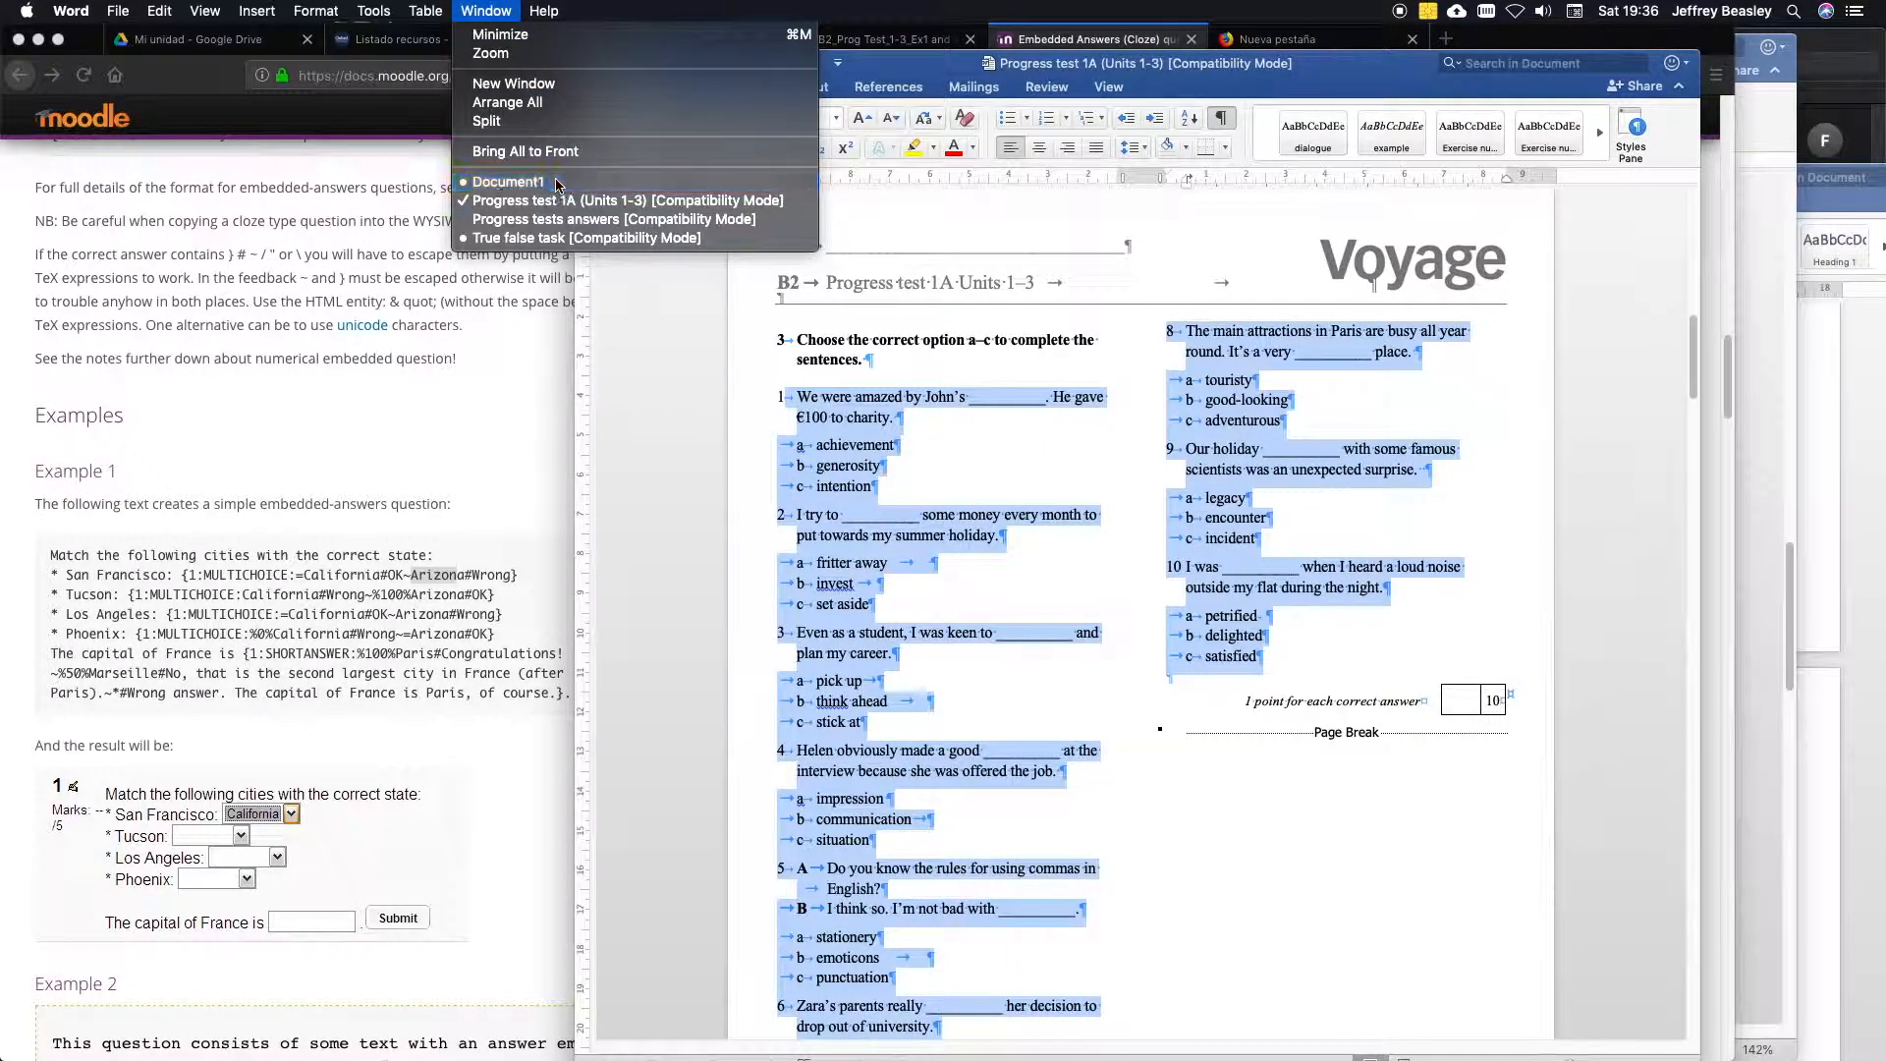
pyautogui.click(589, 182)
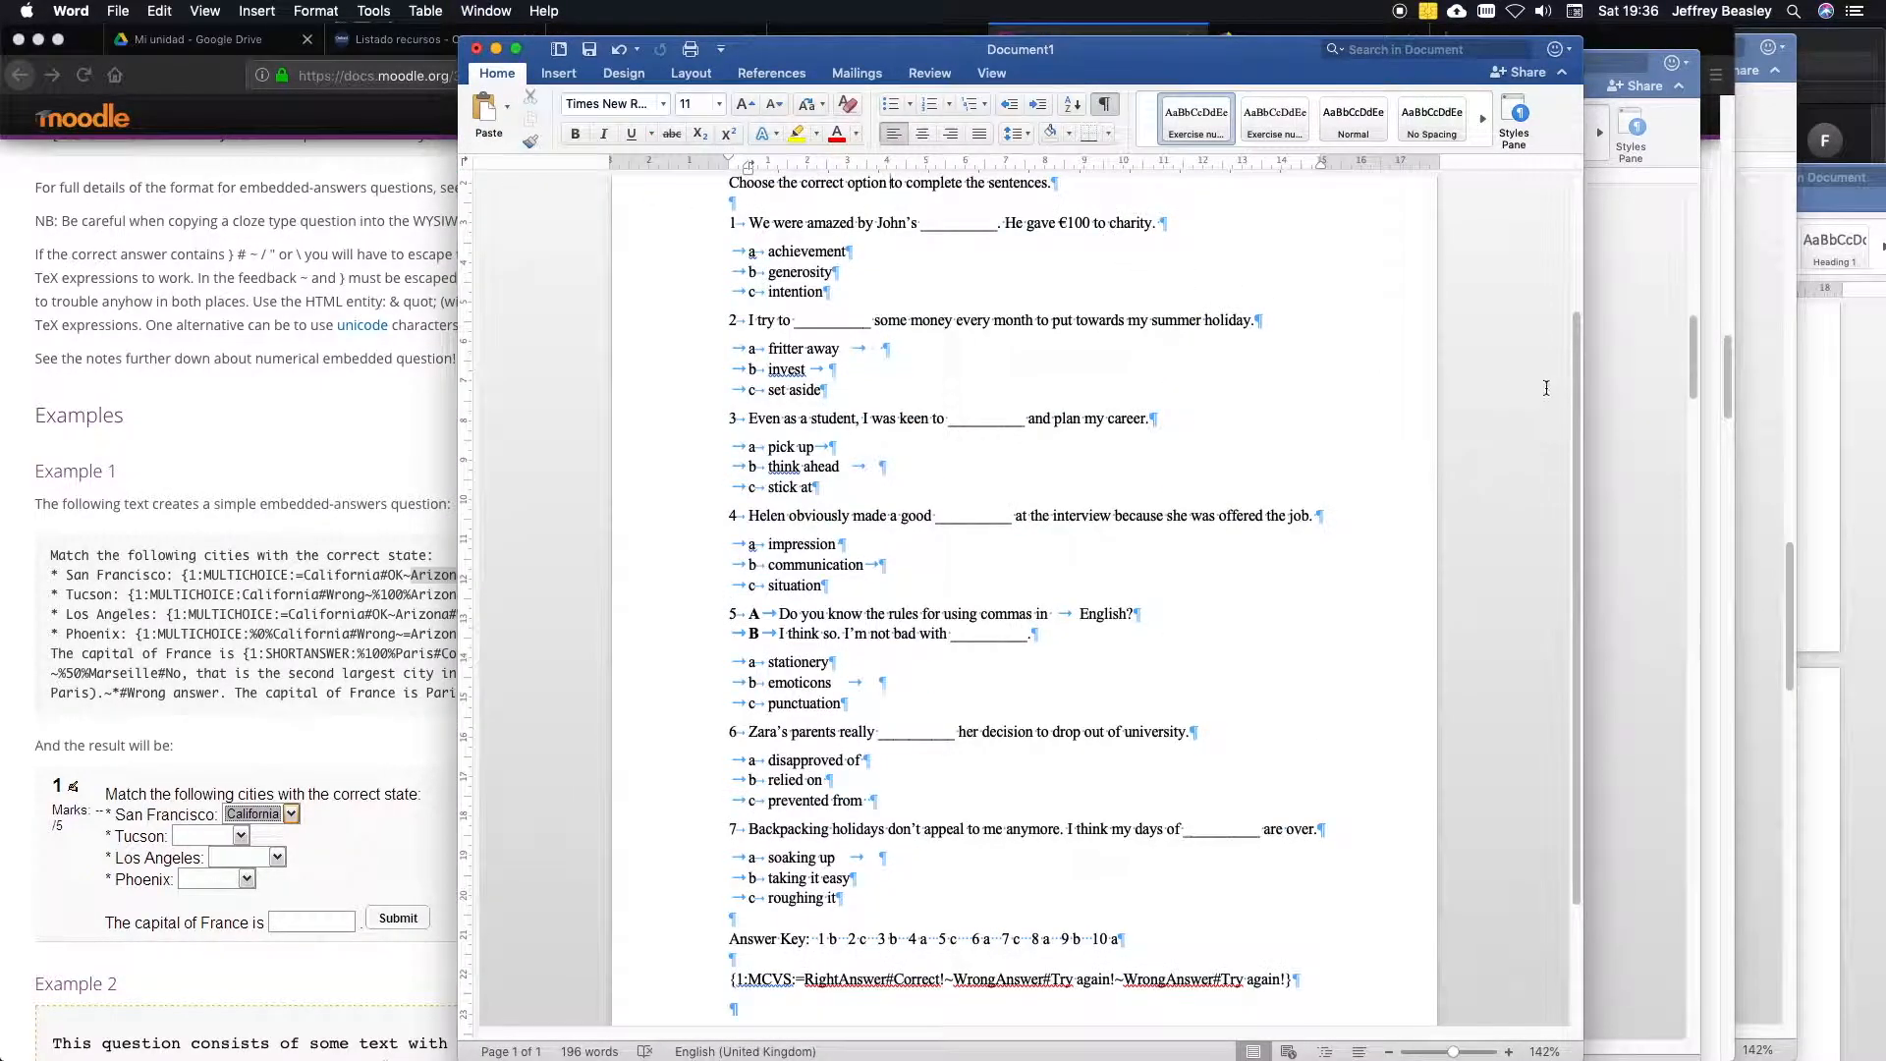
pyautogui.moveTo(1575, 385); pyautogui.dragTo(1569, 291)
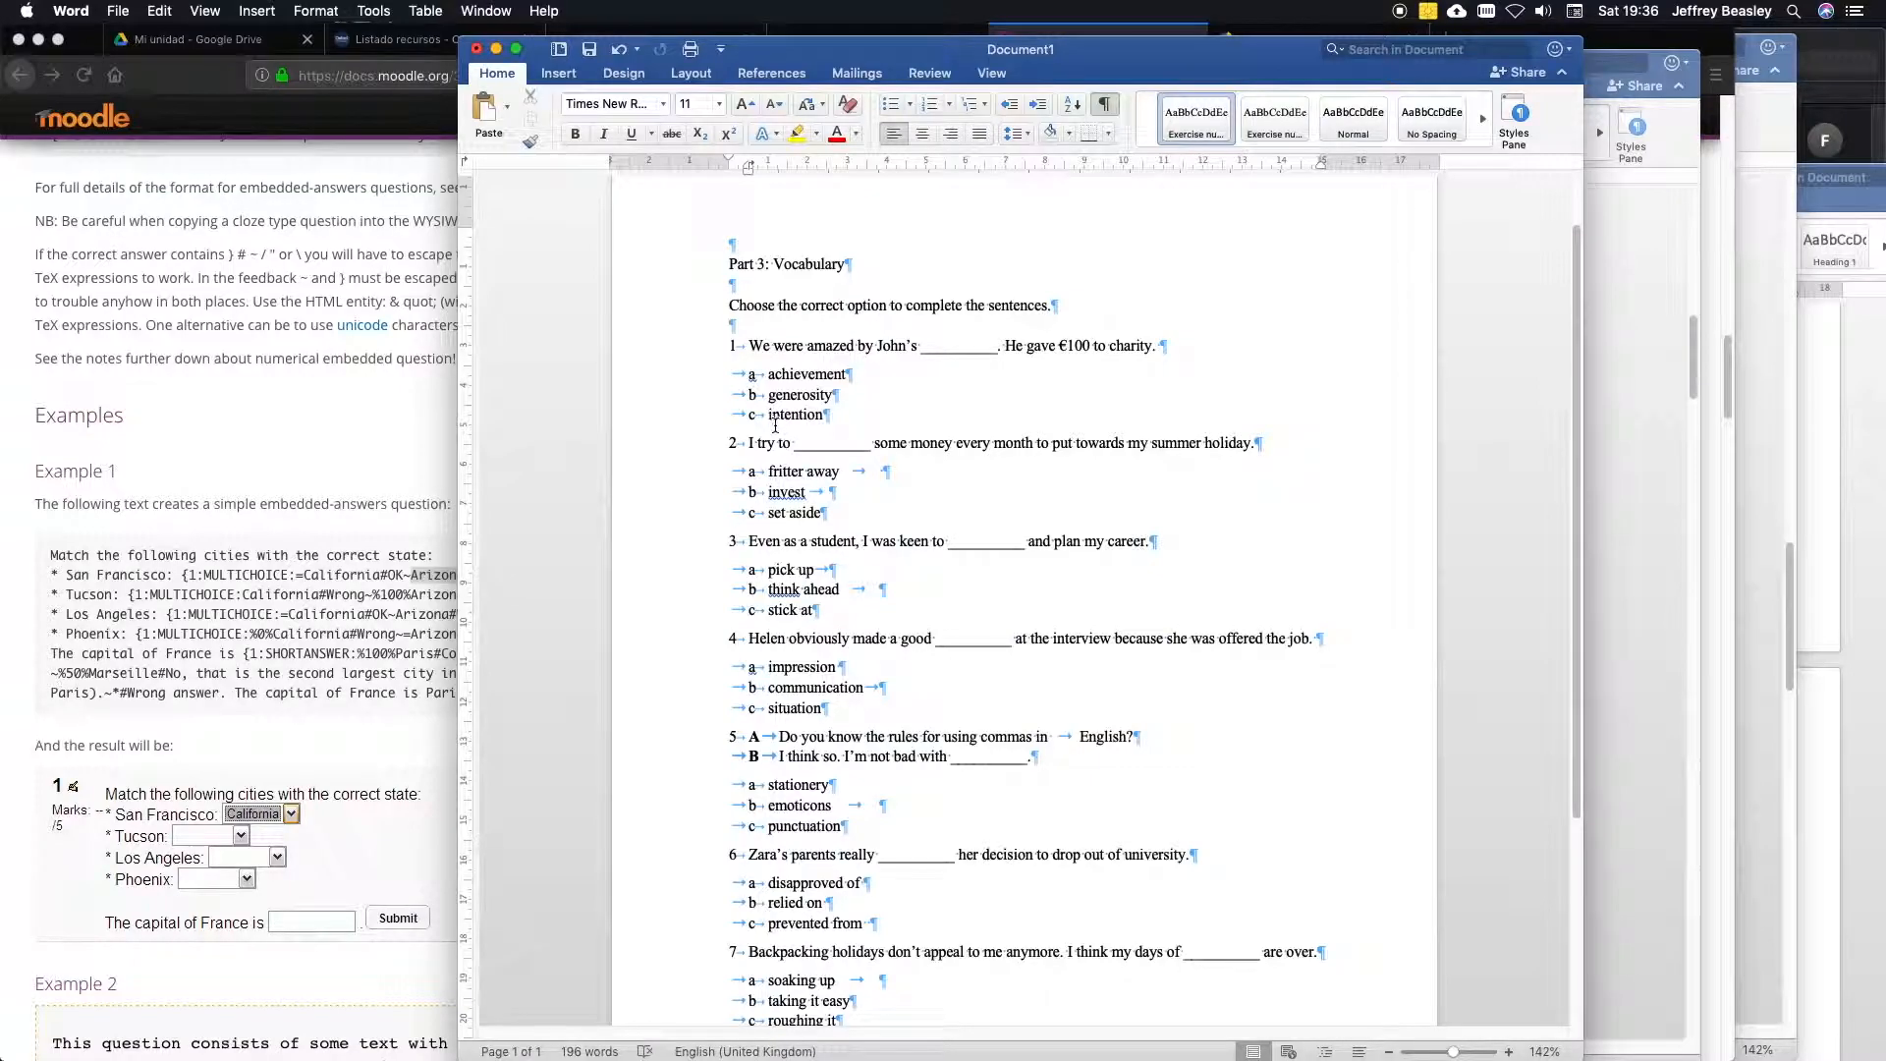
pyautogui.moveTo(1577, 366); pyautogui.dragTo(1579, 538)
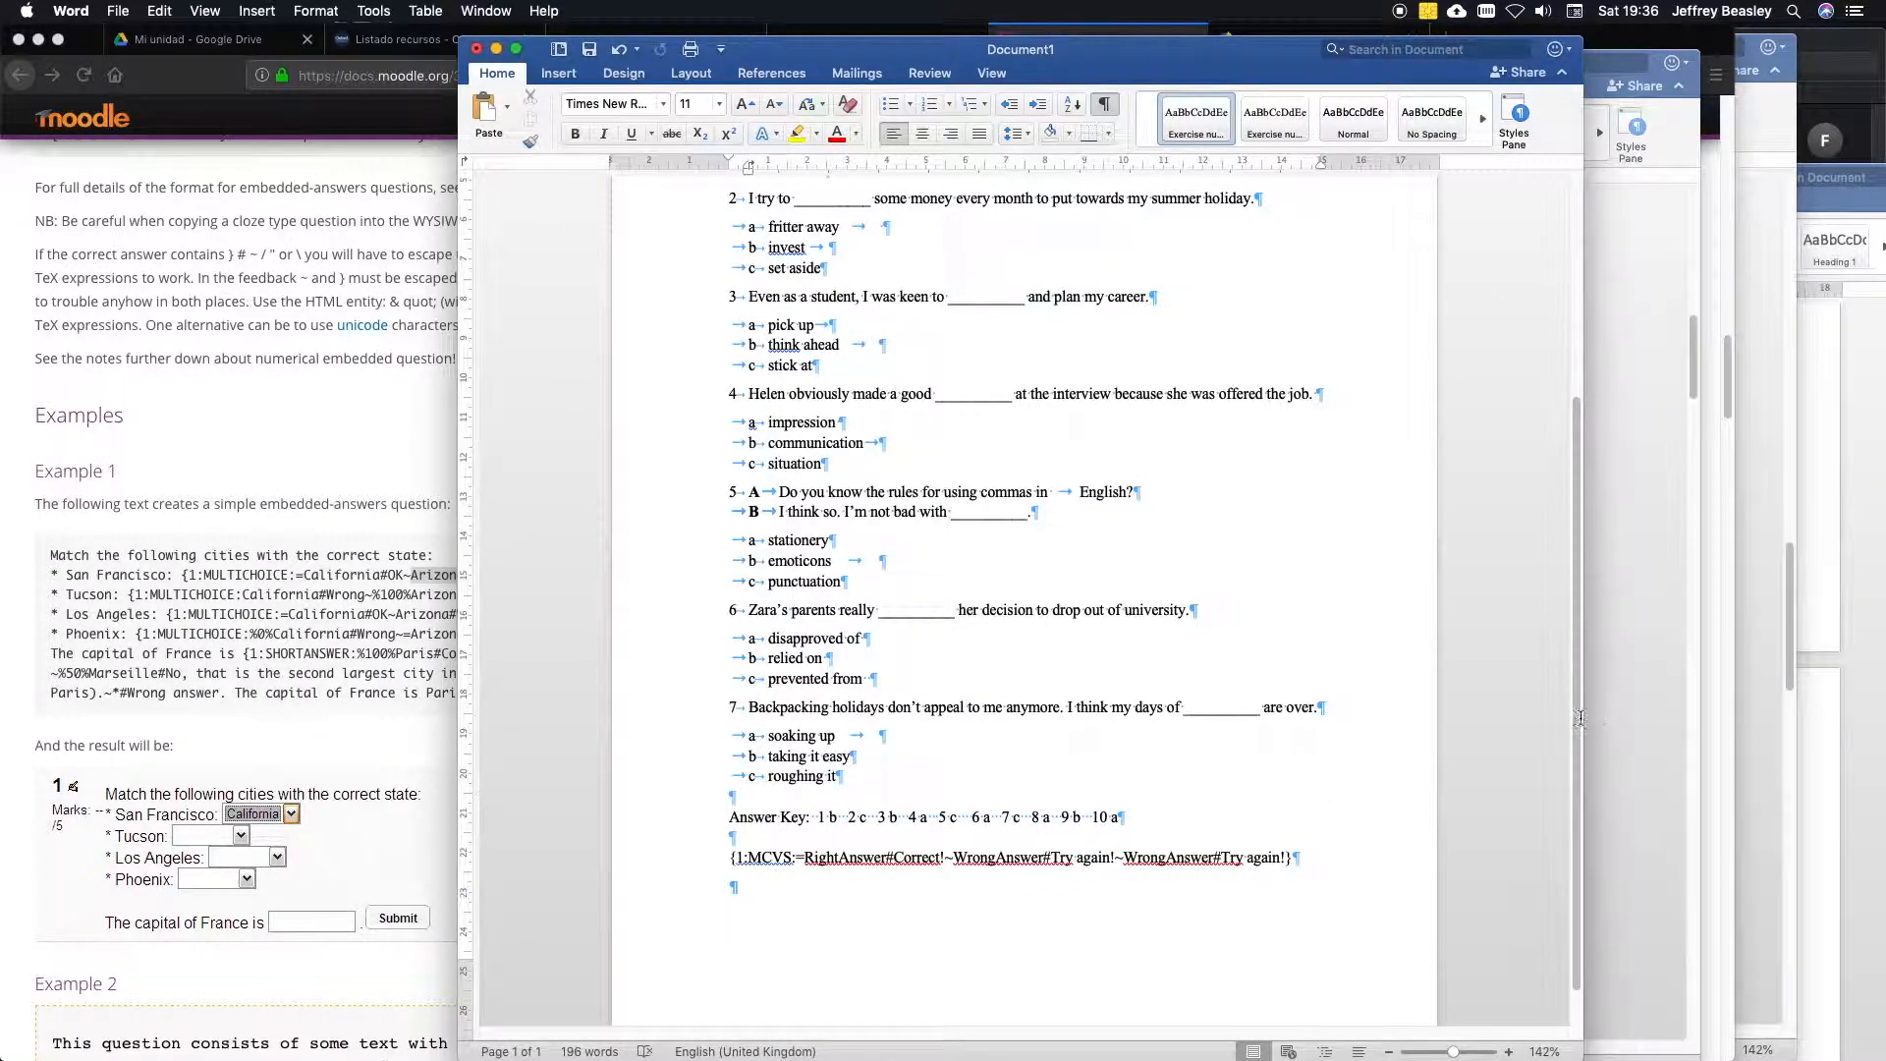
pyautogui.scroll(-1, 1570, 763)
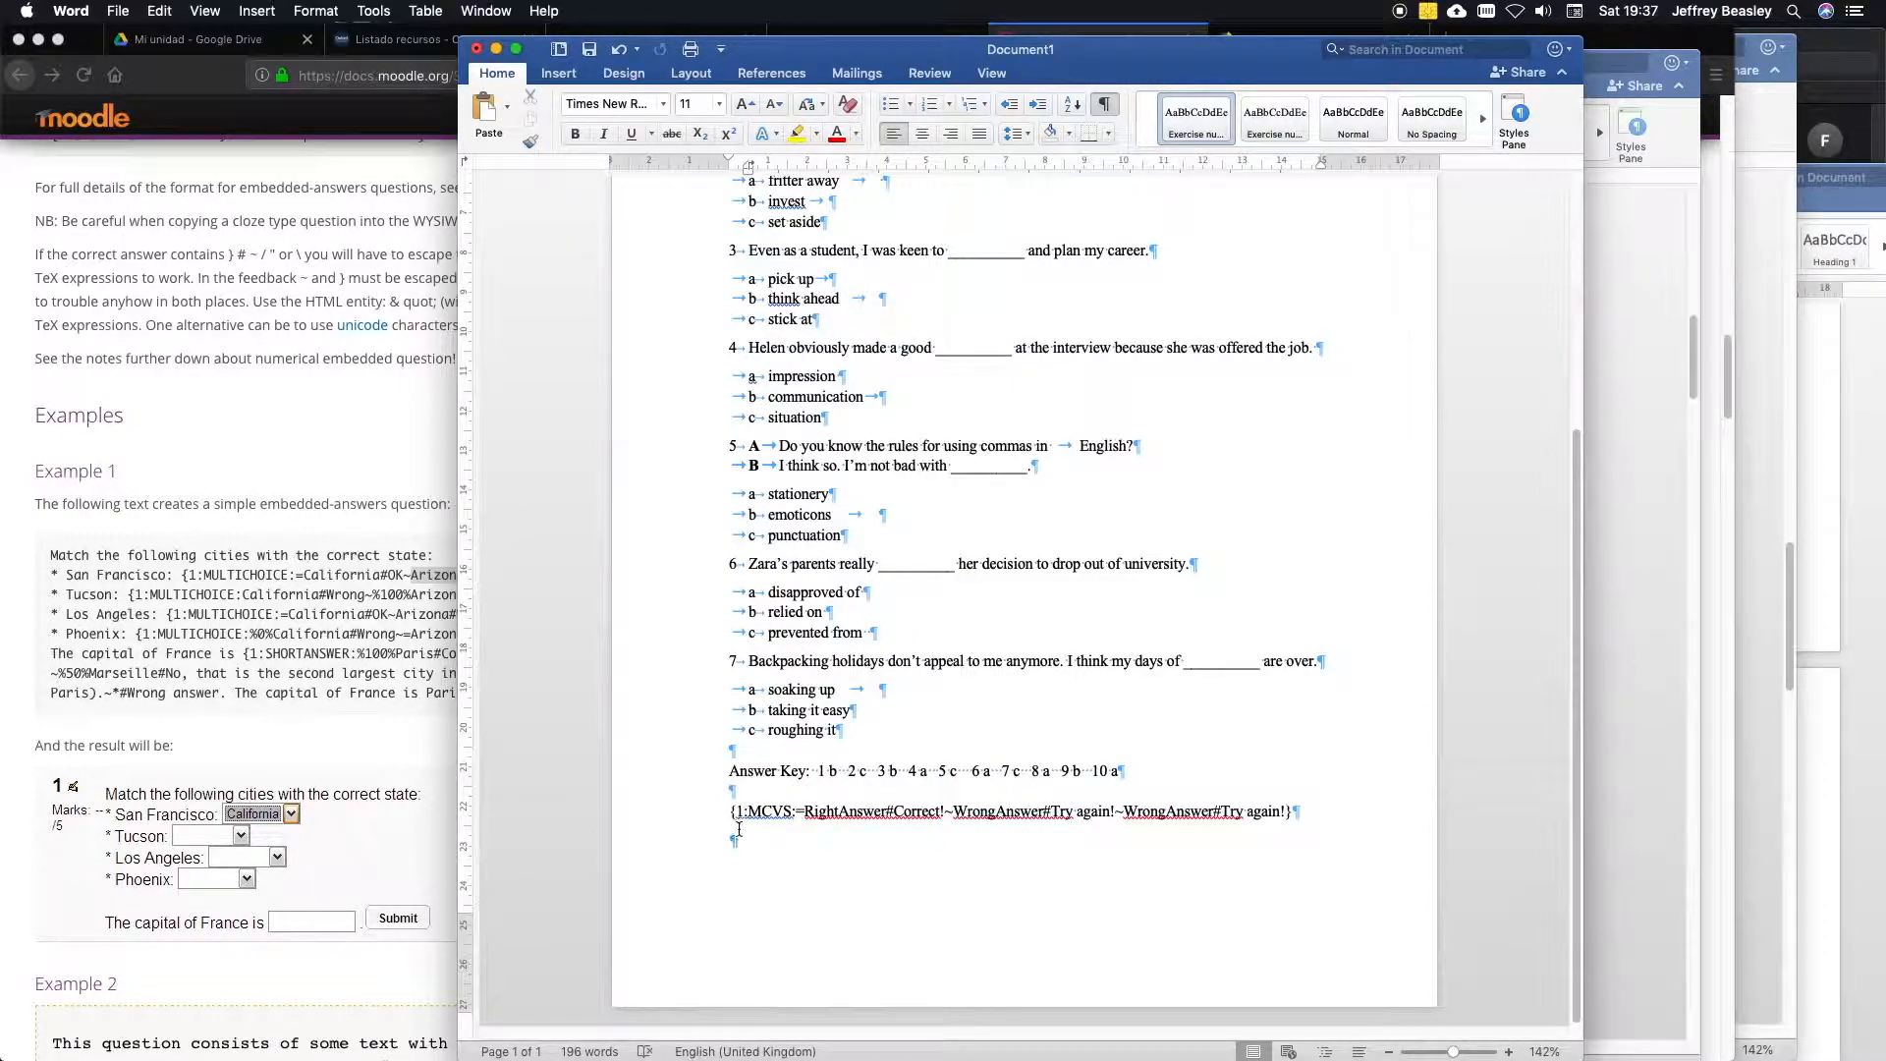
pyautogui.click(739, 815)
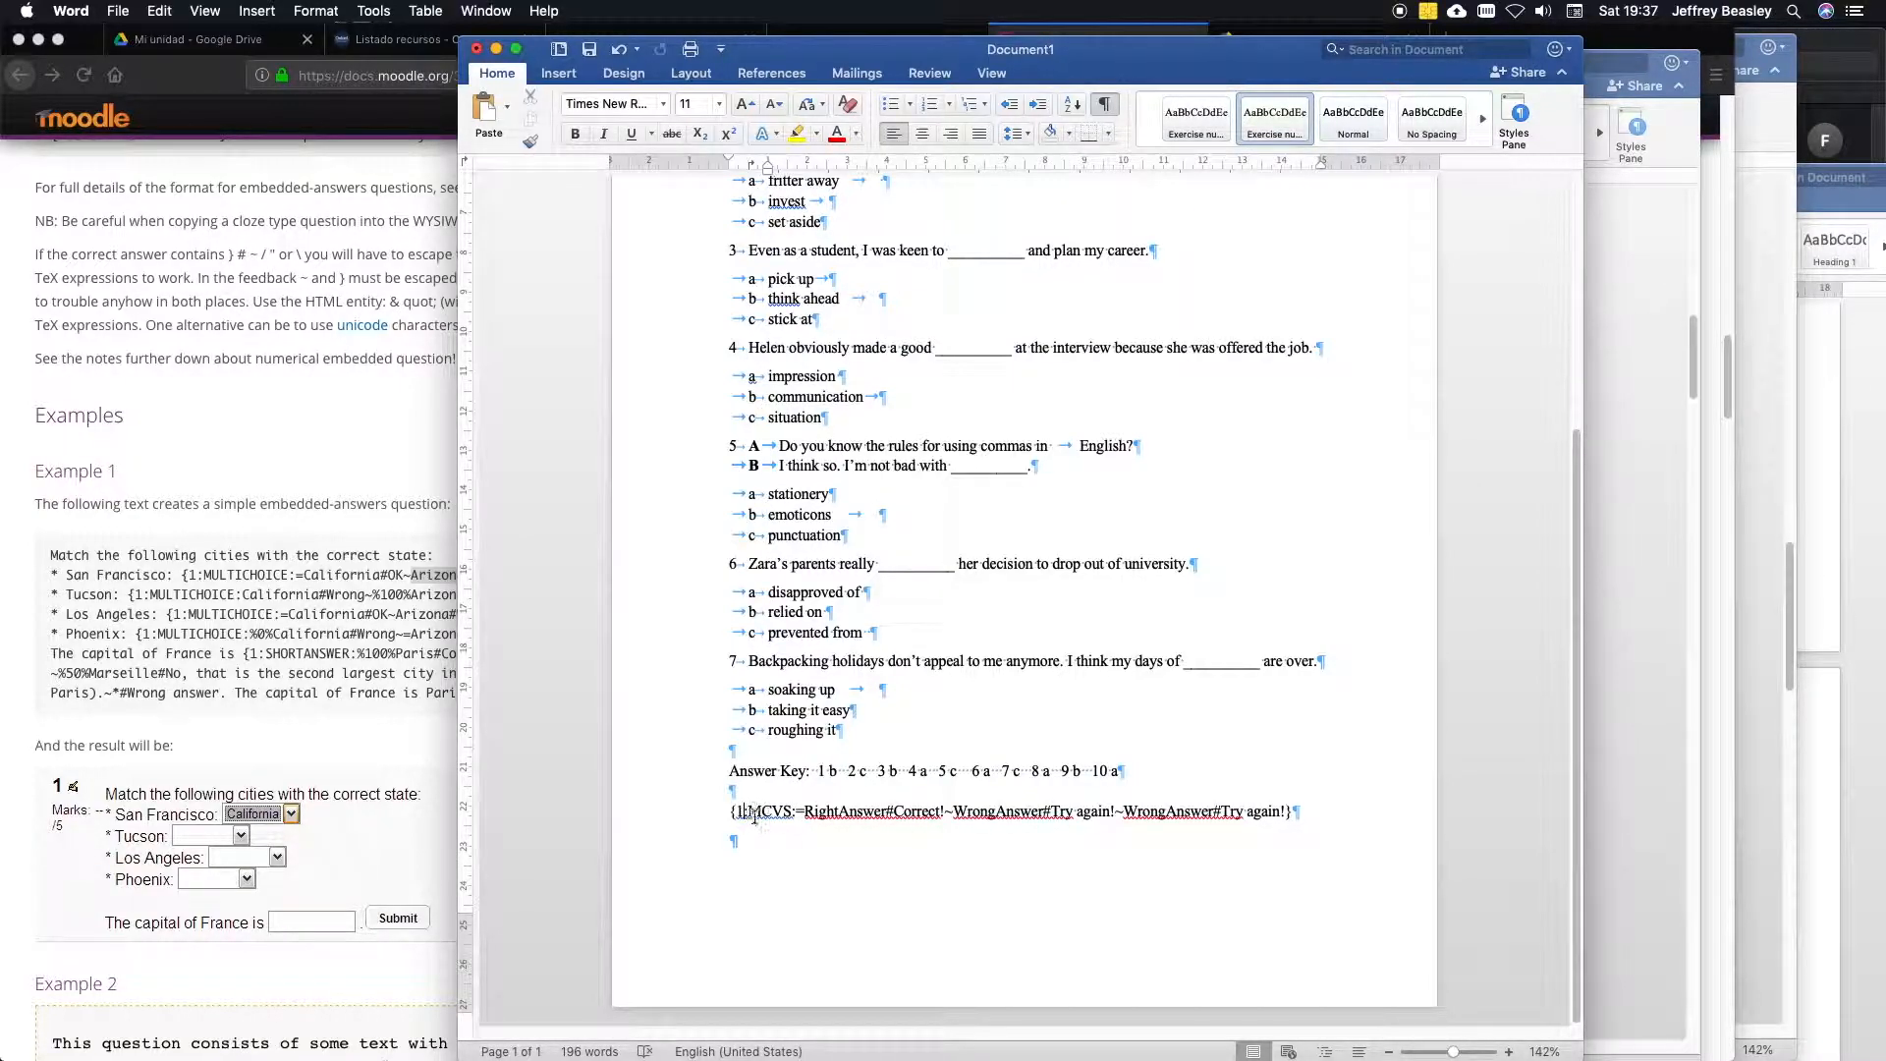
pyautogui.write(':')
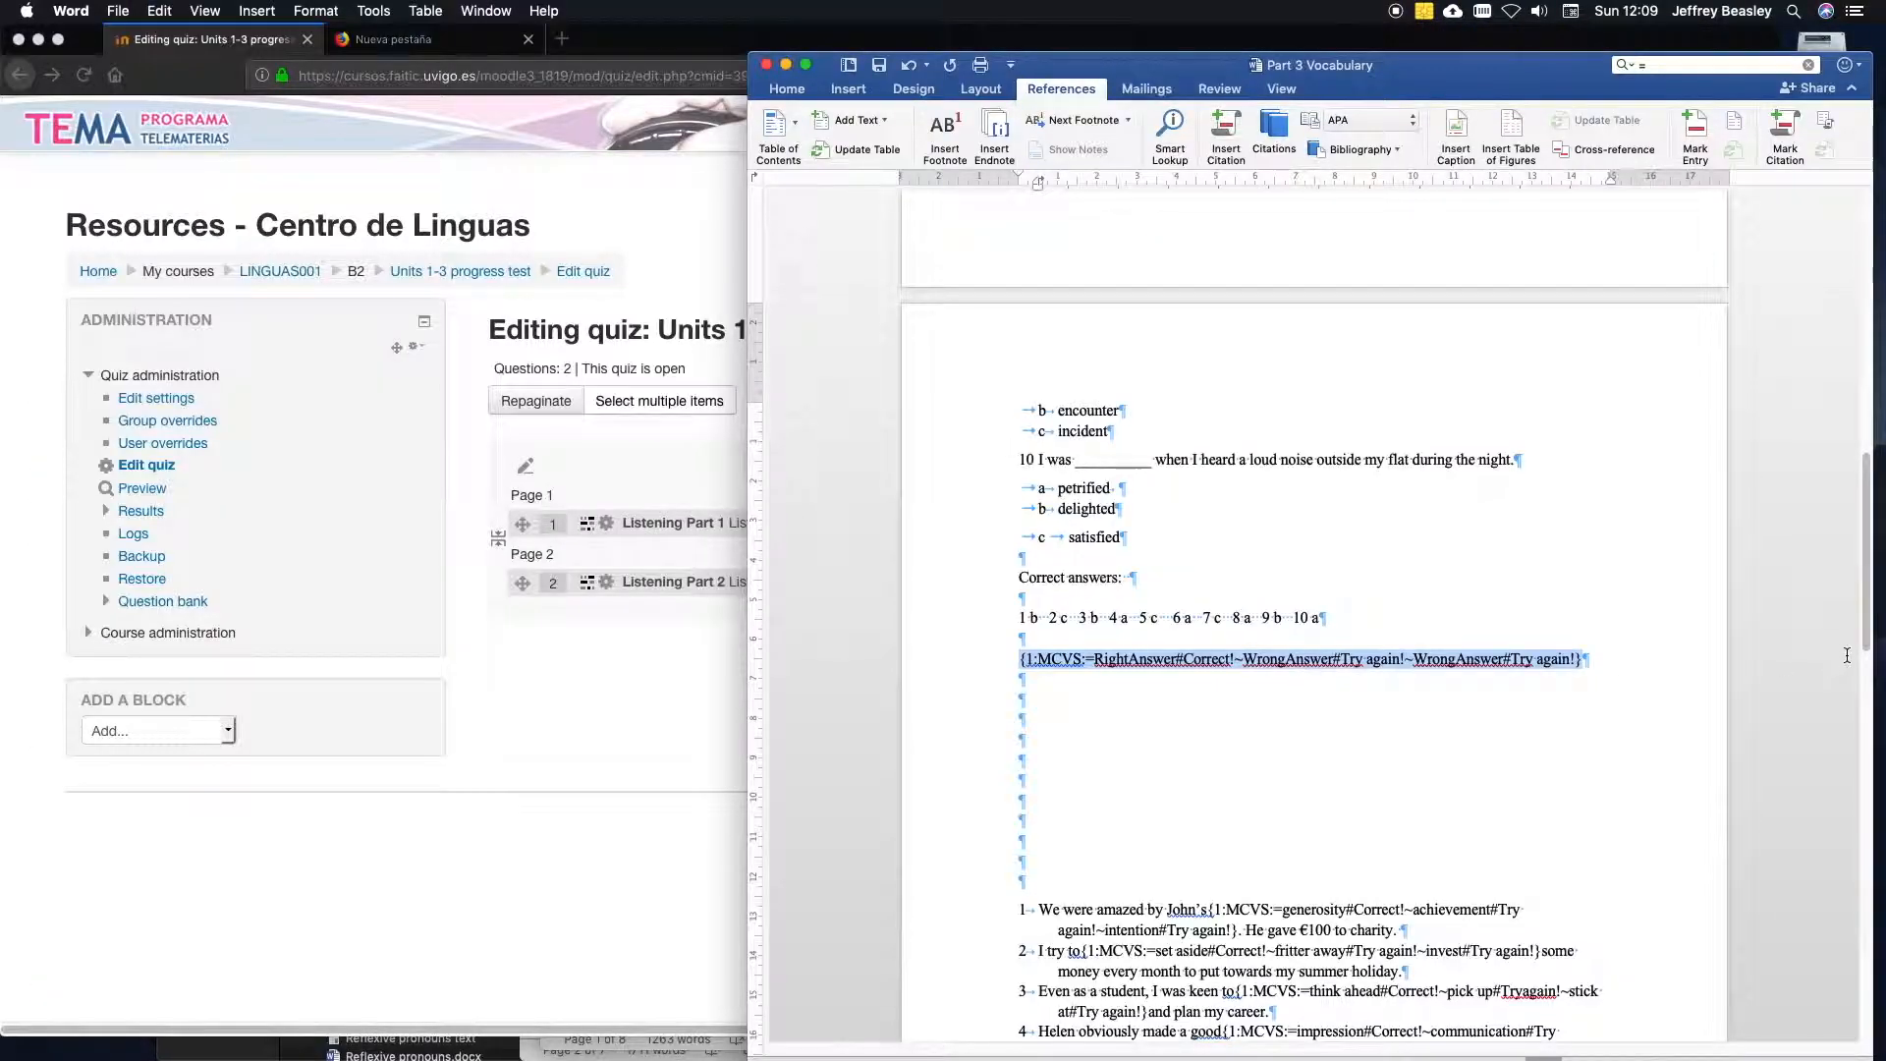
# Paste the MCVS code template at the end of questions 1 to 6, placing question 5's after speaker A's line.
pyautogui.moveTo(1863, 645); pyautogui.dragTo(1798, 398)
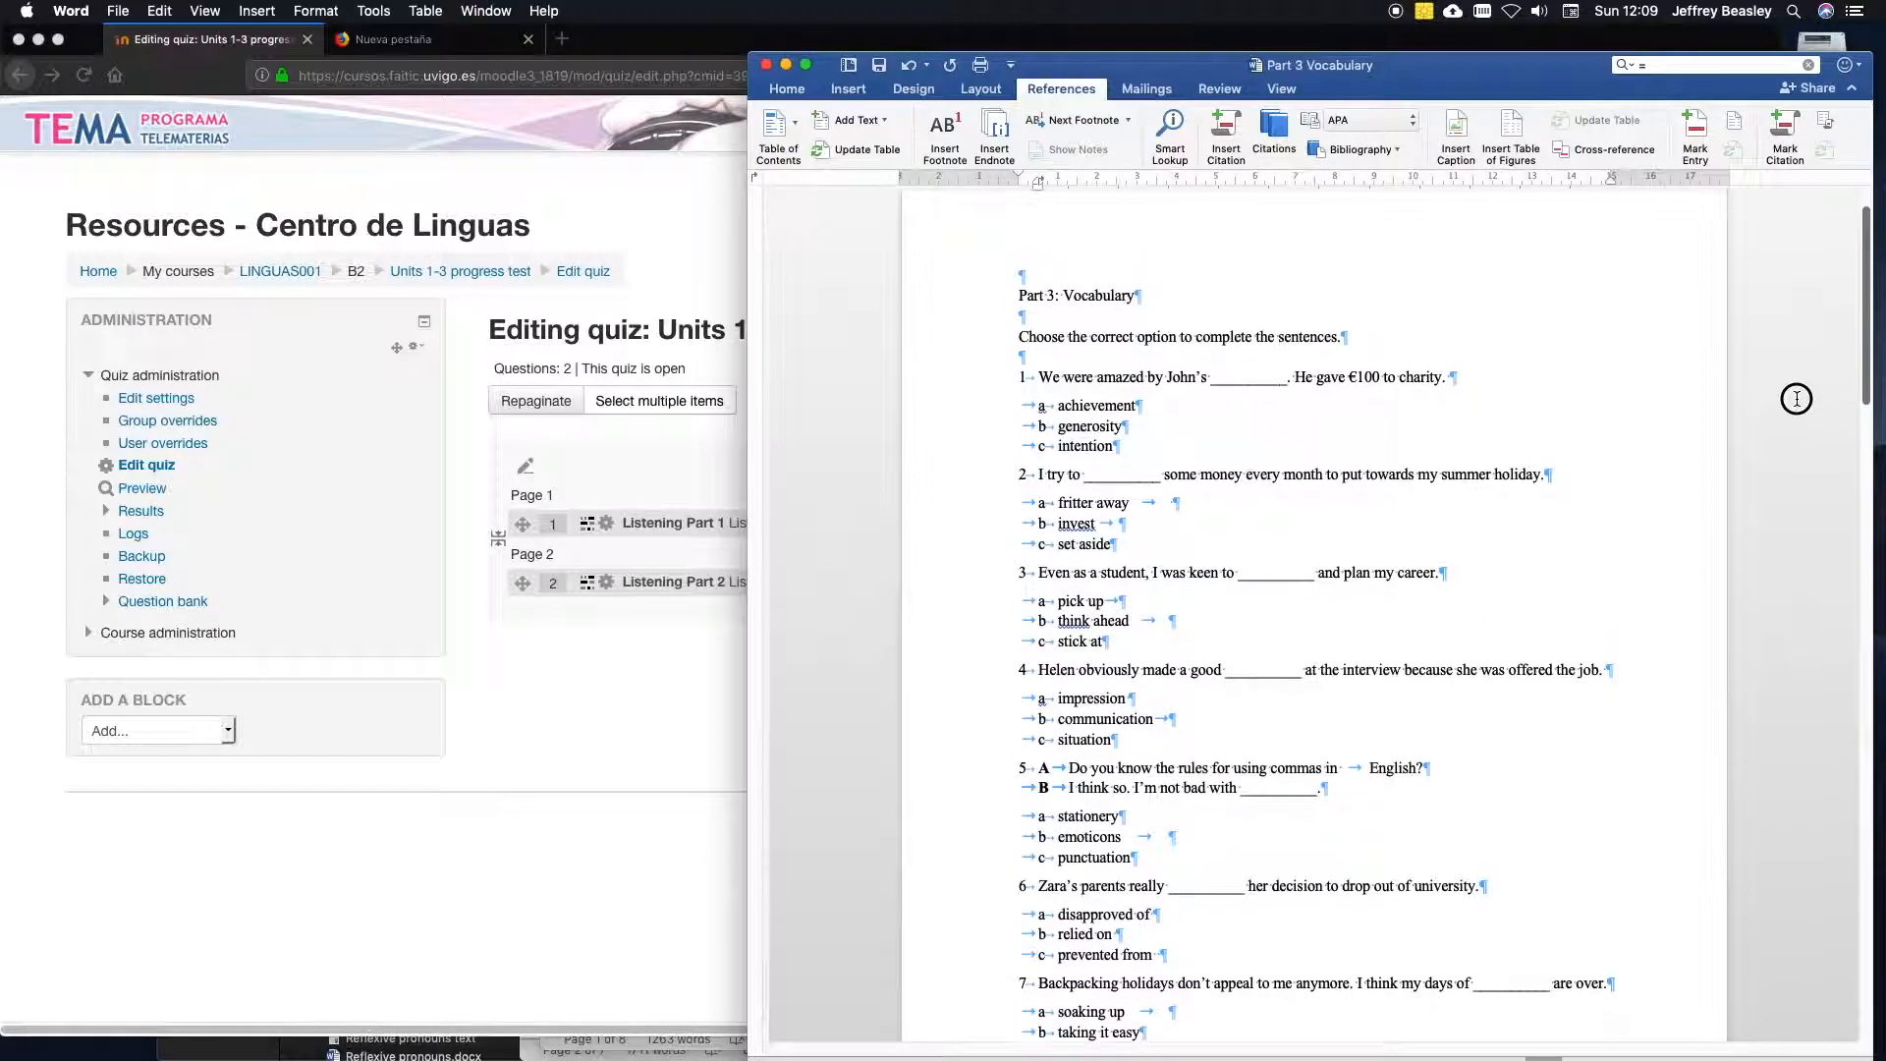
pyautogui.click(1535, 386)
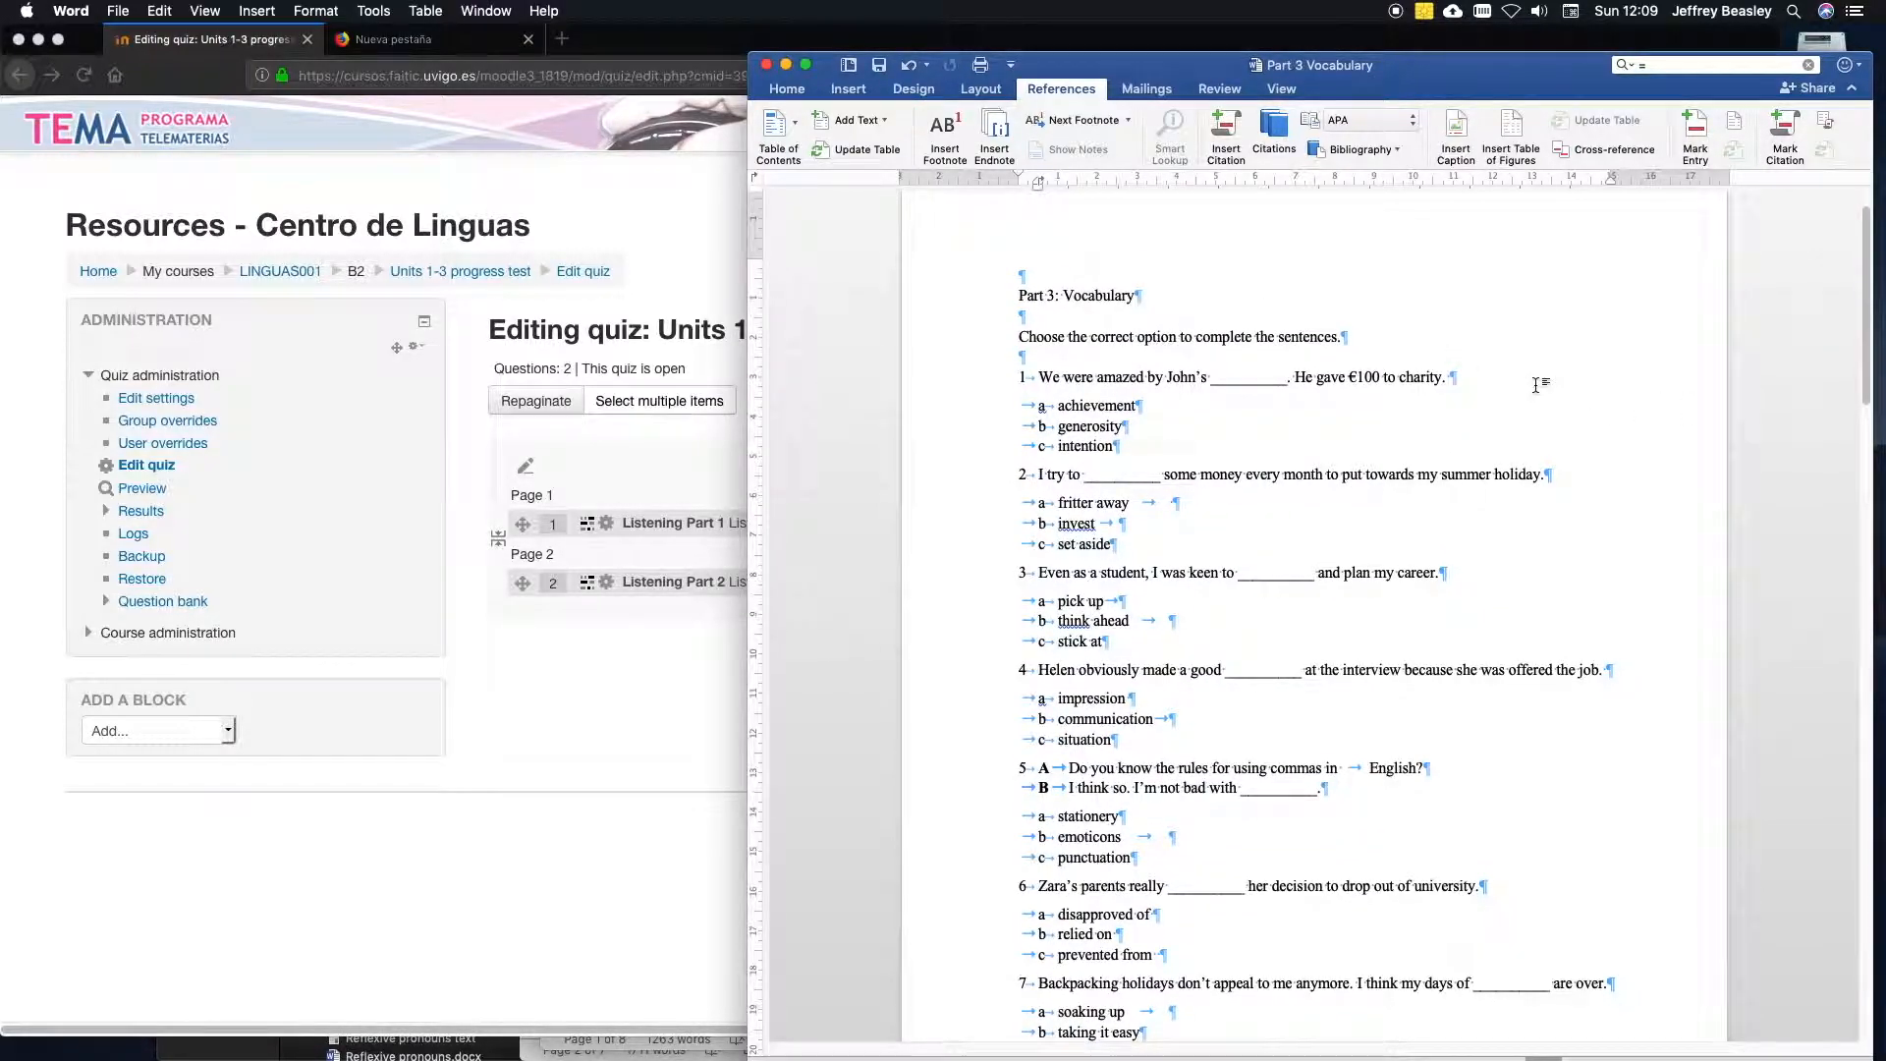
pyautogui.write('{1:MCVS:=RightAnswer#Correct!~WrongAnswer#Try again!~WrongAnswer#Try again!}')
pyautogui.click(1562, 495)
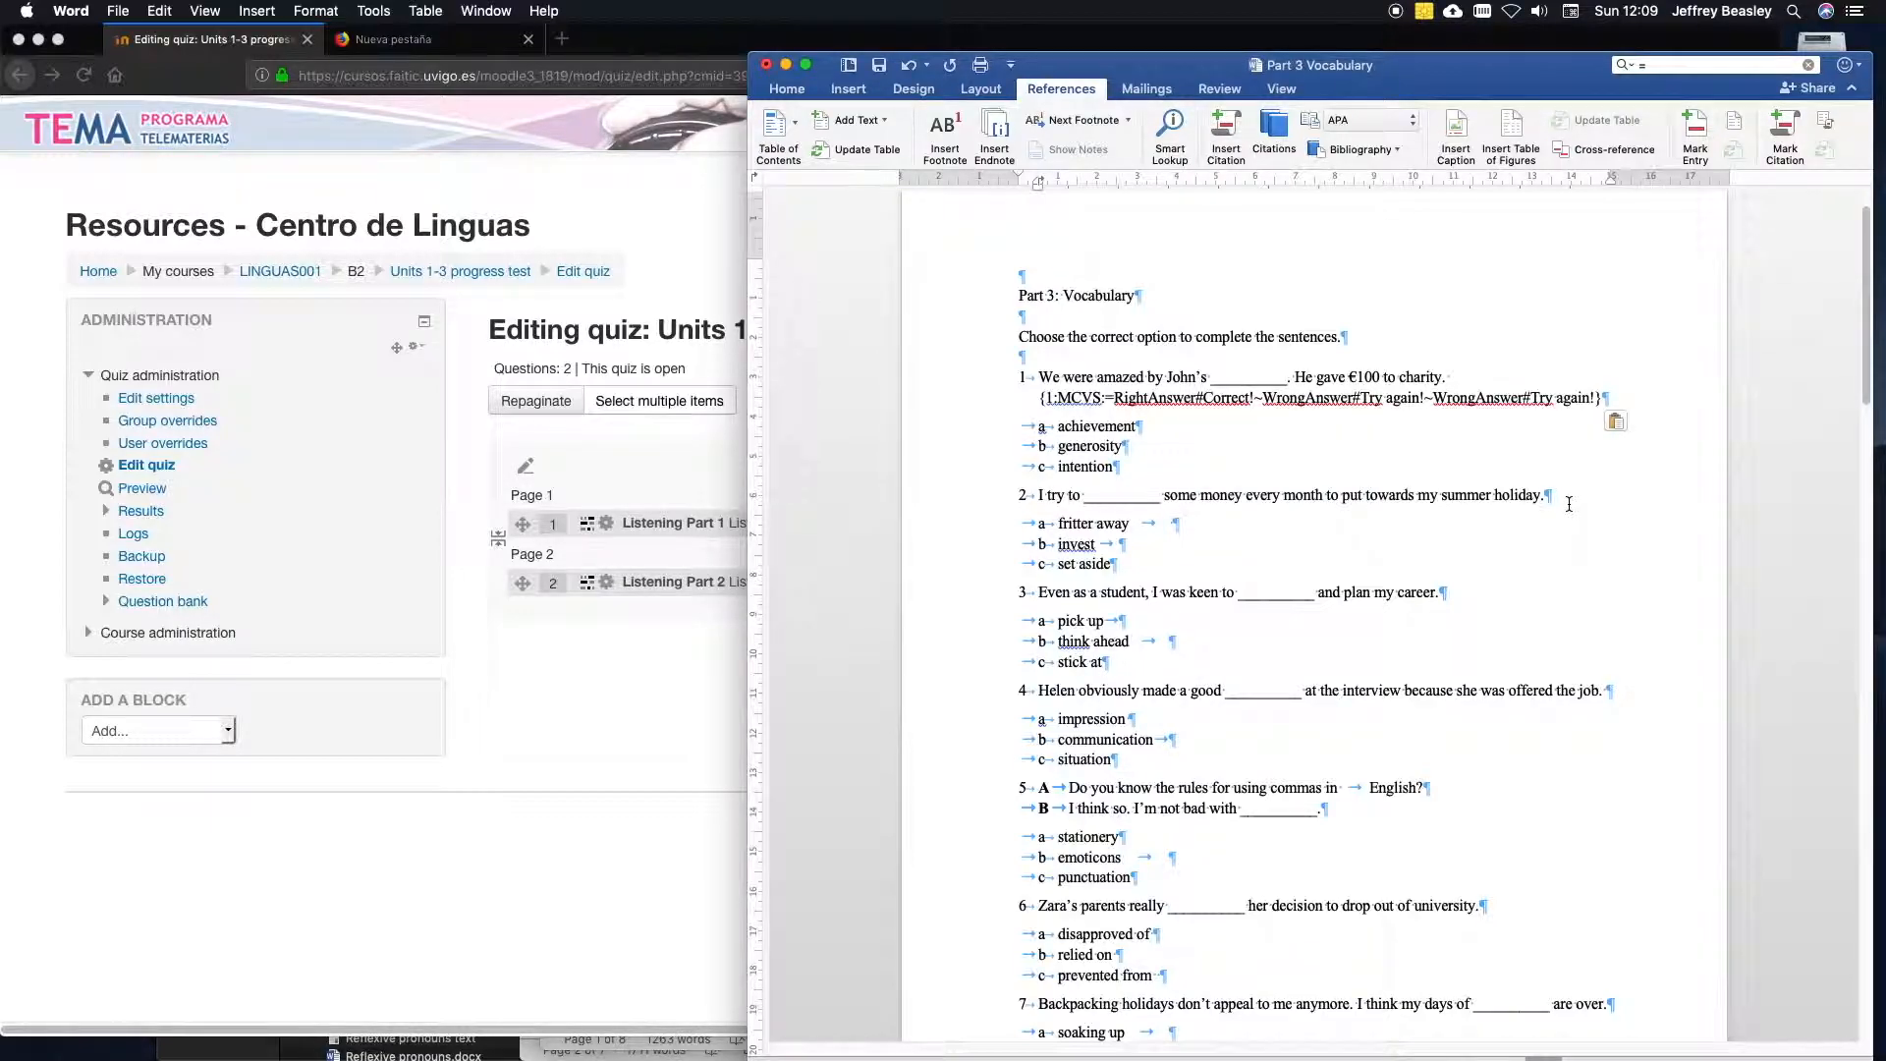
pyautogui.write('{1:MCVS:=RightAnswer#Correct!~WrongAnswer#Try again!~WrongAnswer#Try again!}')
pyautogui.click(1450, 613)
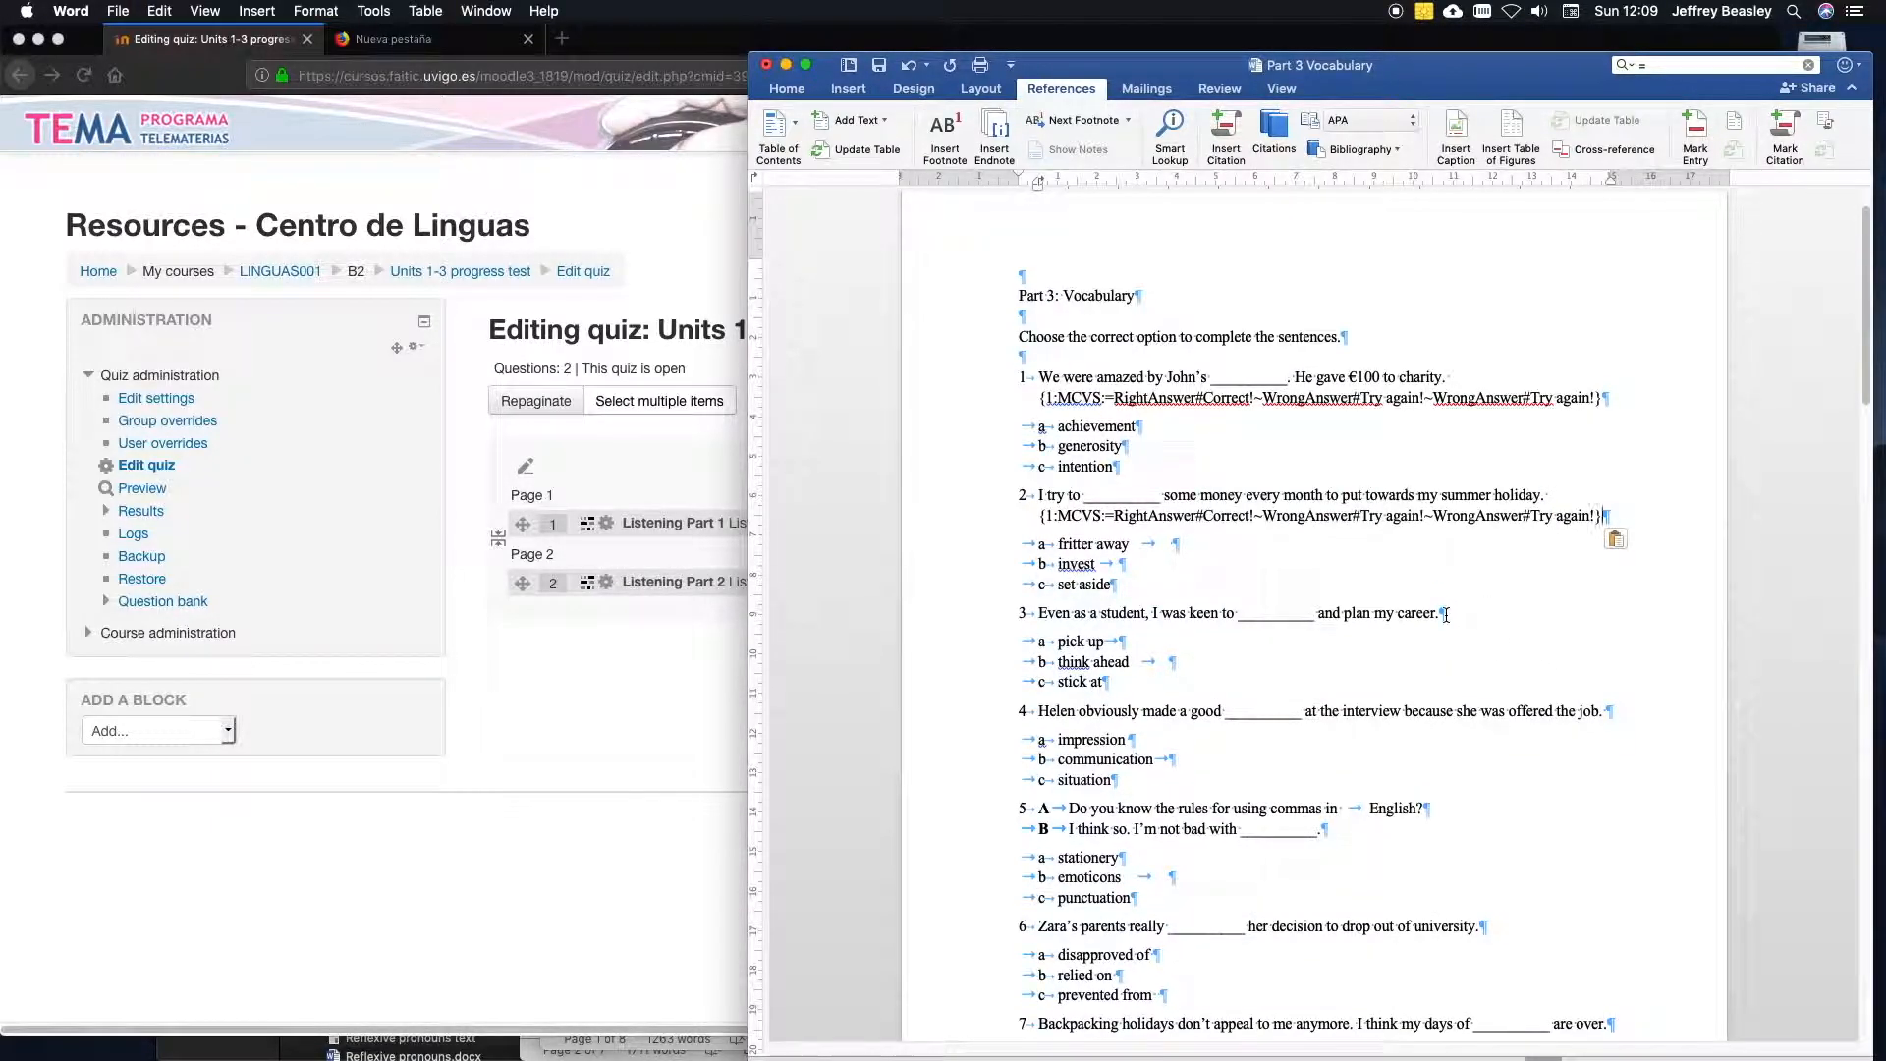
pyautogui.press('super+v')
pyautogui.click(1659, 714)
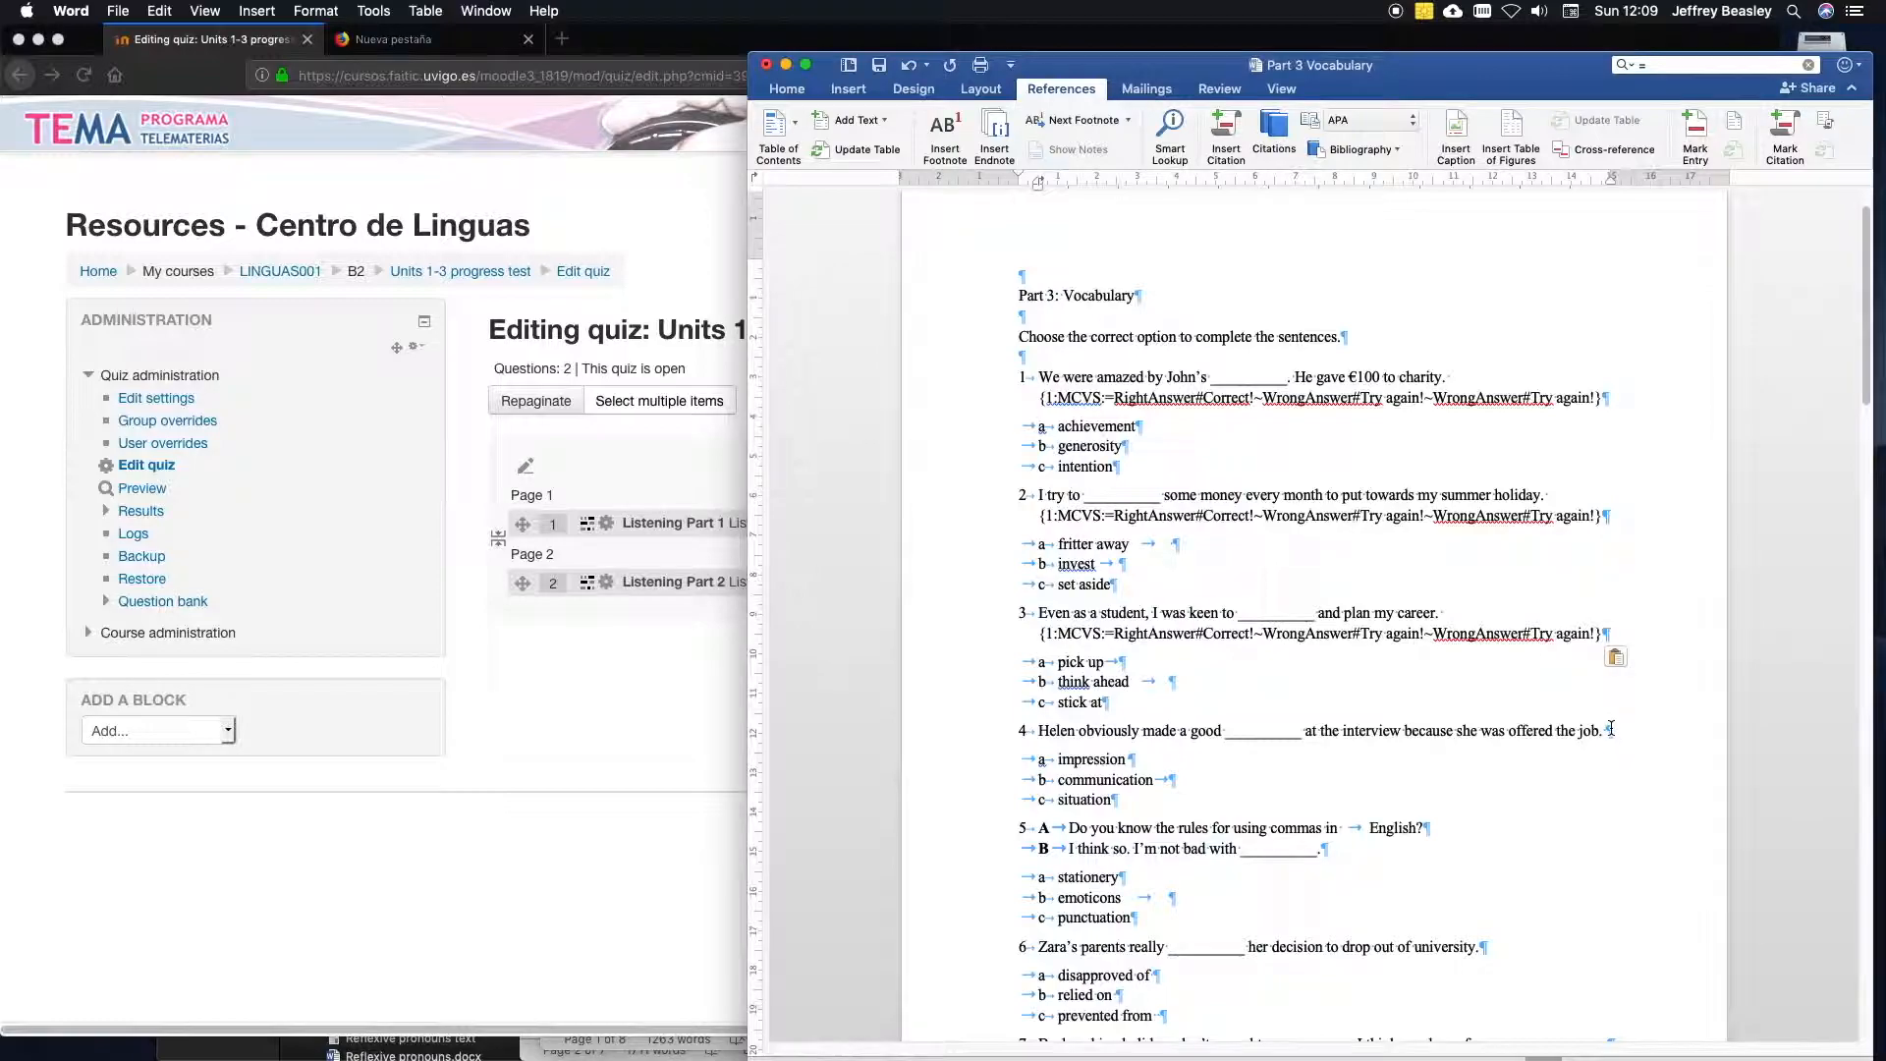
pyautogui.write('{1:MCVS:=RightAnswer#Correct!~WrongAnswer#Try again!~WrongAnswer#Try again!}')
pyautogui.click(1442, 854)
pyautogui.write('{1:MCVS:=RightAnswer#Correct!~WrongAnswer#Try again!~WrongAnswer#Try again!}')
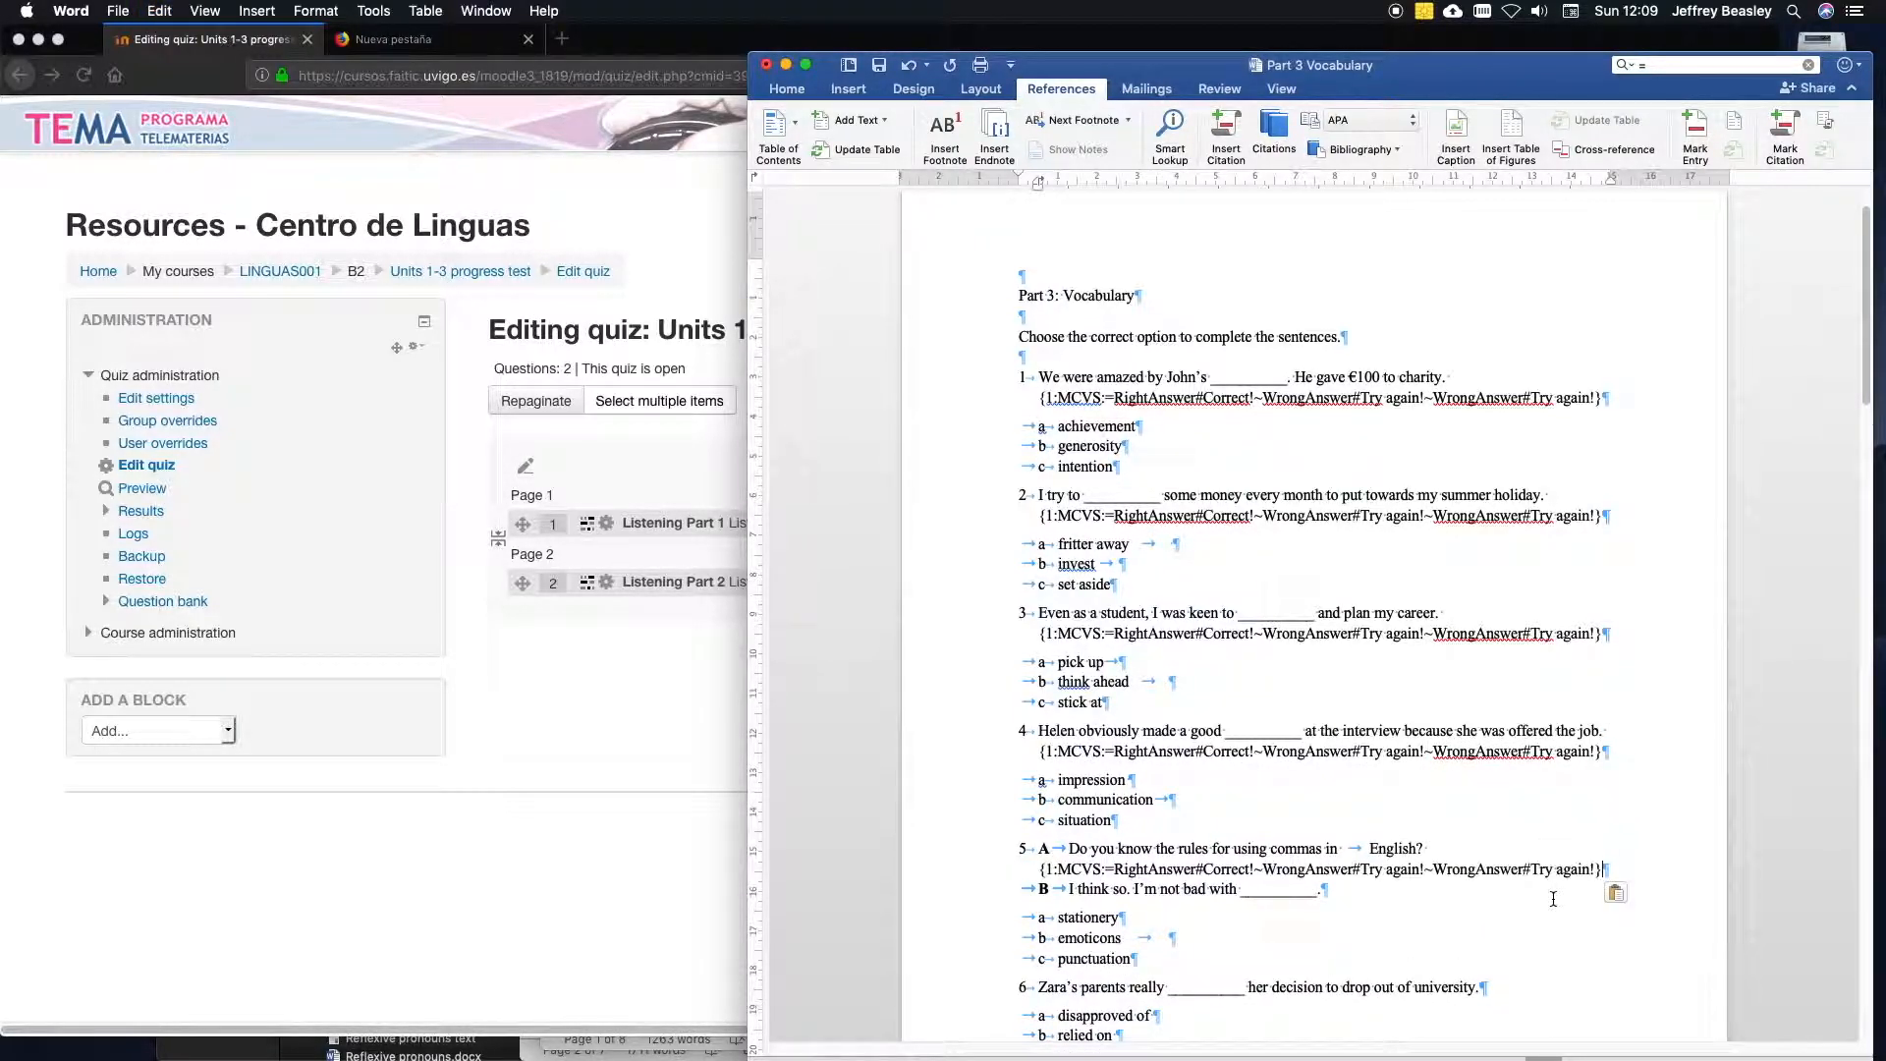
pyautogui.click(1483, 989)
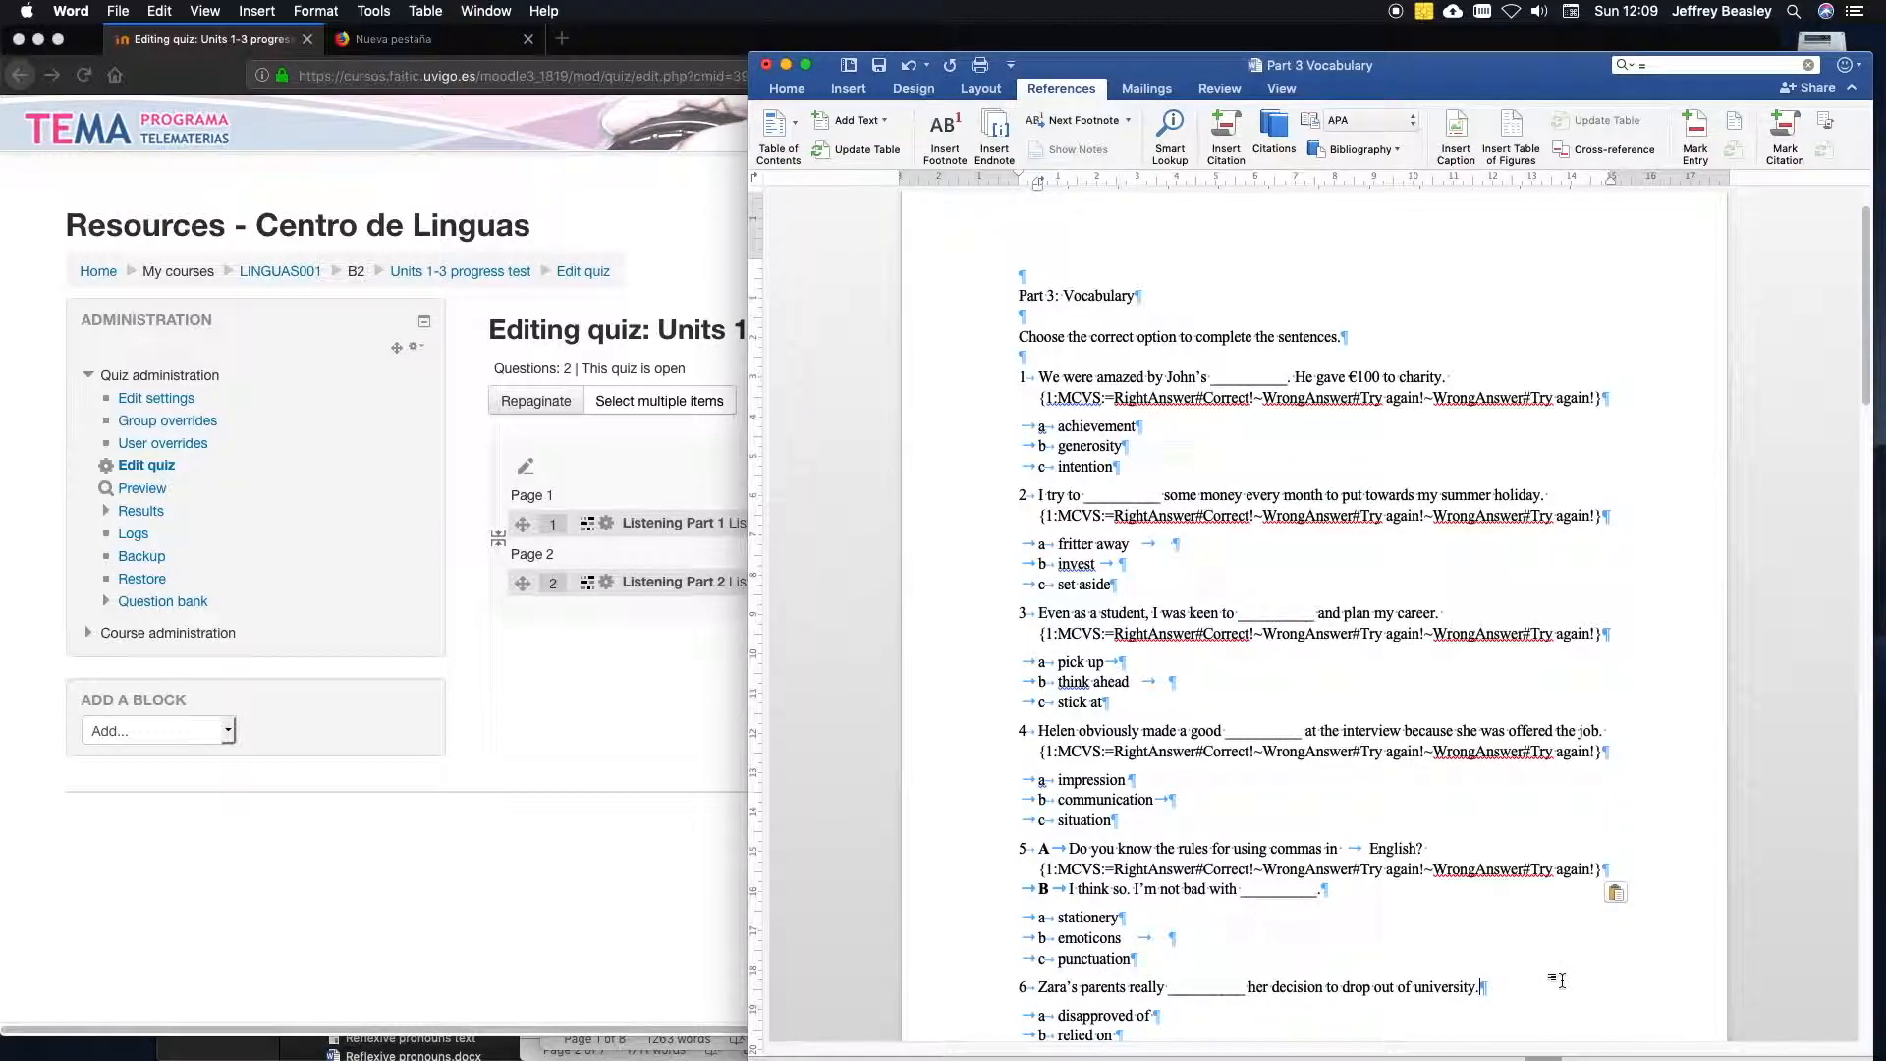
pyautogui.write('{1:MCVS:=RightAnswer#Correct!~WrongAnswer#Try again!~WrongAnswer#Try again!}')
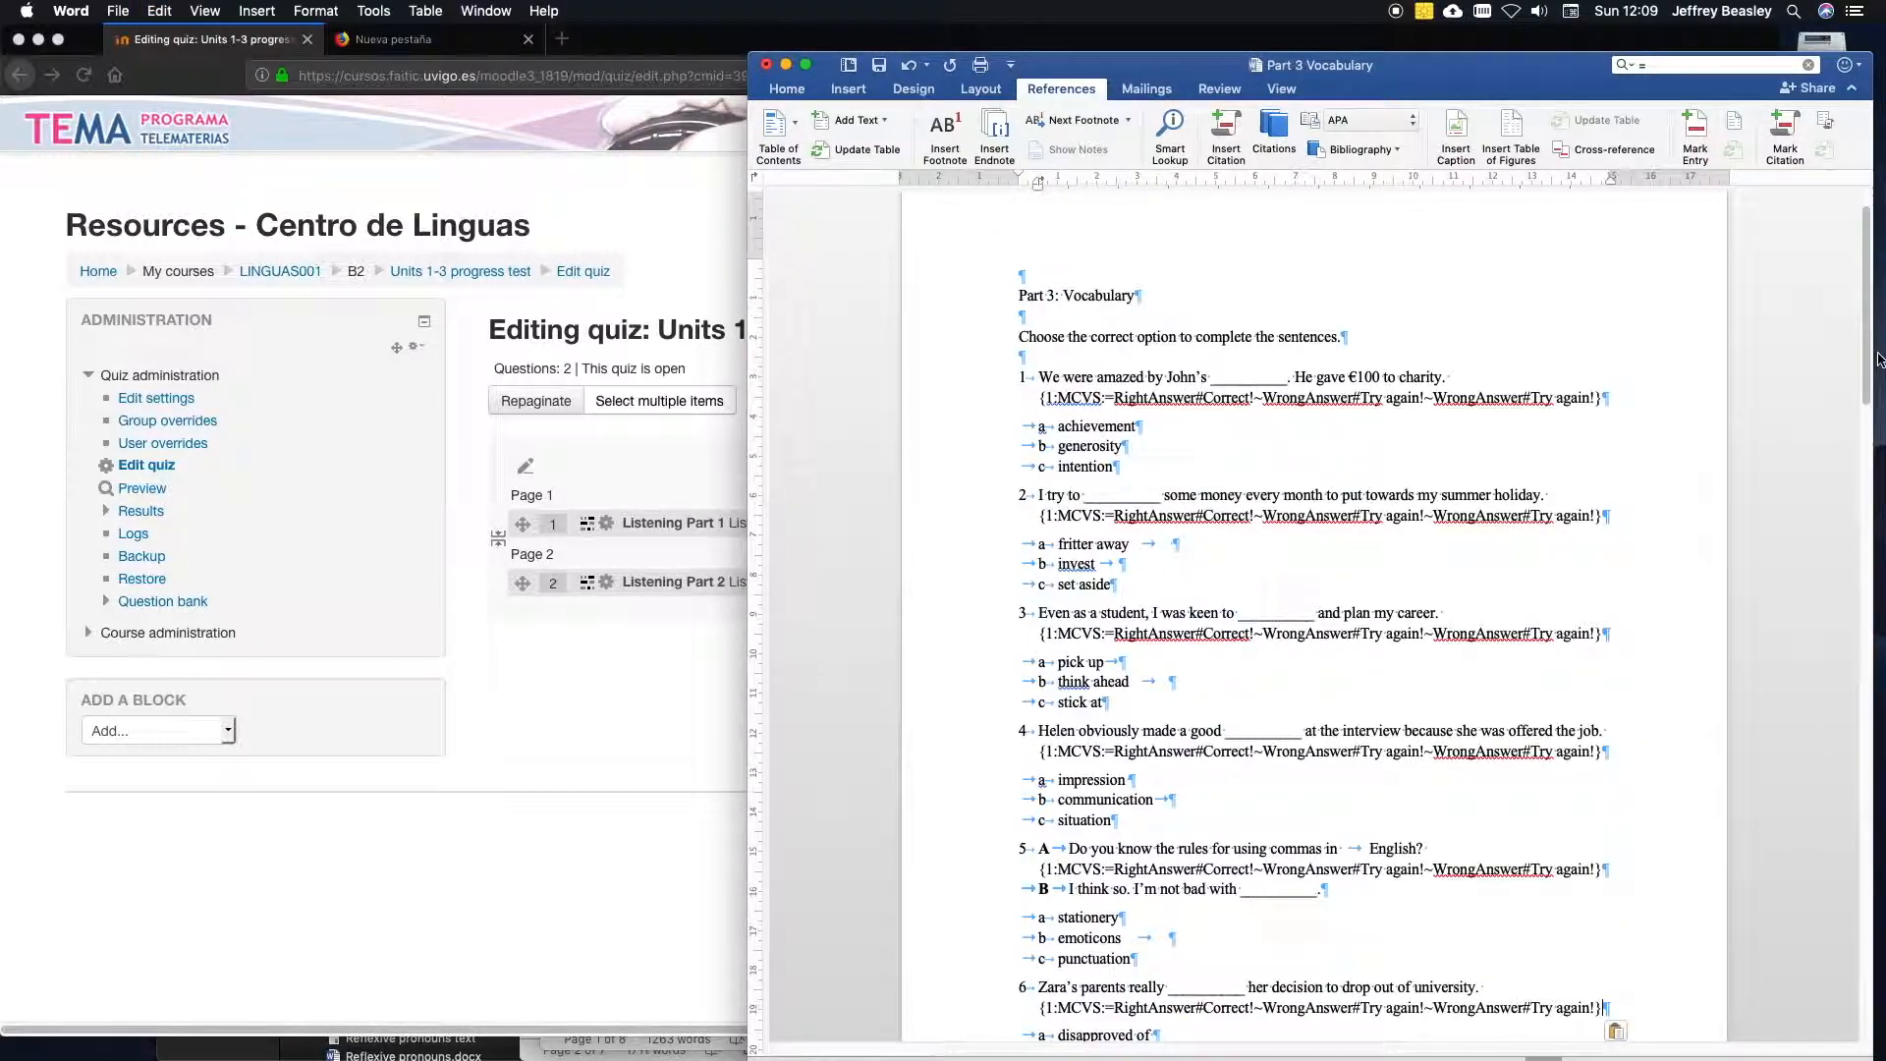
# Paste the MCVS code template at the end of questions 7 and 8.
pyautogui.scroll(-2, 1866, 381)
pyautogui.moveTo(1866, 381); pyautogui.dragTo(1865, 462)
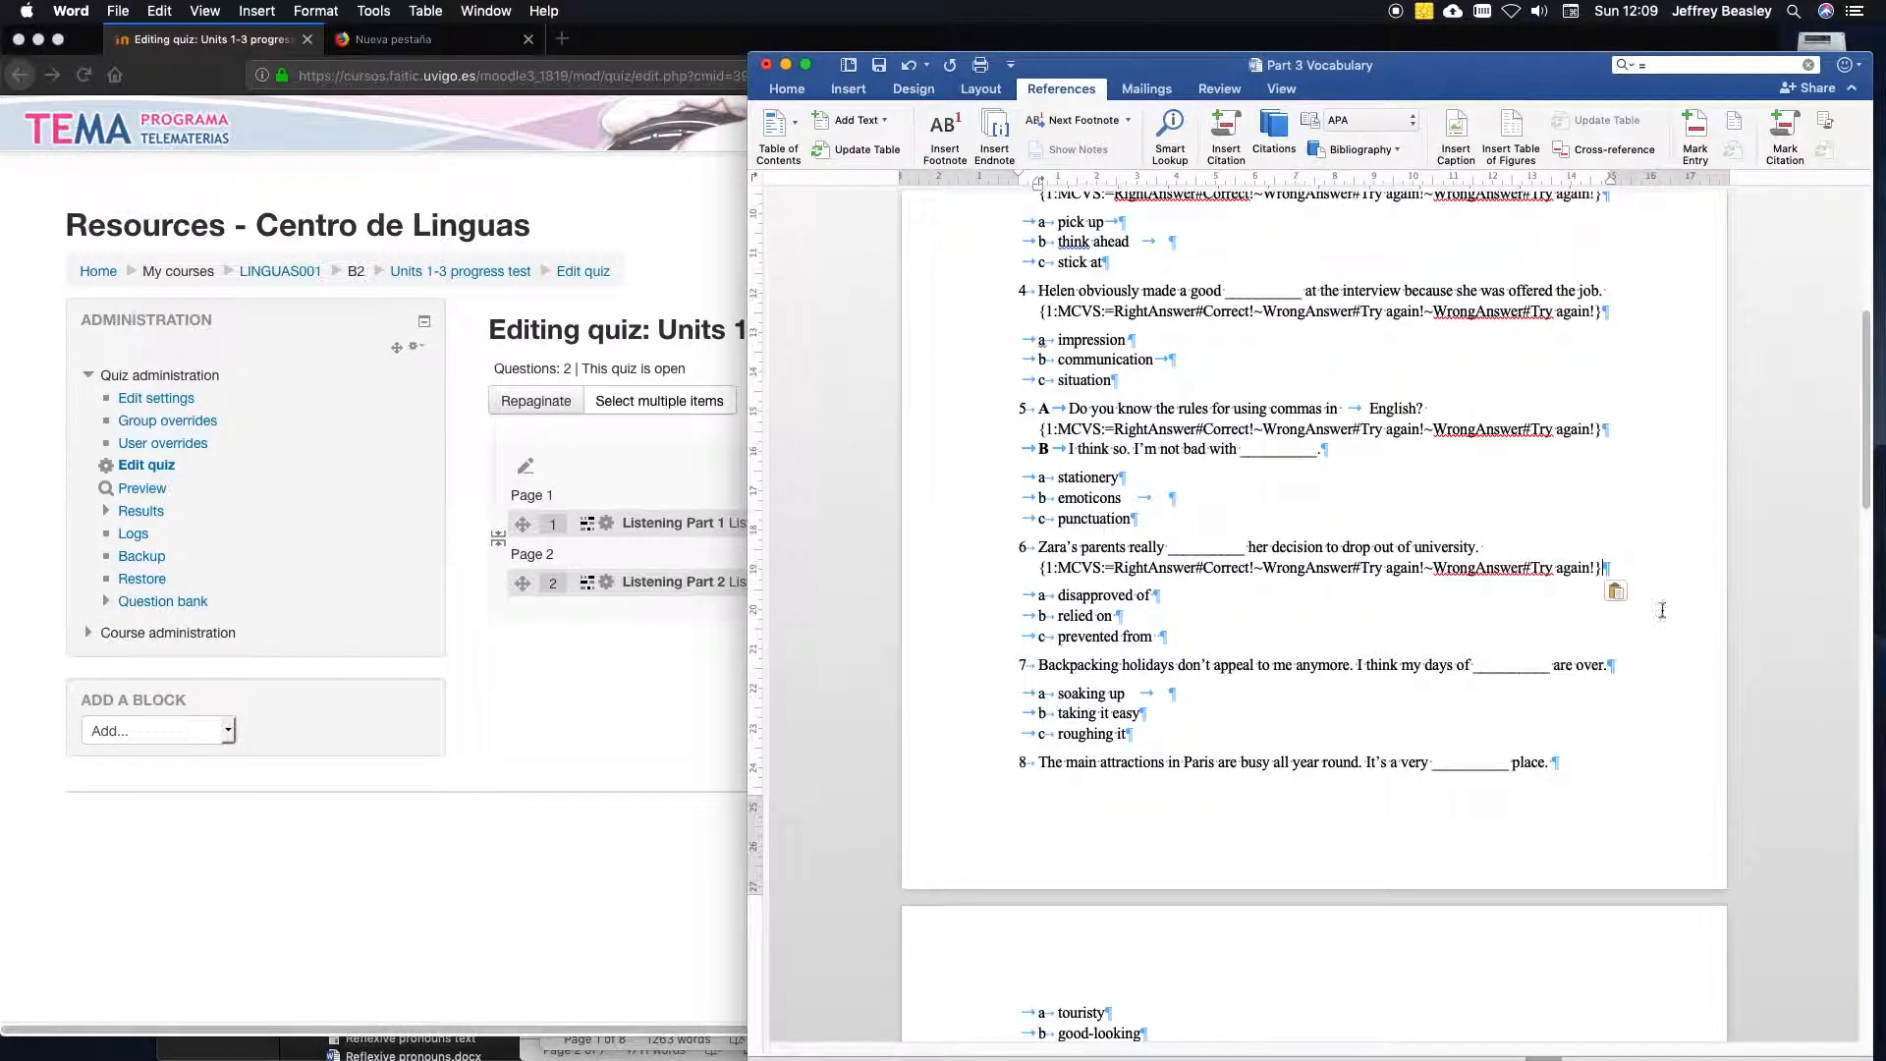
pyautogui.write('{1:MCVS:=RightAnswer#Correct!~WrongAnswer#Try again!~WrongAnswer#Try again!}')
pyautogui.click(1554, 788)
pyautogui.write('{1:MCVS:=RightAnswer#Correct!~WrongAnswer#Try again!~WrongAnswer#Try again!}')
# Replace RightAnswer in question 1's code with generosity, leaving no spaces around the word.
pyautogui.moveTo(1866, 484); pyautogui.dragTo(1842, 378)
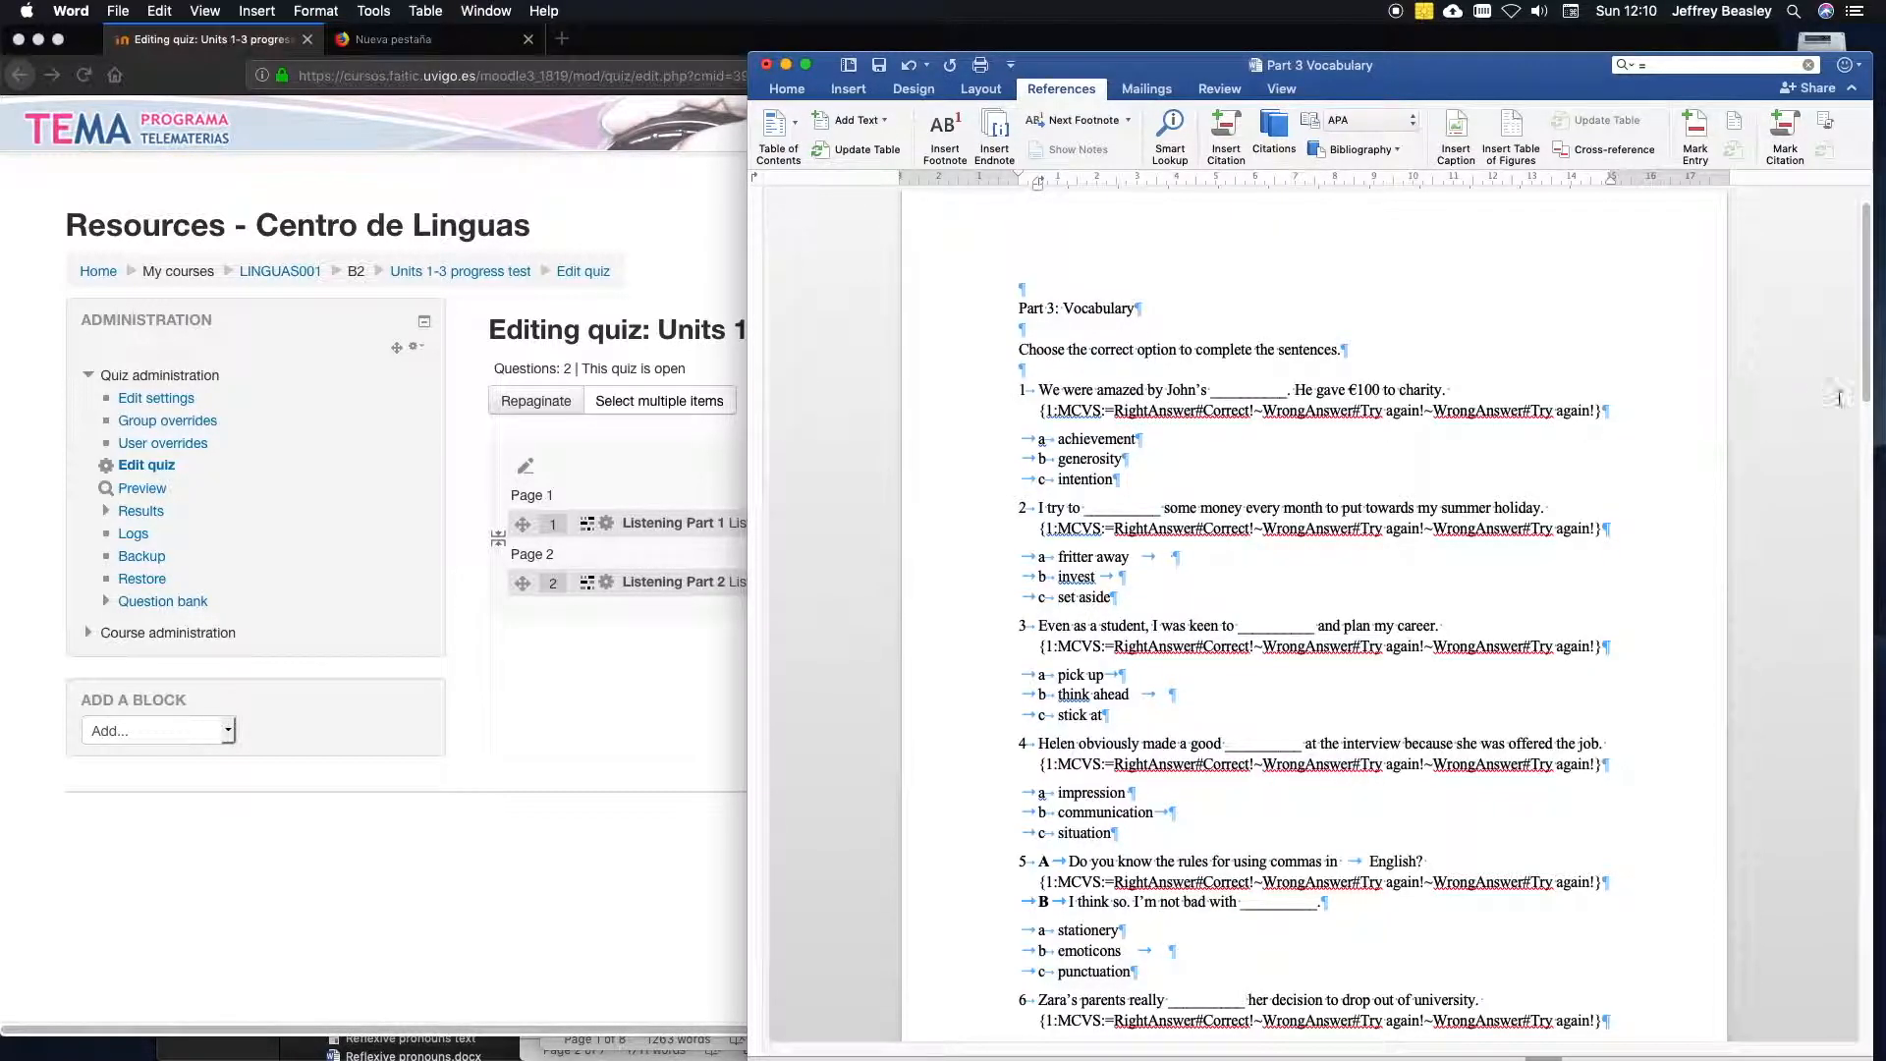
pyautogui.scroll(-1, 1865, 393)
pyautogui.moveTo(1865, 393); pyautogui.dragTo(1830, 664)
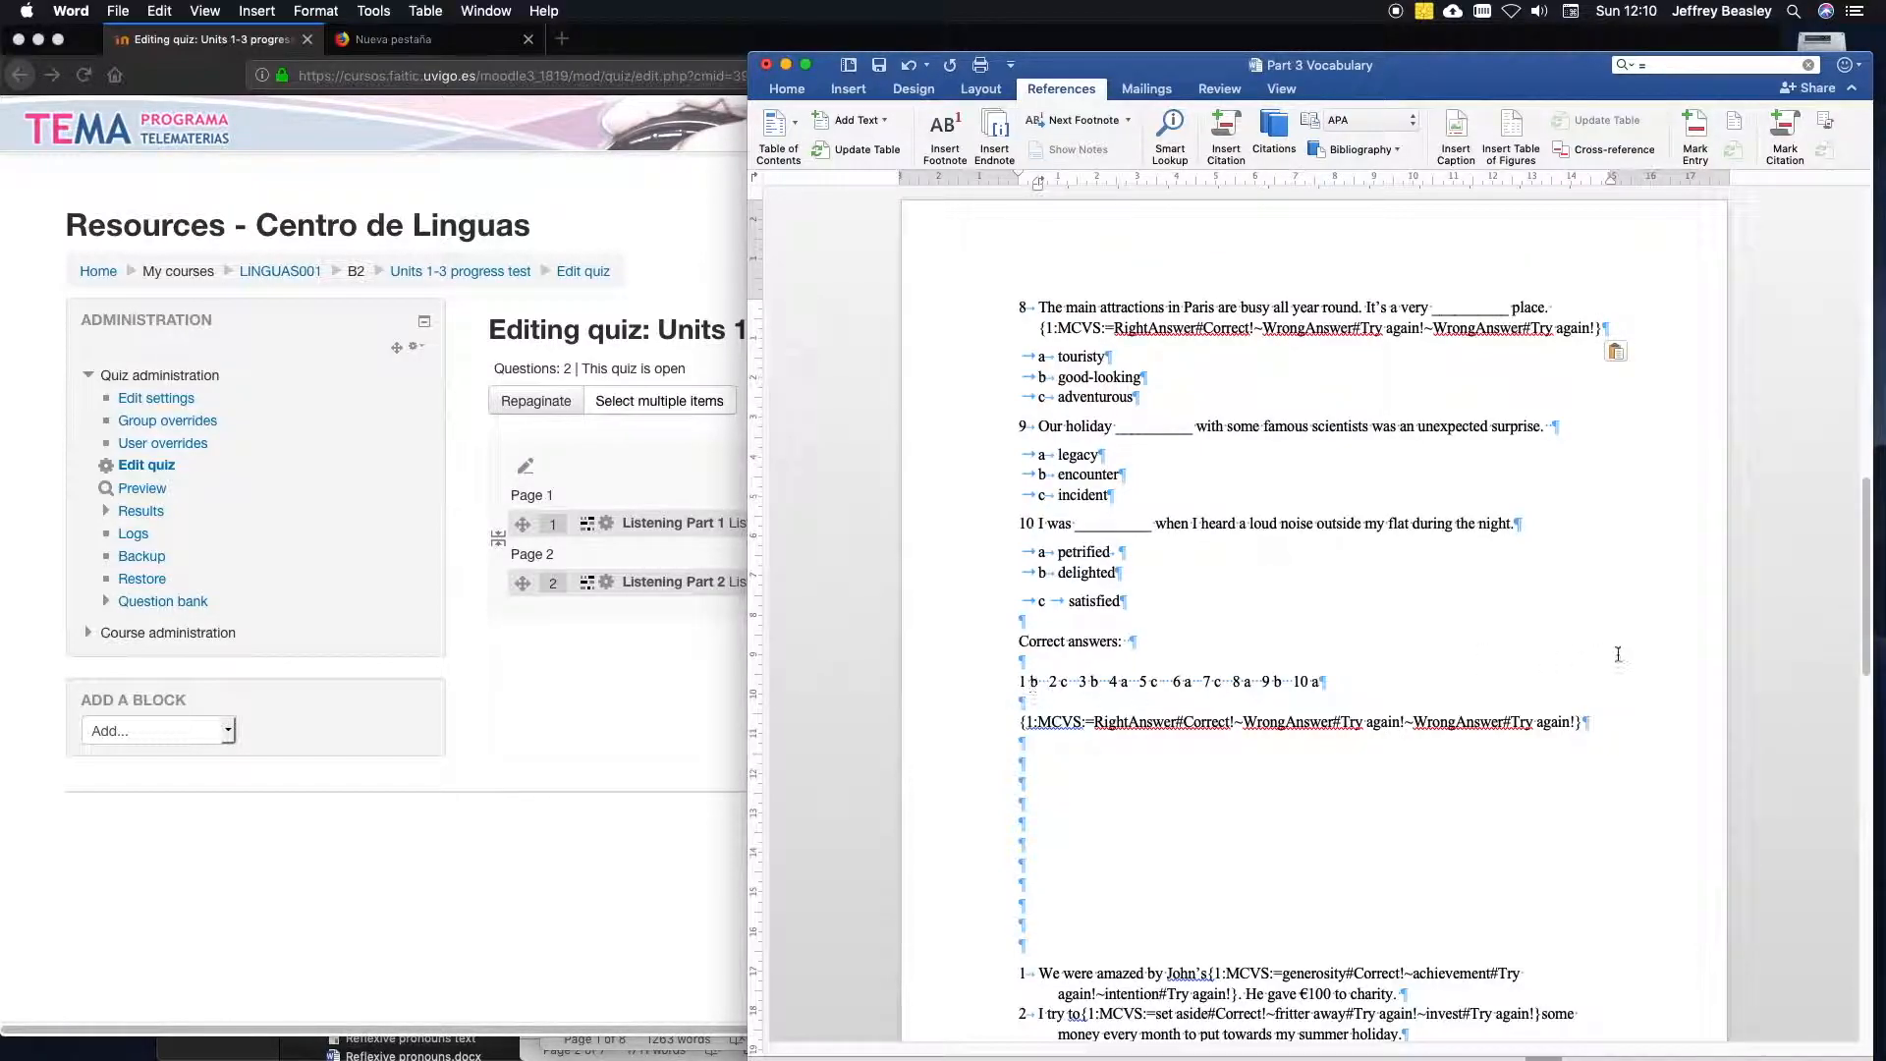
pyautogui.moveTo(1866, 626); pyautogui.dragTo(1770, 338)
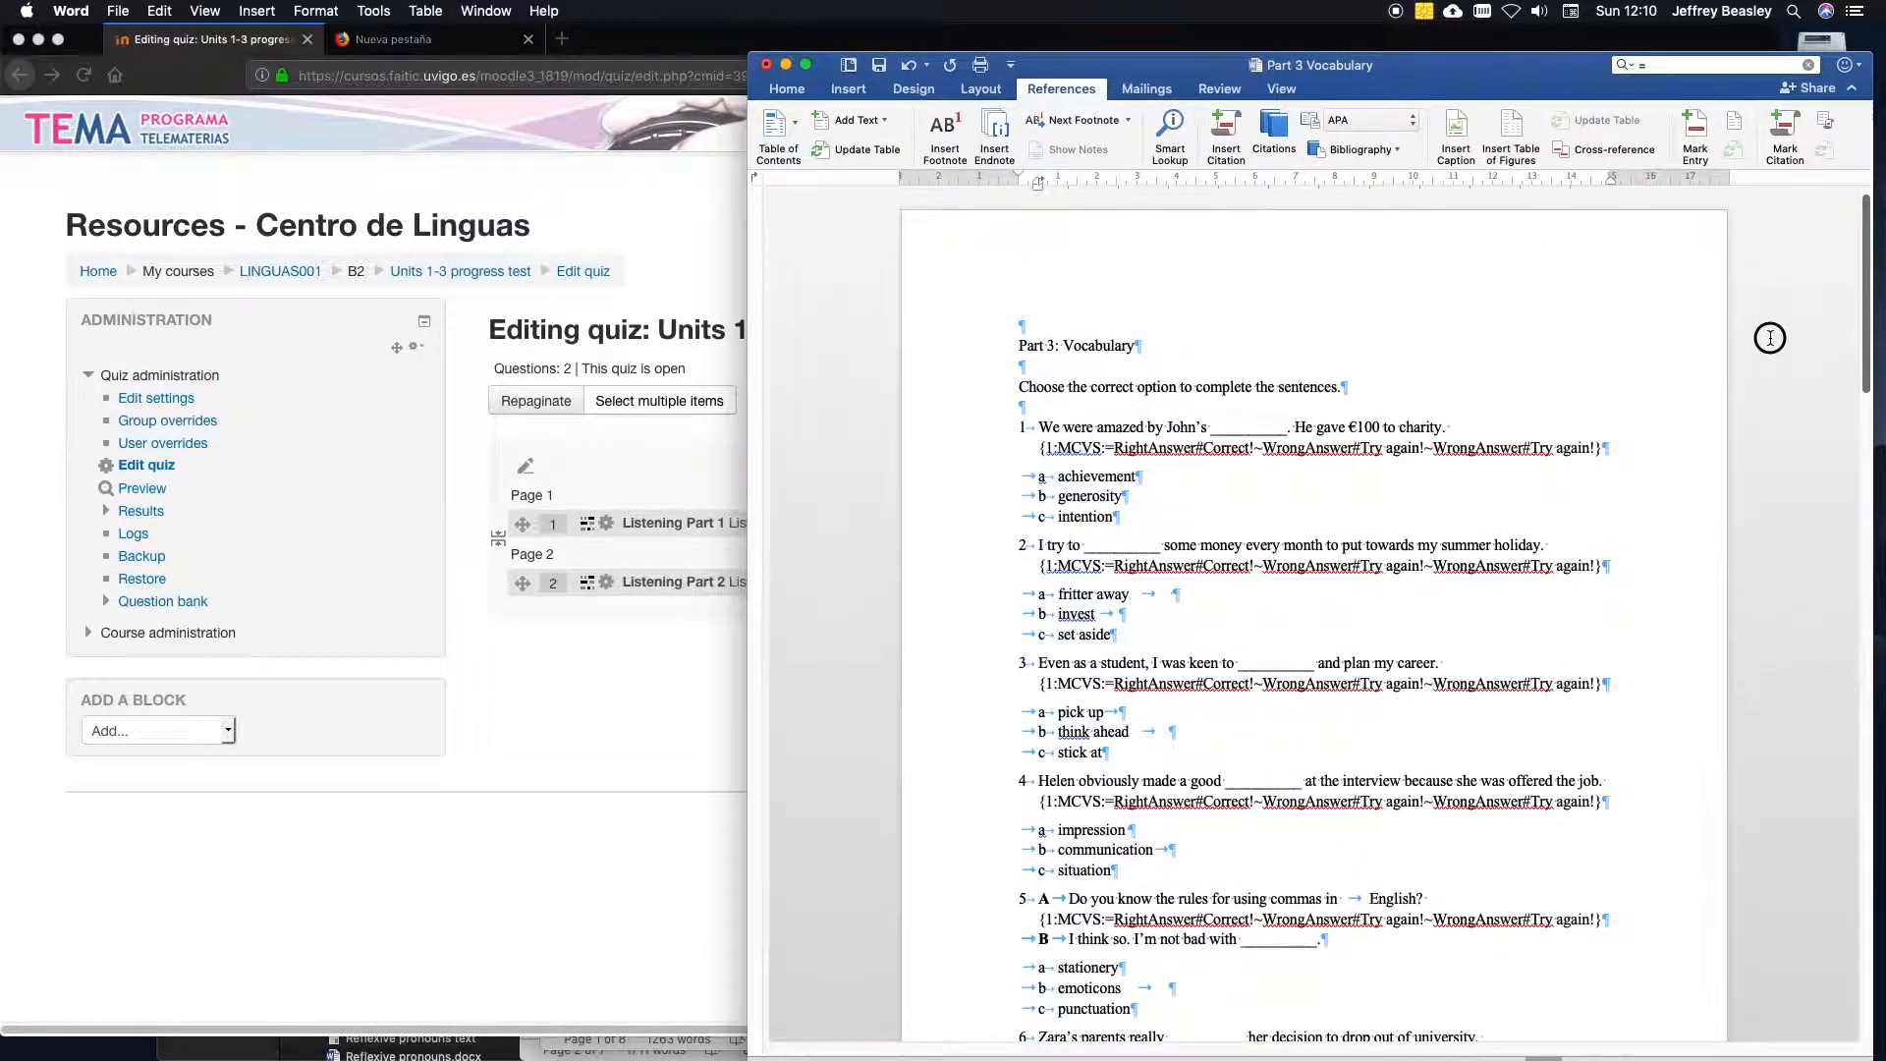
pyautogui.doubleClick(1090, 496)
pyautogui.press('super+c')
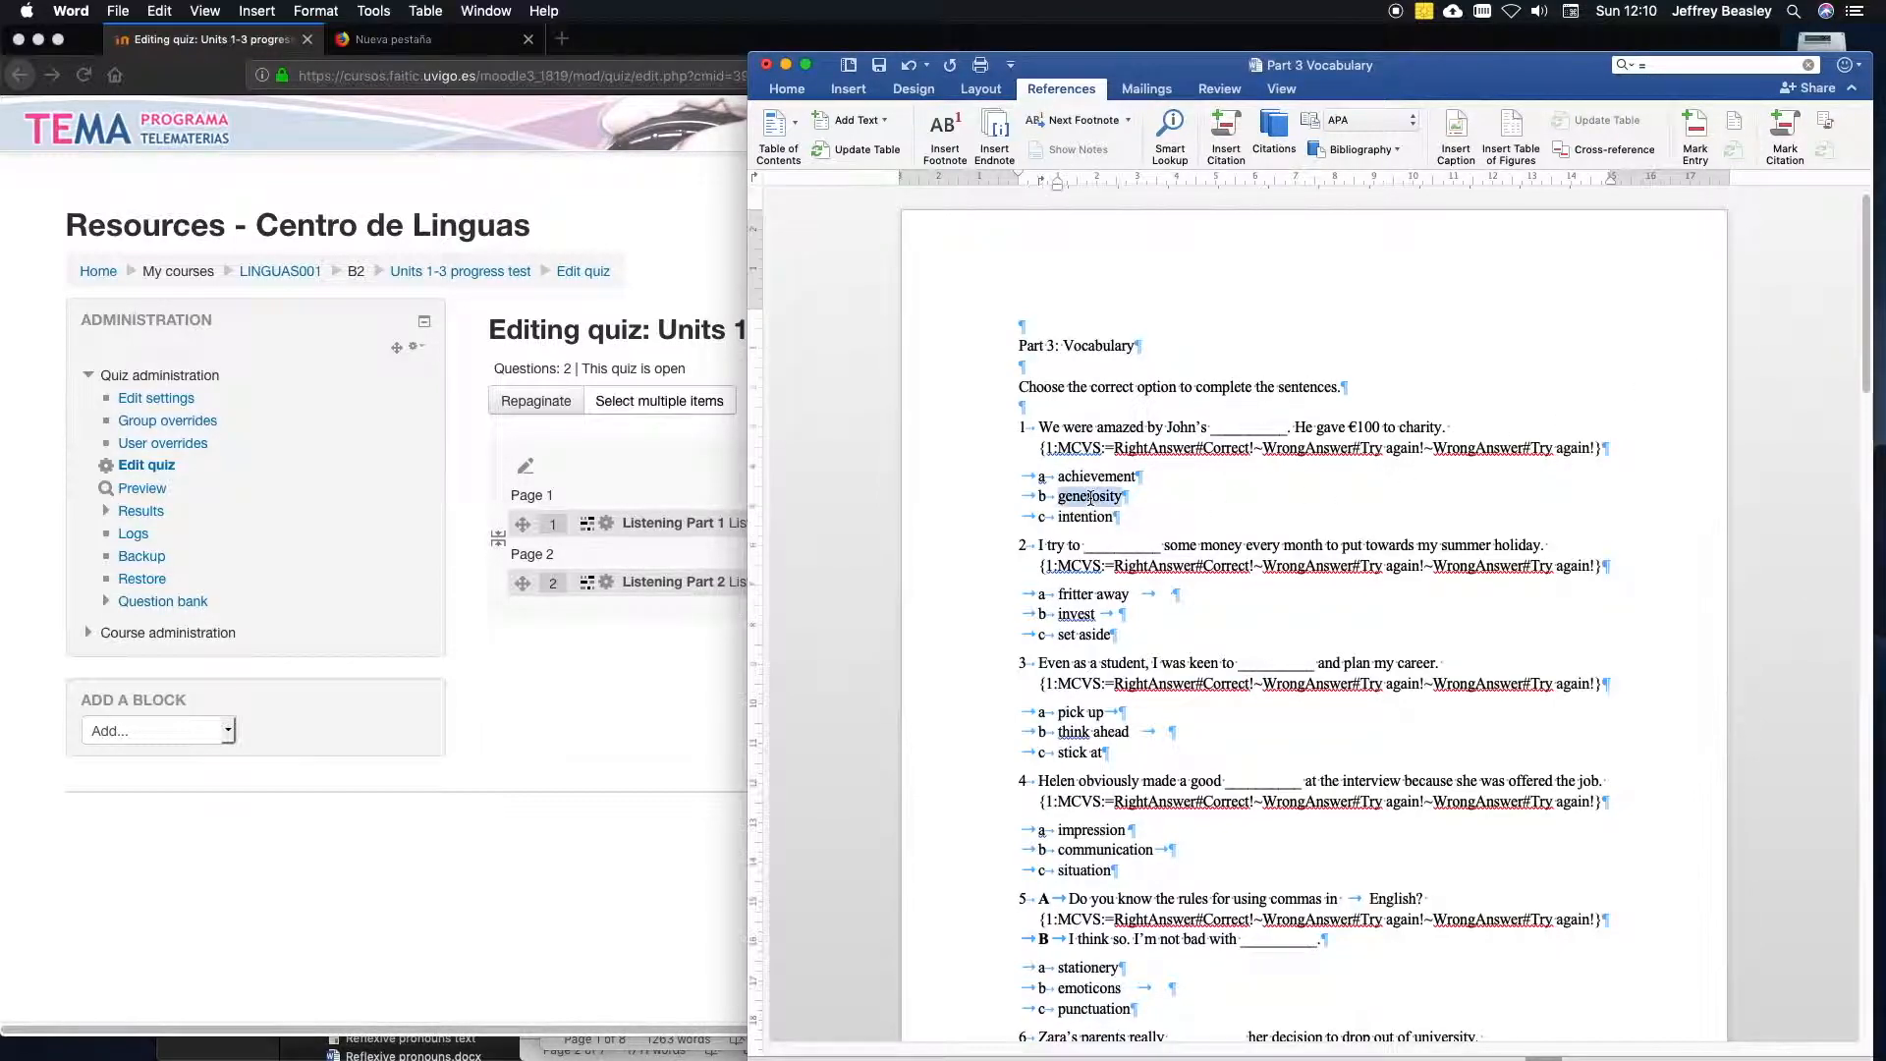
pyautogui.doubleClick(1135, 449)
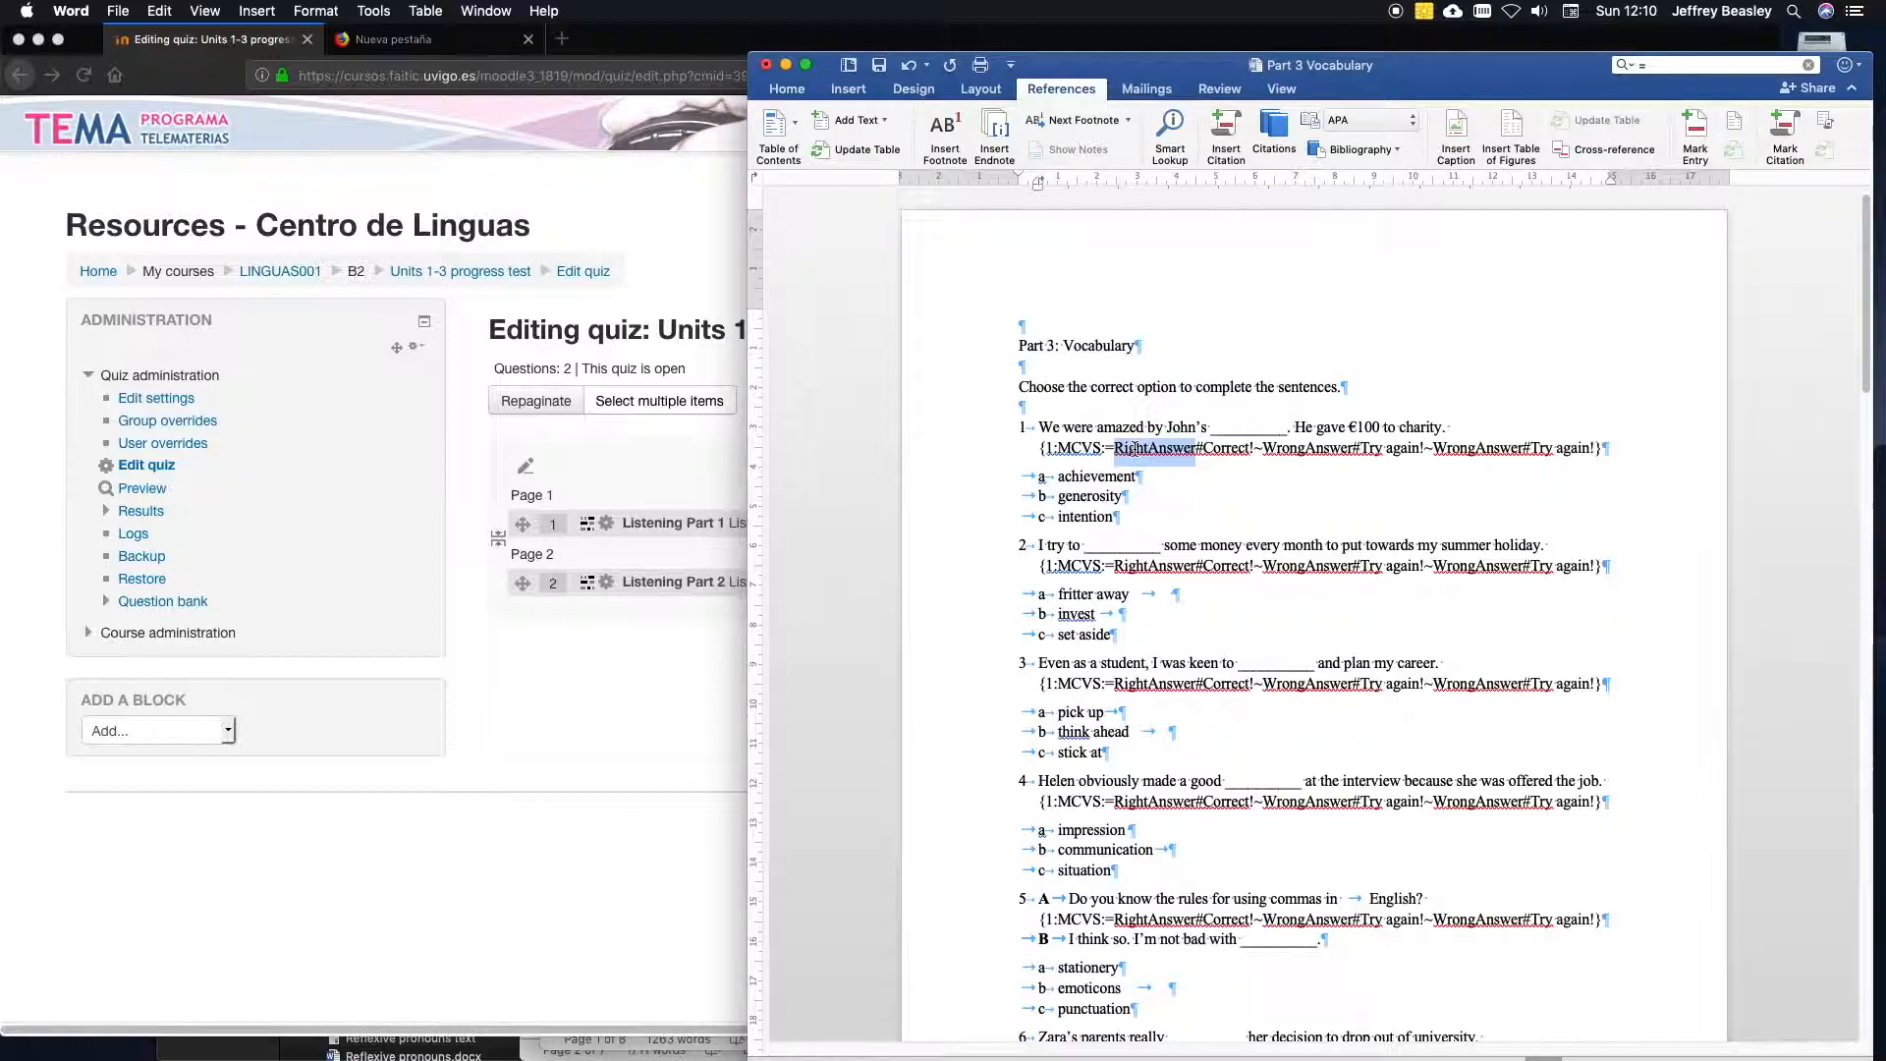
pyautogui.press('super+v')
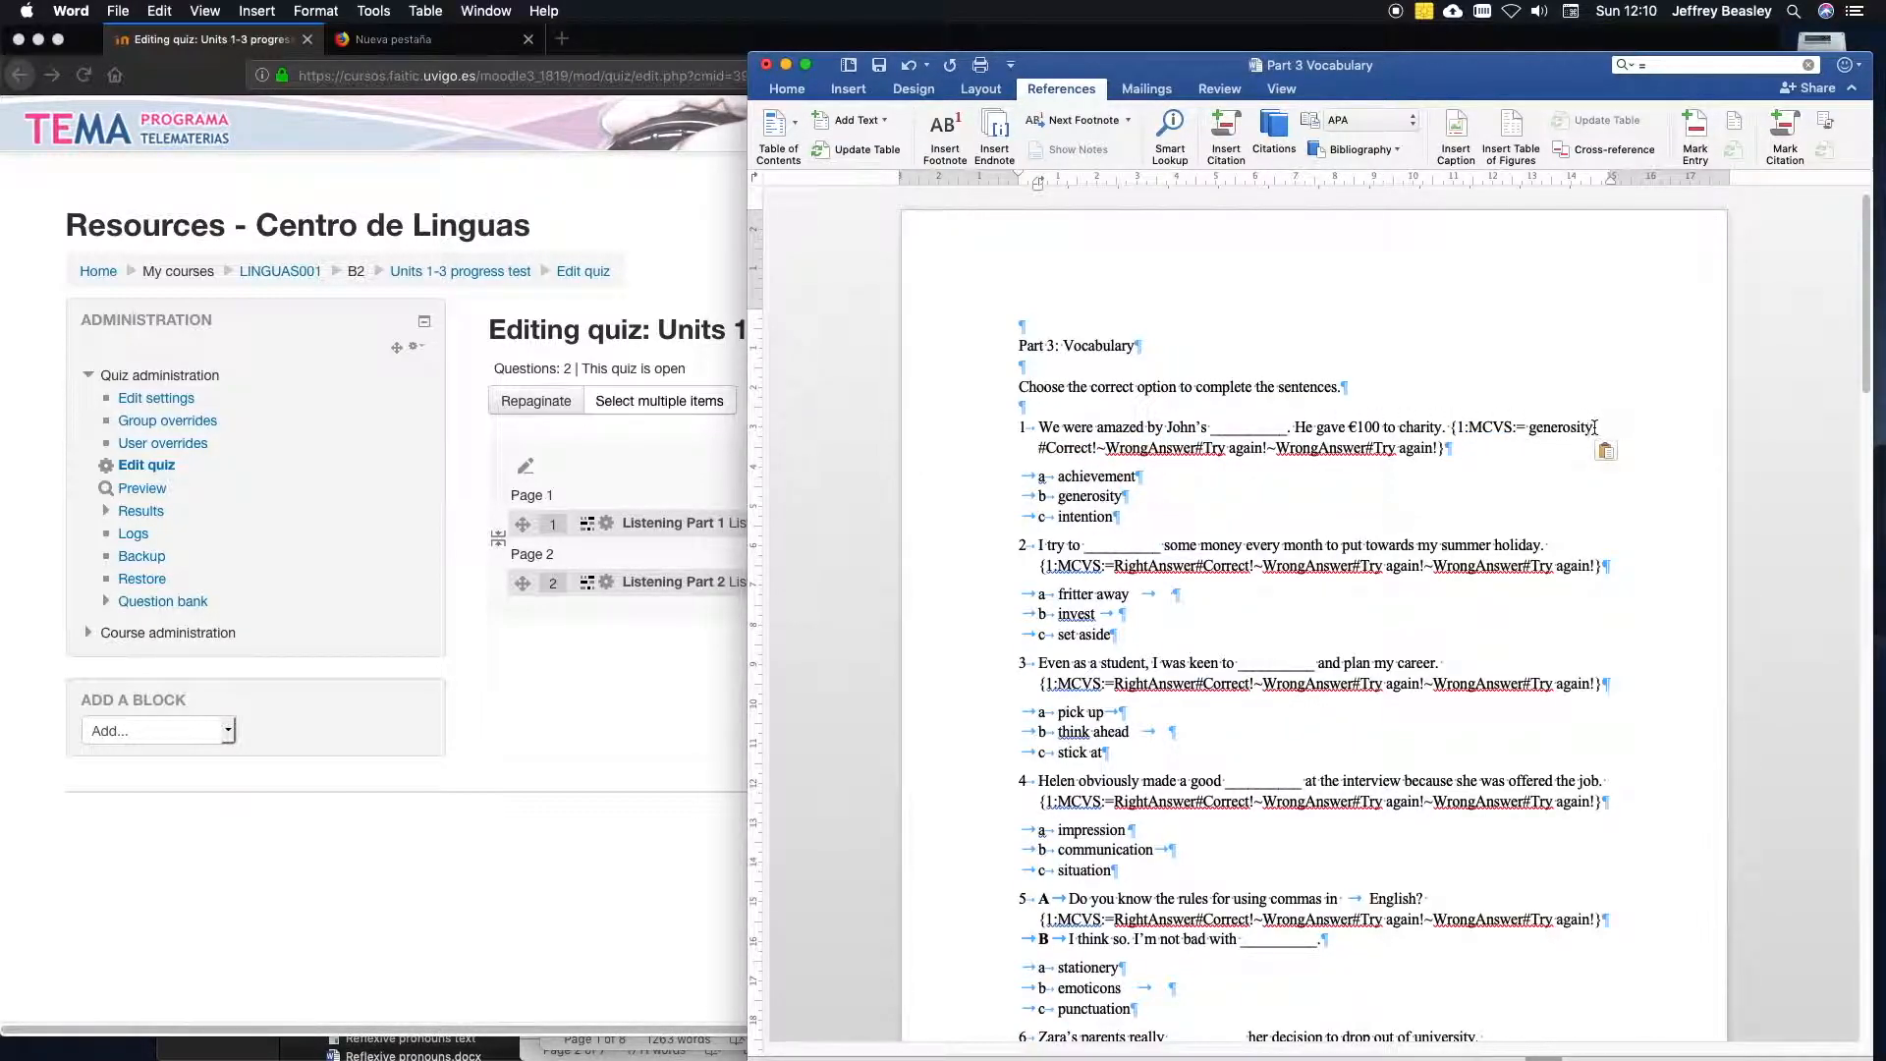
pyautogui.press('BackSpace')
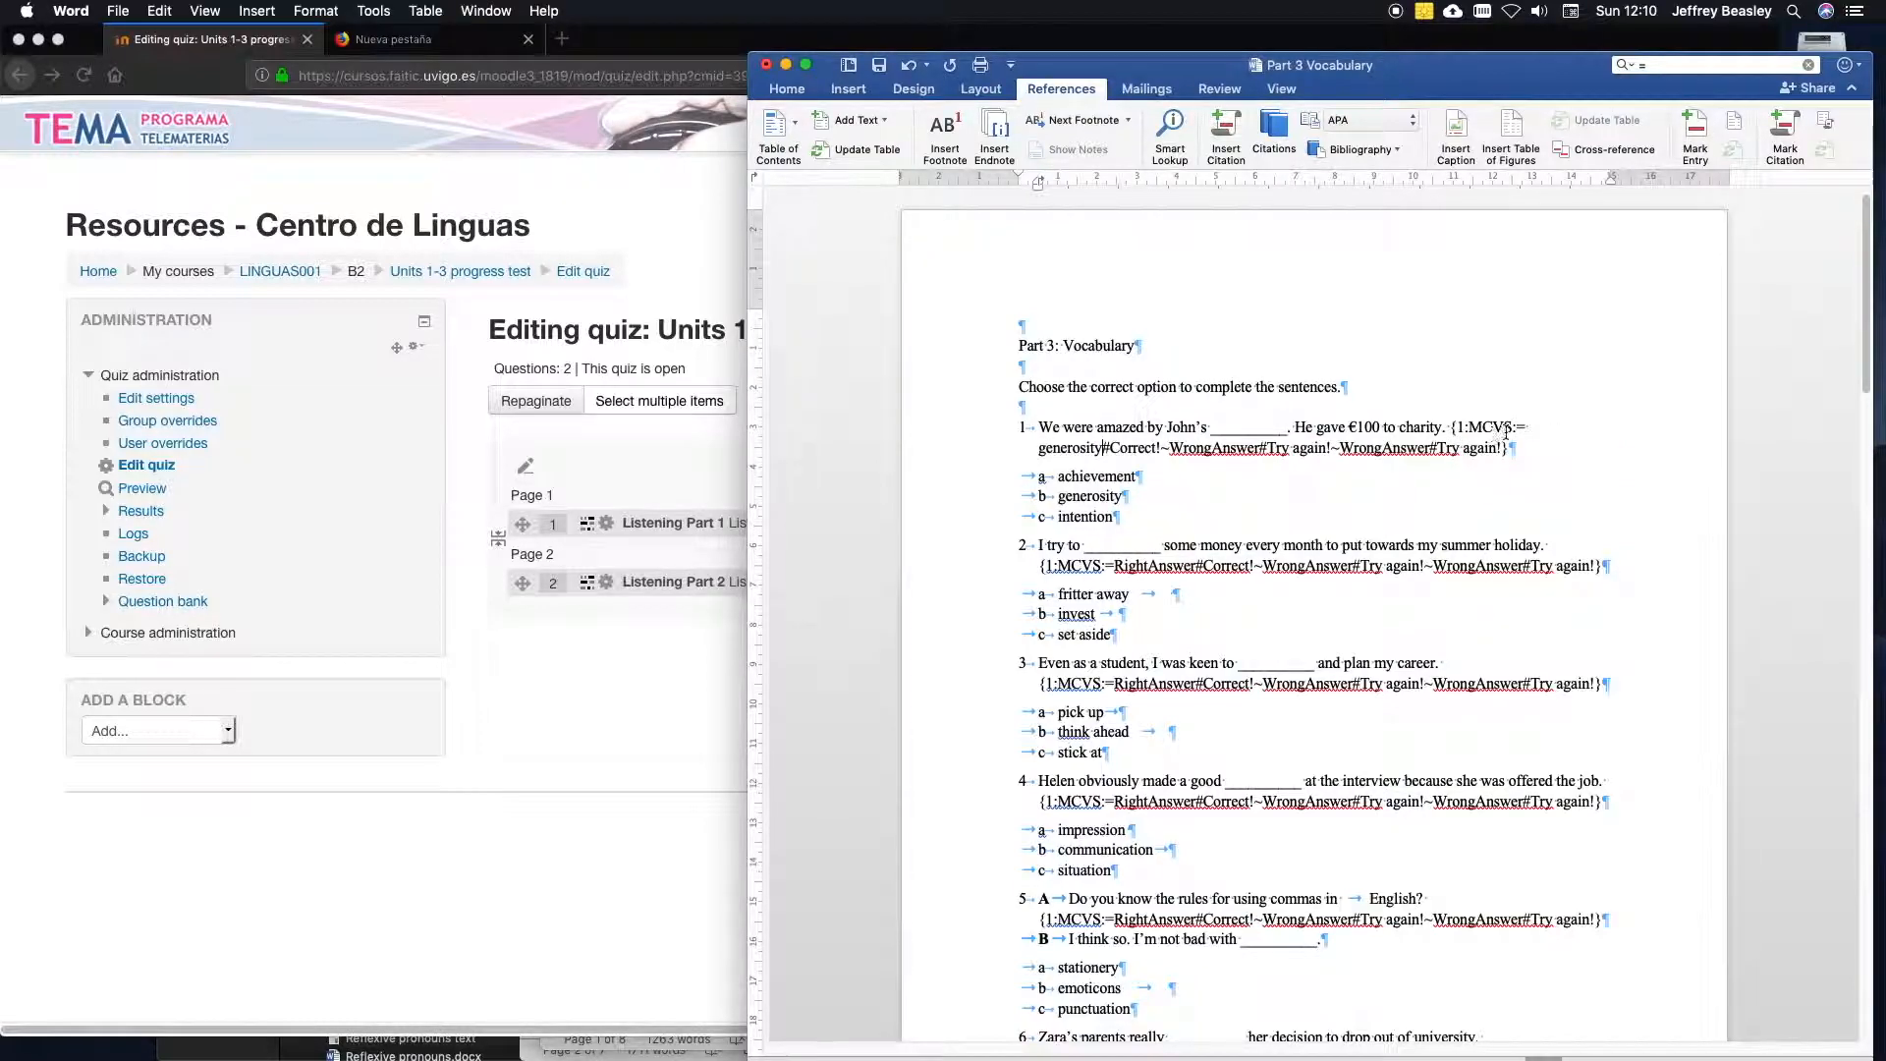
pyautogui.click(1534, 427)
pyautogui.press('BackSpace')
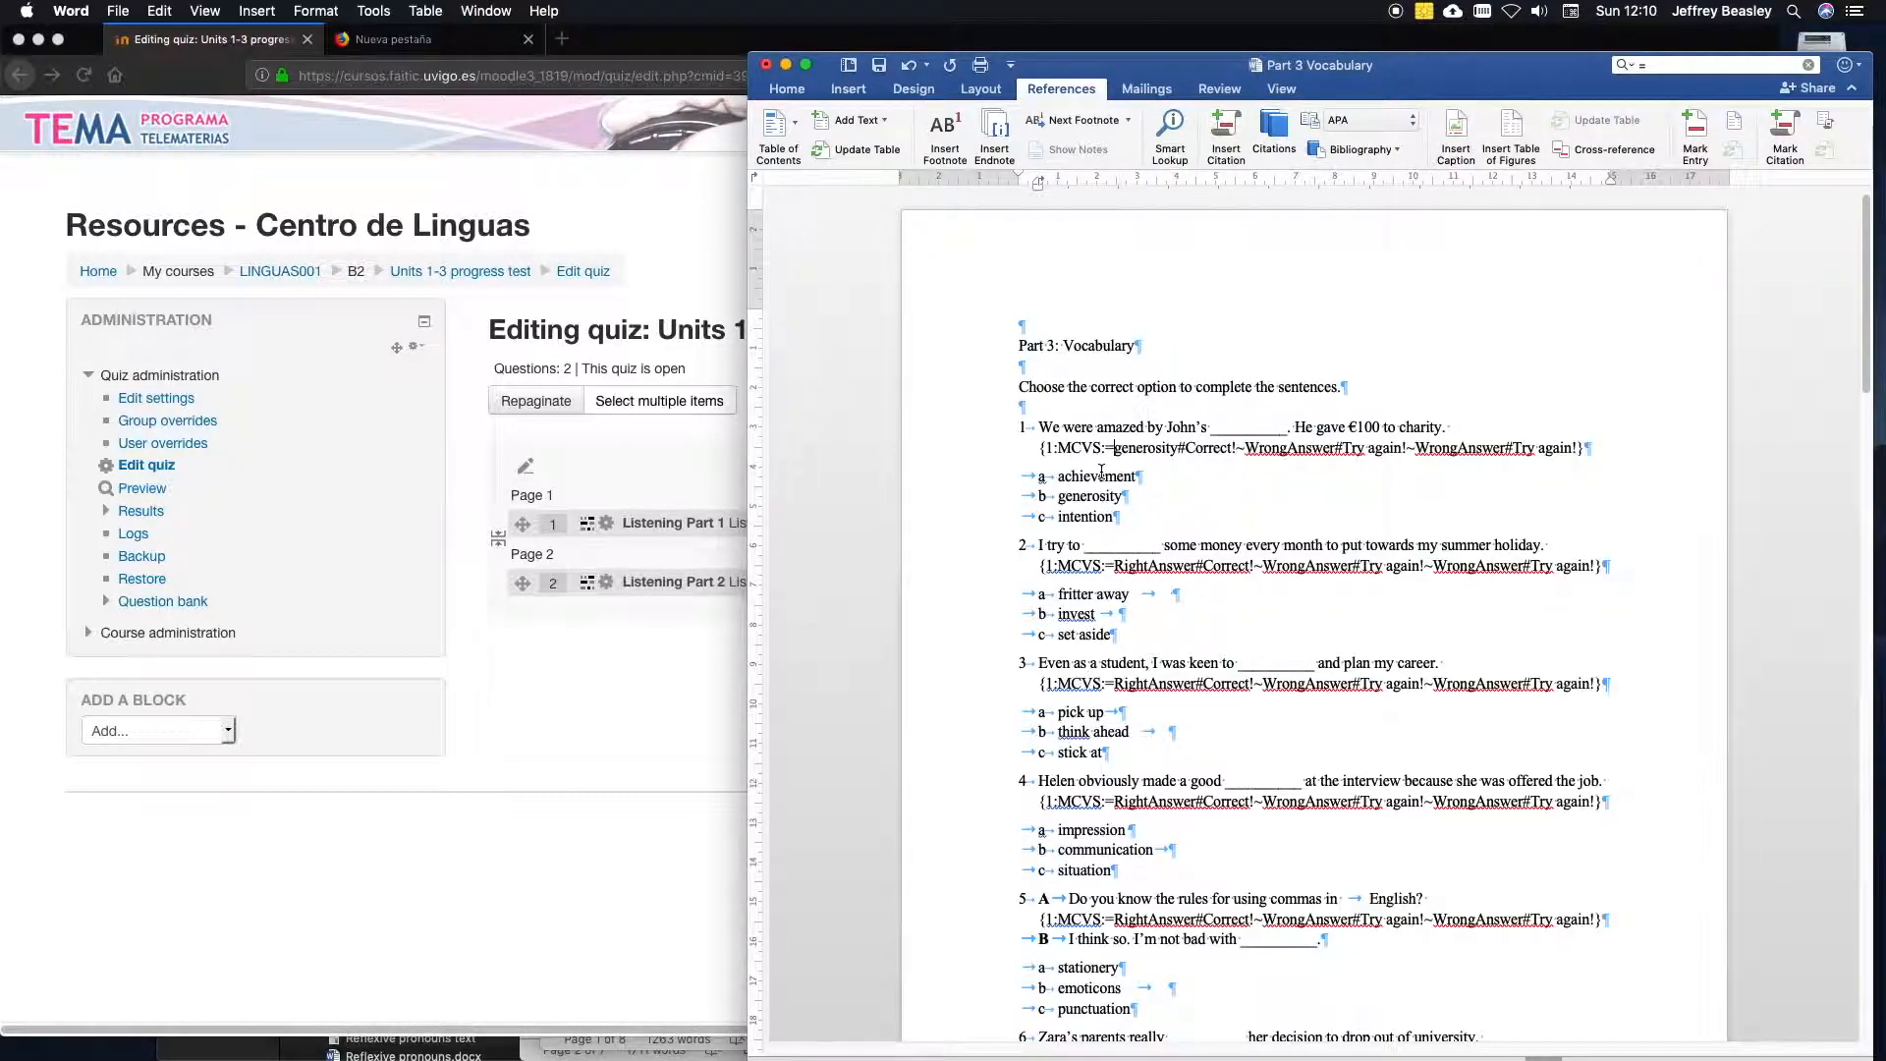
# Replace the first WrongAnswer in question 1's code with achievement, without surrounding spaces.
pyautogui.doubleClick(1078, 477)
pyautogui.press('super+c')
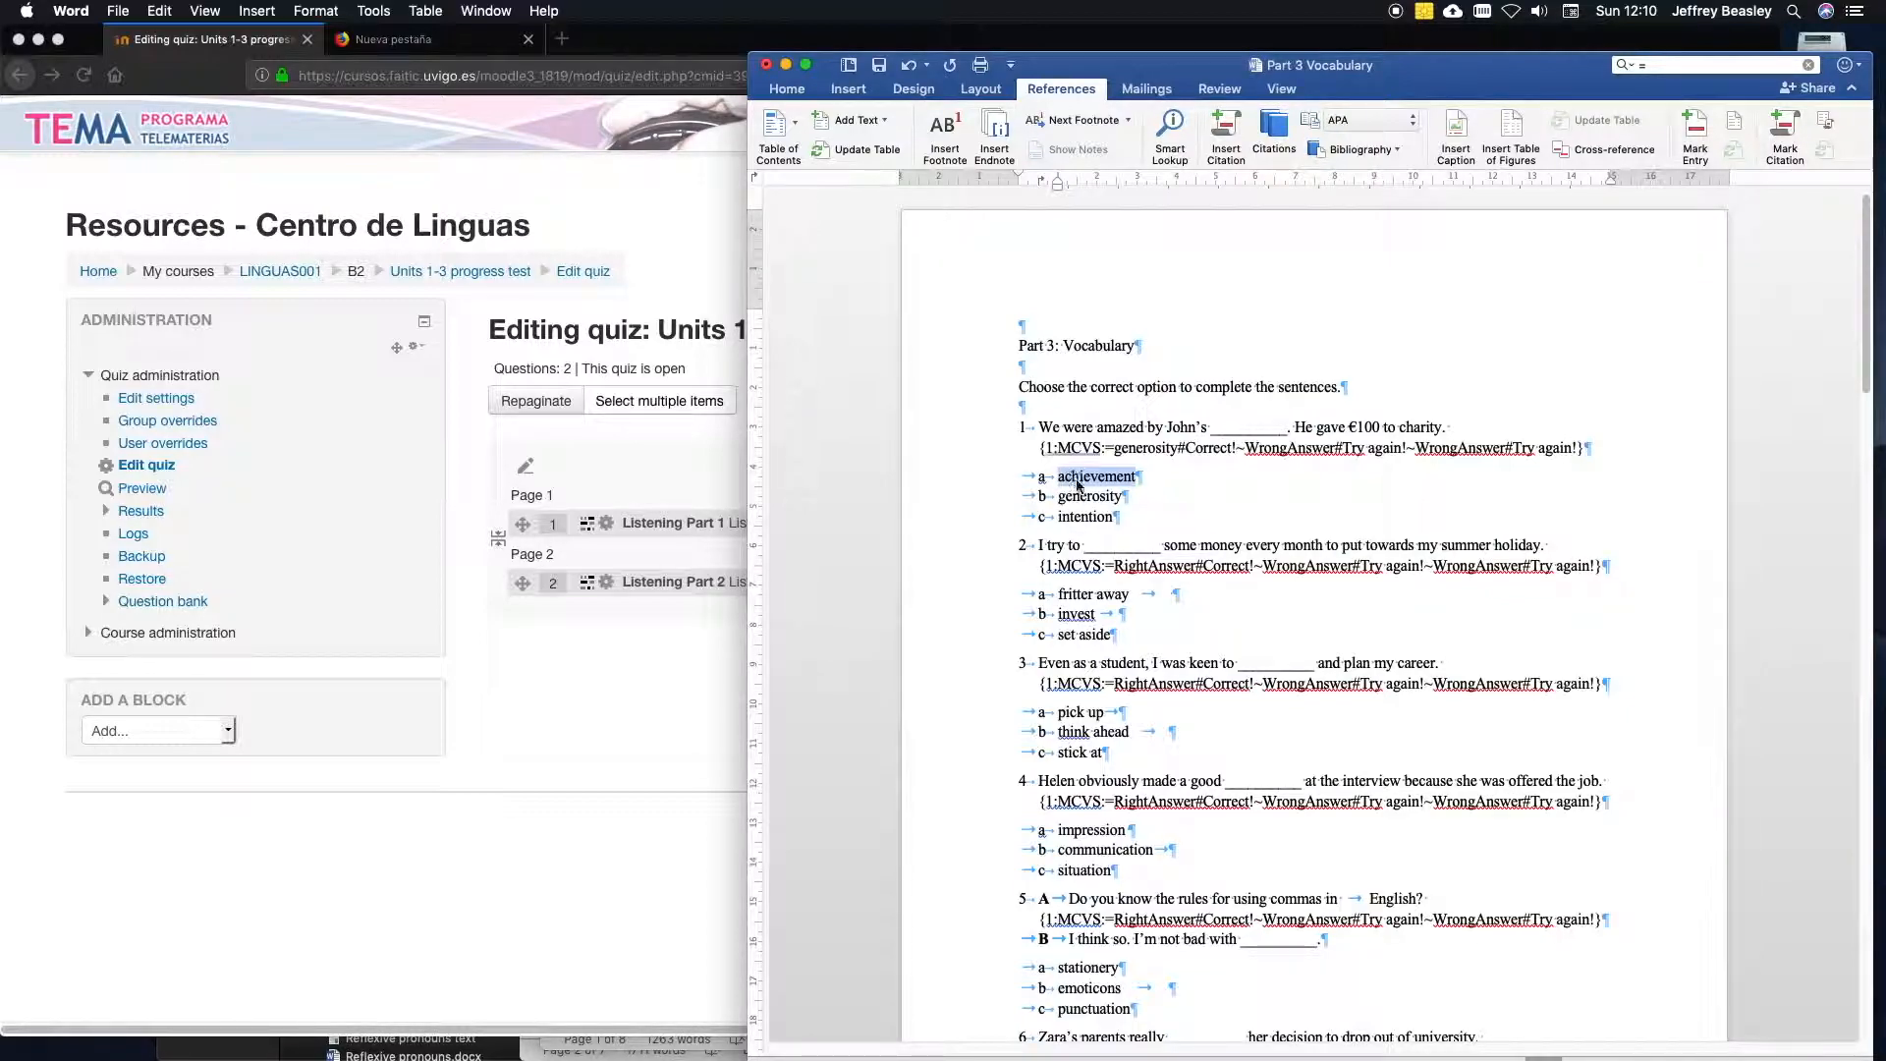
pyautogui.doubleClick(1279, 449)
pyautogui.press('super+v')
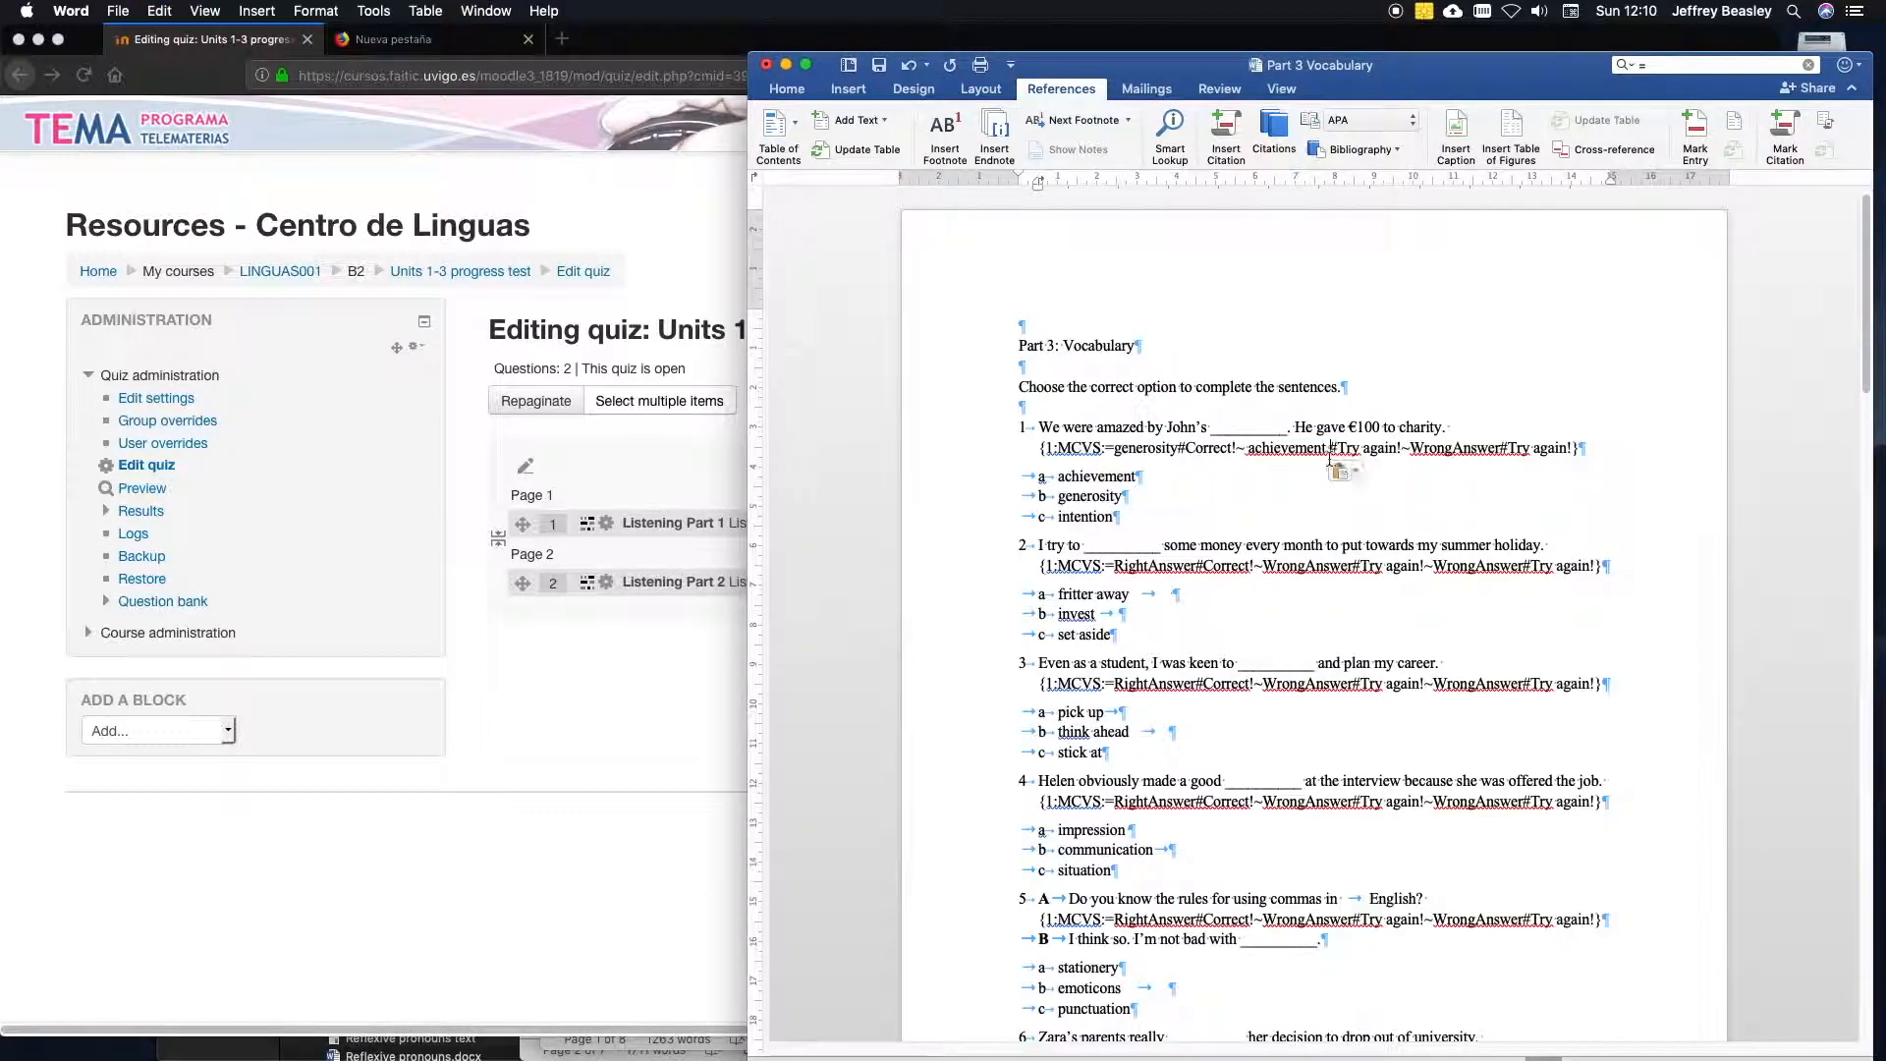
pyautogui.press('BackSpace')
pyautogui.click(1248, 450)
pyautogui.press('BackSpace')
# Replace the remaining WrongAnswer in question 1's code with intention, and delete the question's a, b and c option lines.
pyautogui.doubleClick(1091, 518)
pyautogui.press('super+c')
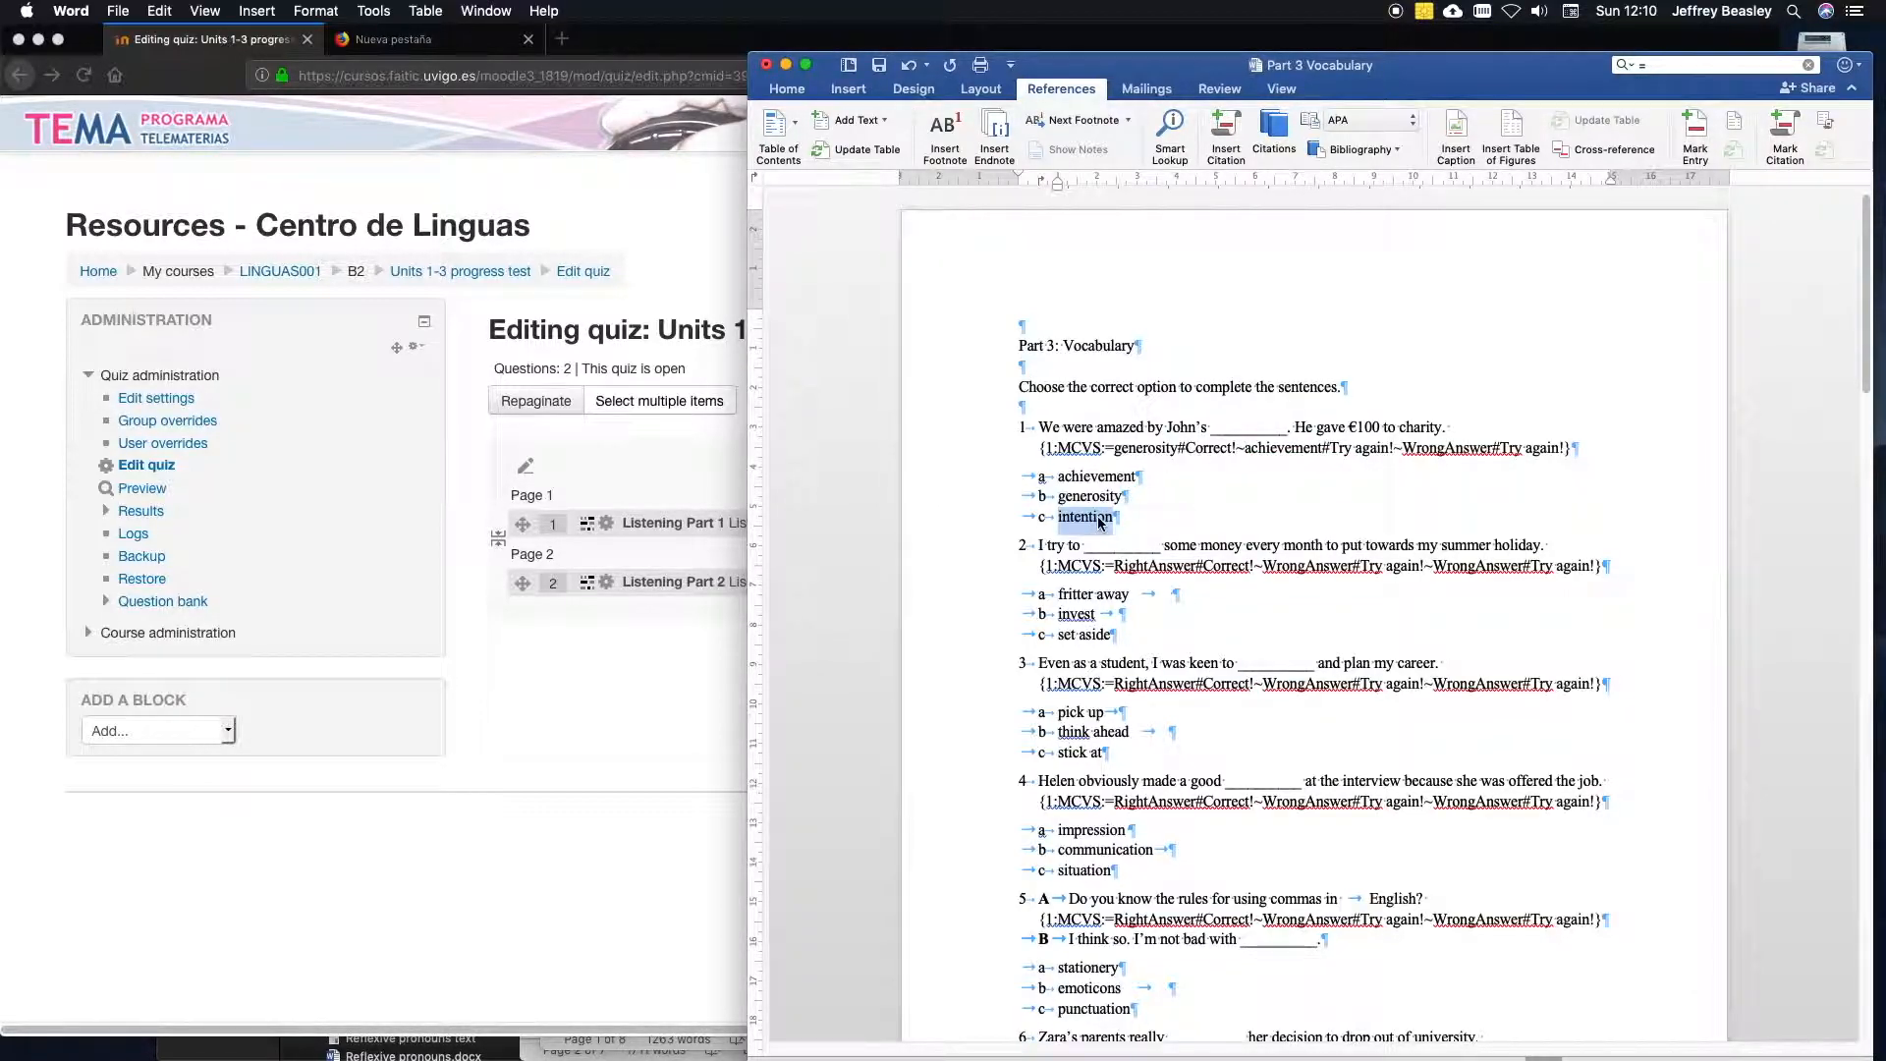
pyautogui.doubleClick(1463, 449)
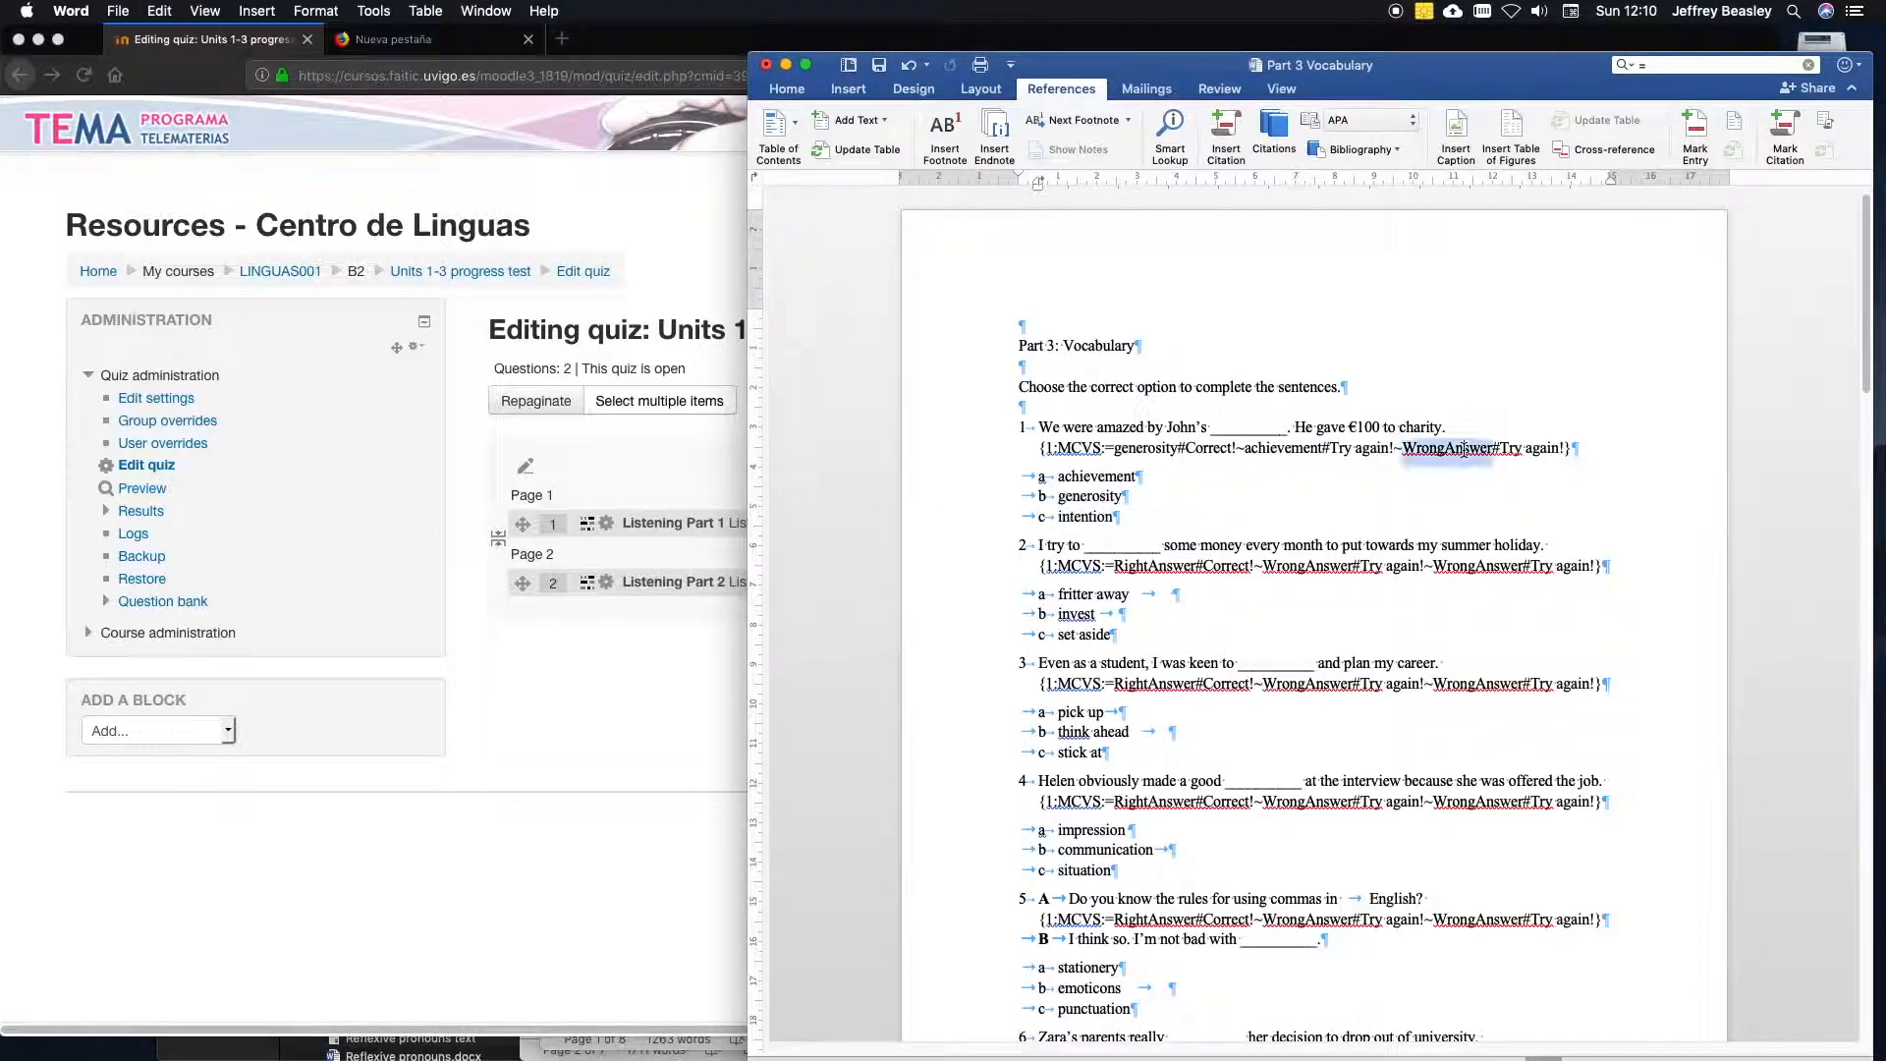
pyautogui.press('super+v')
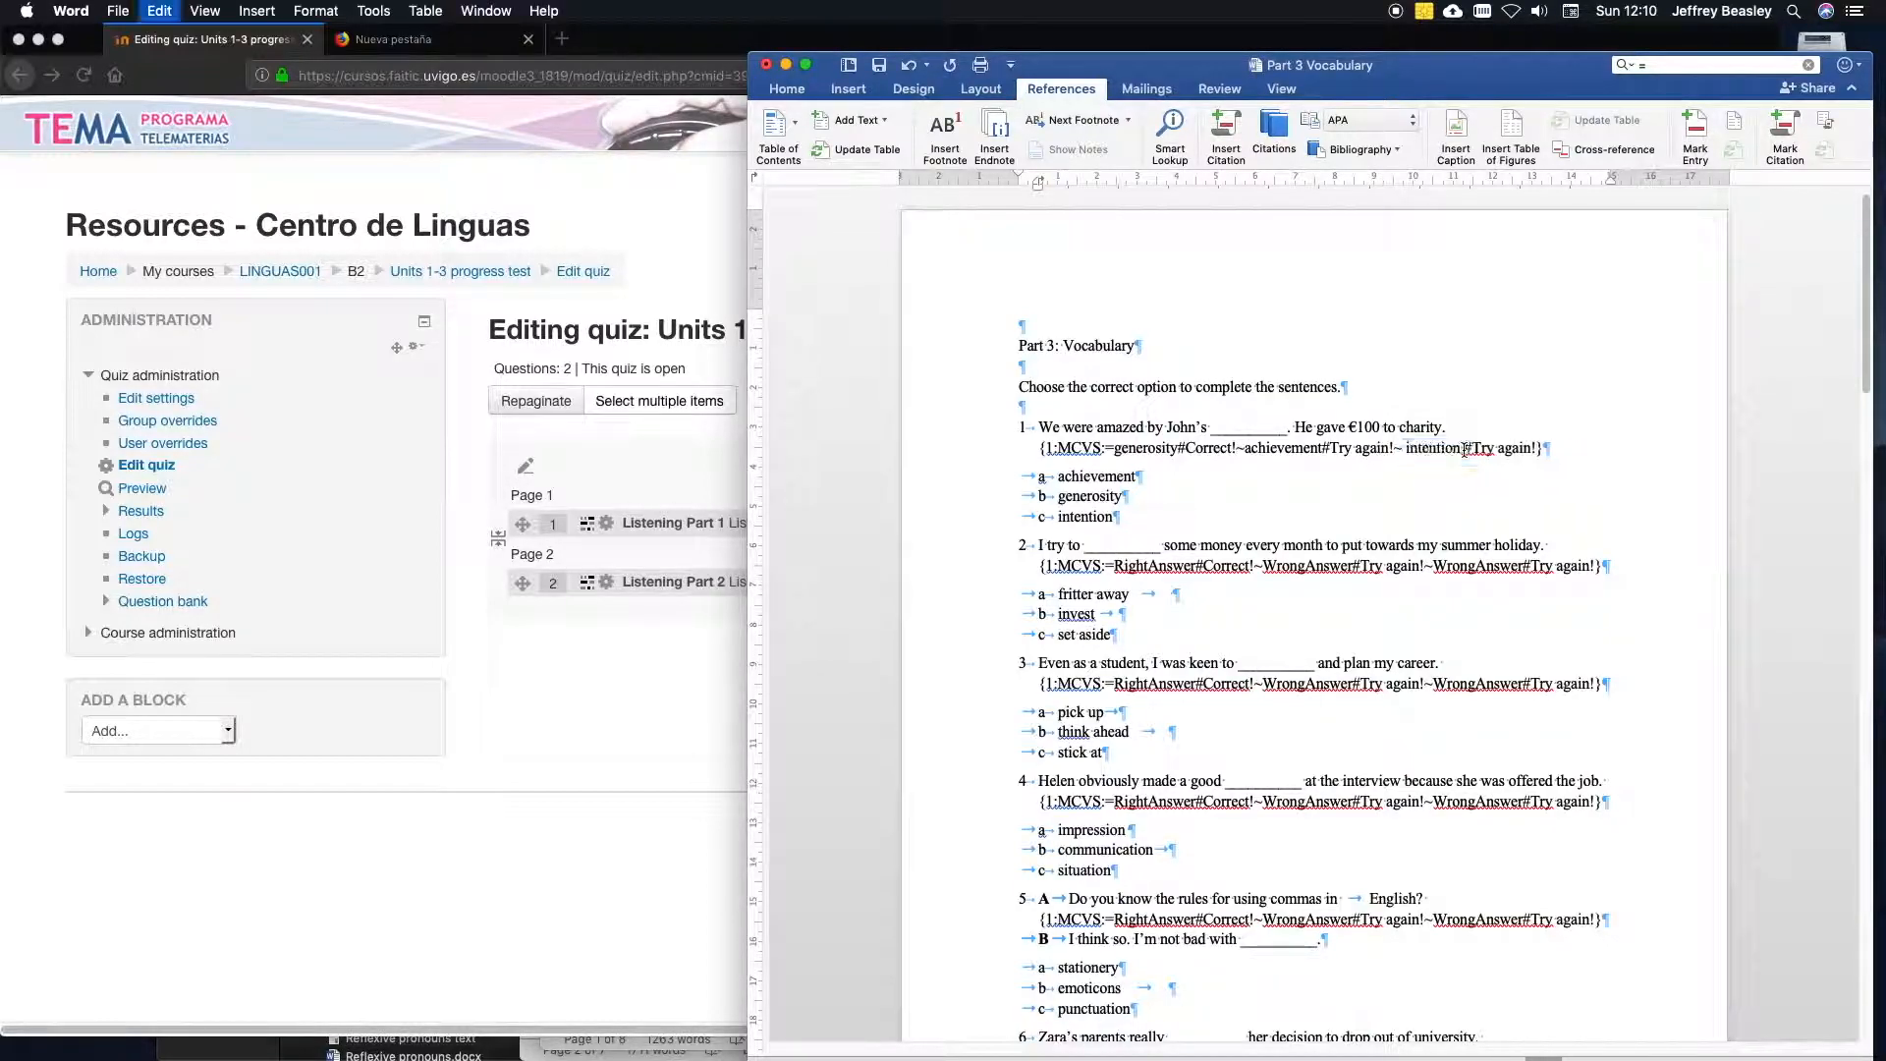
pyautogui.press('BackSpace')
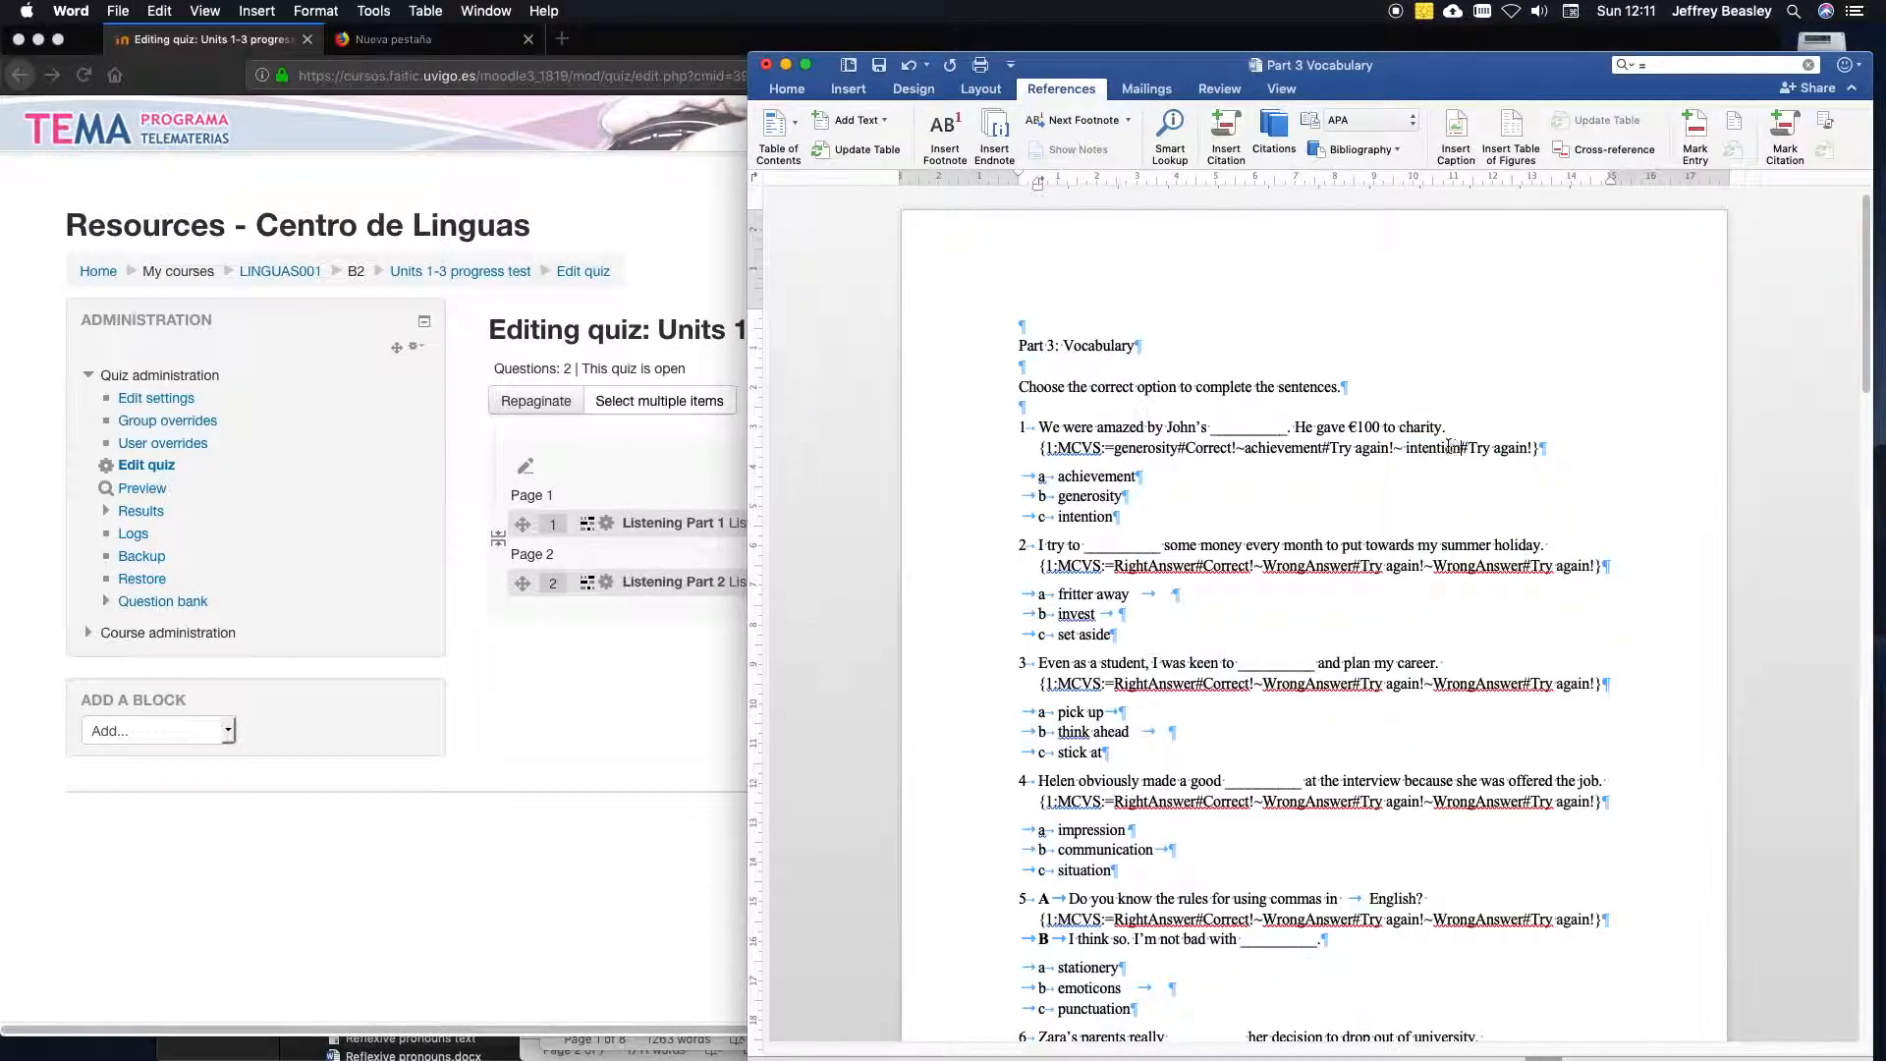
pyautogui.click(1407, 449)
pyautogui.press('BackSpace')
pyautogui.moveTo(1130, 530); pyautogui.dragTo(993, 471)
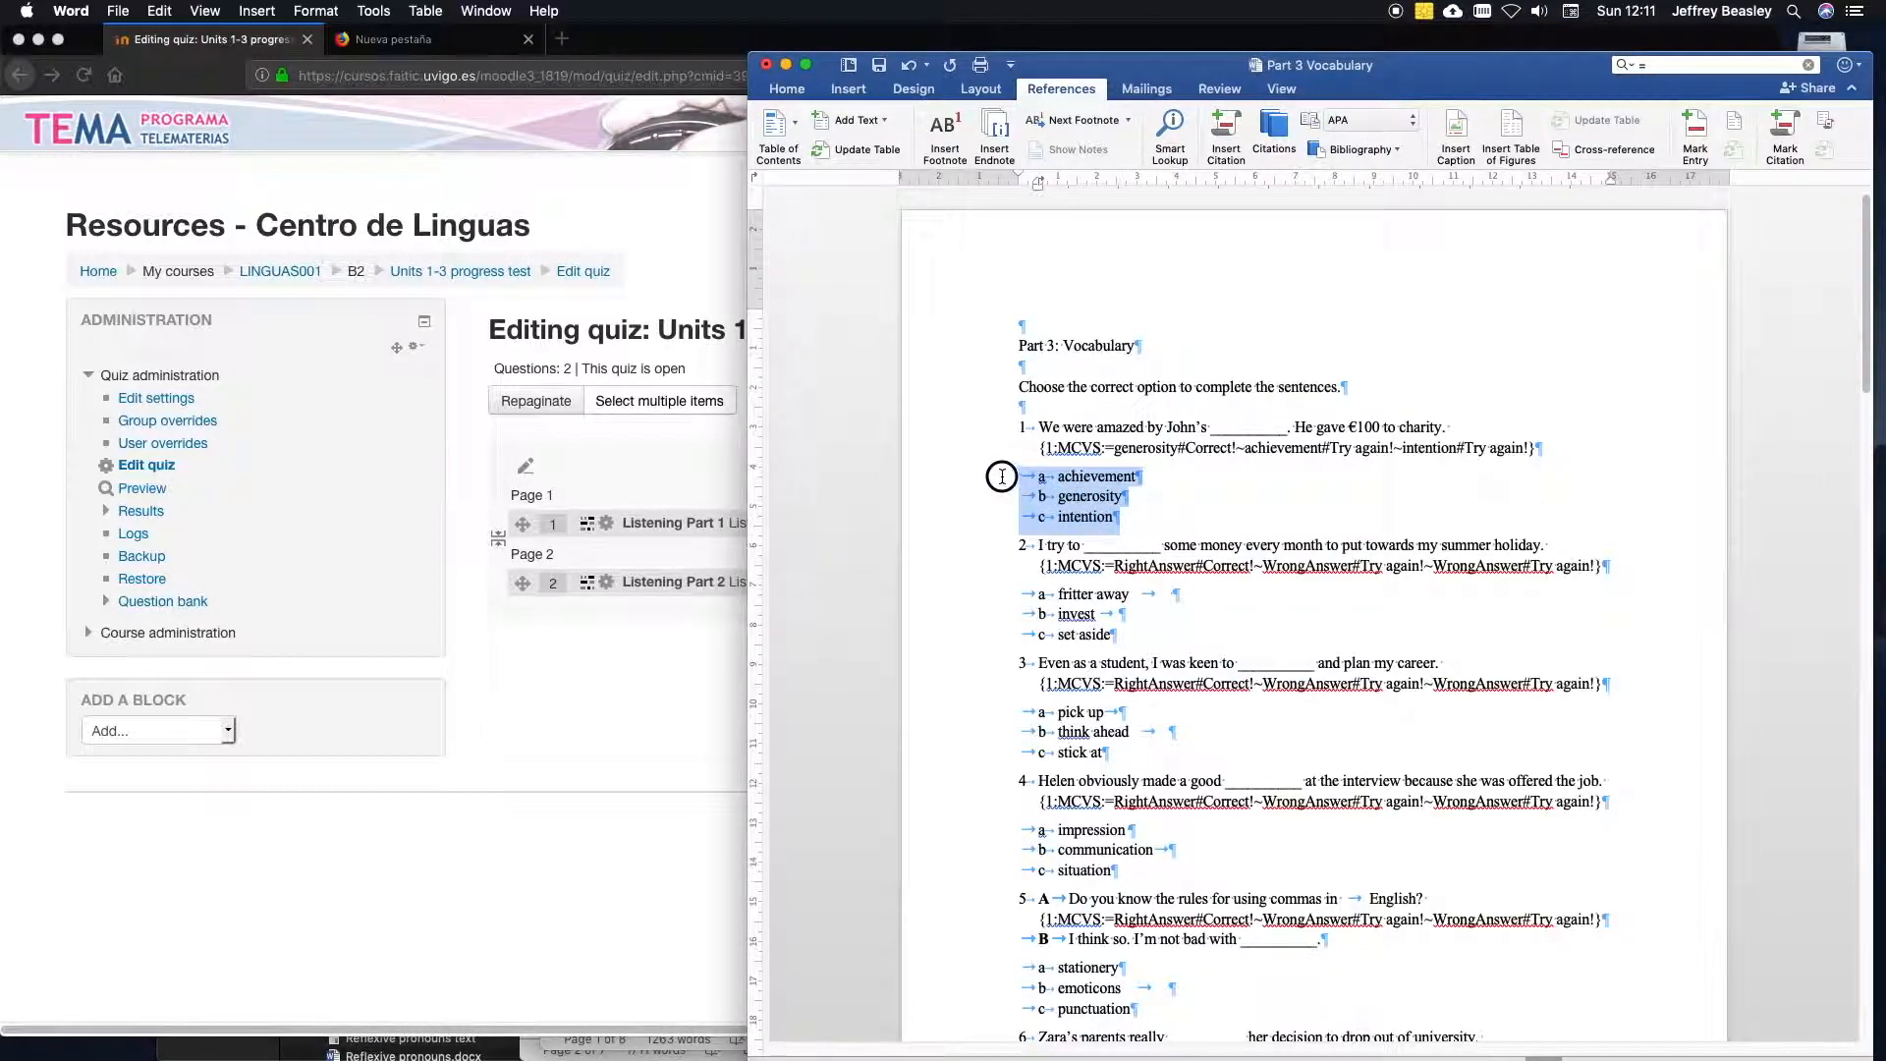
pyautogui.press('BackSpace')
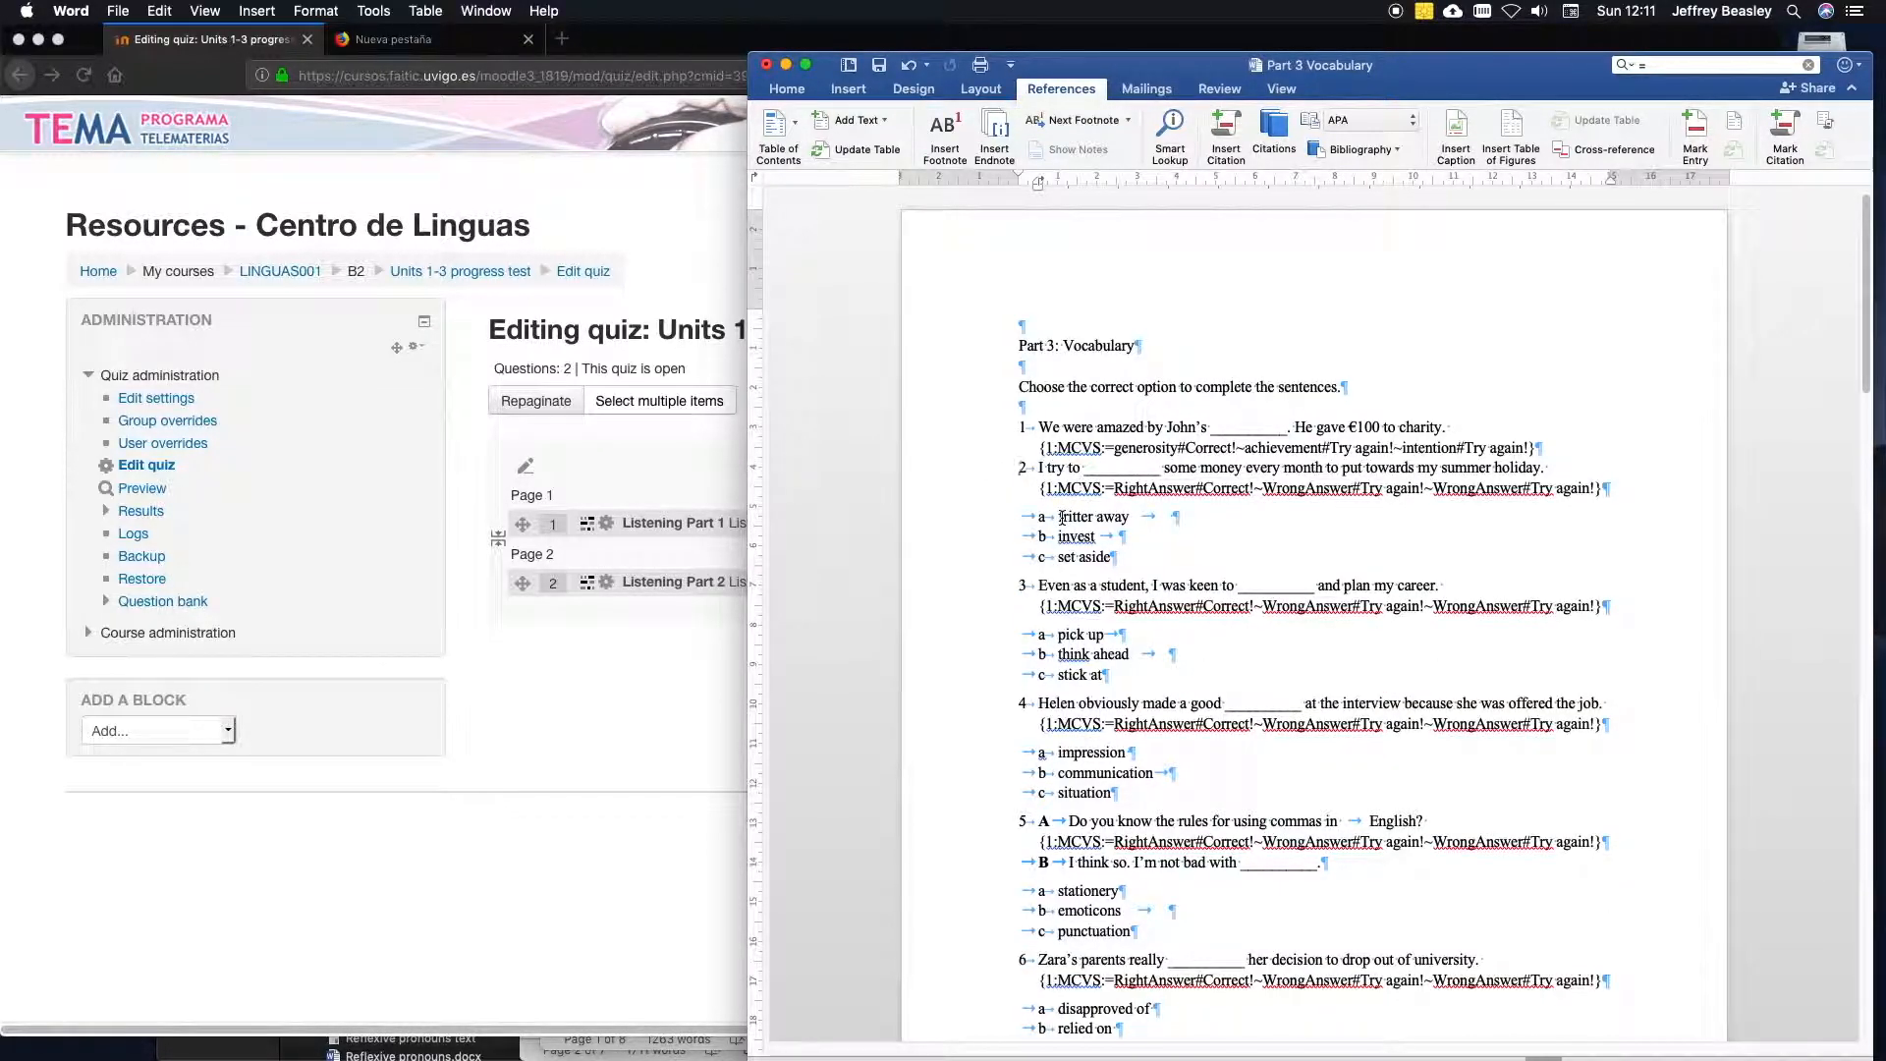
# Replace RightAnswer in question 2's code with set aside, and select the option text fritter away.
pyautogui.moveTo(1865, 422)
pyautogui.mouseDown()
pyautogui.moveTo(1869, 551)
pyautogui.moveTo(1846, 621)
pyautogui.moveTo(1853, 400)
pyautogui.mouseUp()
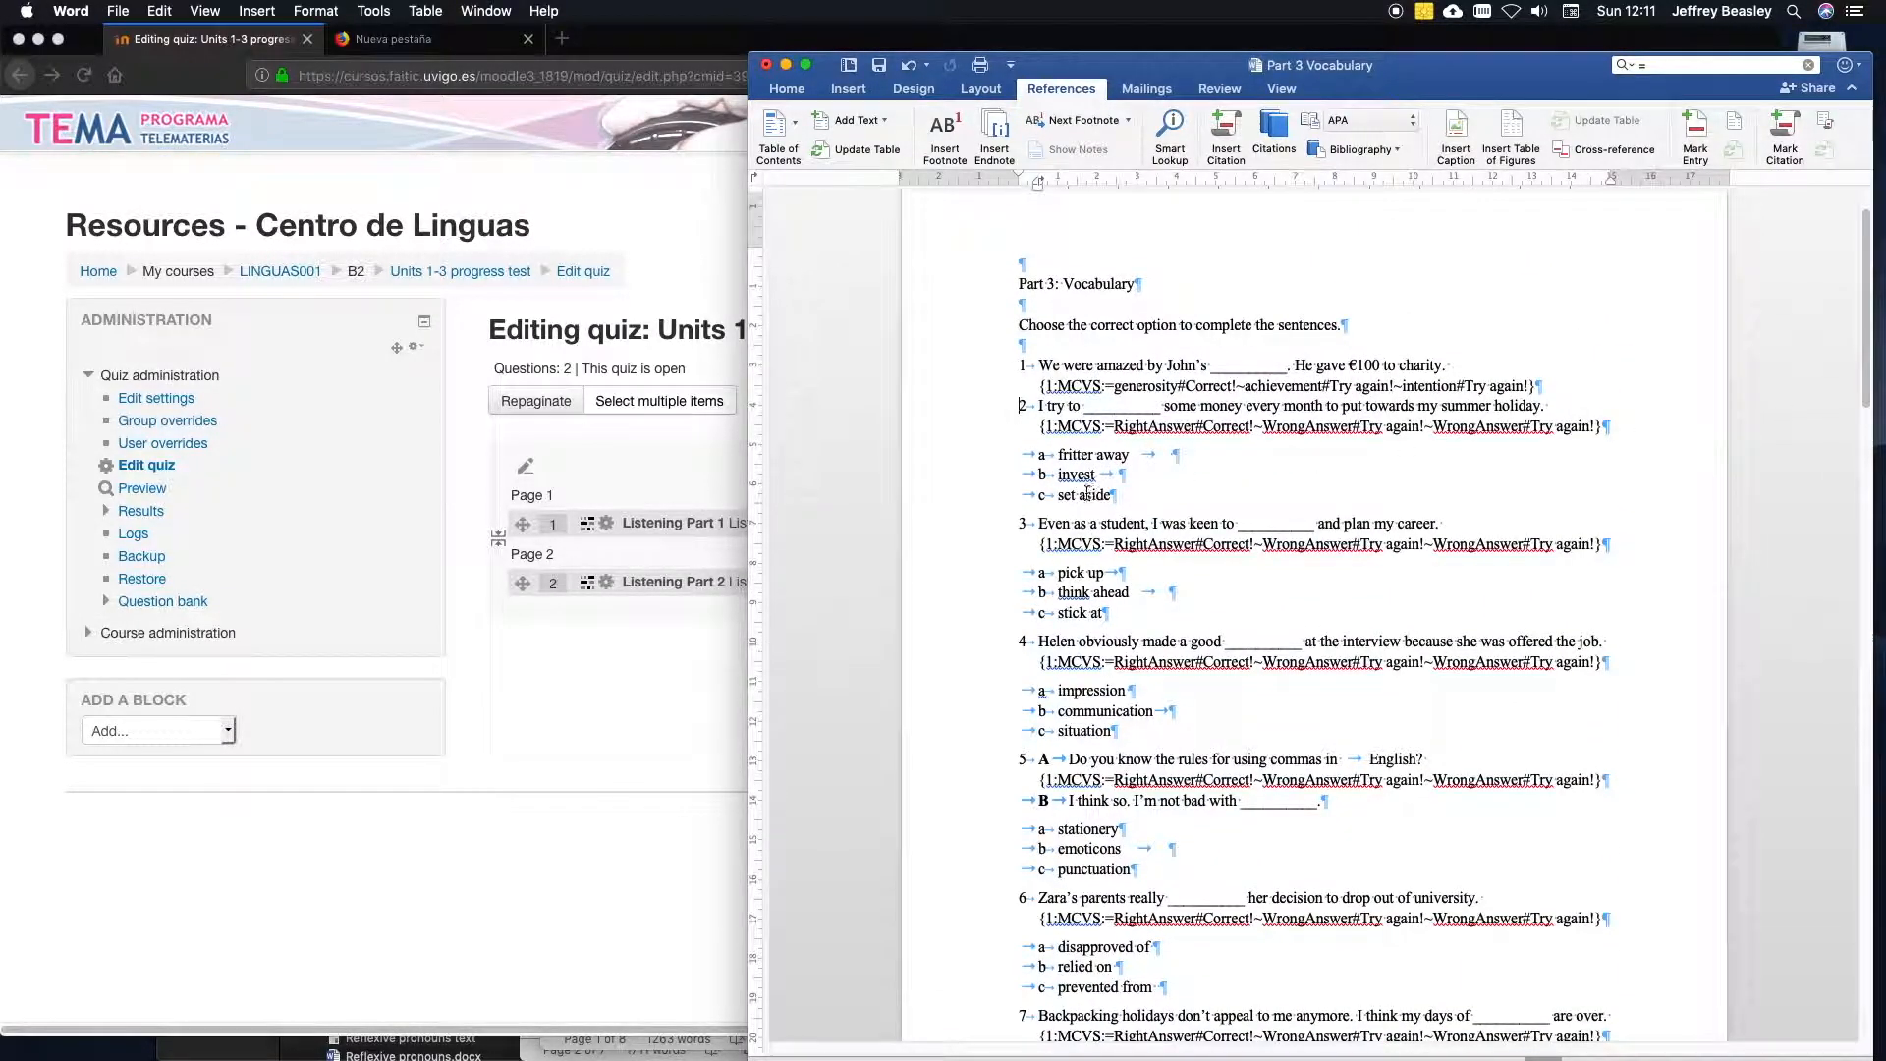
pyautogui.moveTo(1059, 494); pyautogui.dragTo(1094, 498)
pyautogui.press('super+c')
pyautogui.click(1139, 425)
pyautogui.doubleClick(1138, 425)
pyautogui.press('super+v')
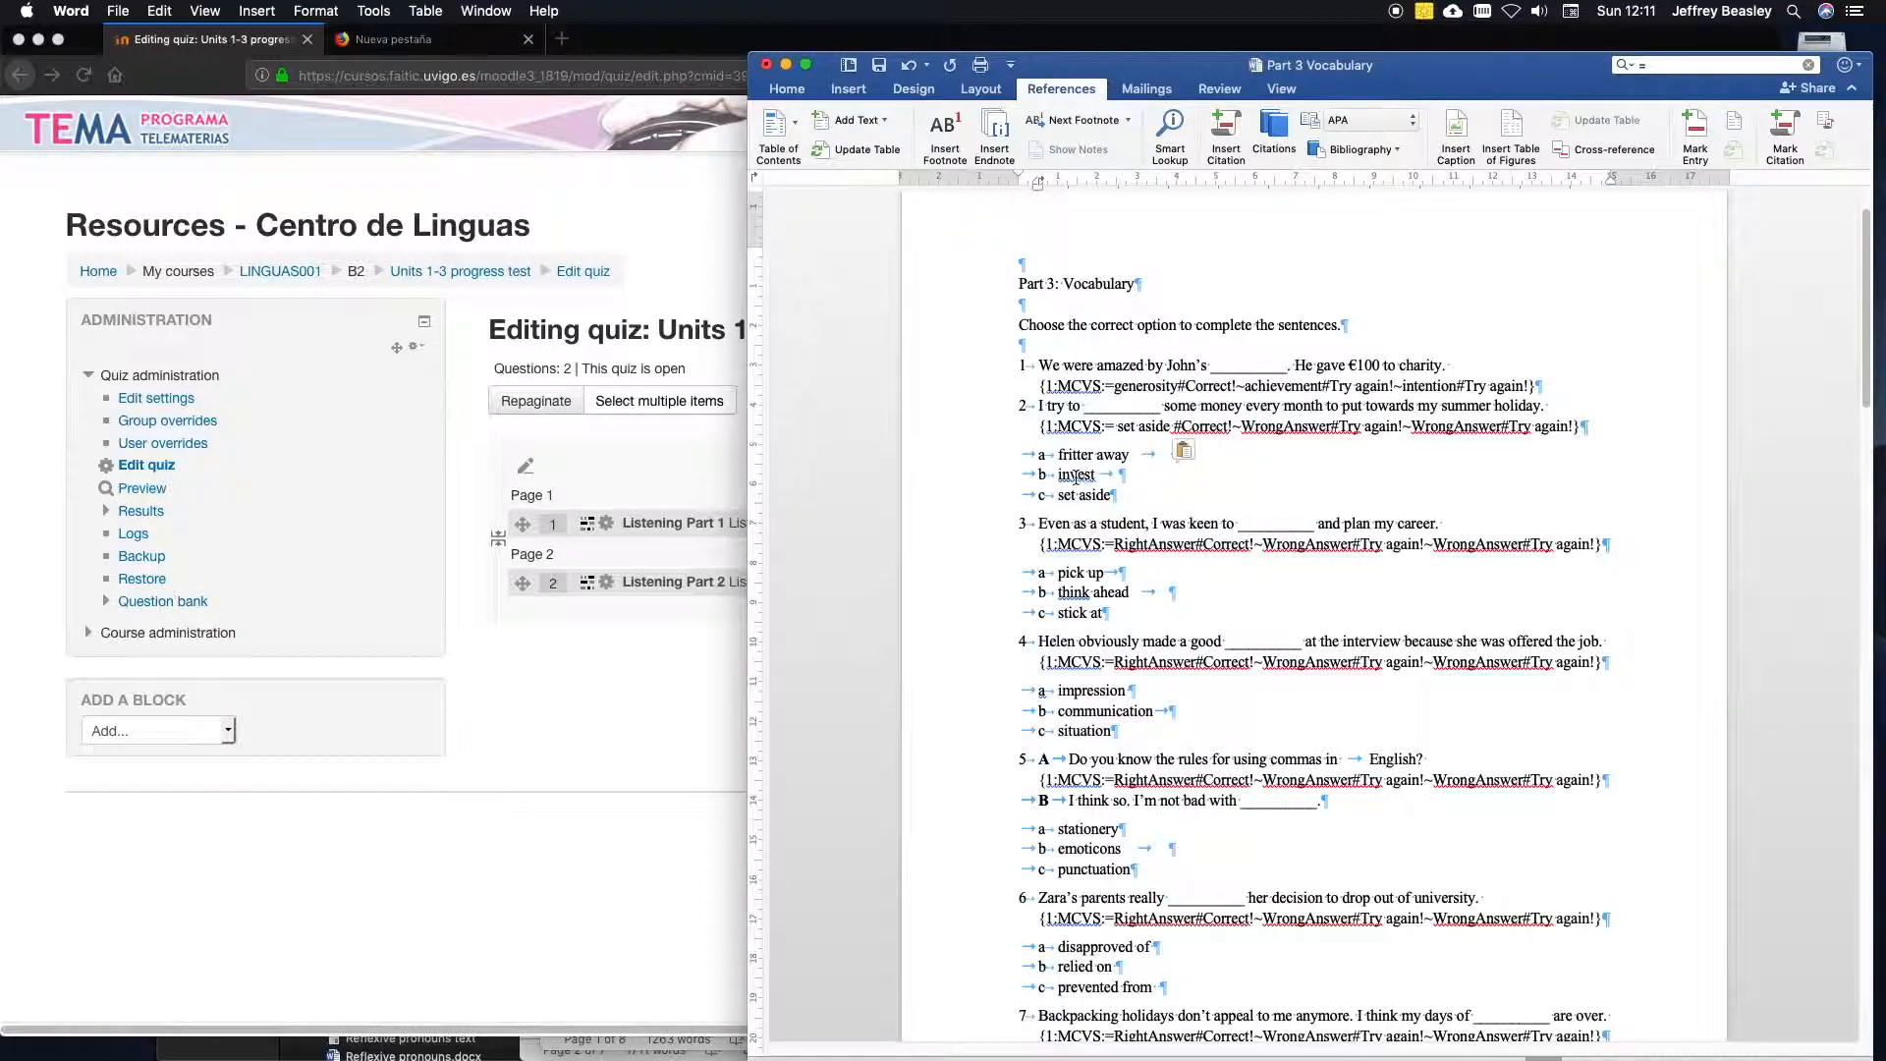
pyautogui.doubleClick(1071, 460)
pyautogui.moveTo(1059, 458); pyautogui.dragTo(1120, 458)
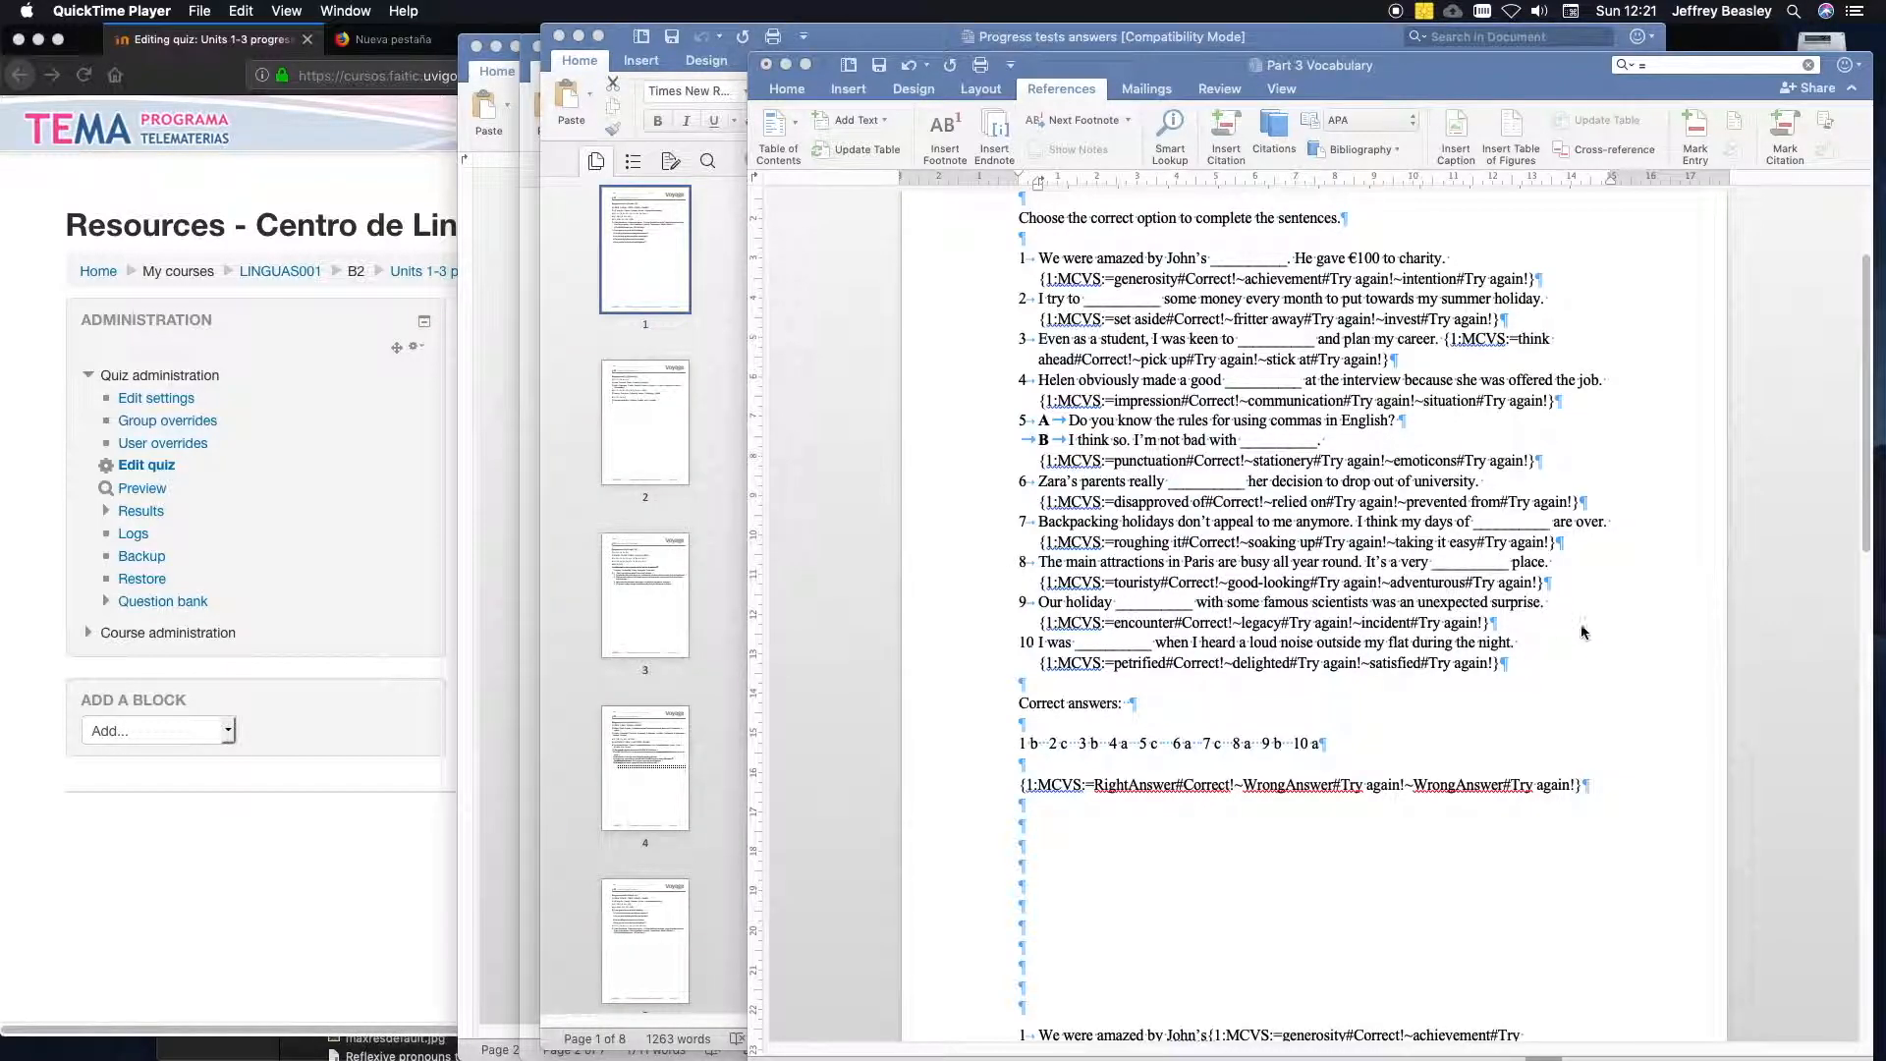
# Review the MCVS codes of vocabulary questions 1 to 10 from the answer key up to the heading.
pyautogui.click(1866, 542)
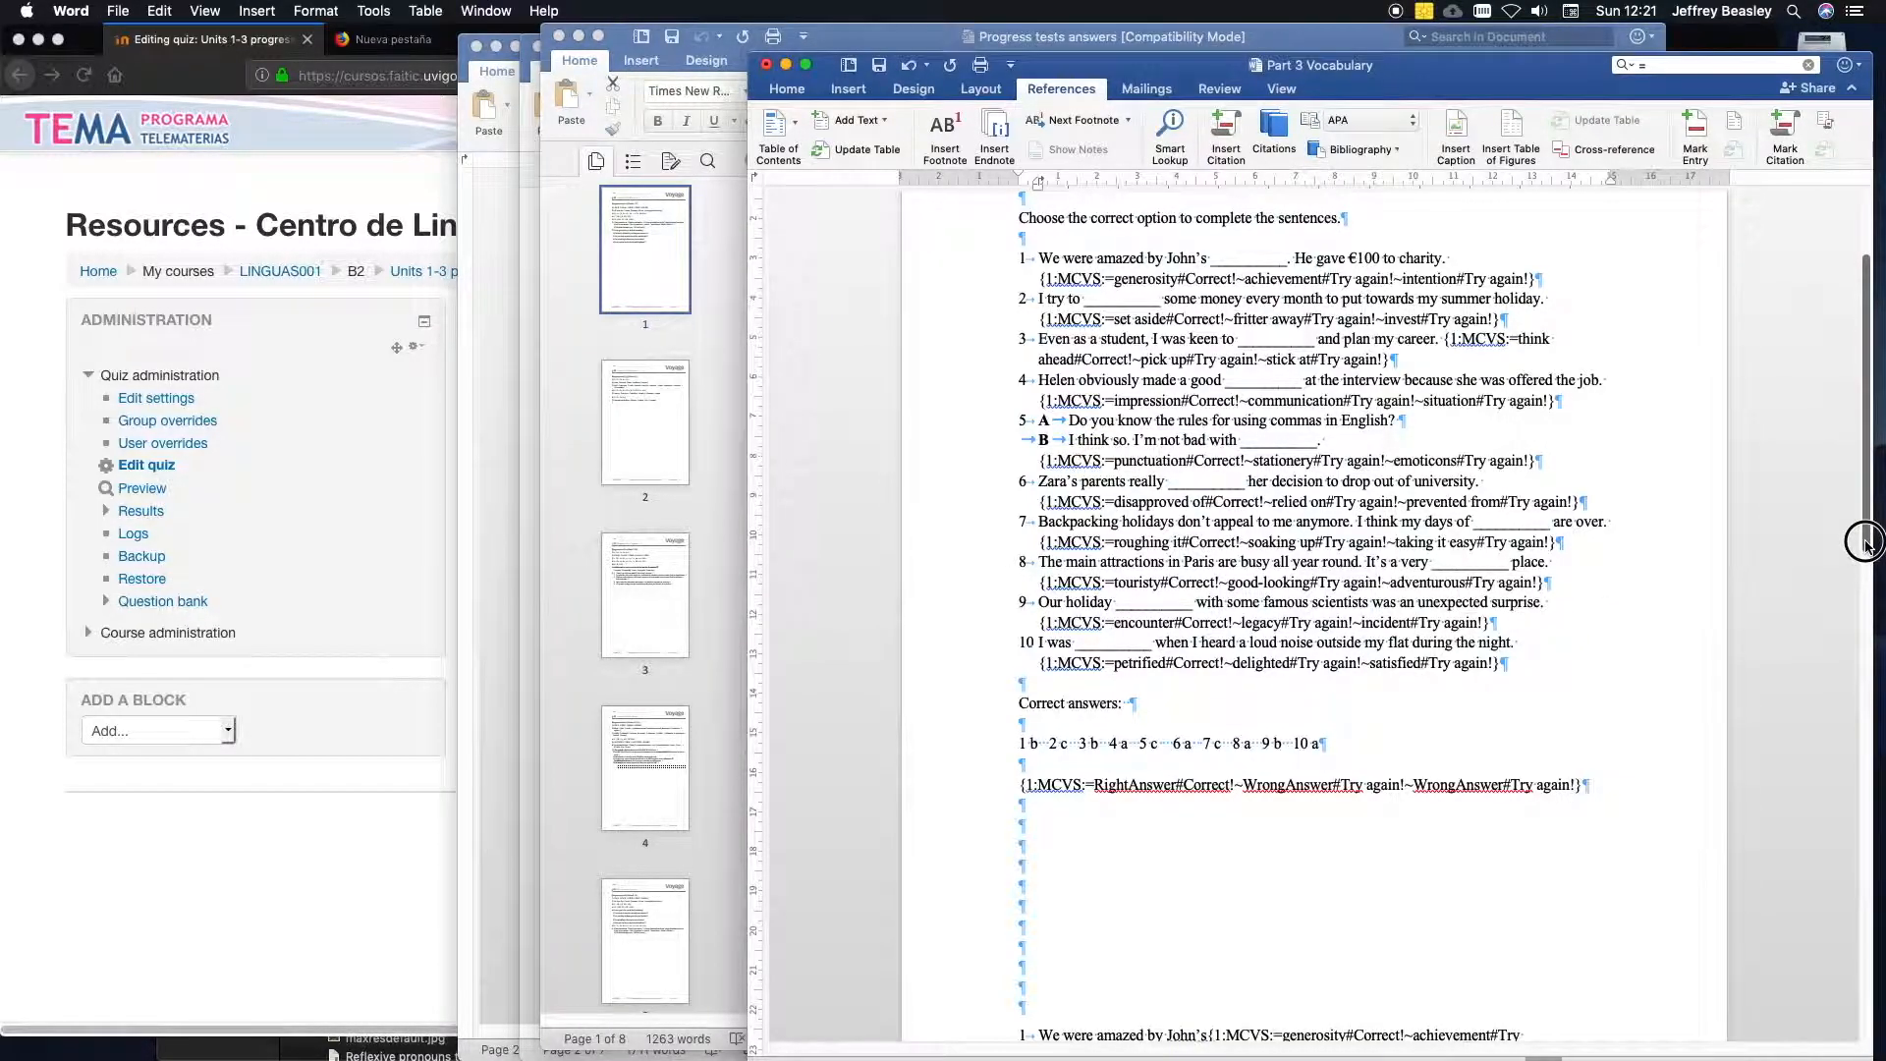
pyautogui.scroll(3, 1866, 542)
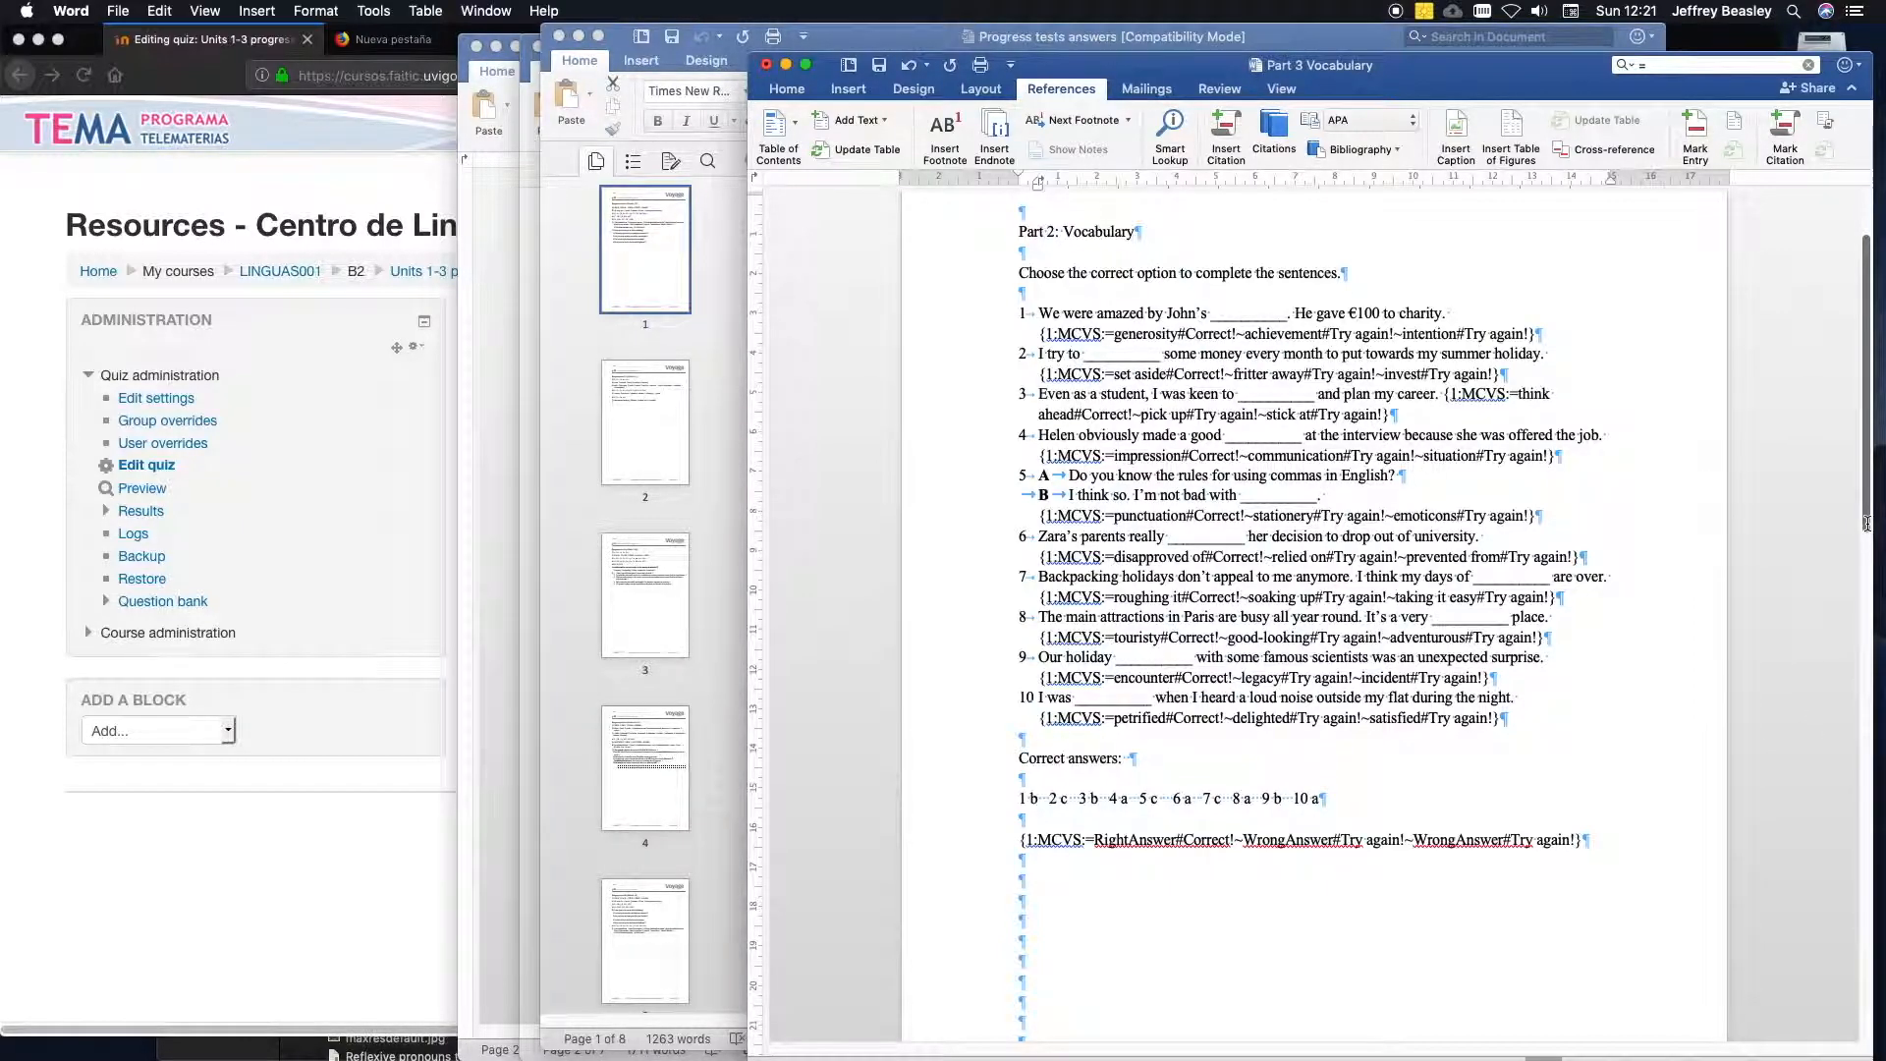
pyautogui.scroll(2, 1867, 496)
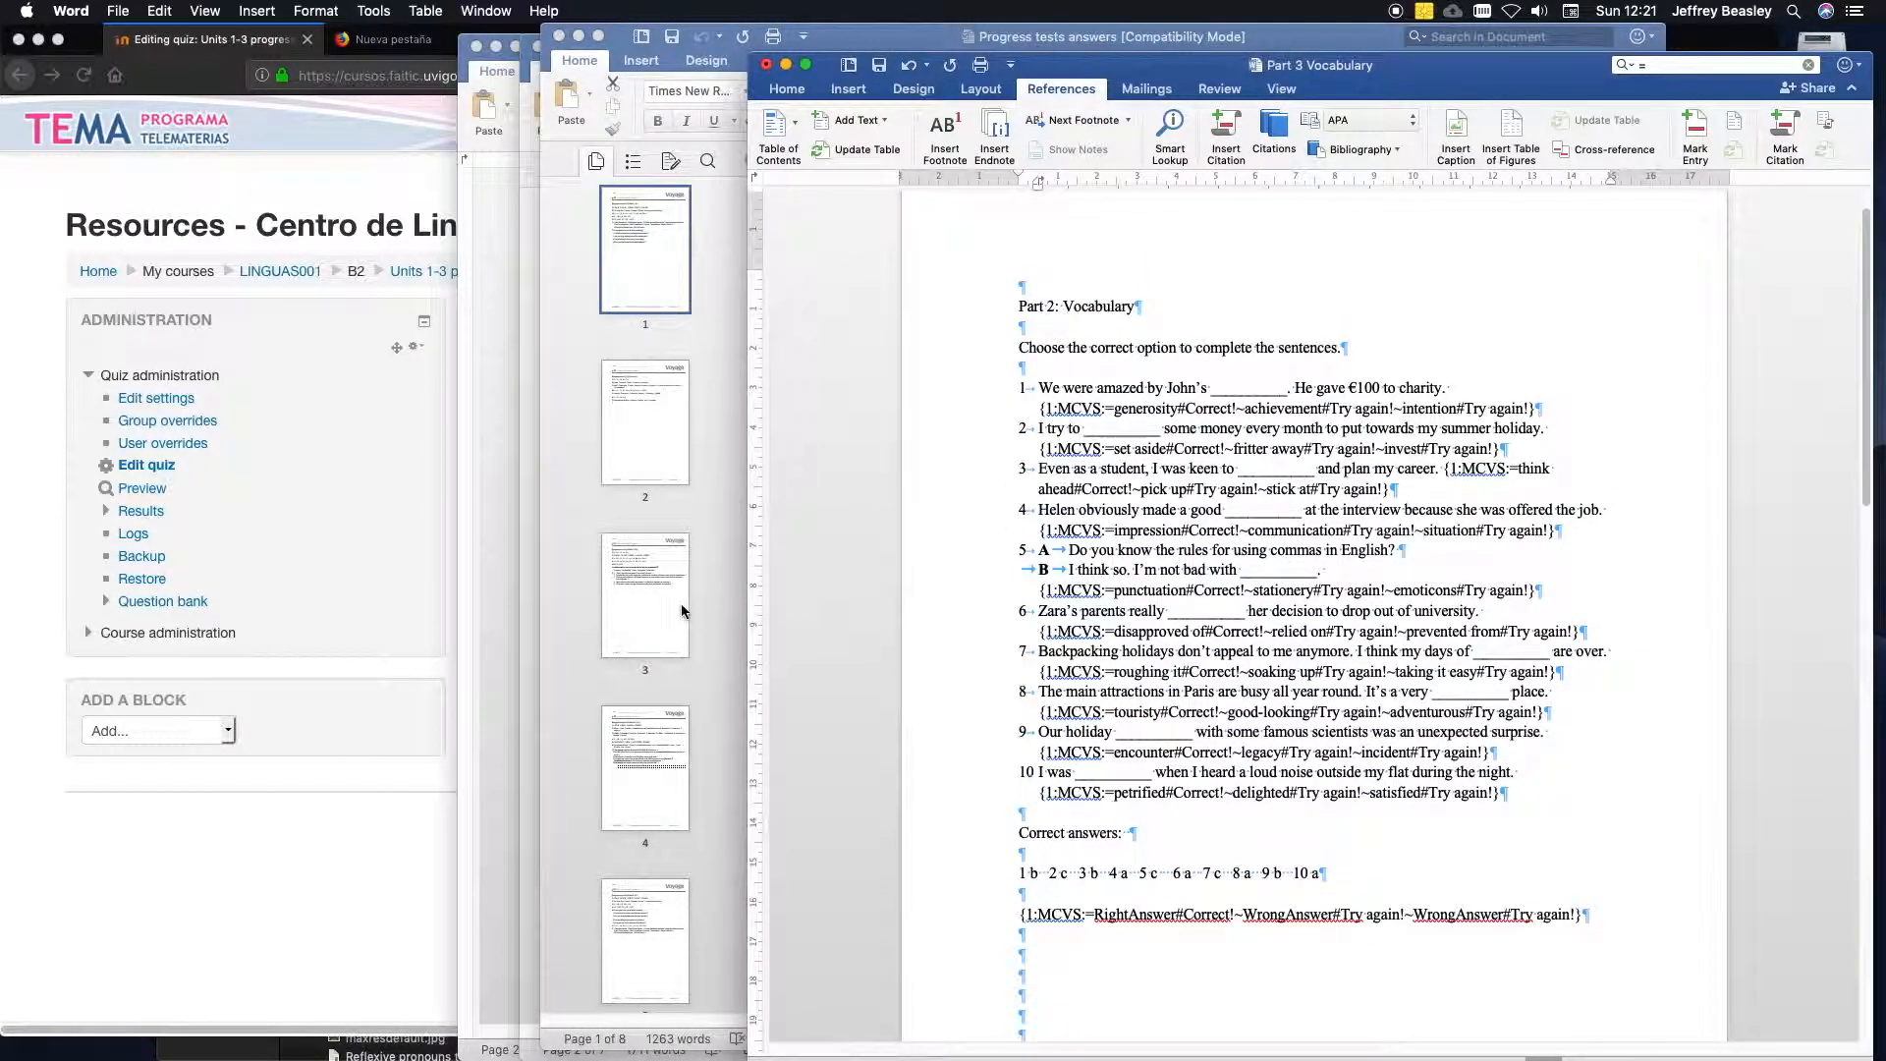
# Switch to Firefox and open the LINGUAS001 course page, checking the Word vocabulary exercise while it loads.
pyautogui.click(388, 843)
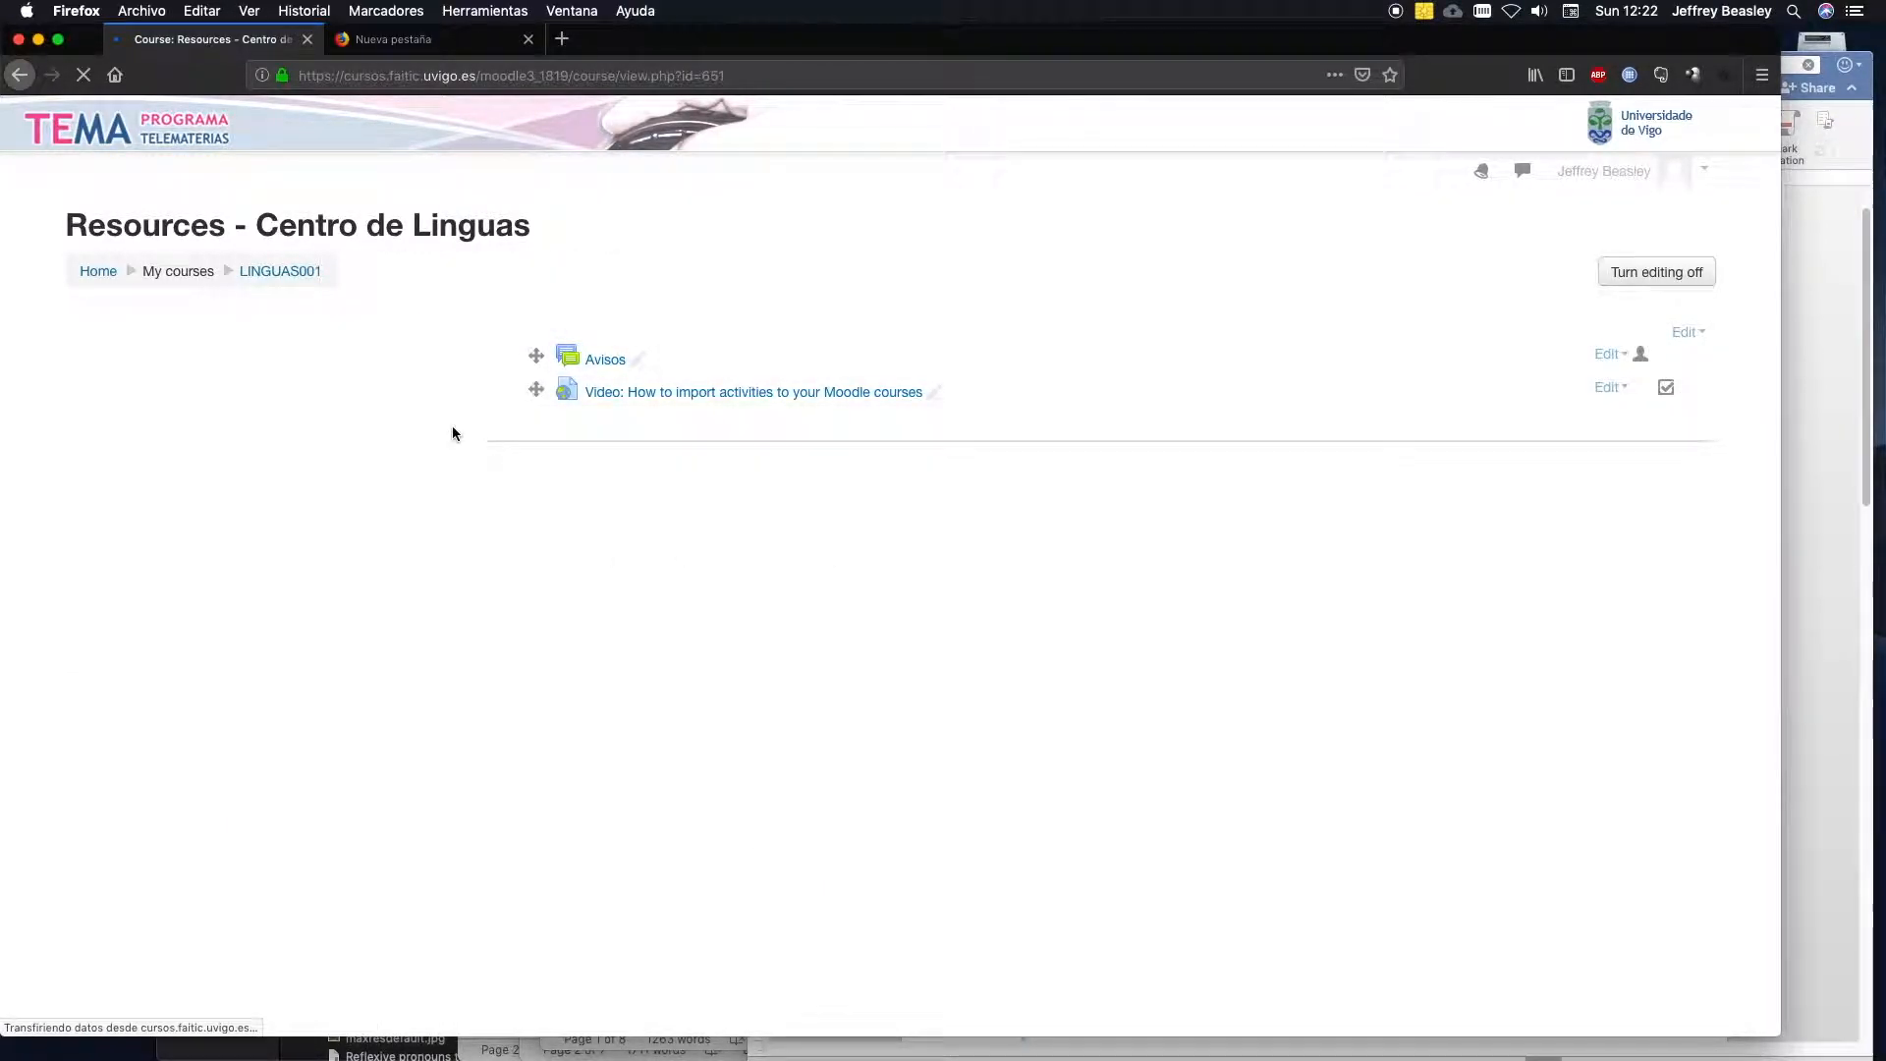
pyautogui.click(266, 274)
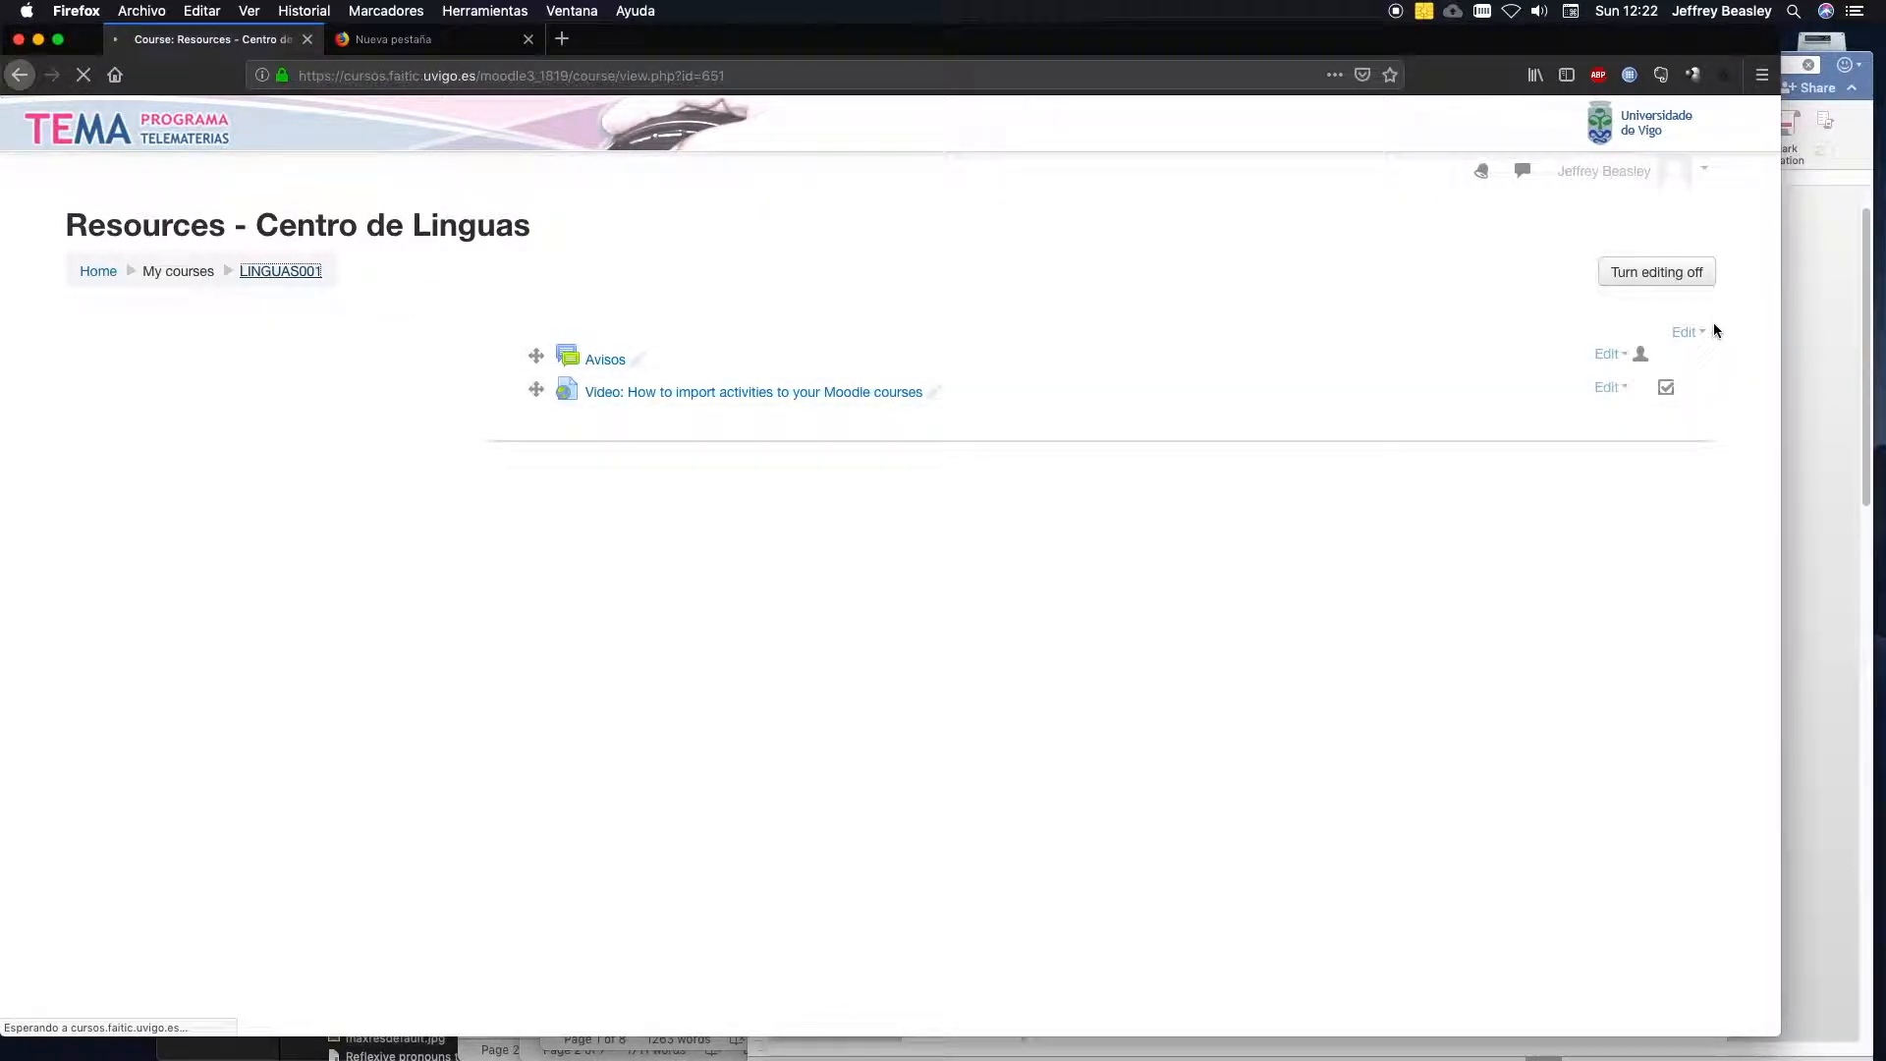
pyautogui.click(1861, 397)
pyautogui.scroll(-2, 1861, 398)
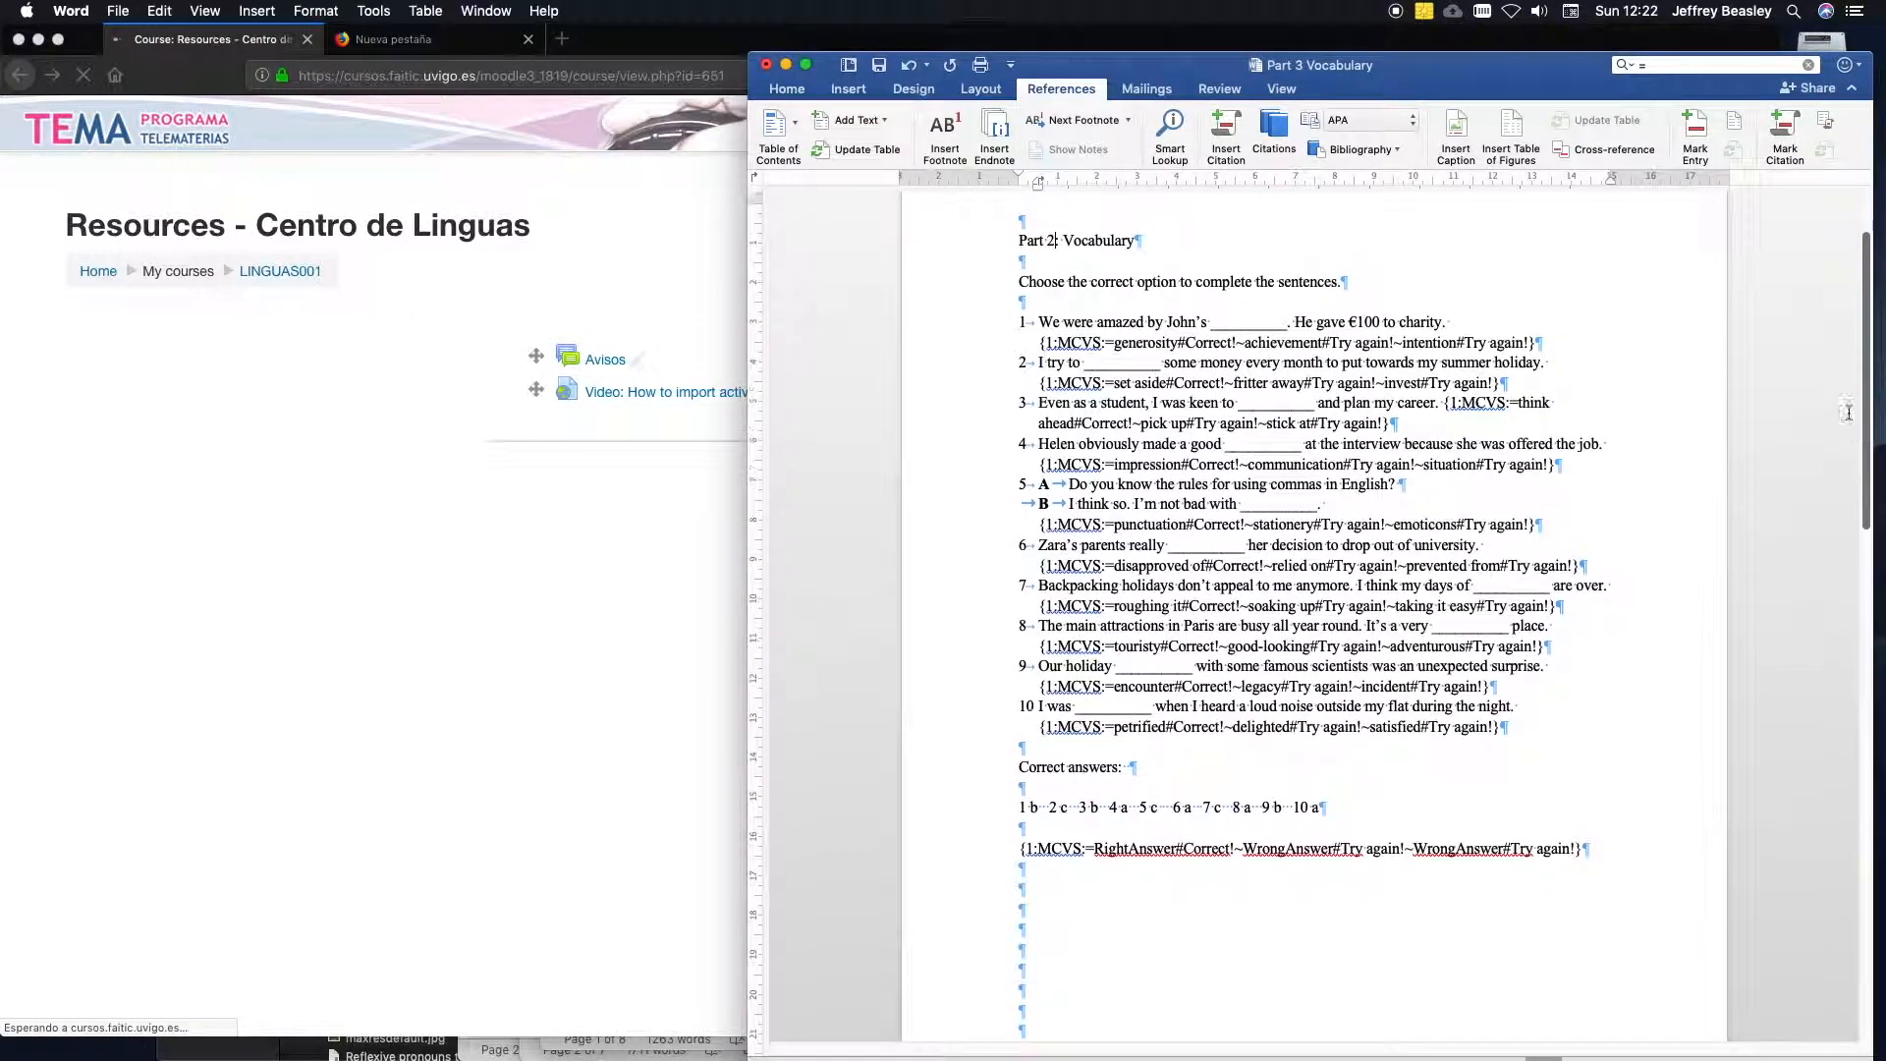
pyautogui.click(738, 665)
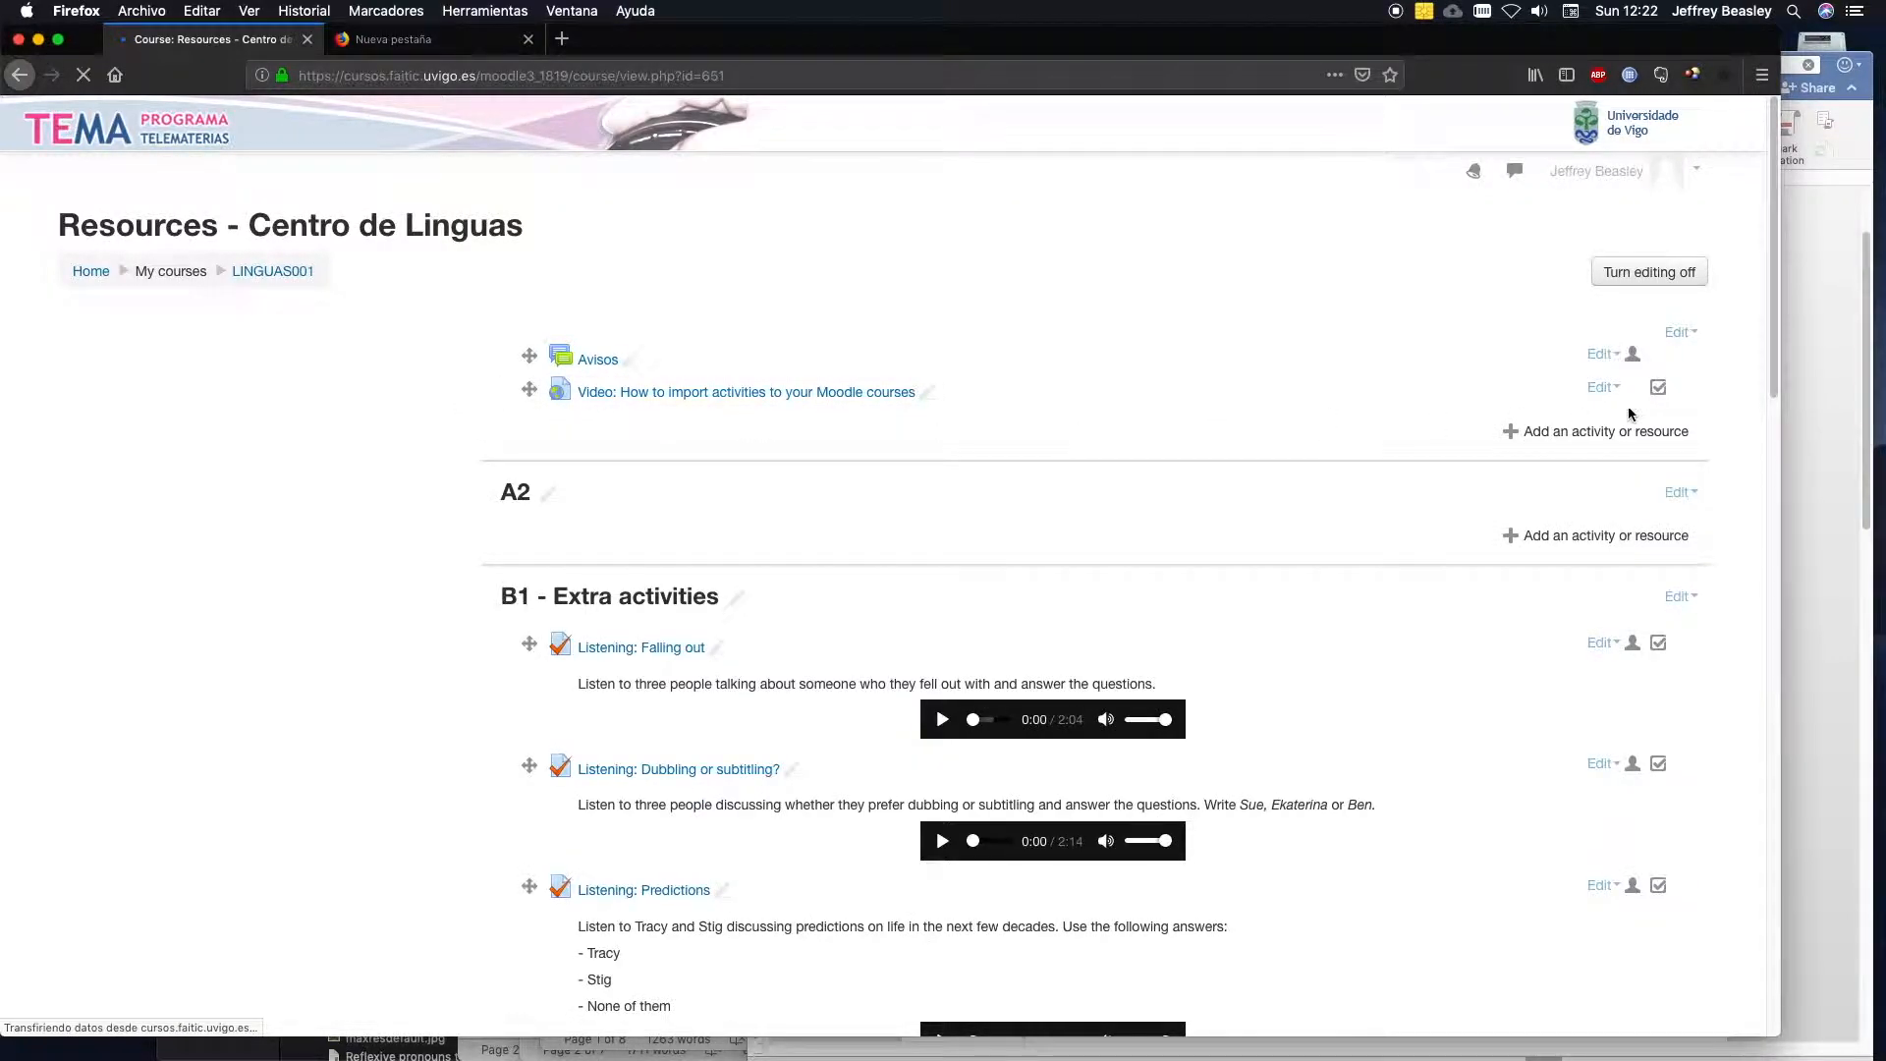
# Open the question editing page of the Units 1-3 progress test quiz in the course's B2 section.
pyautogui.moveTo(1775, 393); pyautogui.dragTo(1866, 1031)
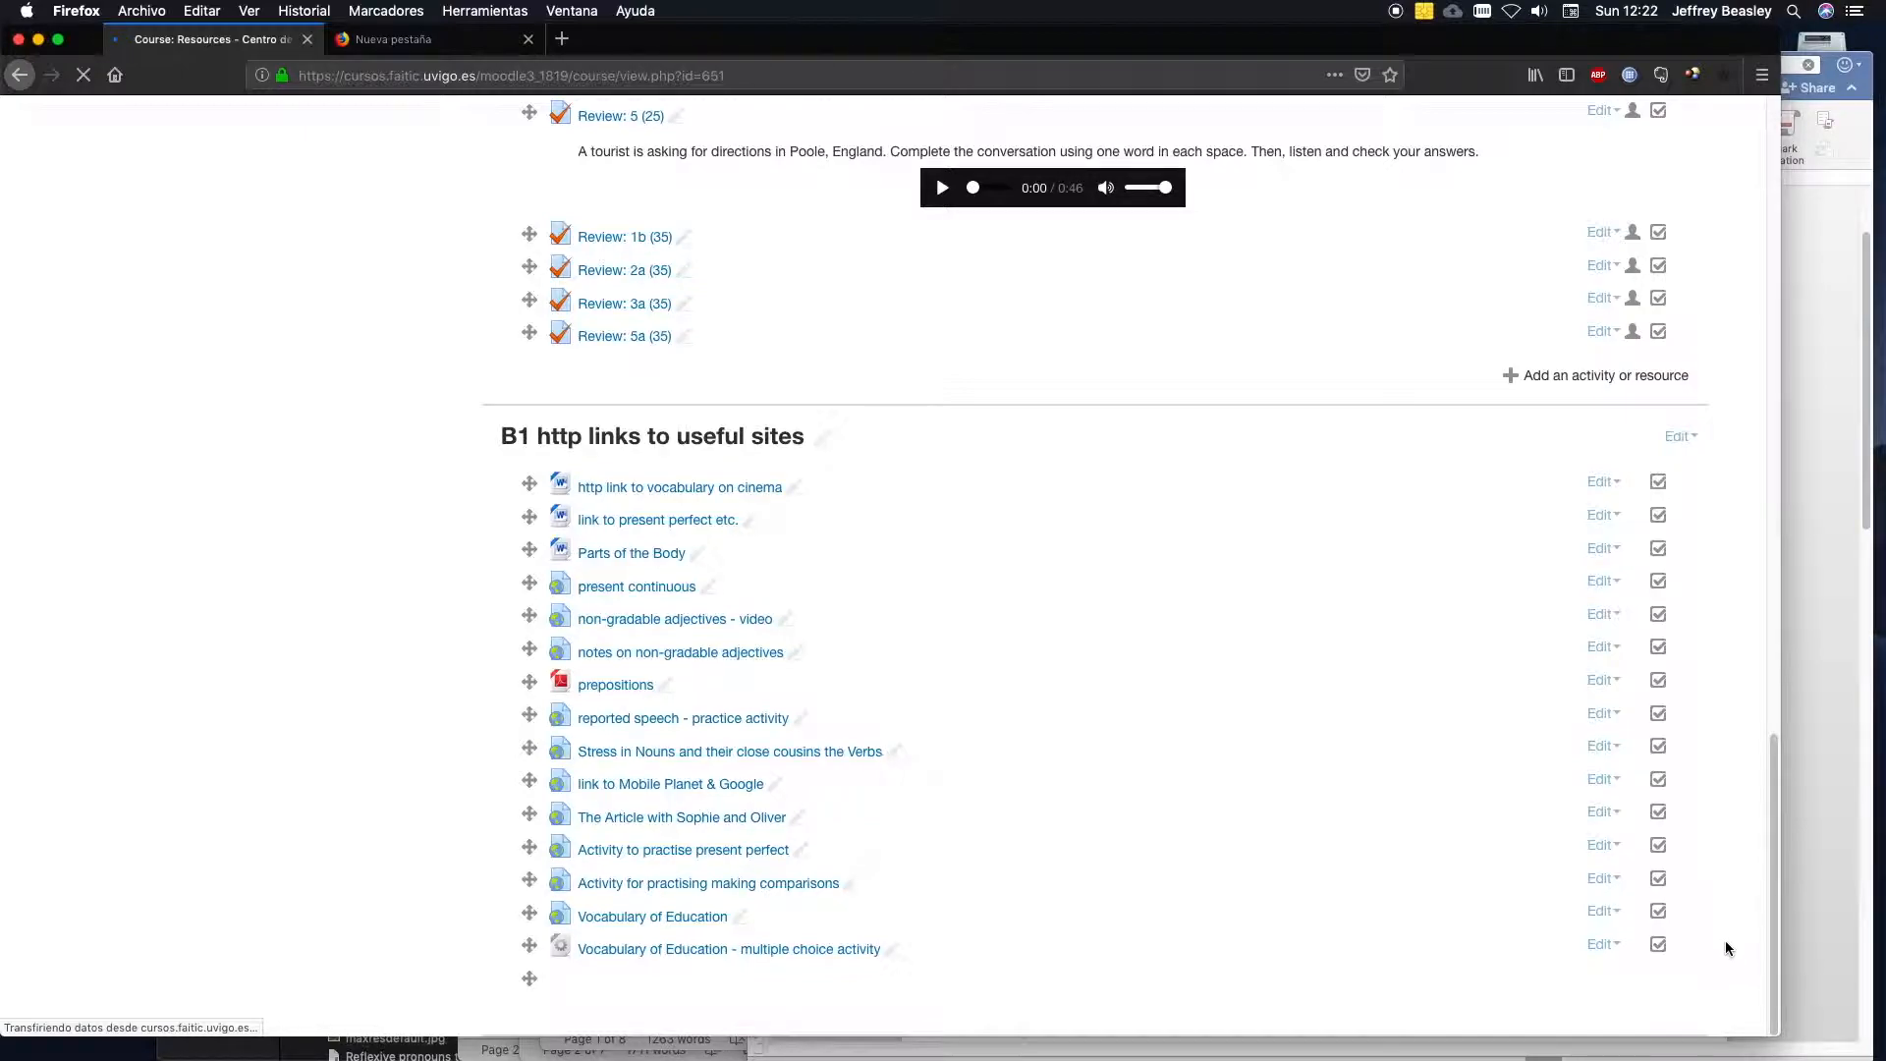
pyautogui.moveTo(1770, 766); pyautogui.dragTo(1764, 938)
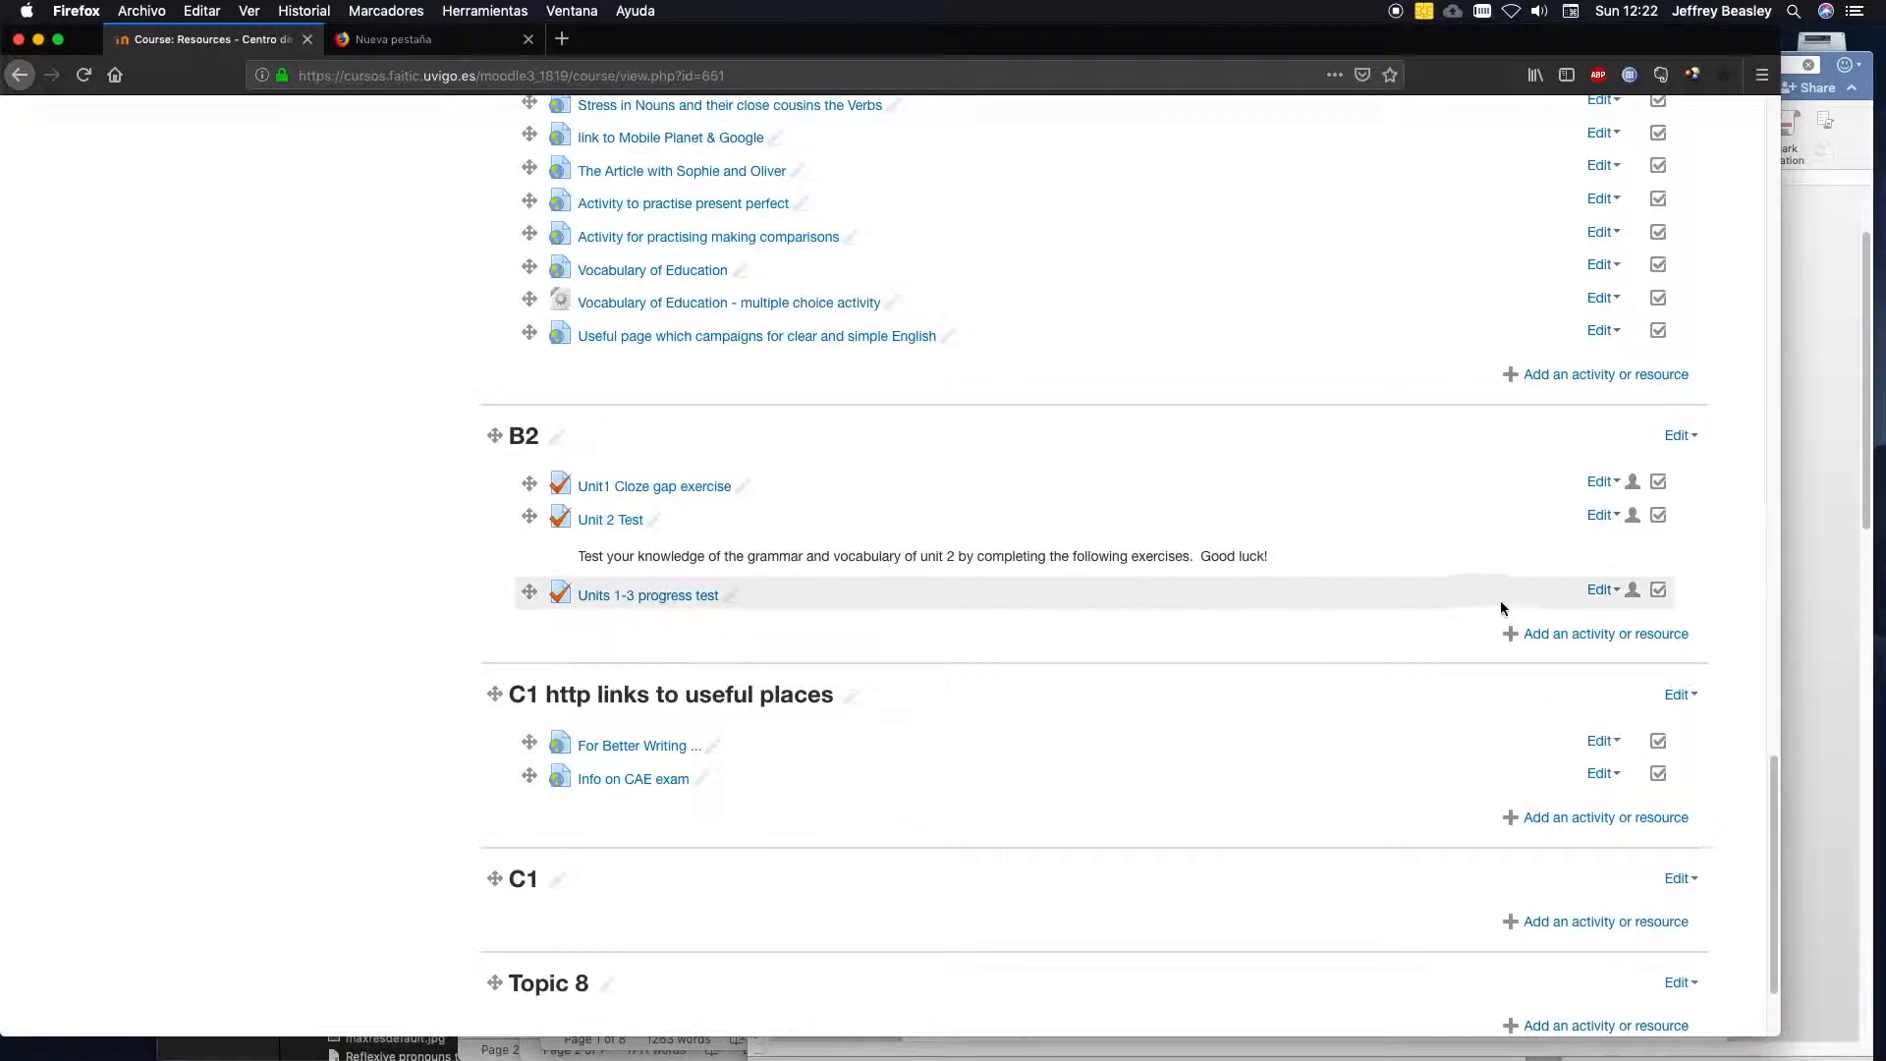
pyautogui.click(1600, 593)
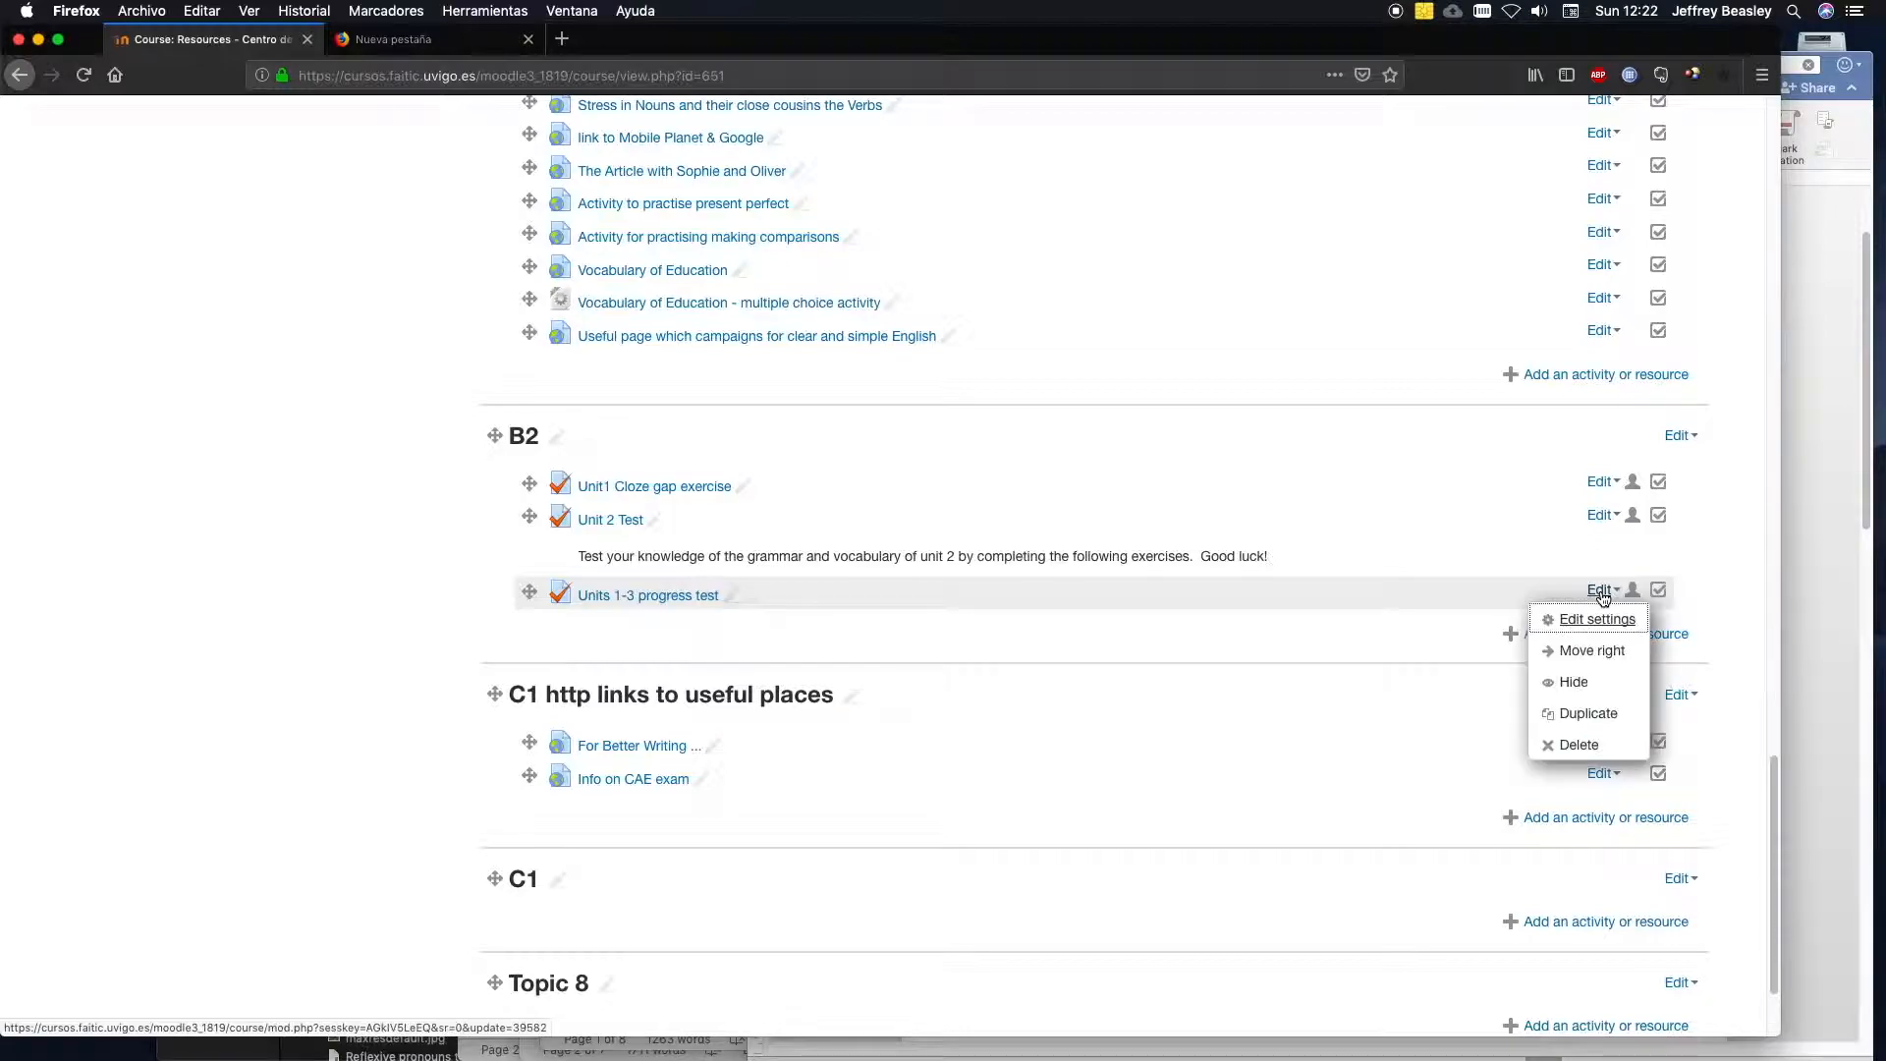
pyautogui.click(1594, 619)
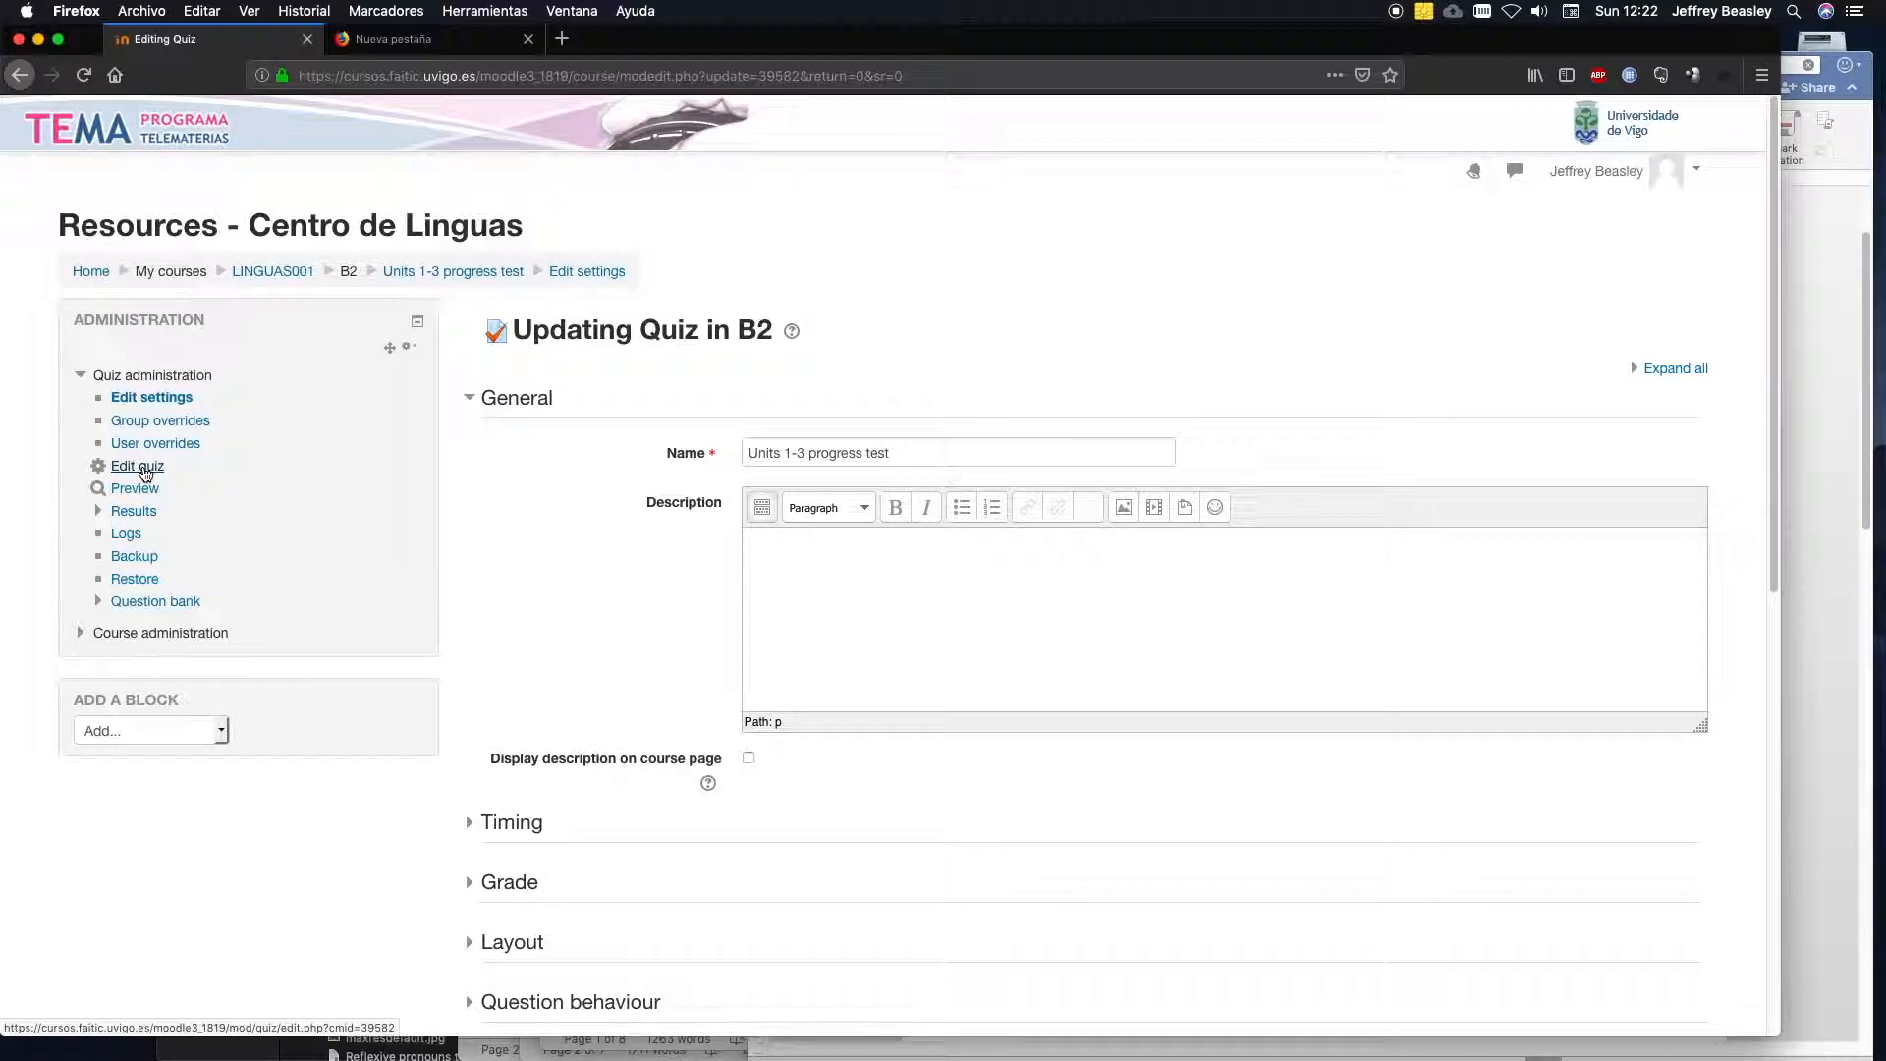
pyautogui.click(145, 474)
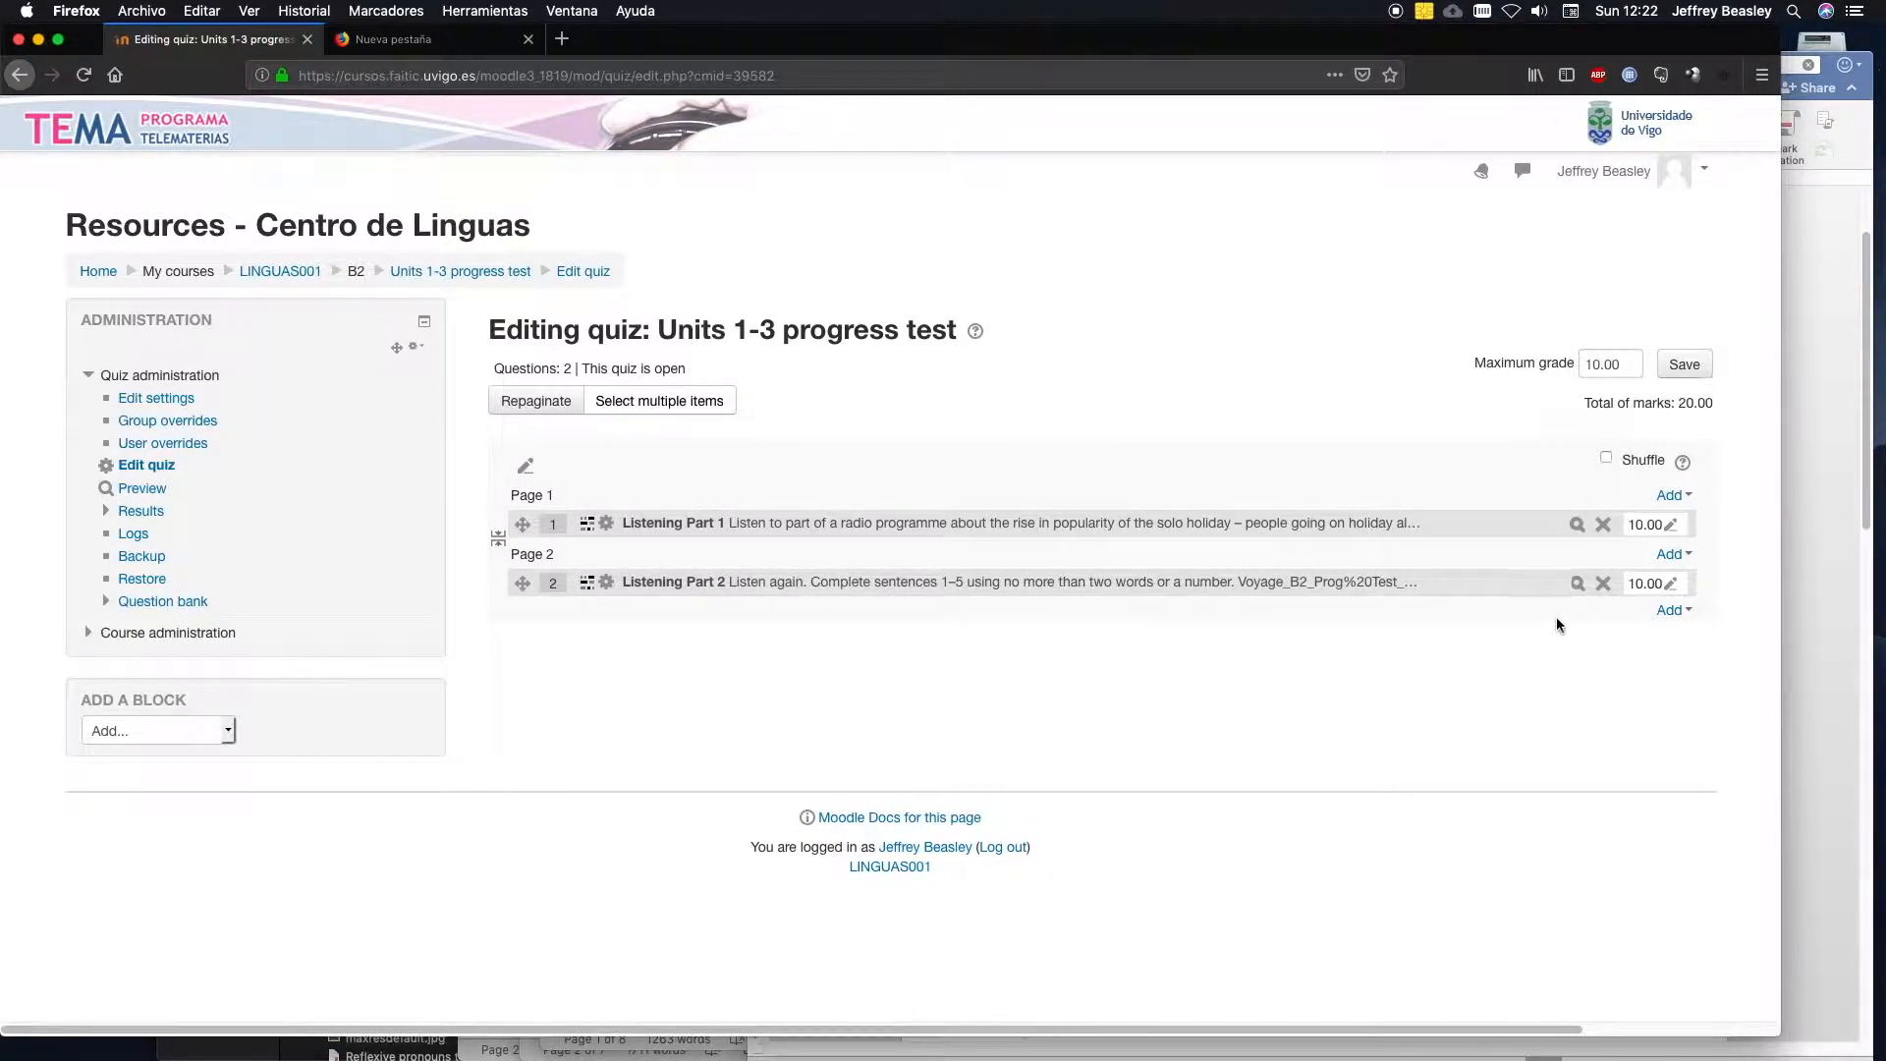
# Add a new Embedded answers (Cloze) question to the quiz after Listening Part 2.
pyautogui.click(1668, 611)
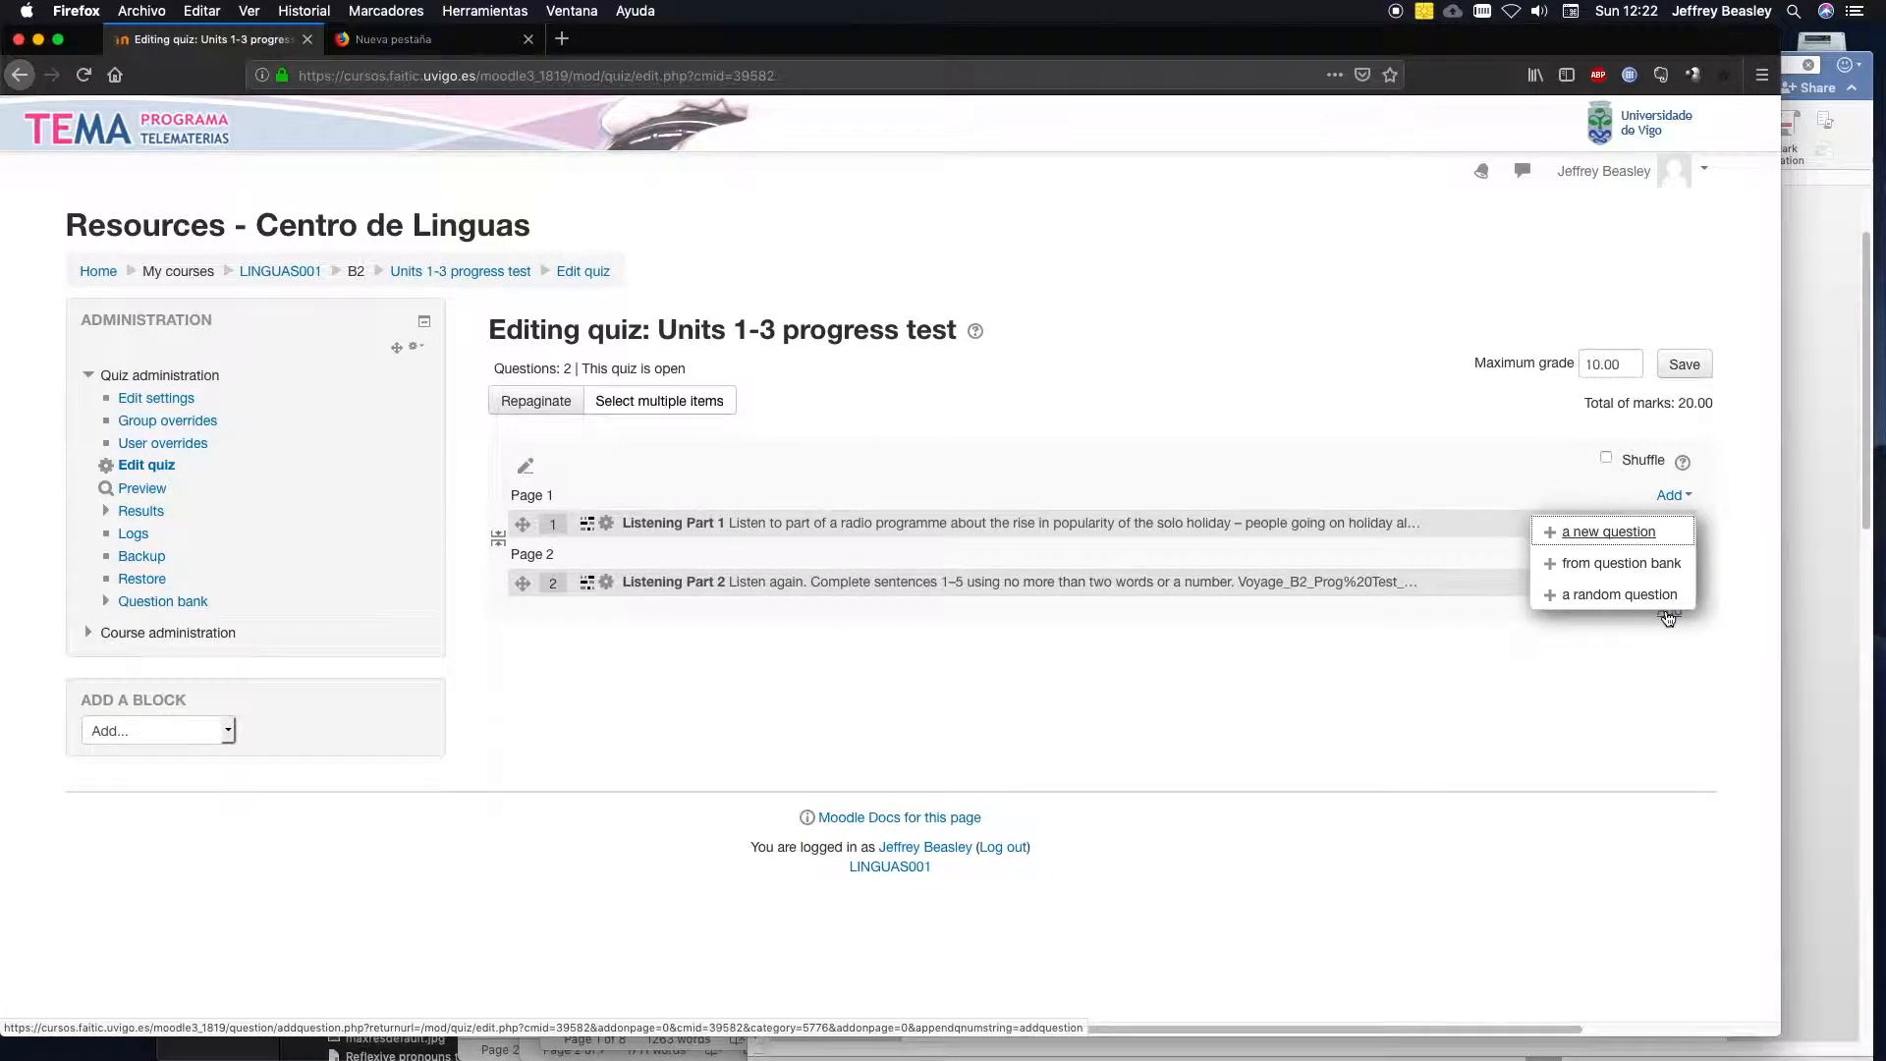
pyautogui.click(1584, 539)
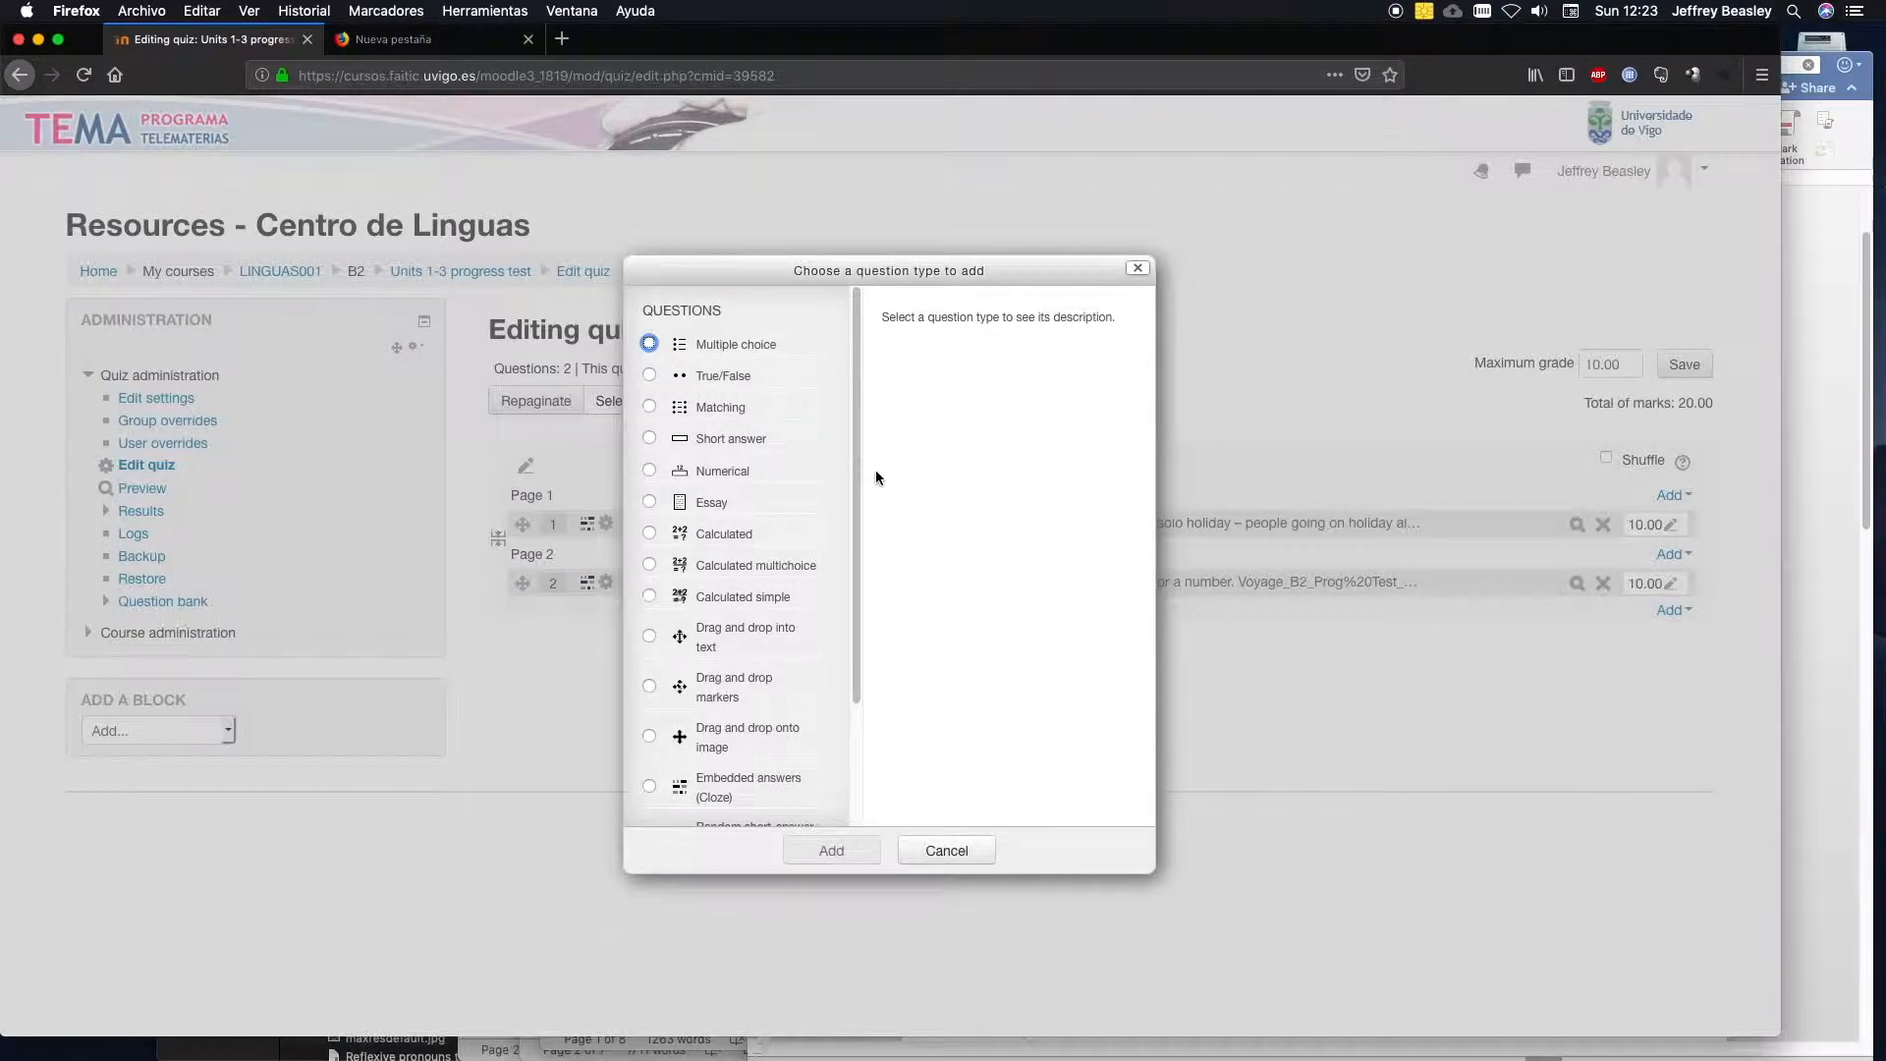
pyautogui.moveTo(858, 468); pyautogui.dragTo(818, 614)
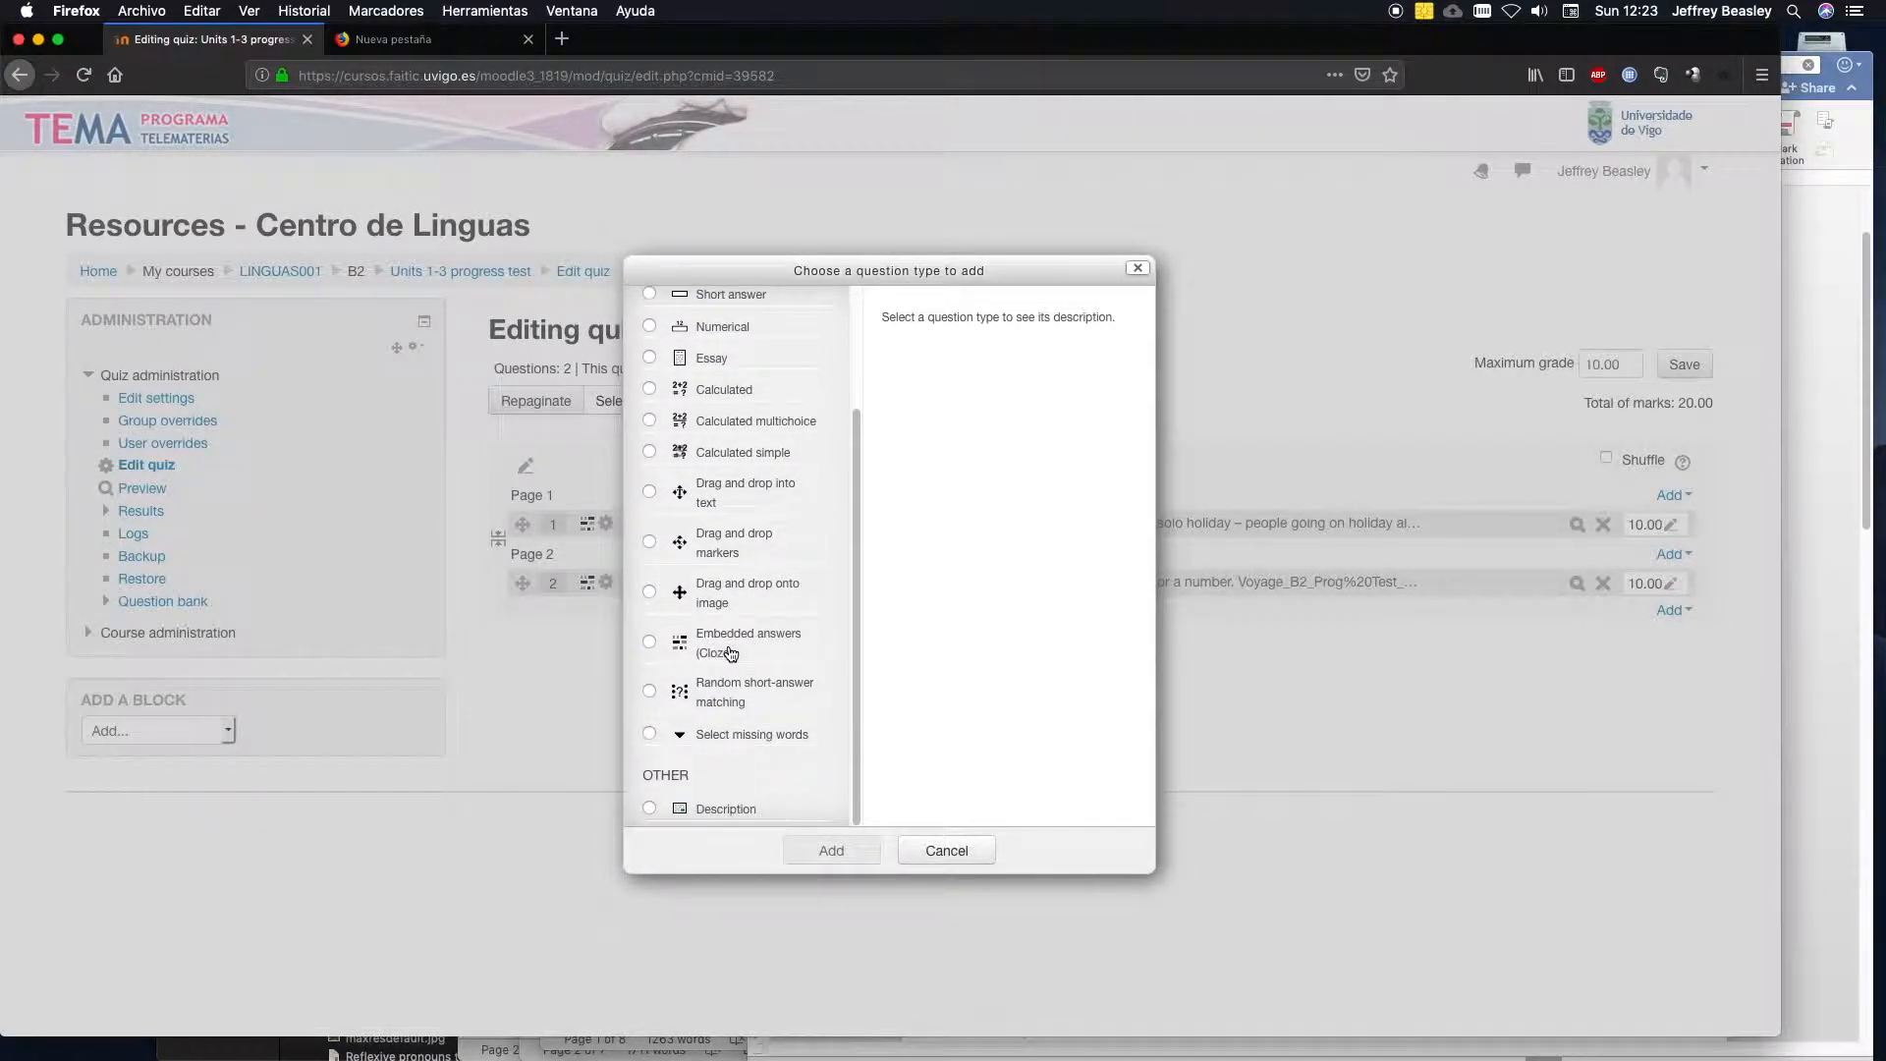
pyautogui.click(654, 647)
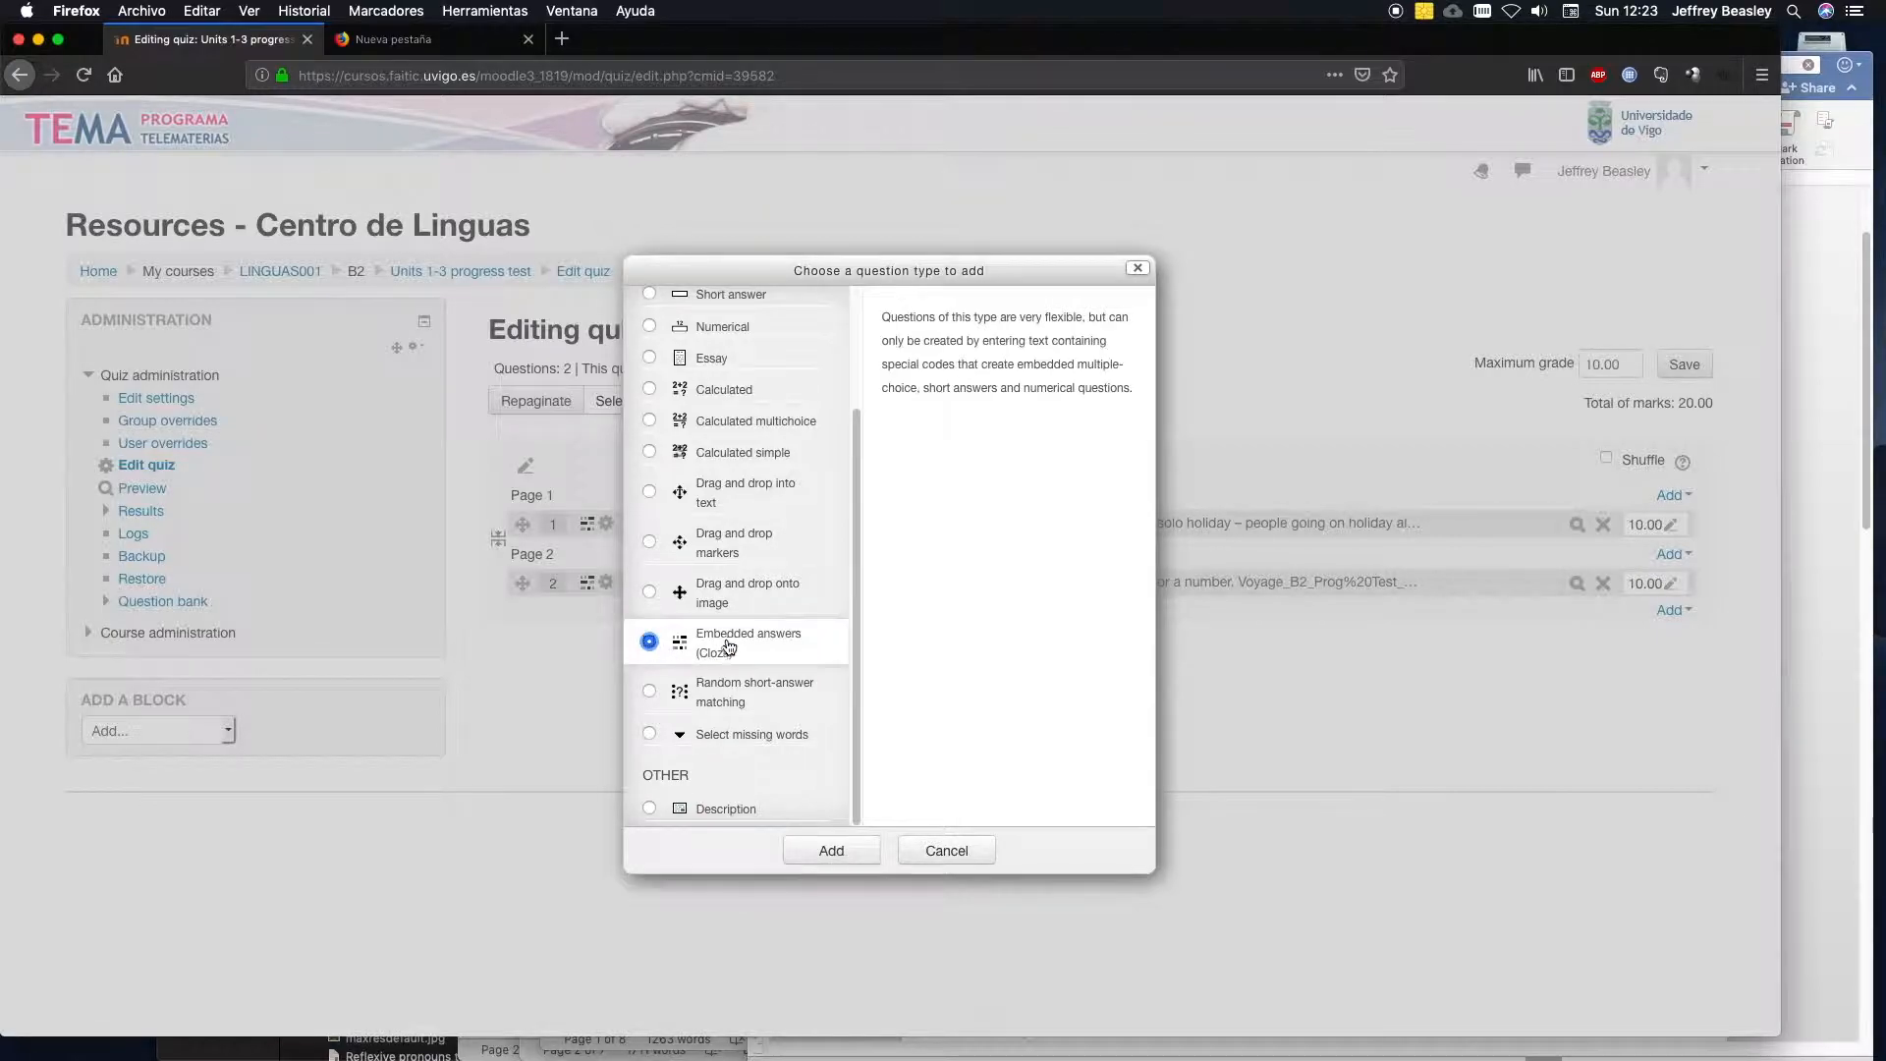
pyautogui.click(833, 850)
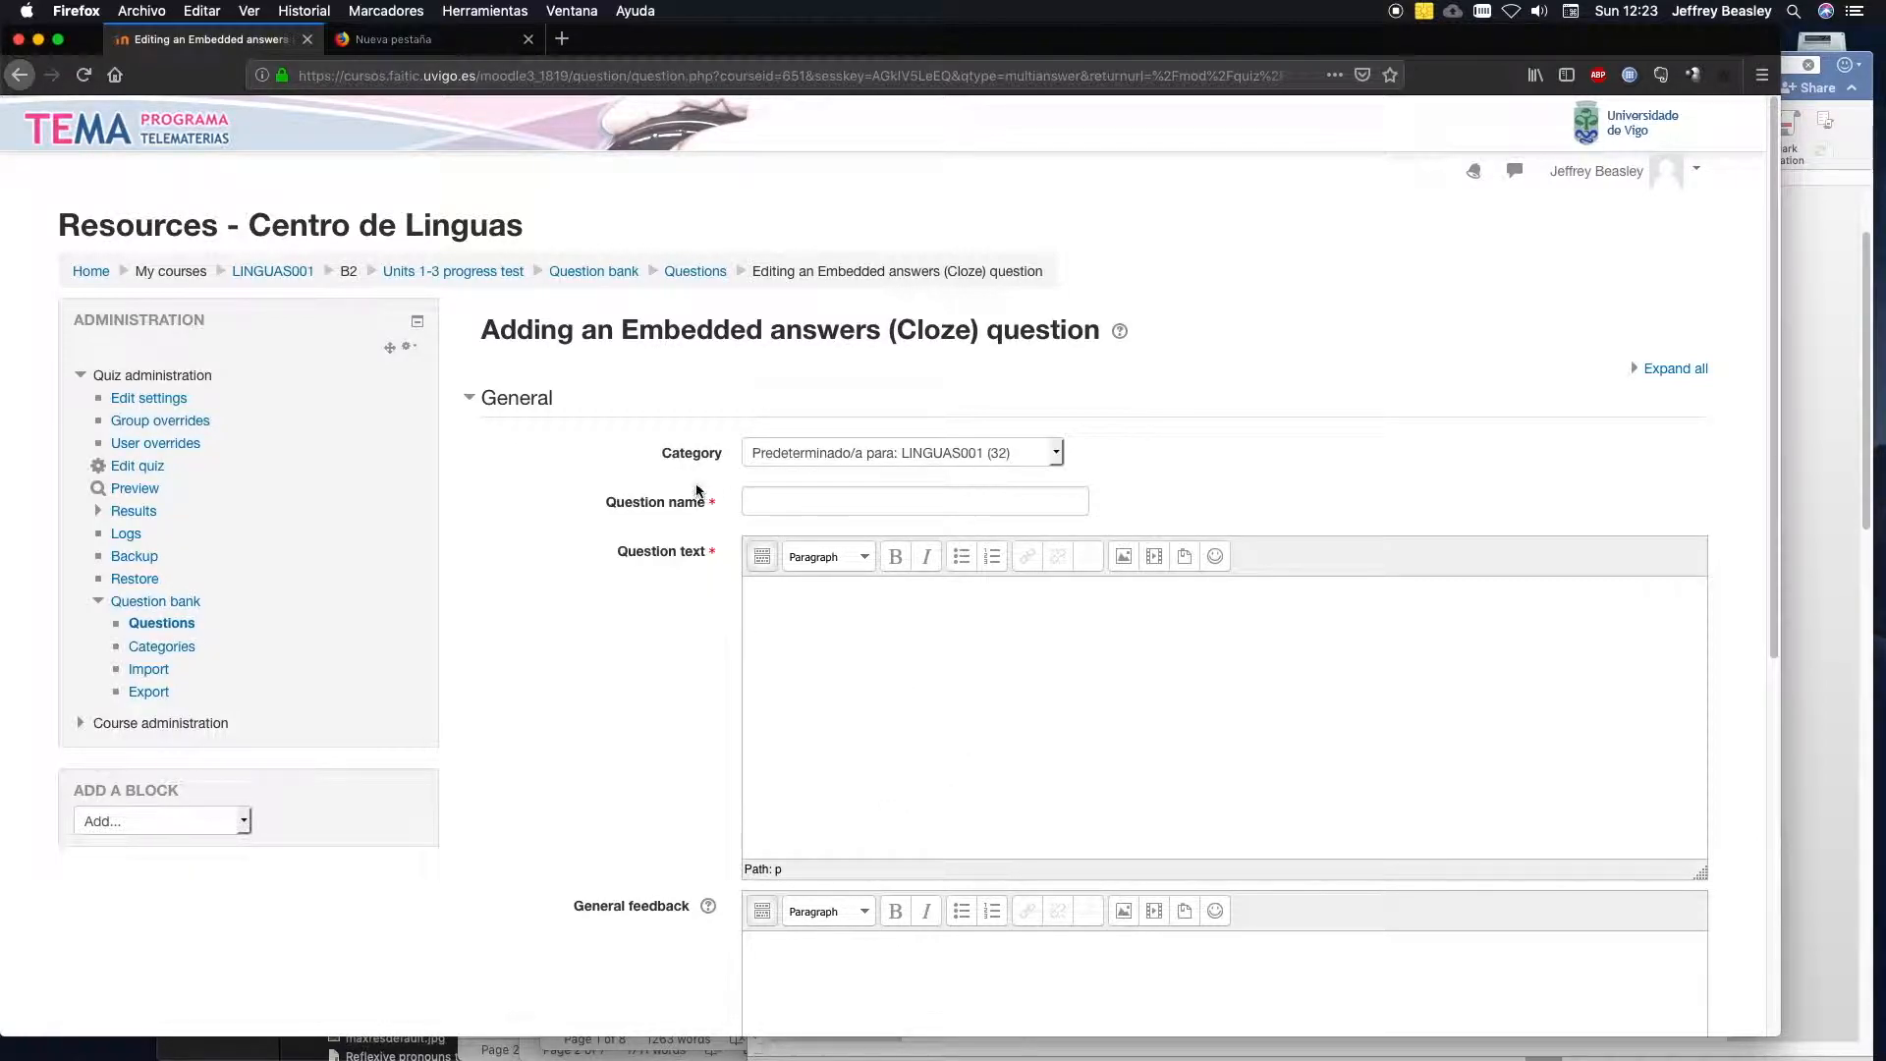
# Set the question's category to Default for Units 1-3 progress test and name it Part 2: Vocabulary.
pyautogui.click(1054, 458)
pyautogui.moveTo(1056, 363); pyautogui.dragTo(1052, 286)
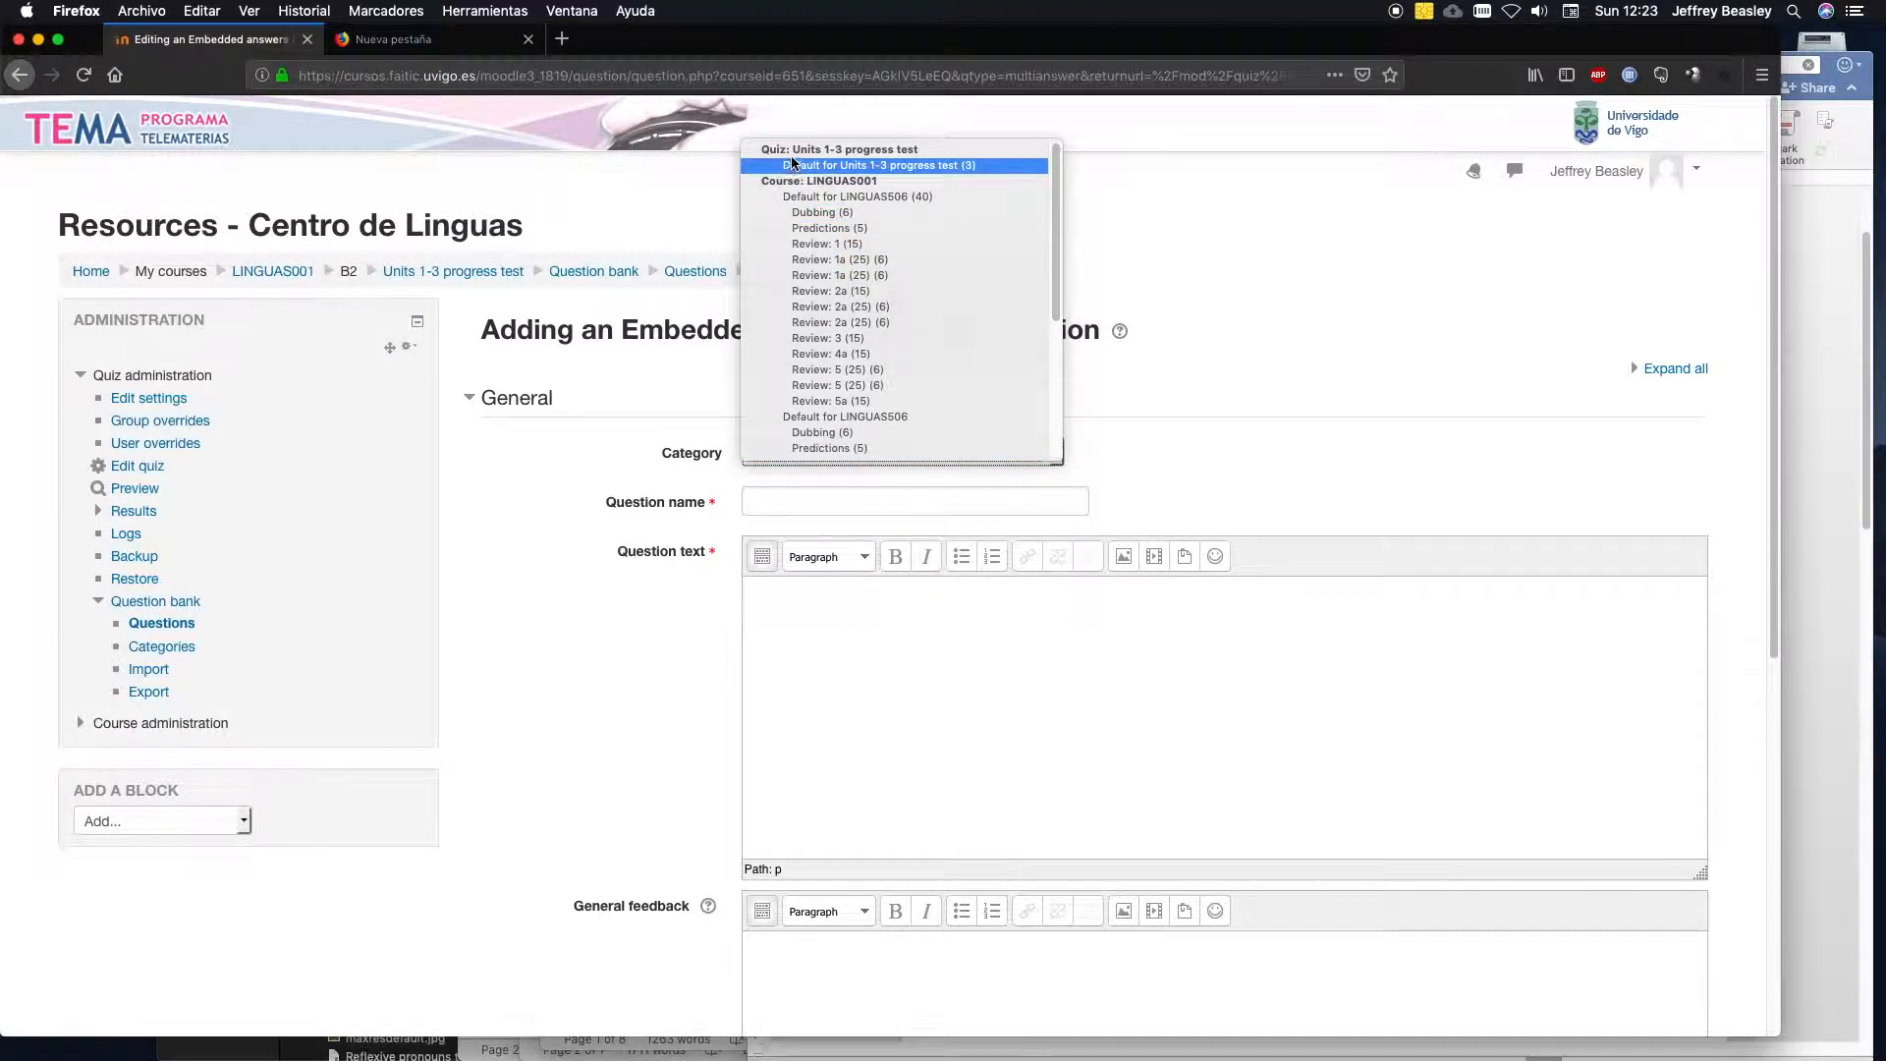
pyautogui.click(859, 166)
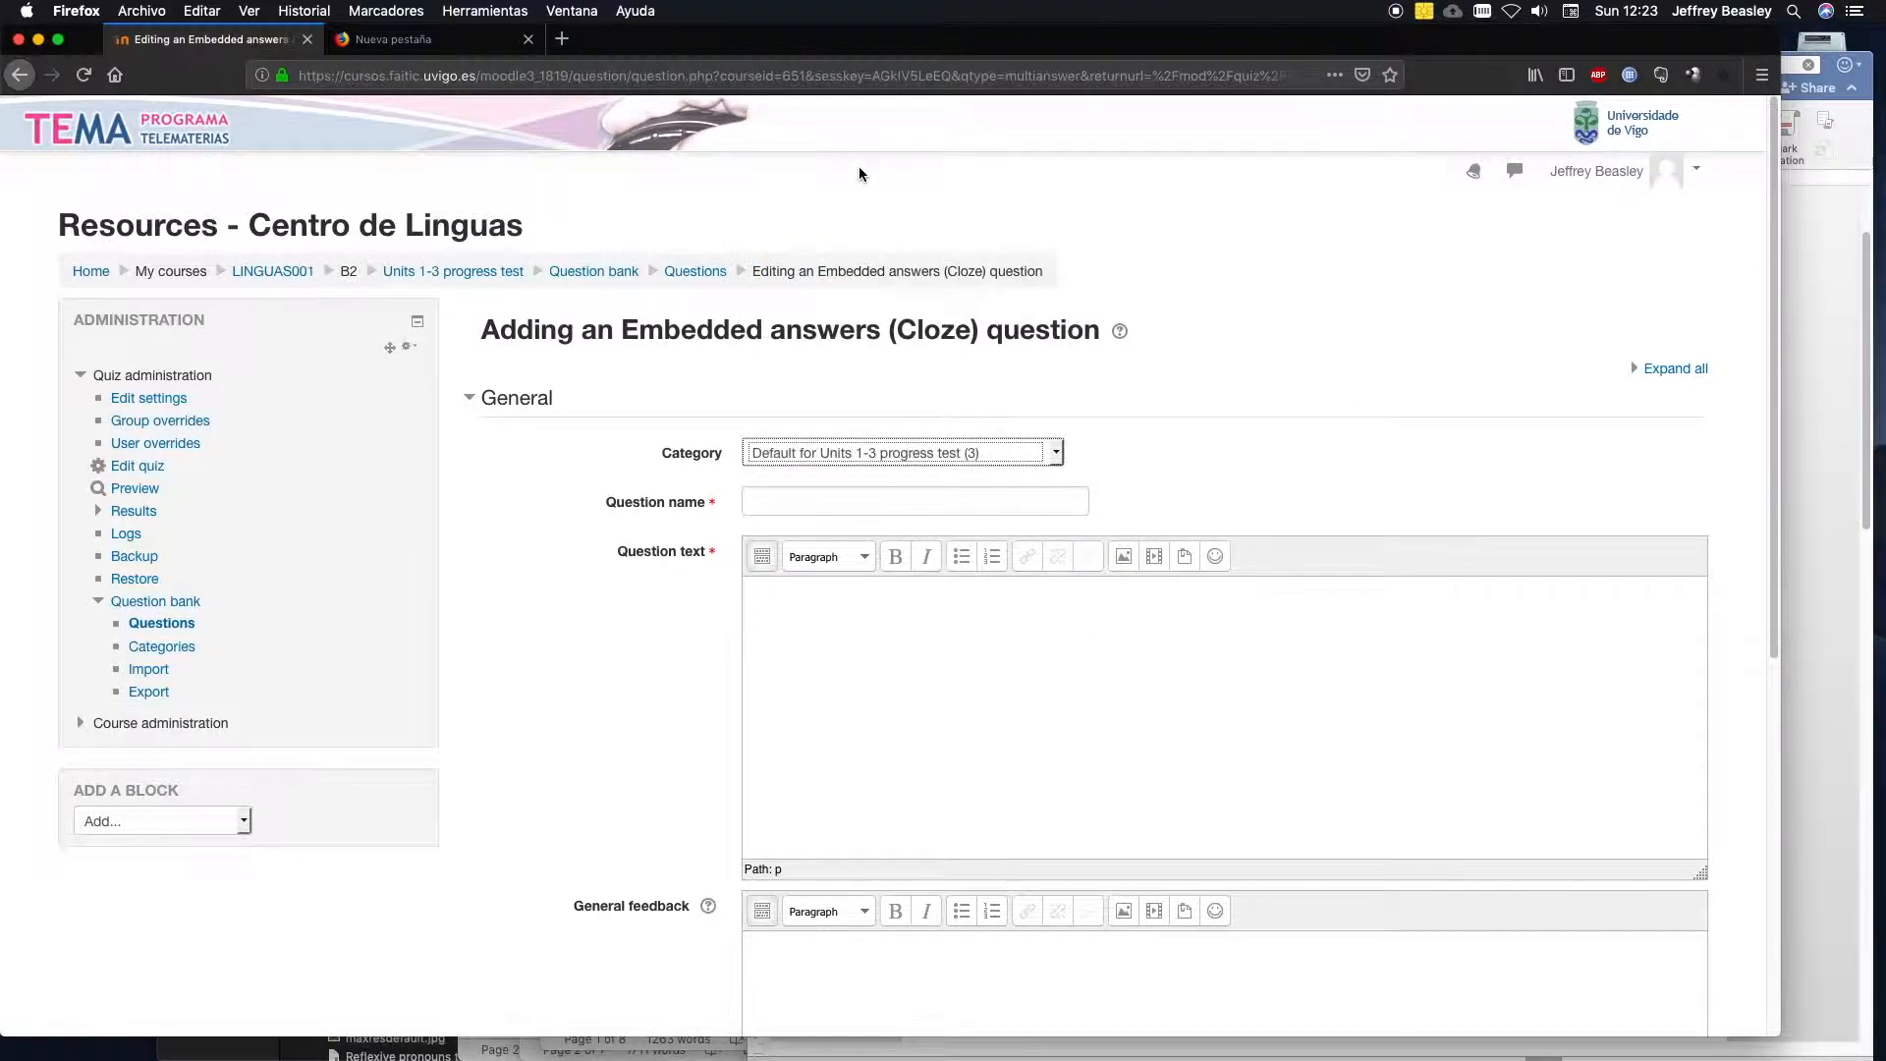
pyautogui.click(895, 501)
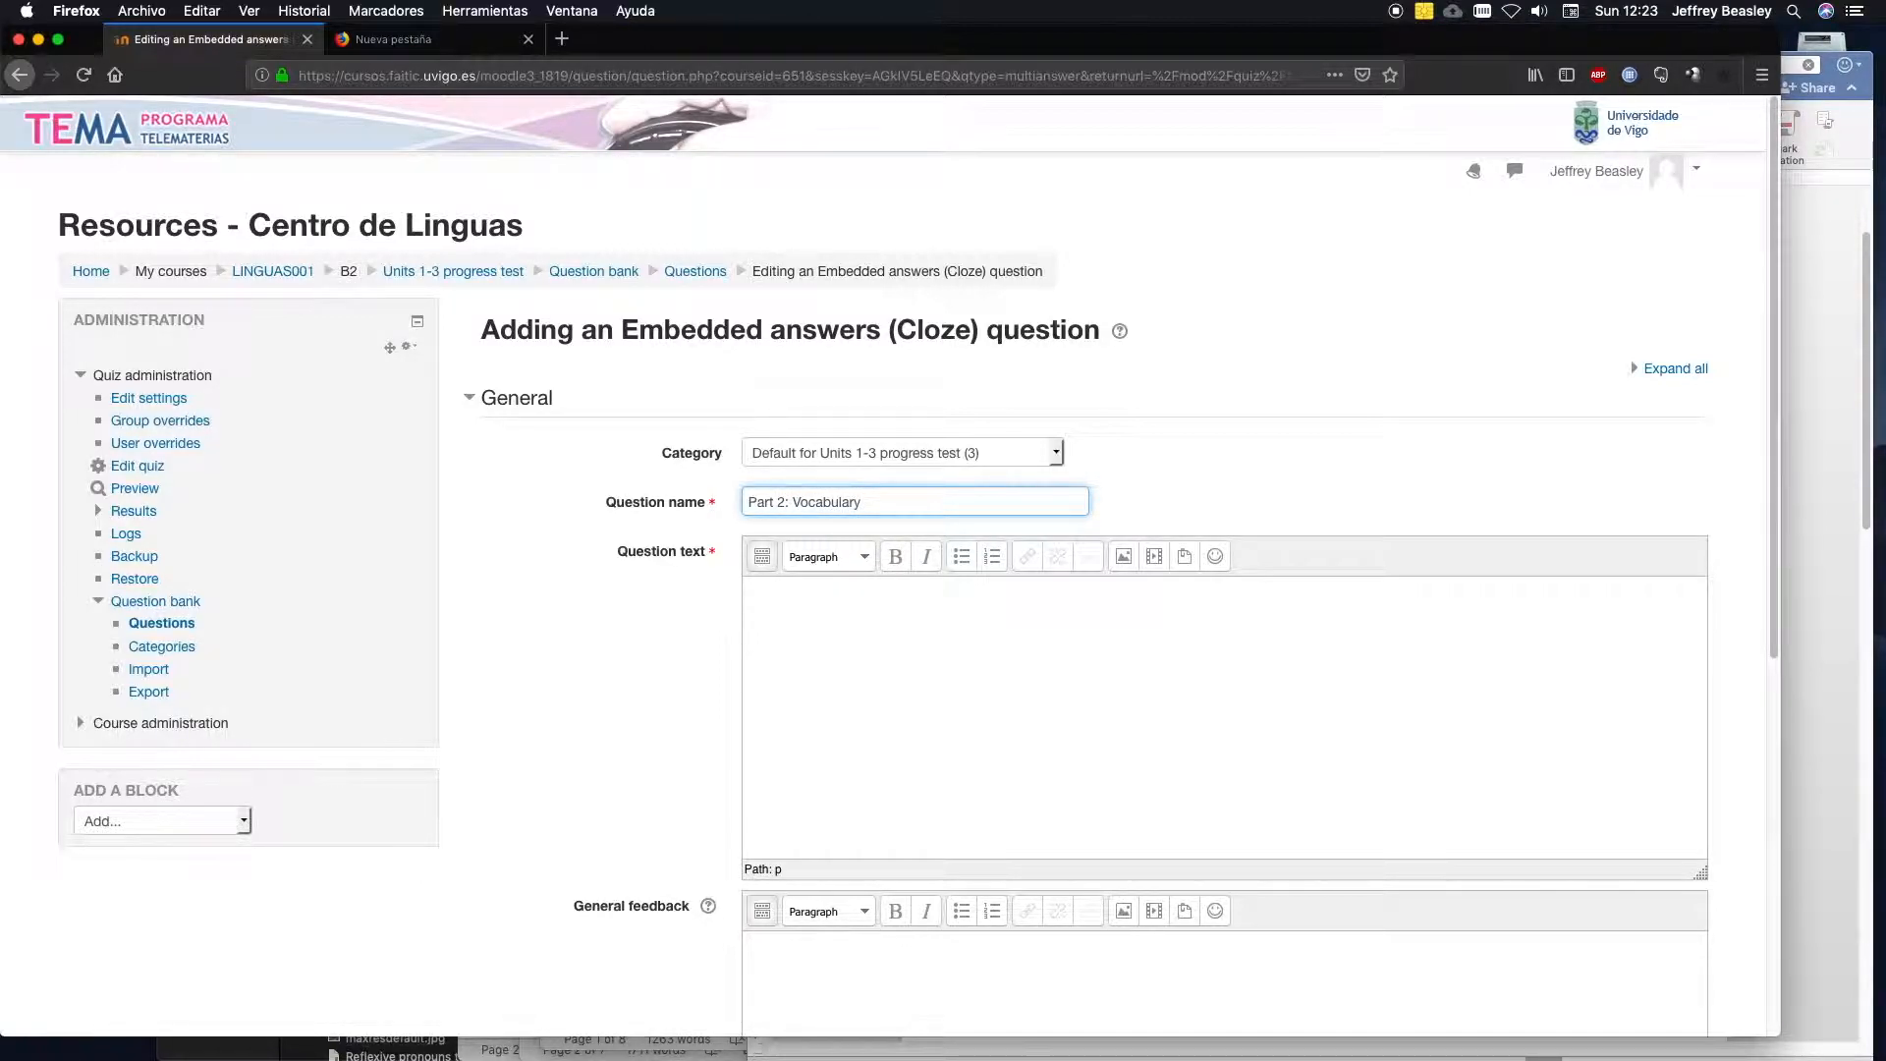
# Copy the vocabulary exercise from Word, from the instruction line through question 10, and paste it into Moodle's question text in Firefox.
pyautogui.click(1803, 617)
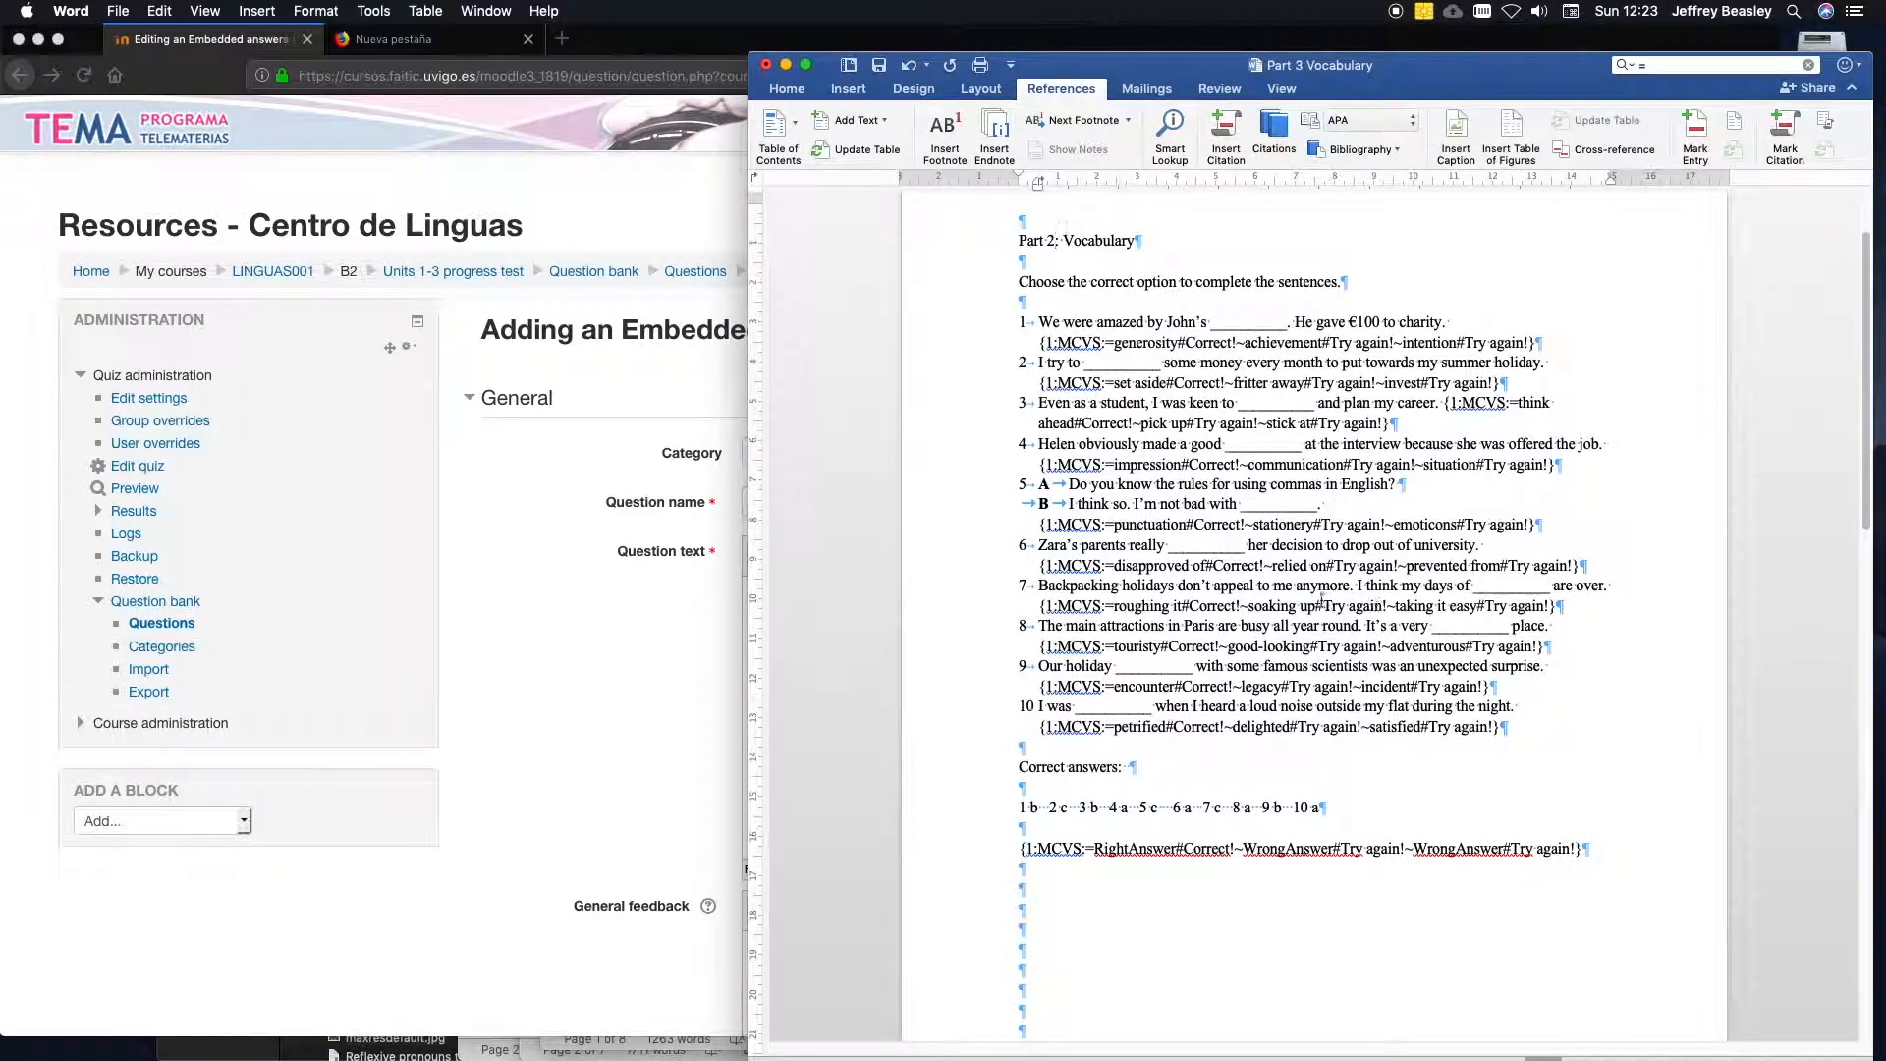
pyautogui.click(1012, 283)
pyautogui.moveTo(1013, 283); pyautogui.dragTo(1499, 729)
pyautogui.click(607, 711)
pyautogui.click(906, 641)
pyautogui.press('super+v')
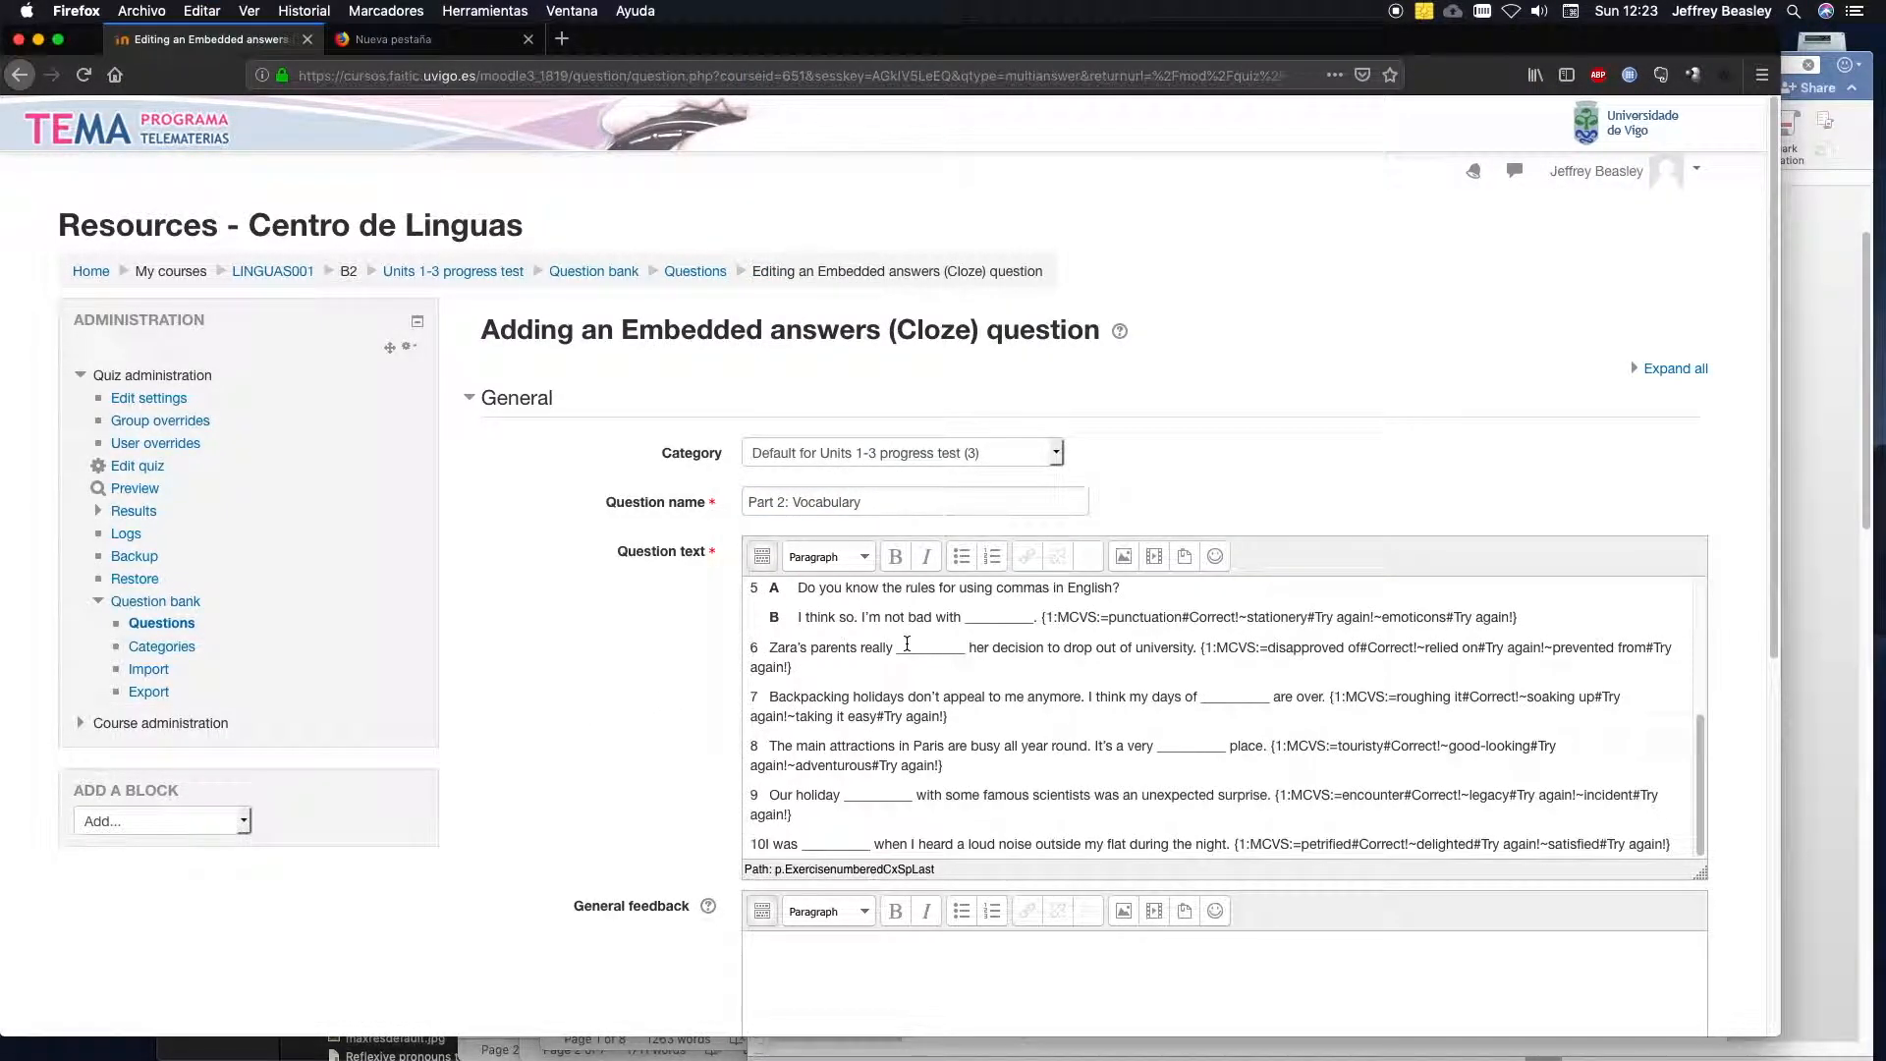
# Make the instruction line "Choose the correct option to complete the sentences." bold in the question text.
pyautogui.moveTo(1694, 734); pyautogui.dragTo(1691, 588)
pyautogui.moveTo(1084, 595); pyautogui.dragTo(742, 596)
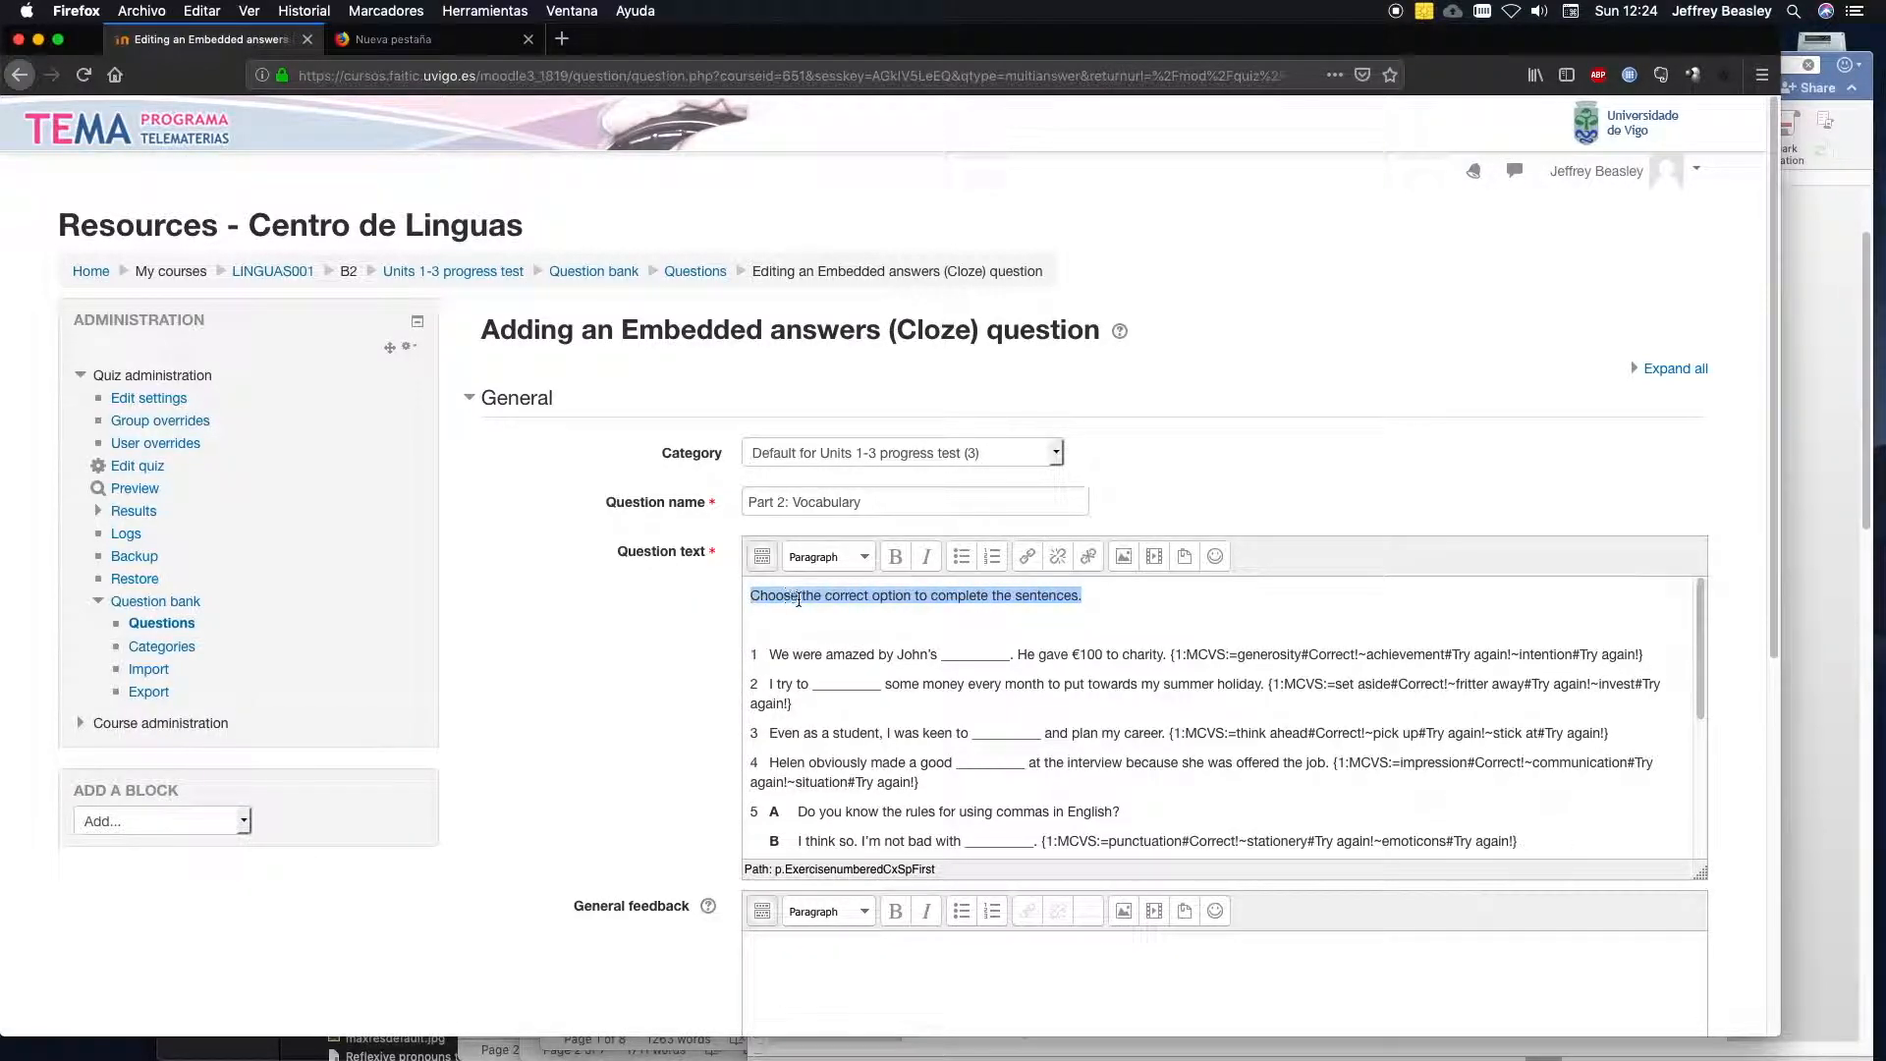
pyautogui.click(893, 556)
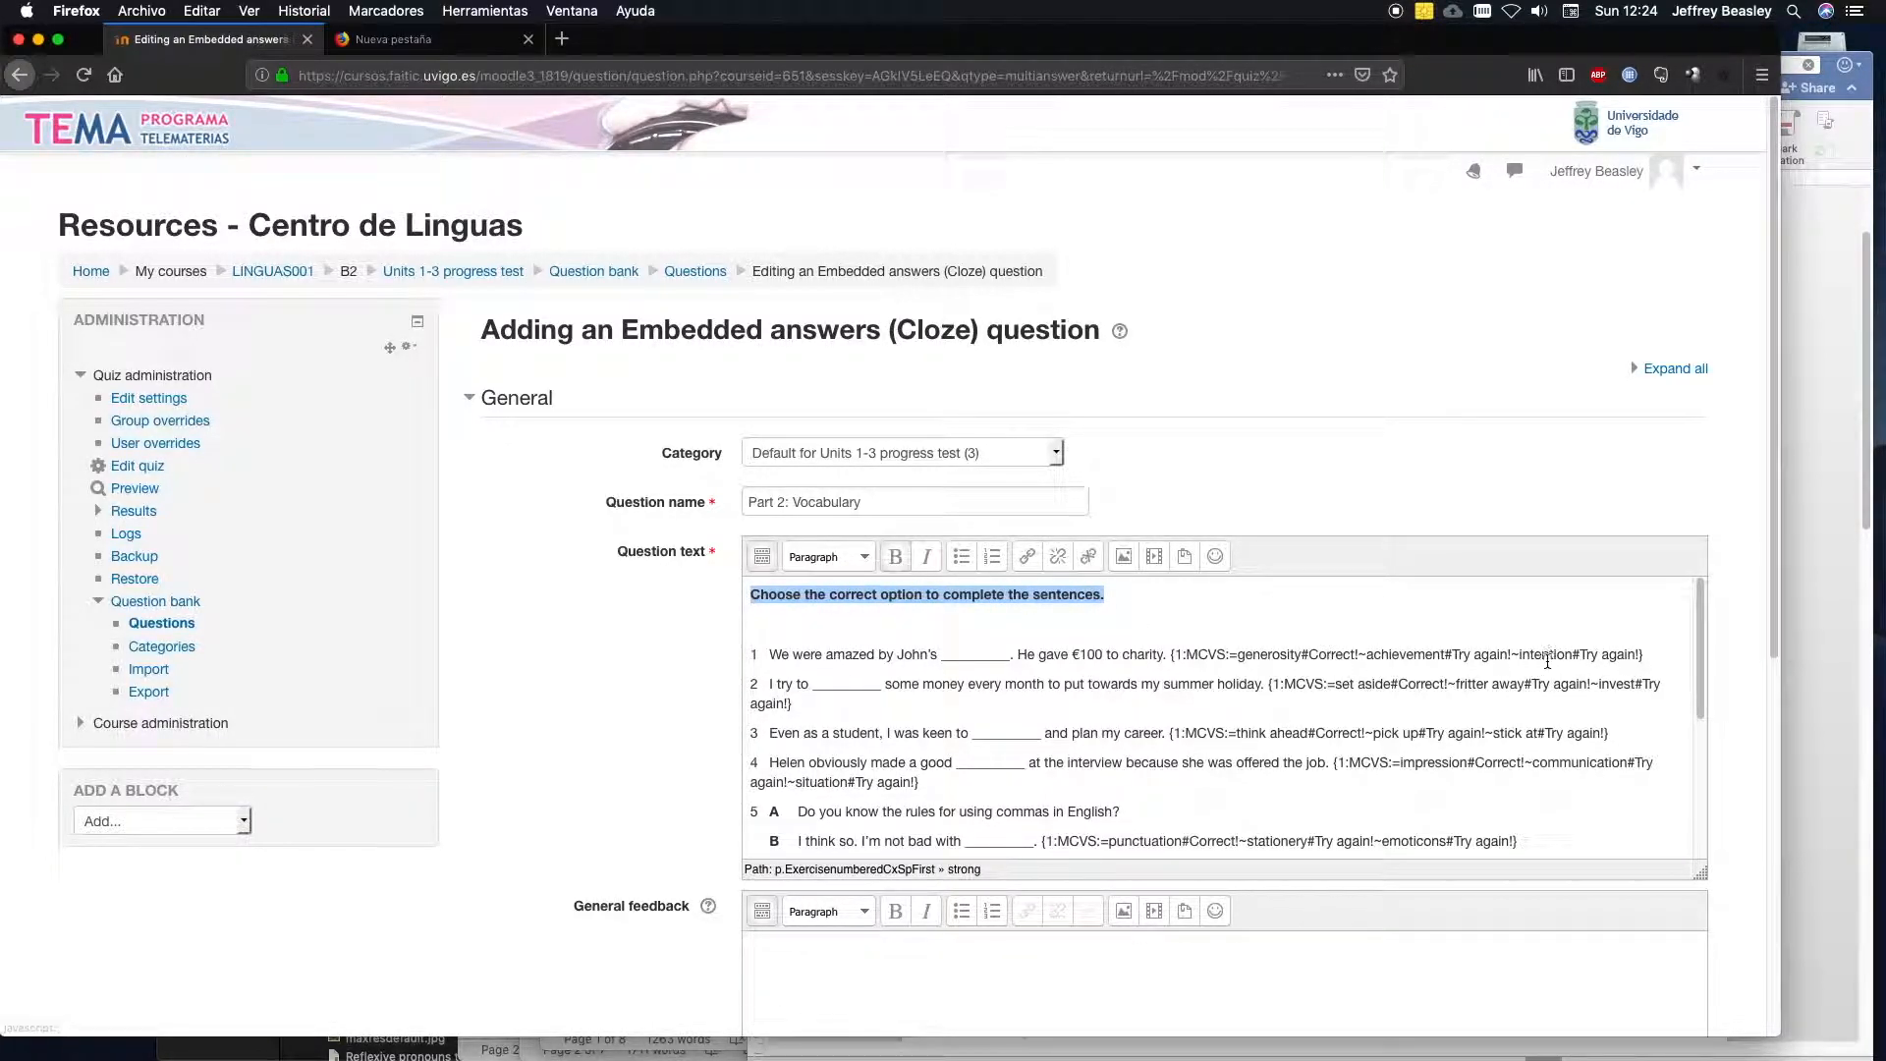
pyautogui.moveTo(1697, 660); pyautogui.dragTo(1698, 652)
pyautogui.click(1043, 626)
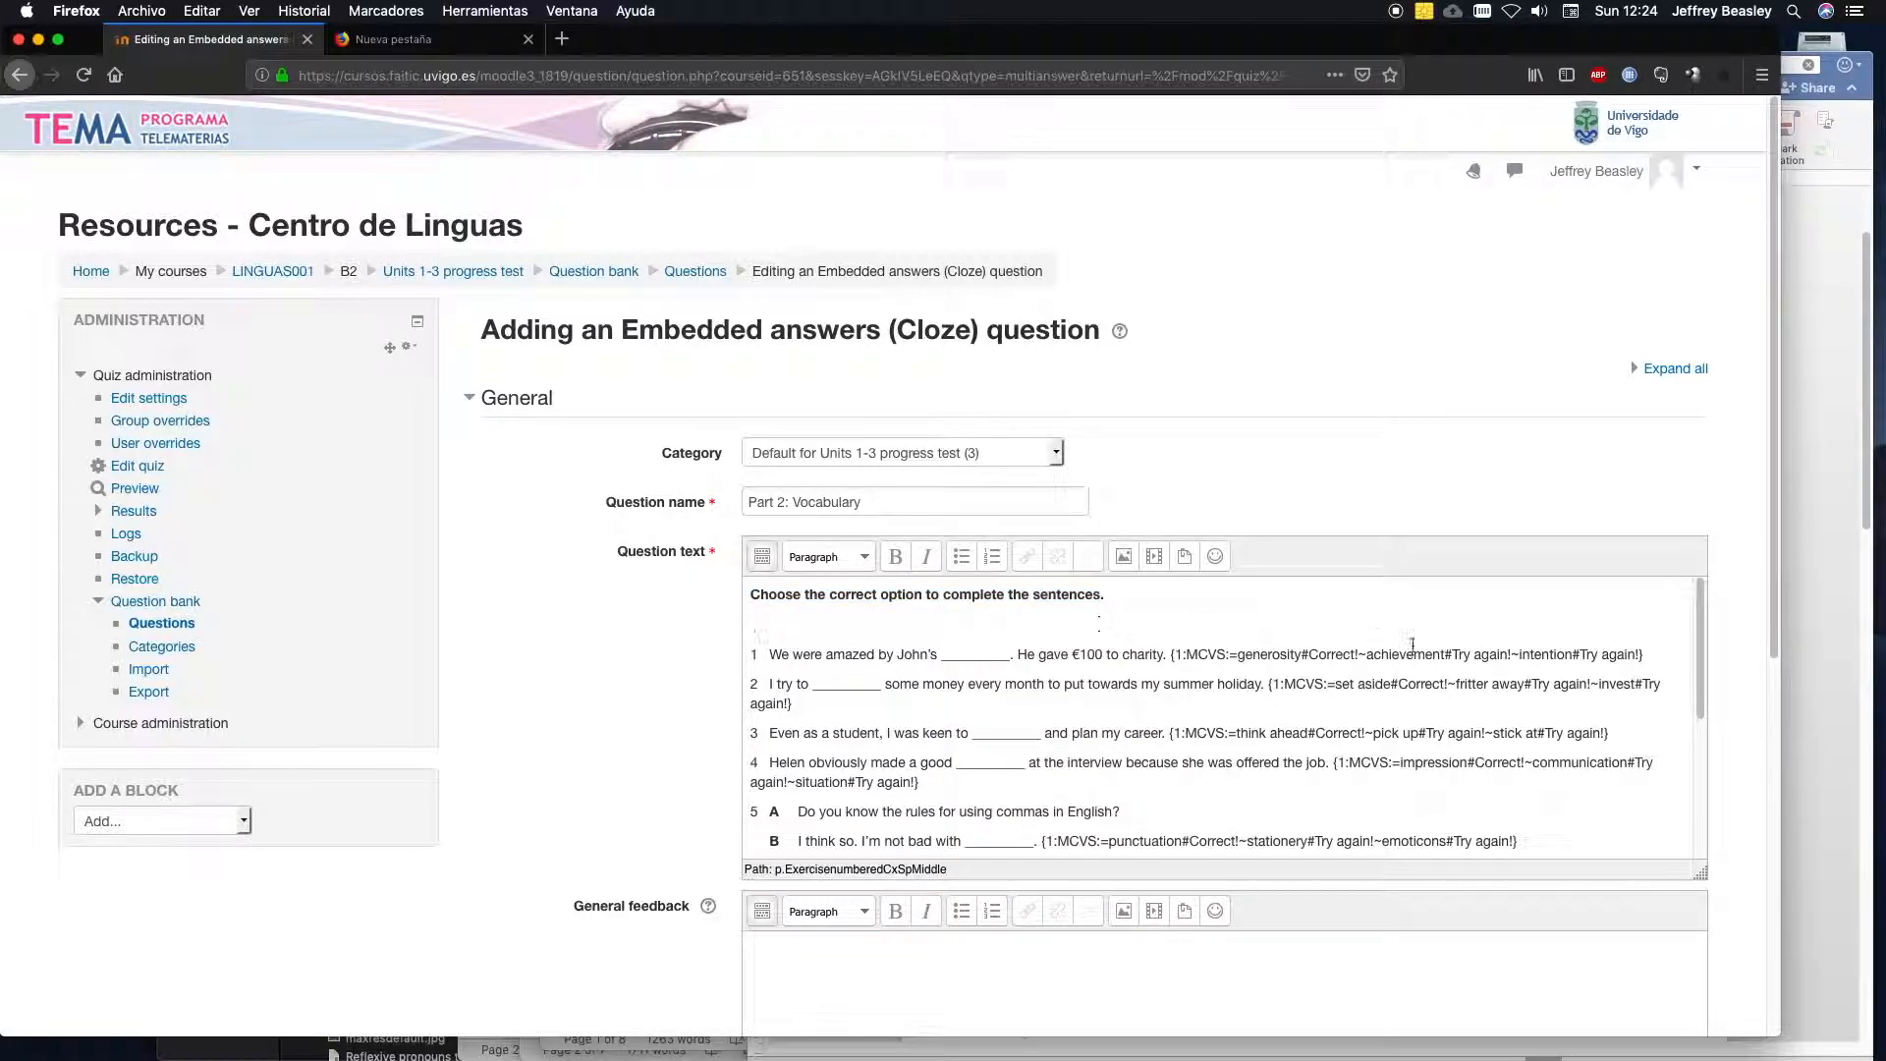
# Check the pasted text down to question 10, and decode and verify the question text.
pyautogui.moveTo(1702, 665); pyautogui.dragTo(1692, 824)
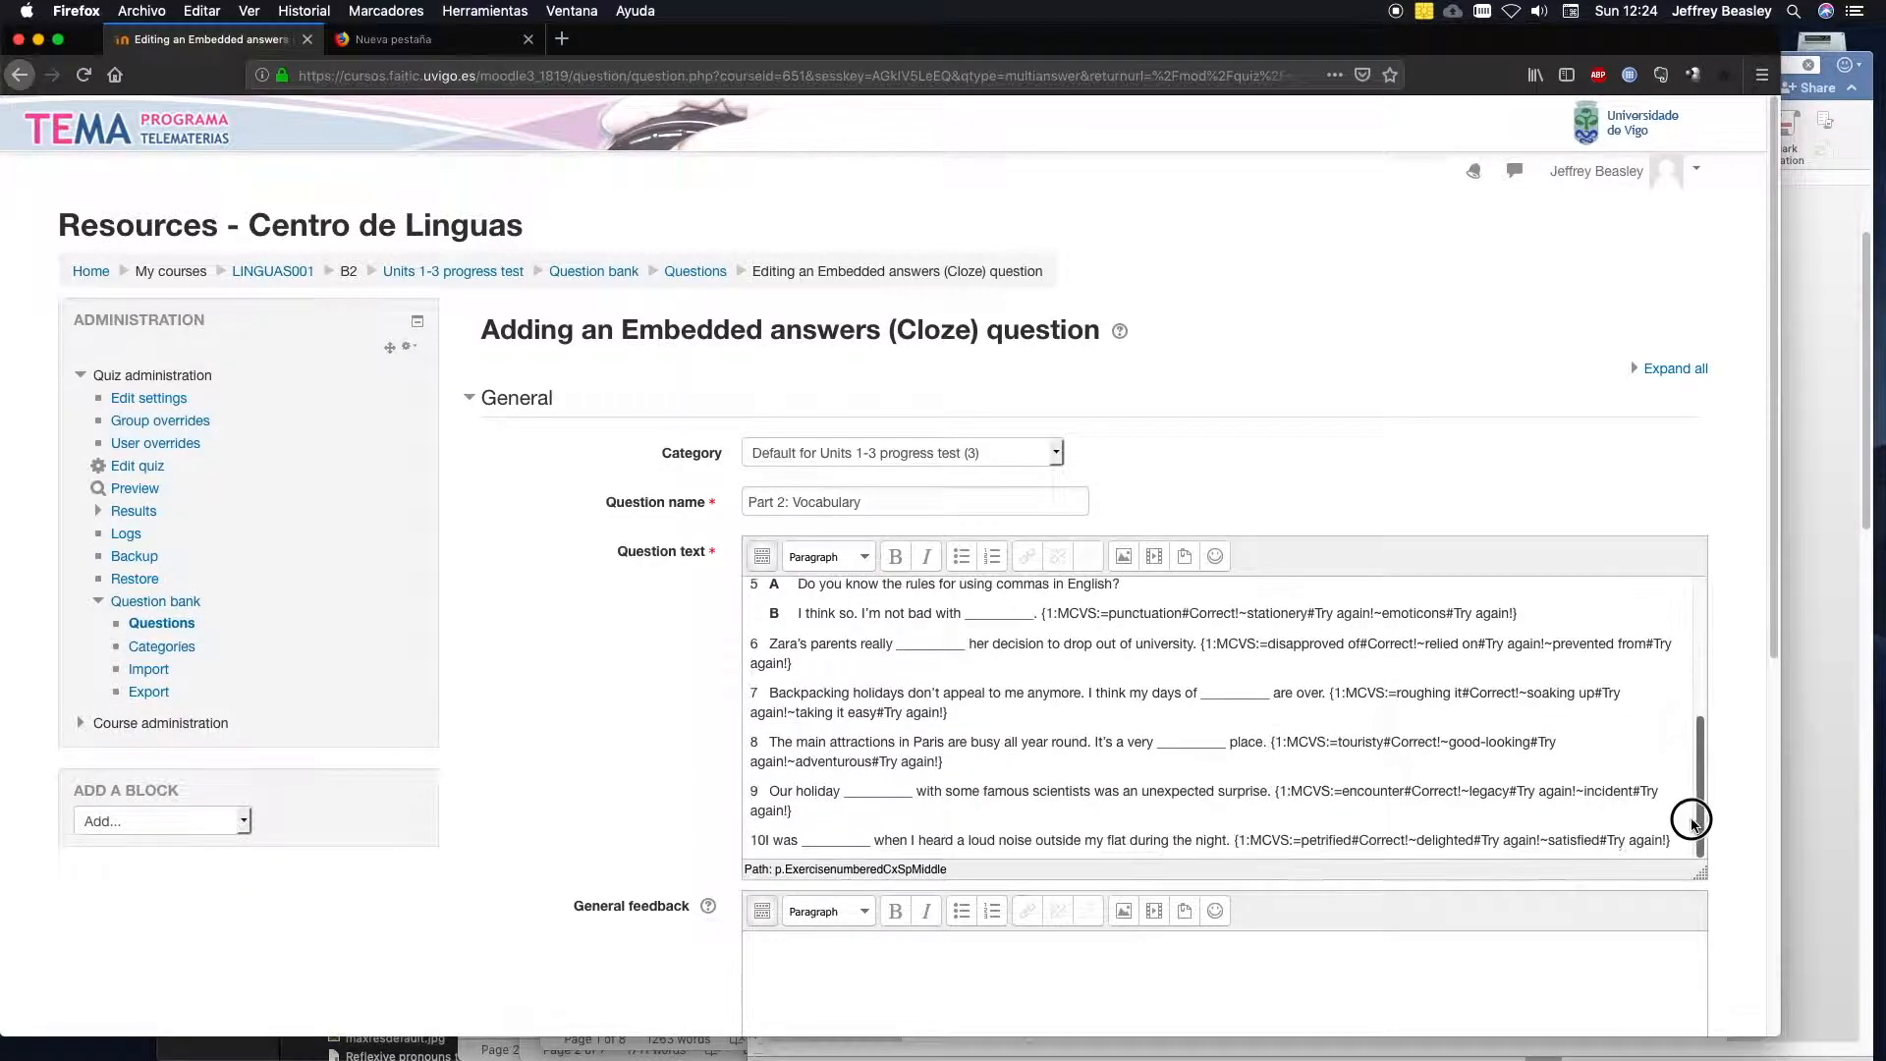
pyautogui.moveTo(1773, 644); pyautogui.dragTo(1759, 908)
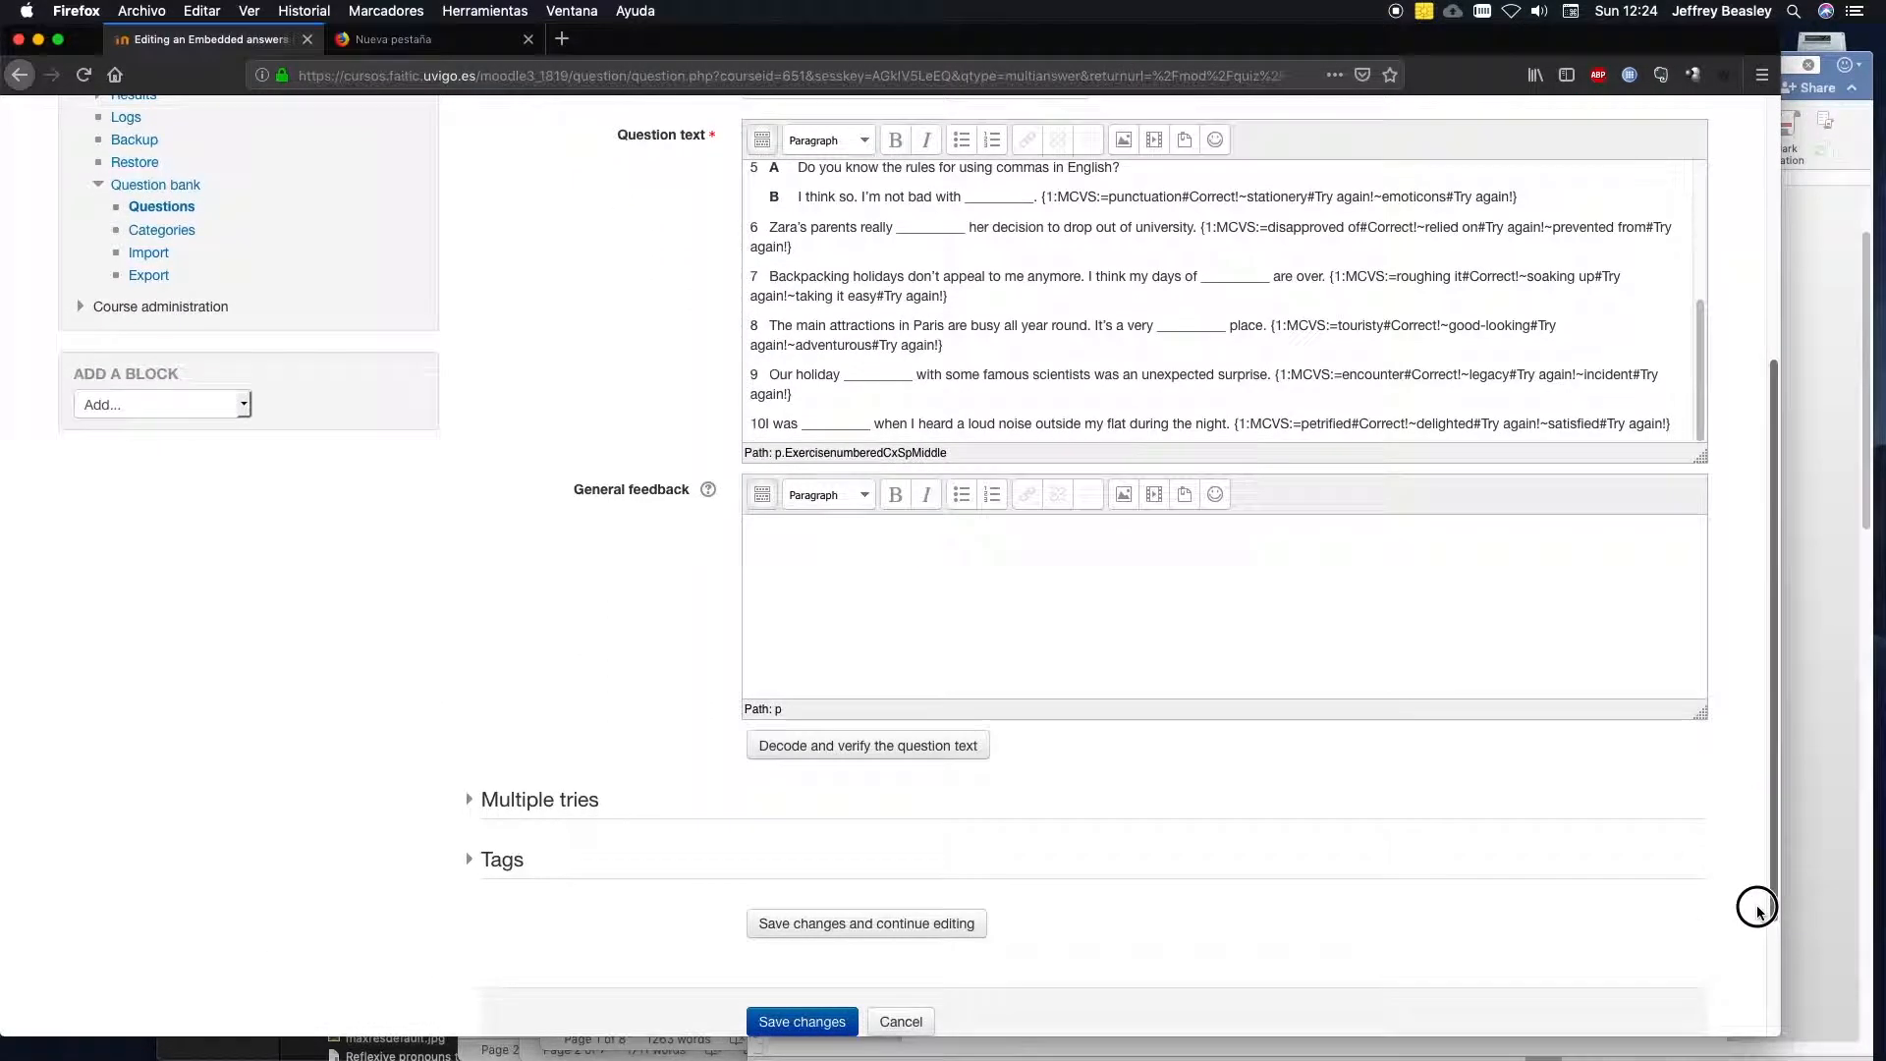
pyautogui.click(830, 749)
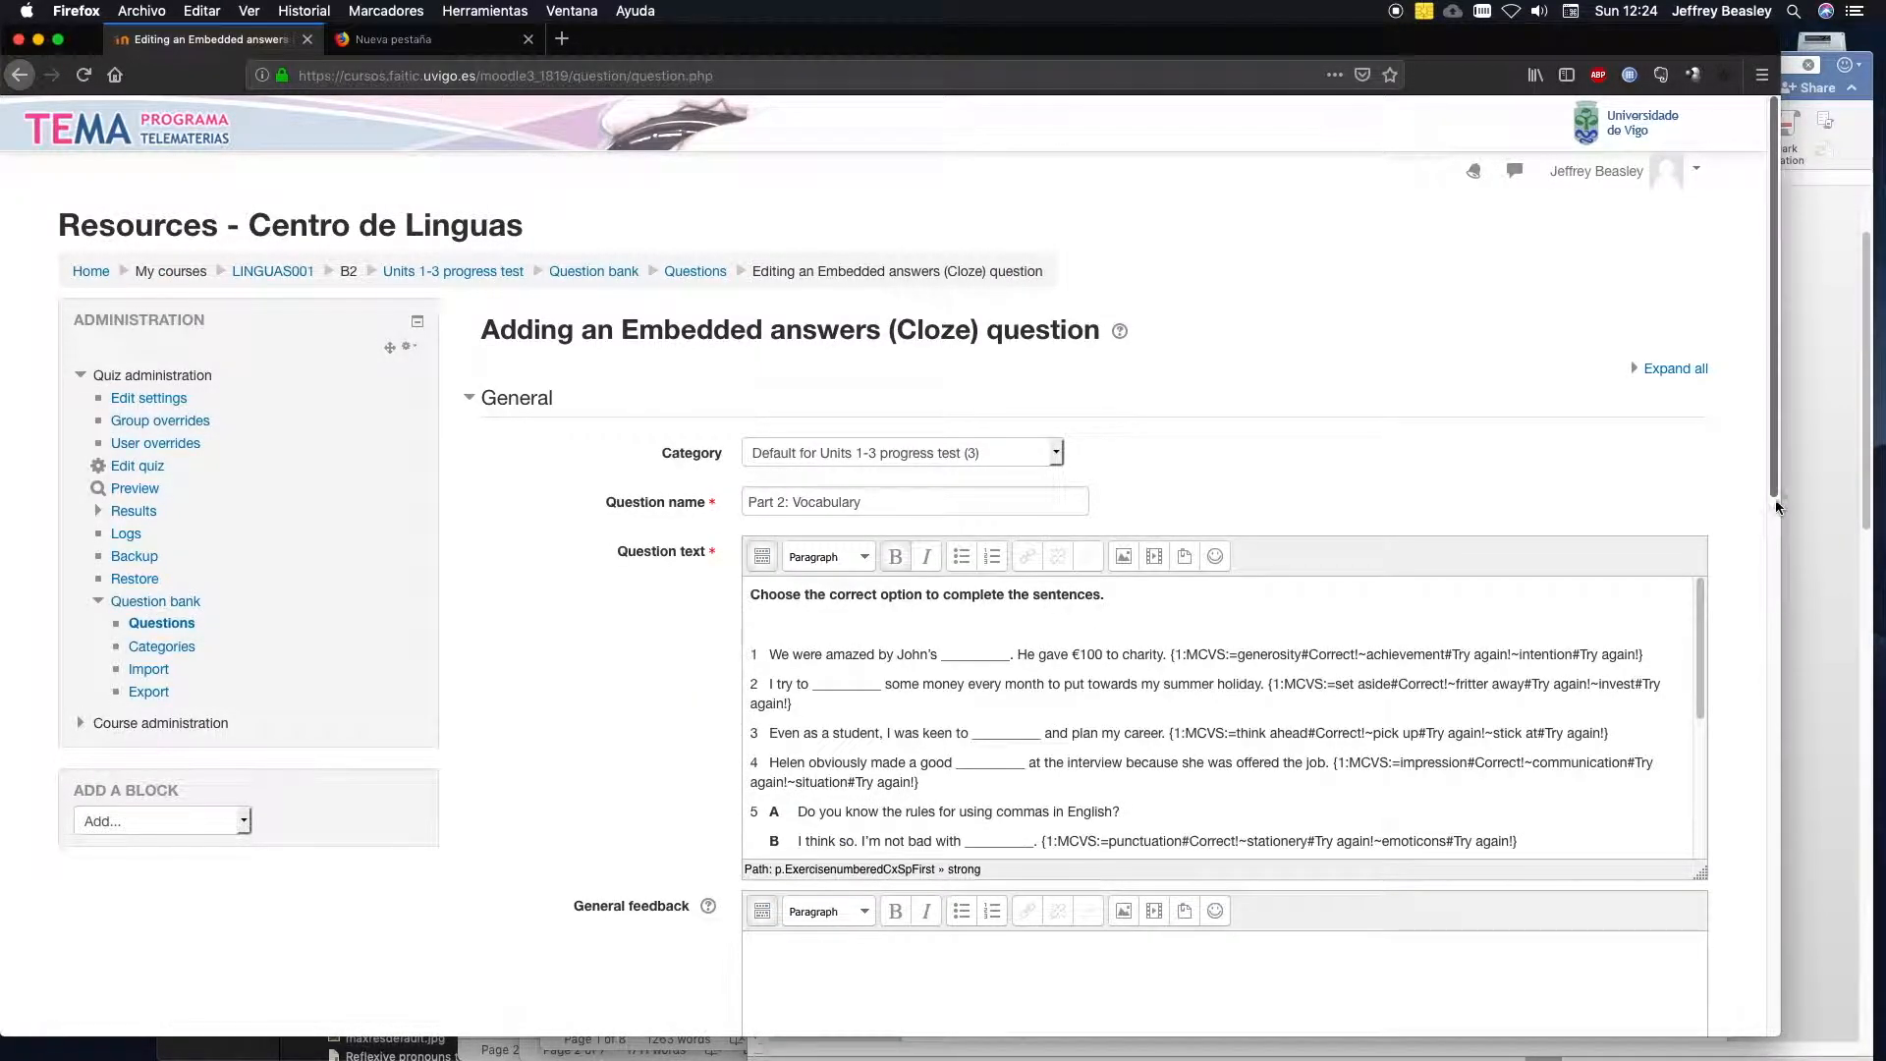
# Inspect the decoded definition, layout, answers, grades and feedback of Question {#1}, and collapse its details.
pyautogui.moveTo(1771, 485); pyautogui.dragTo(1800, 856)
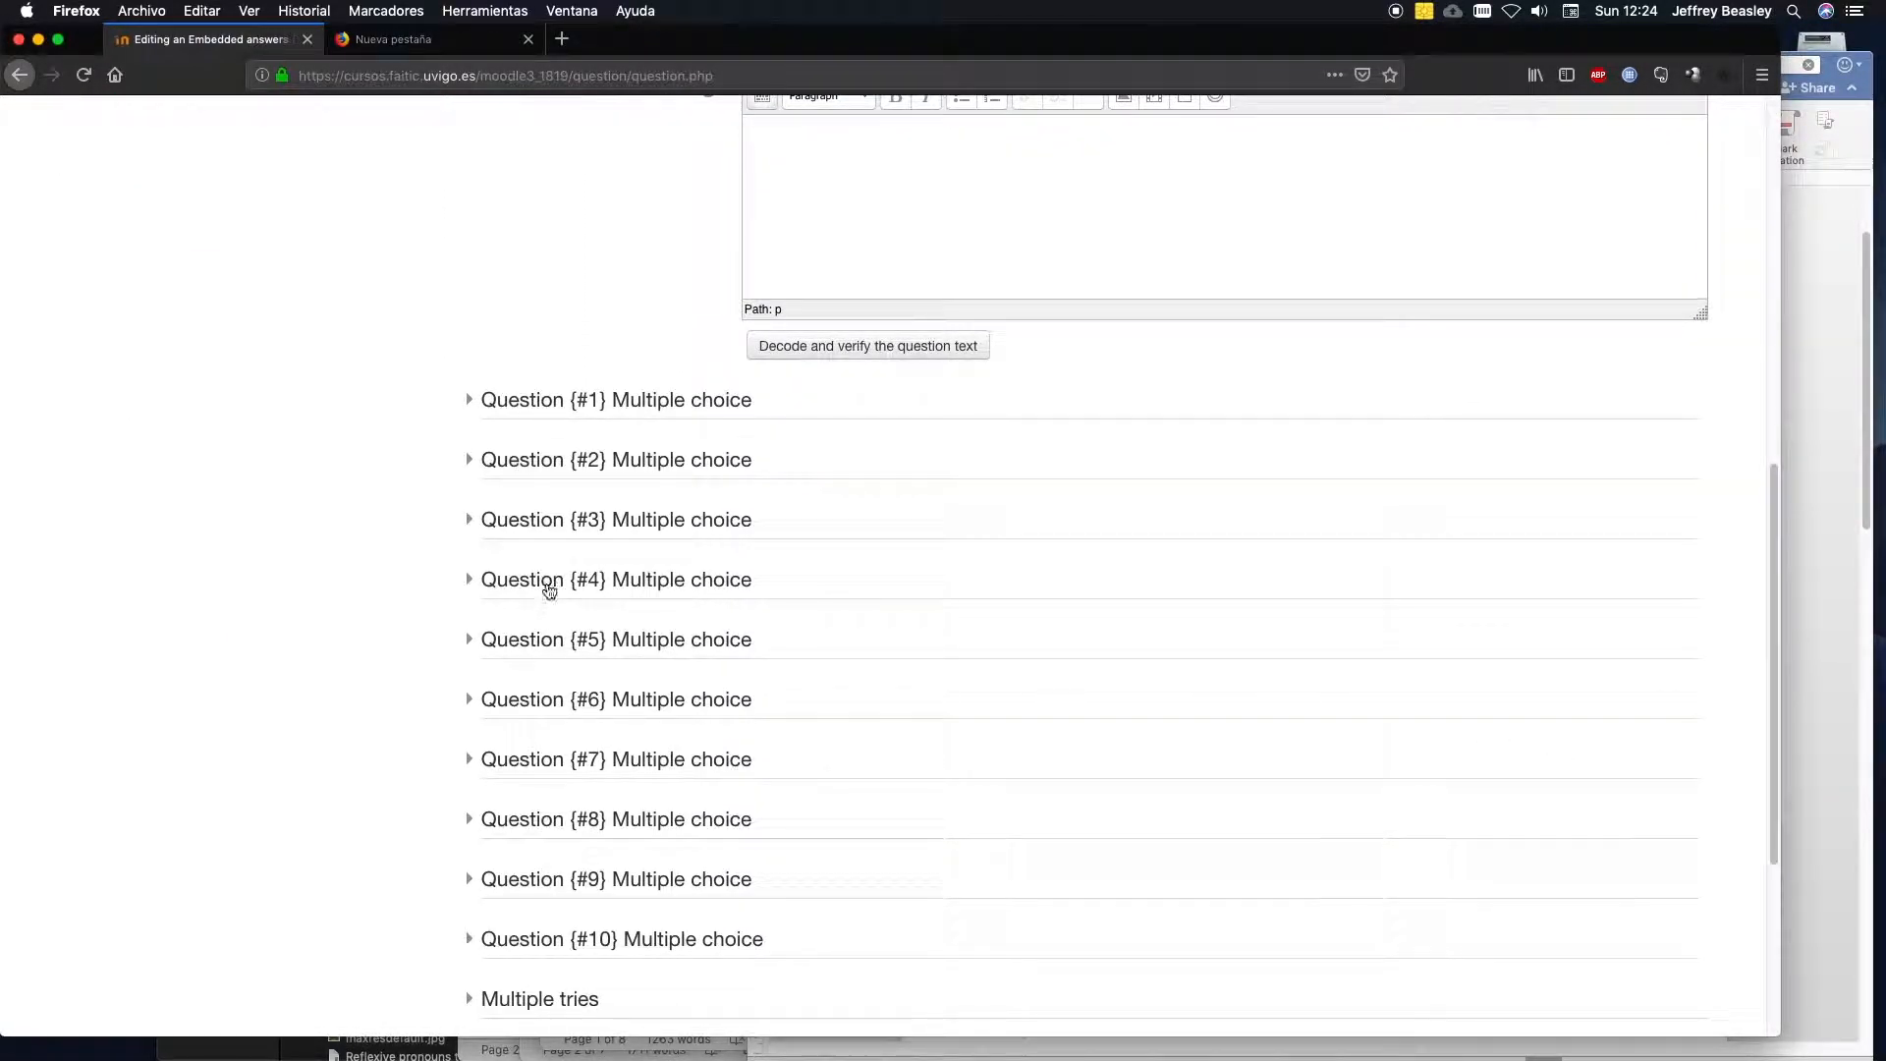
pyautogui.click(479, 405)
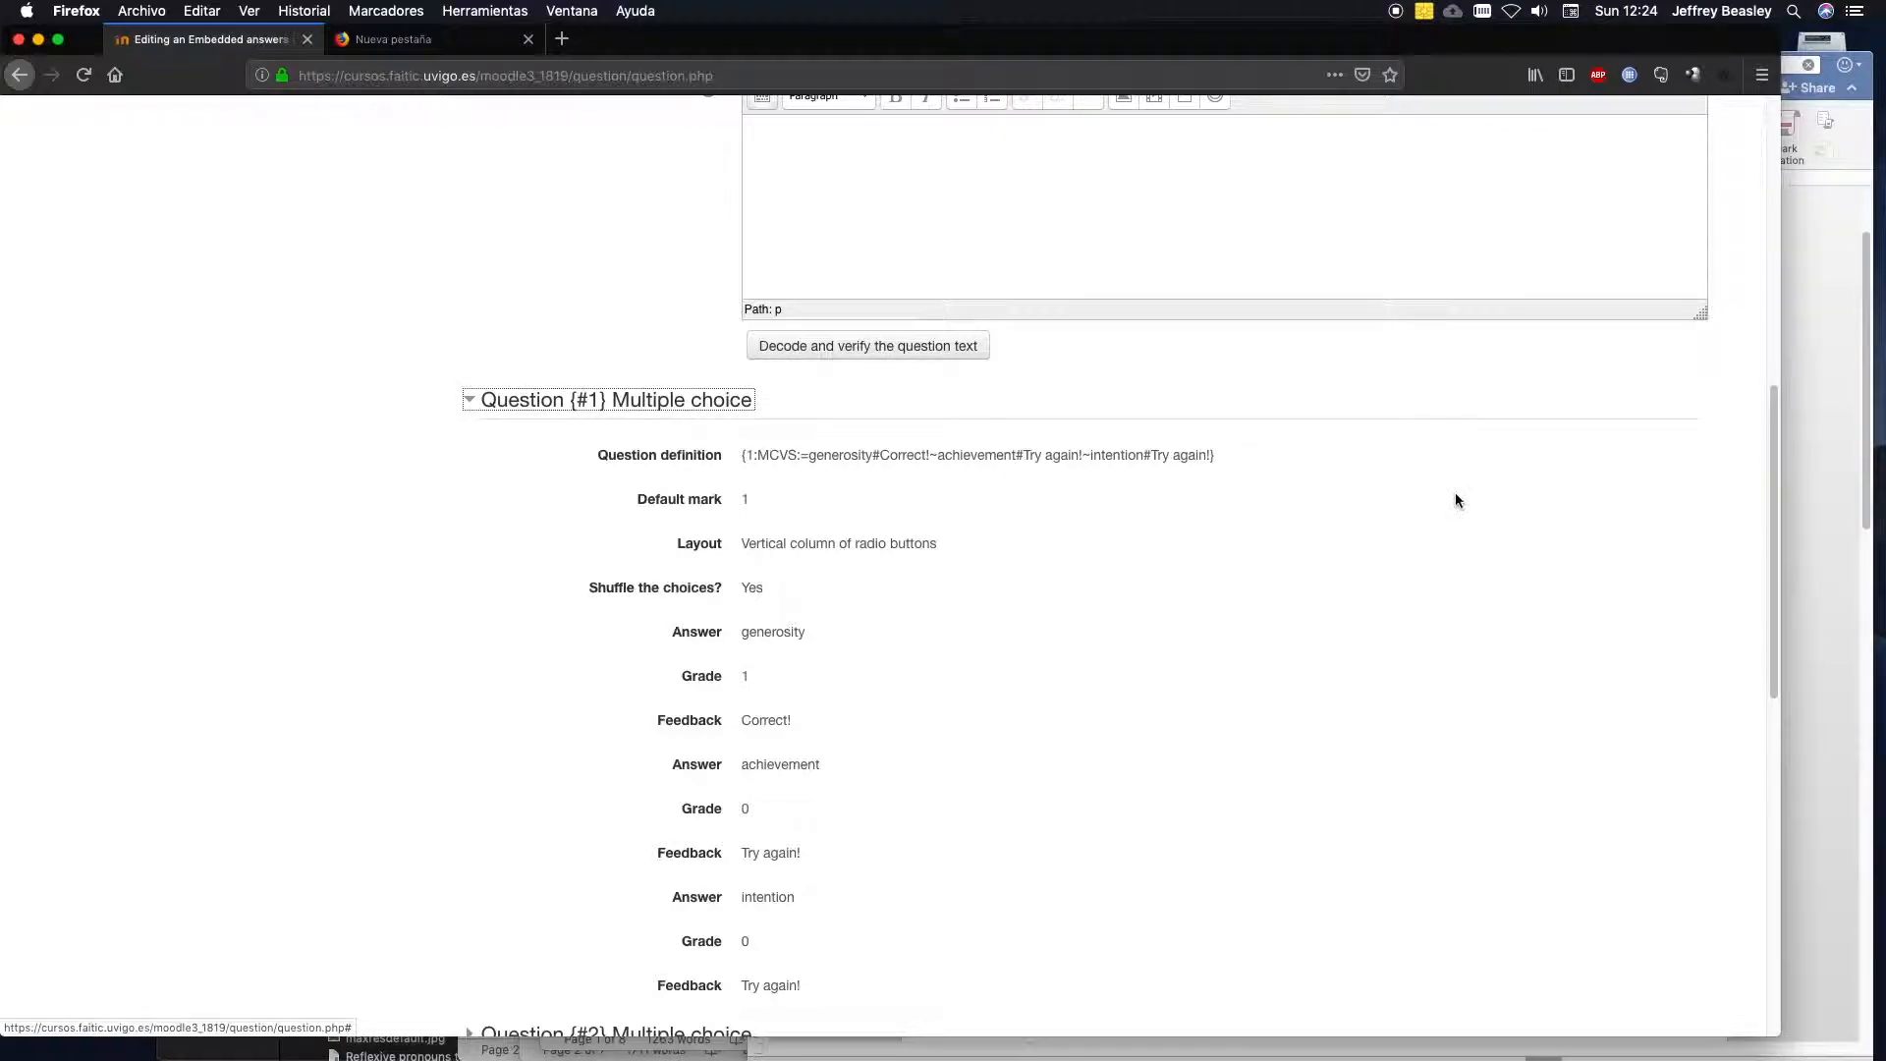
pyautogui.scroll(-3, 1768, 517)
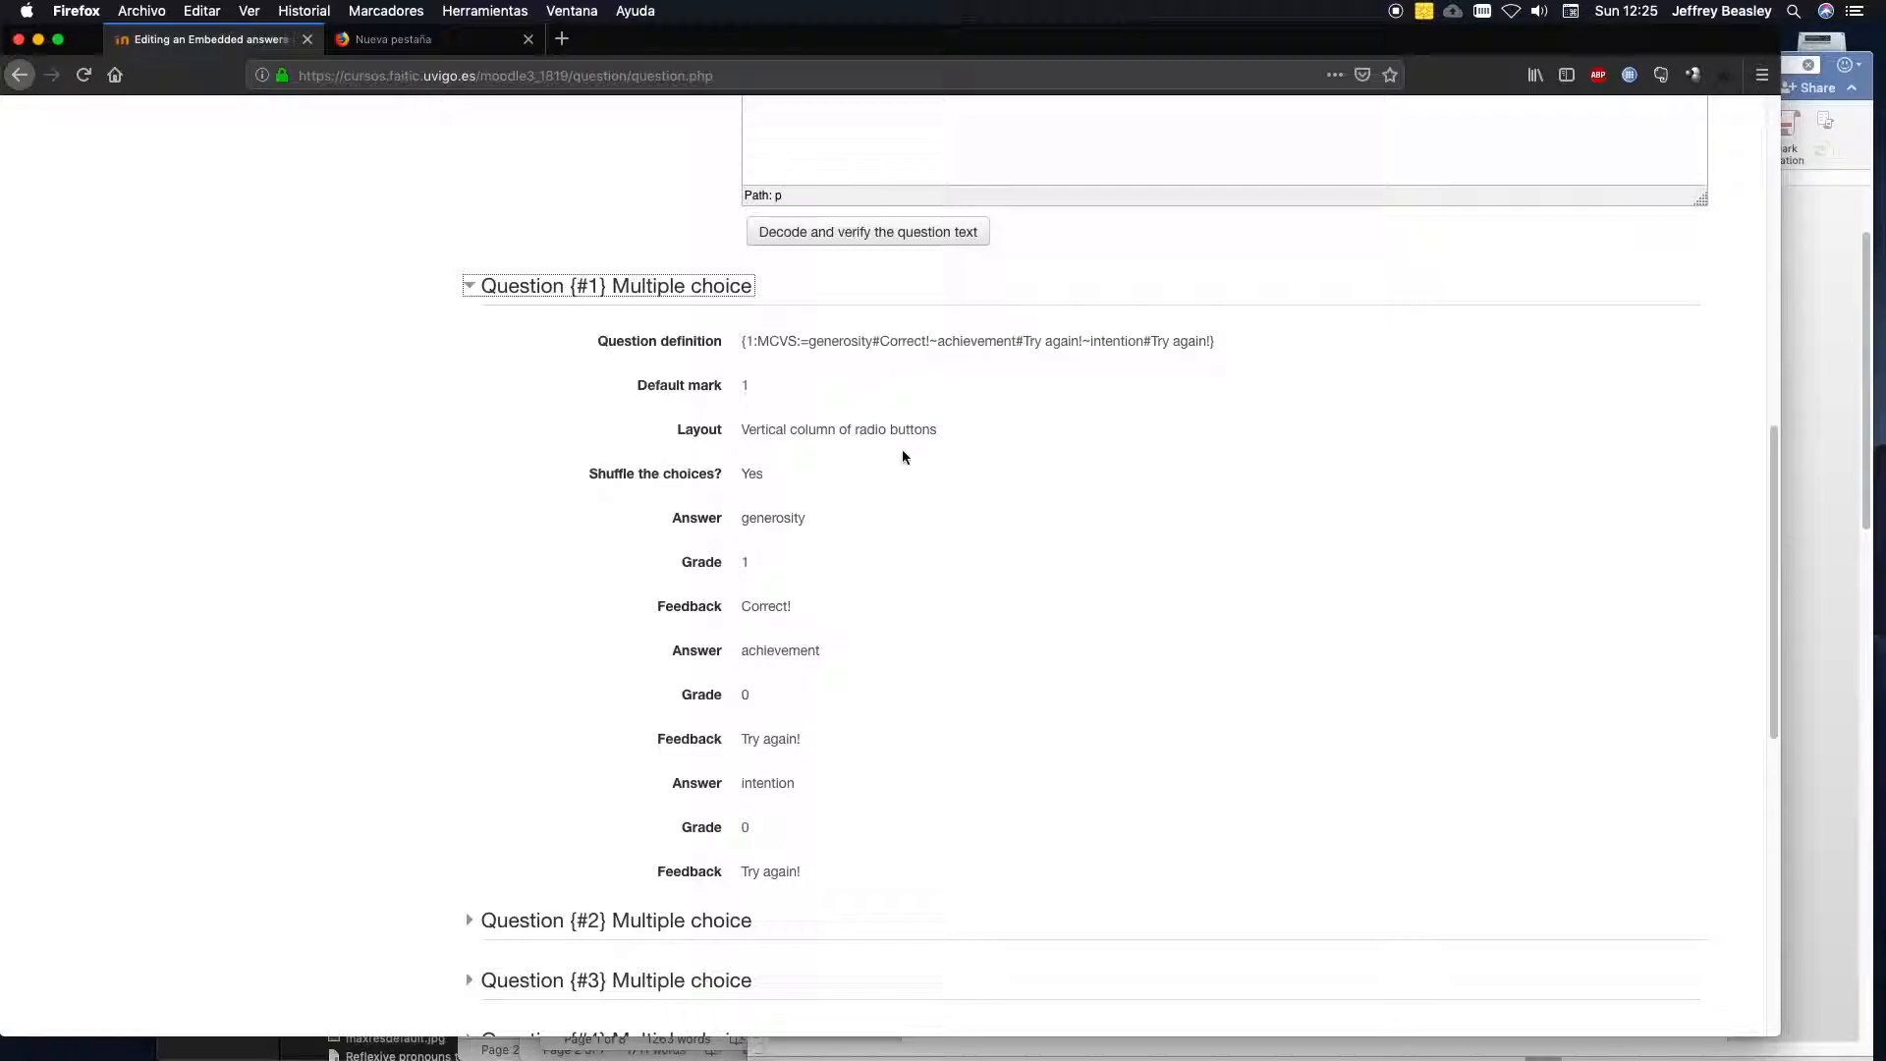
pyautogui.click(764, 606)
pyautogui.click(473, 288)
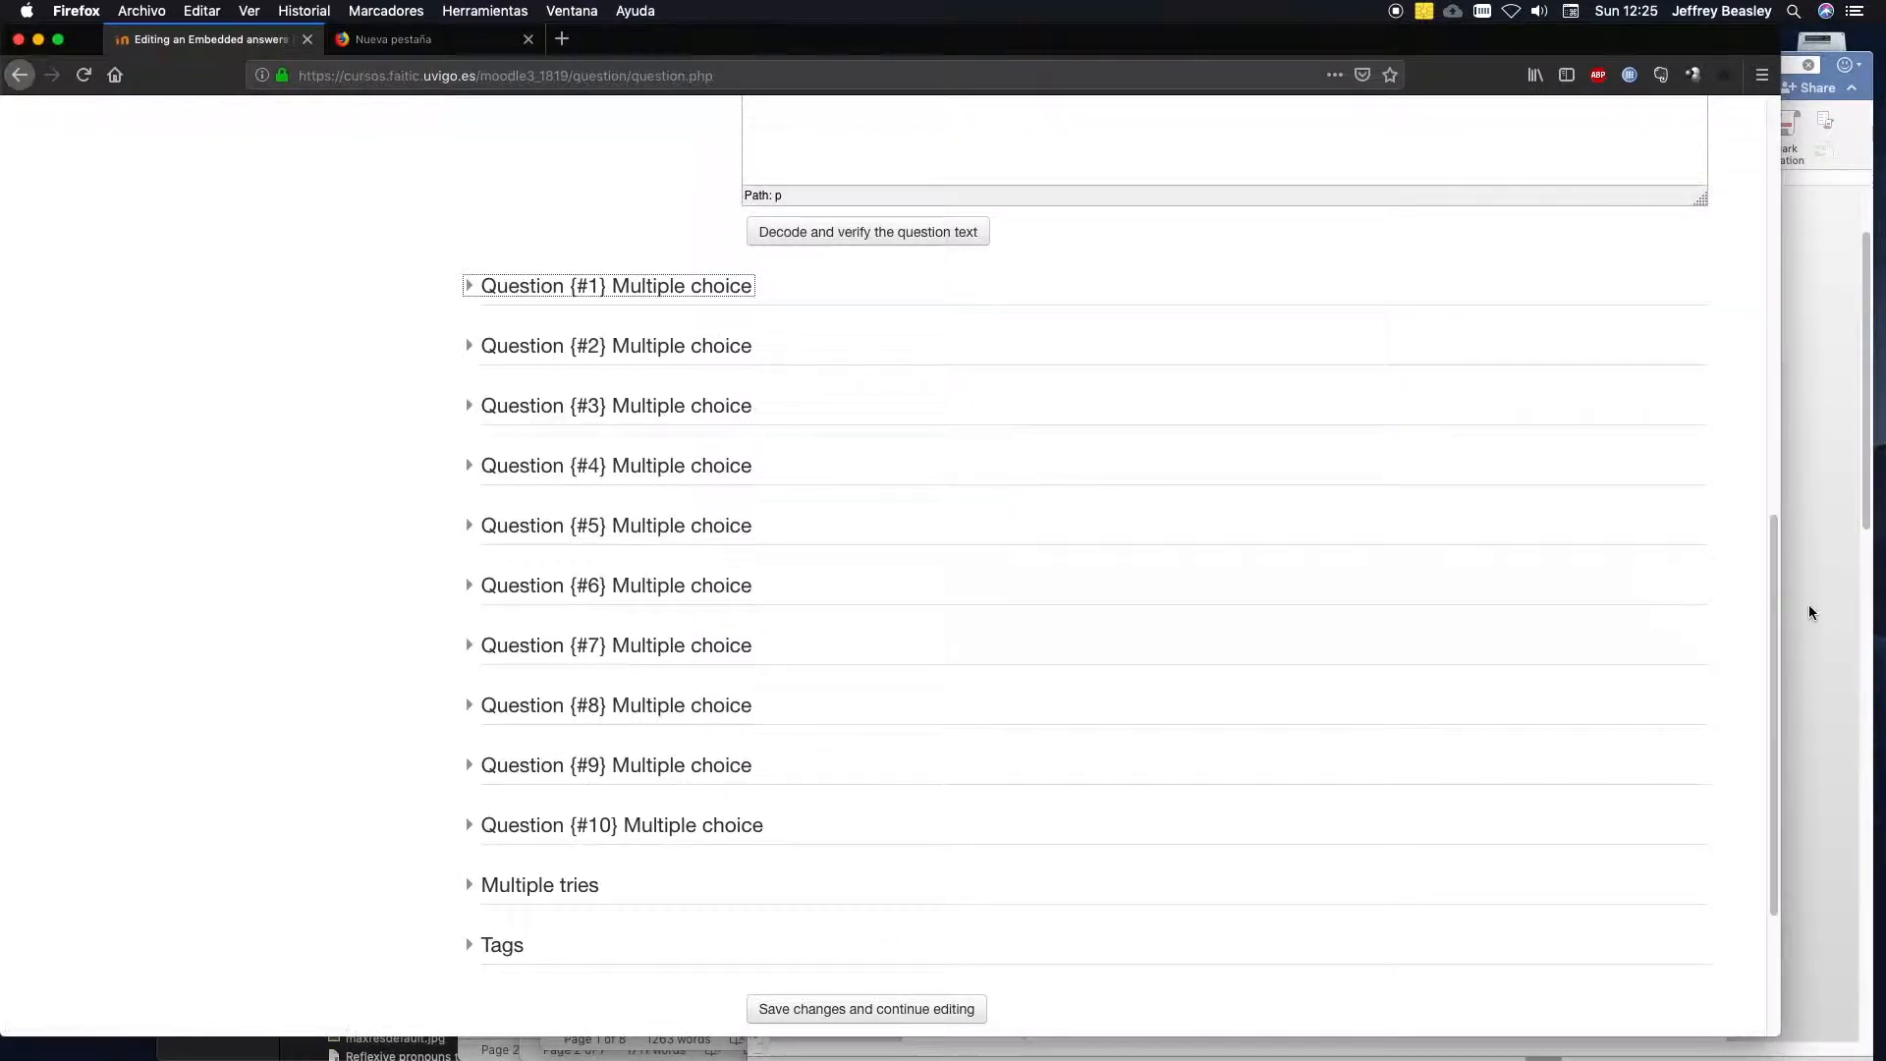
# Save the question while staying in the editor, and open its preview in an enlarged window.
pyautogui.moveTo(1773, 609); pyautogui.dragTo(1702, 700)
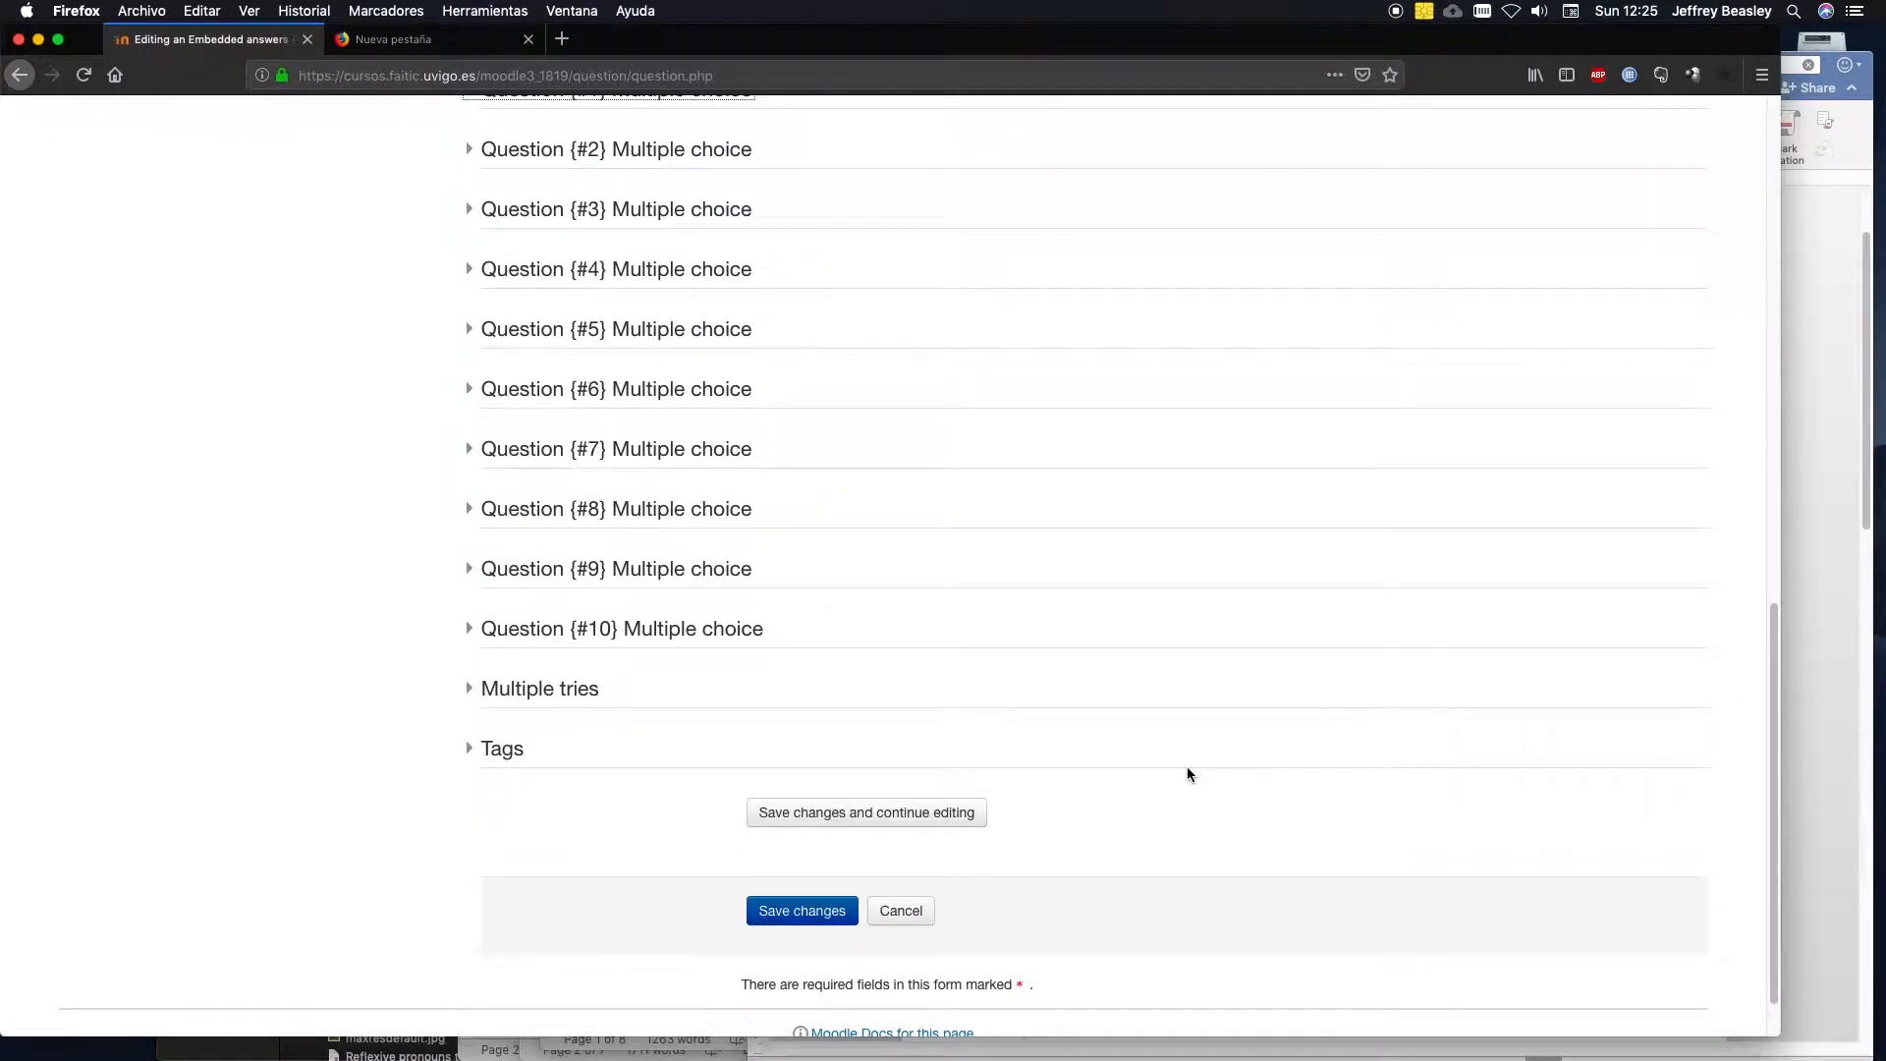
pyautogui.click(866, 819)
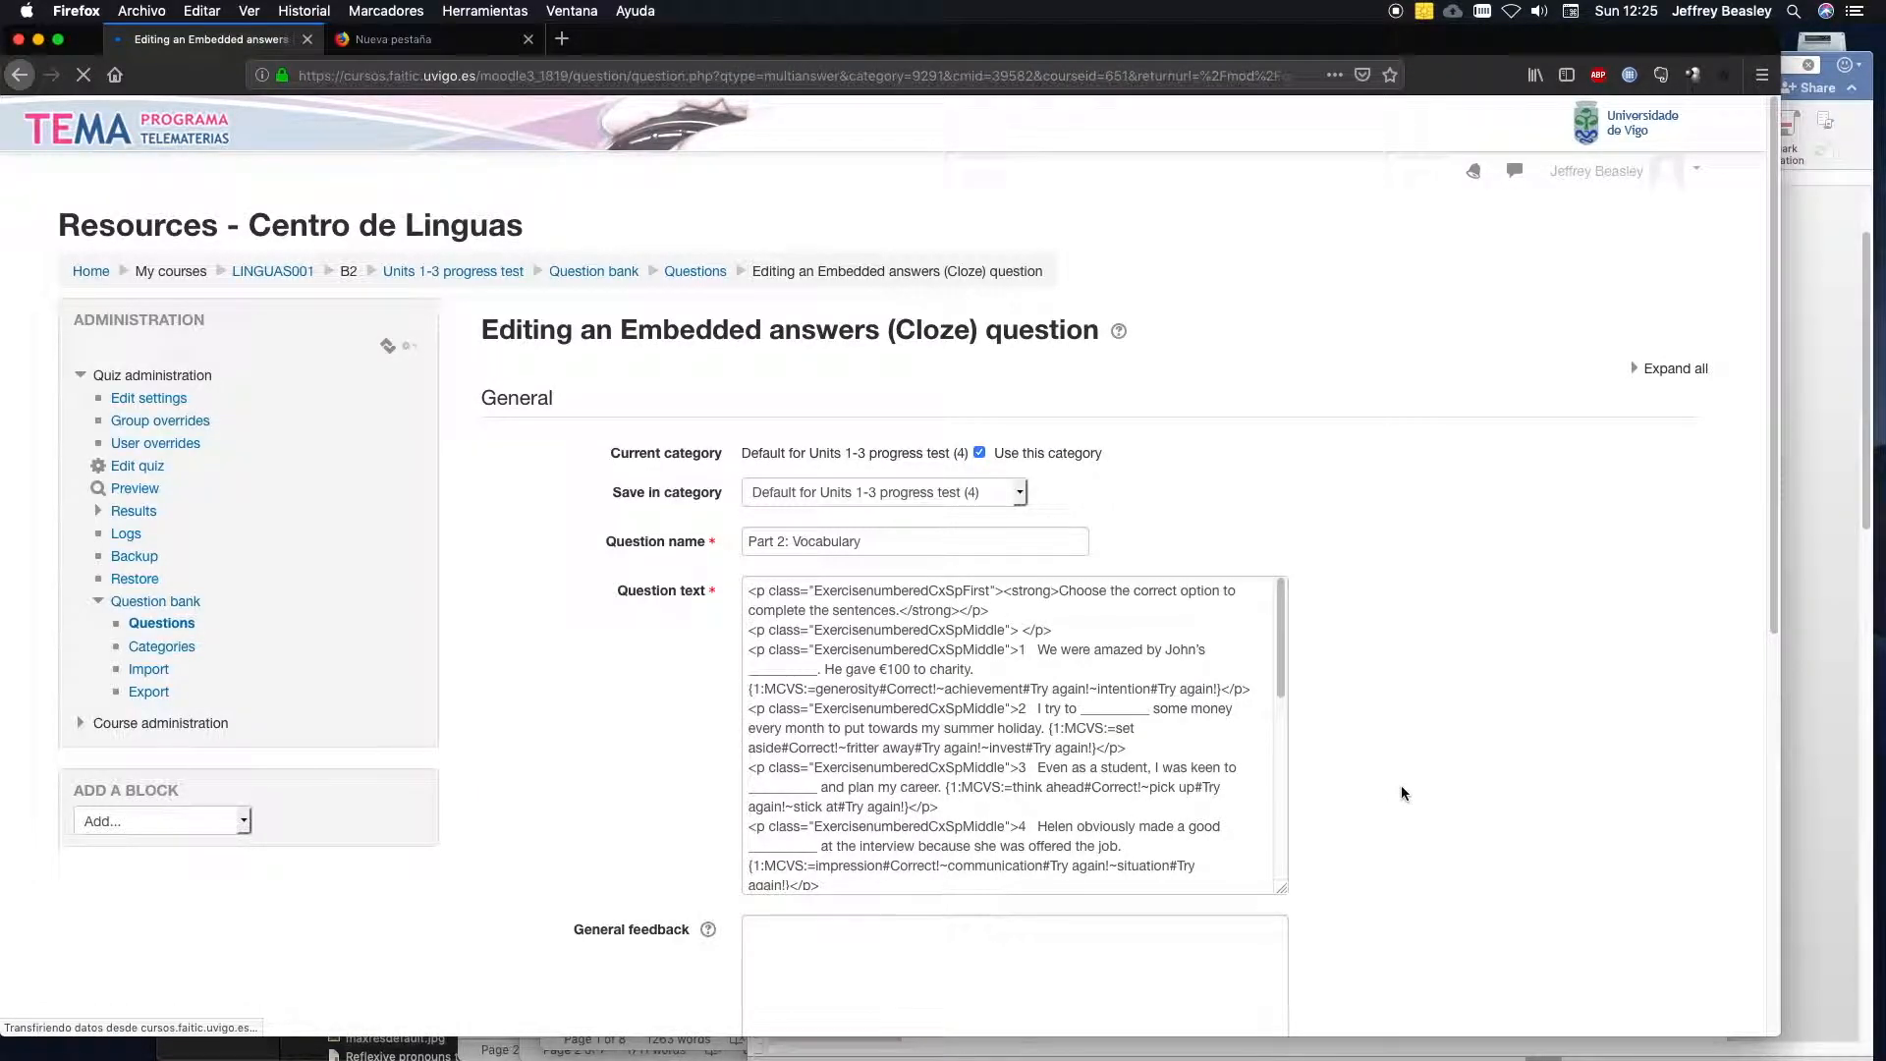
pyautogui.moveTo(1774, 595); pyautogui.dragTo(1784, 873)
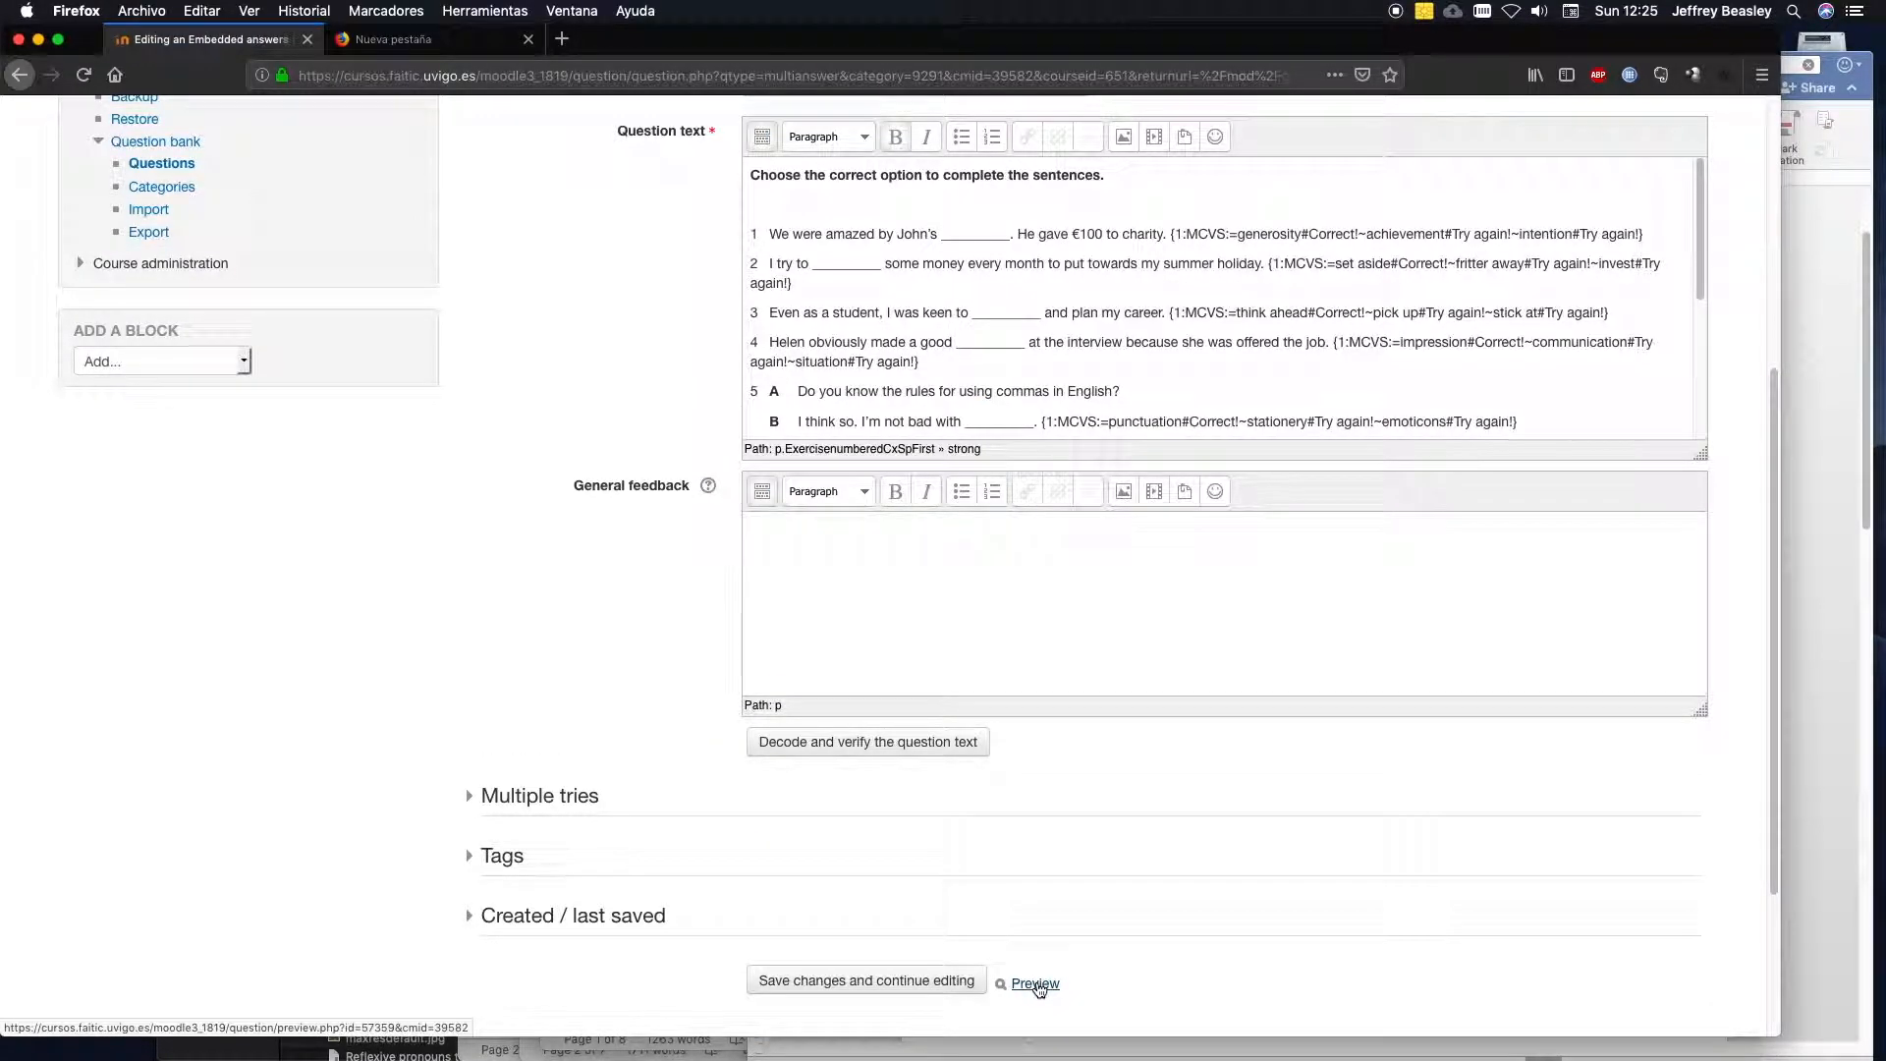
pyautogui.click(1036, 984)
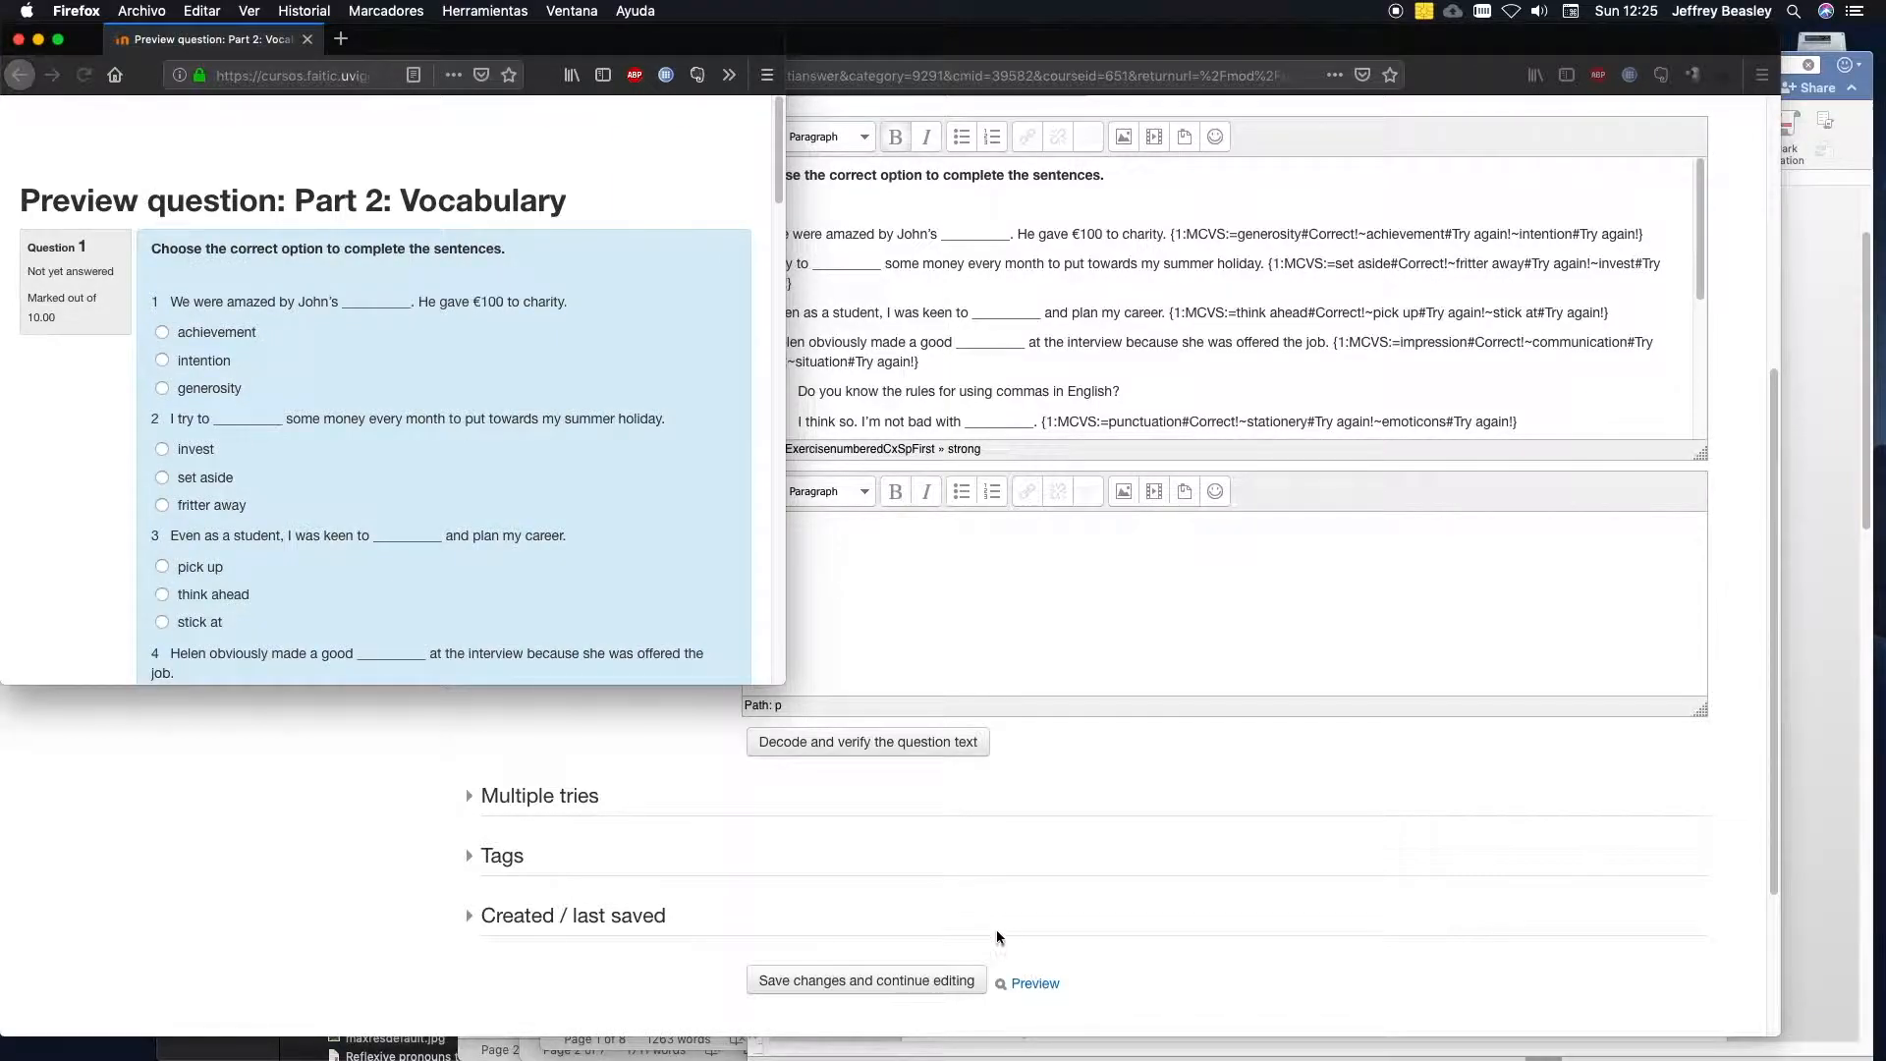
pyautogui.moveTo(785, 680); pyautogui.dragTo(1316, 974)
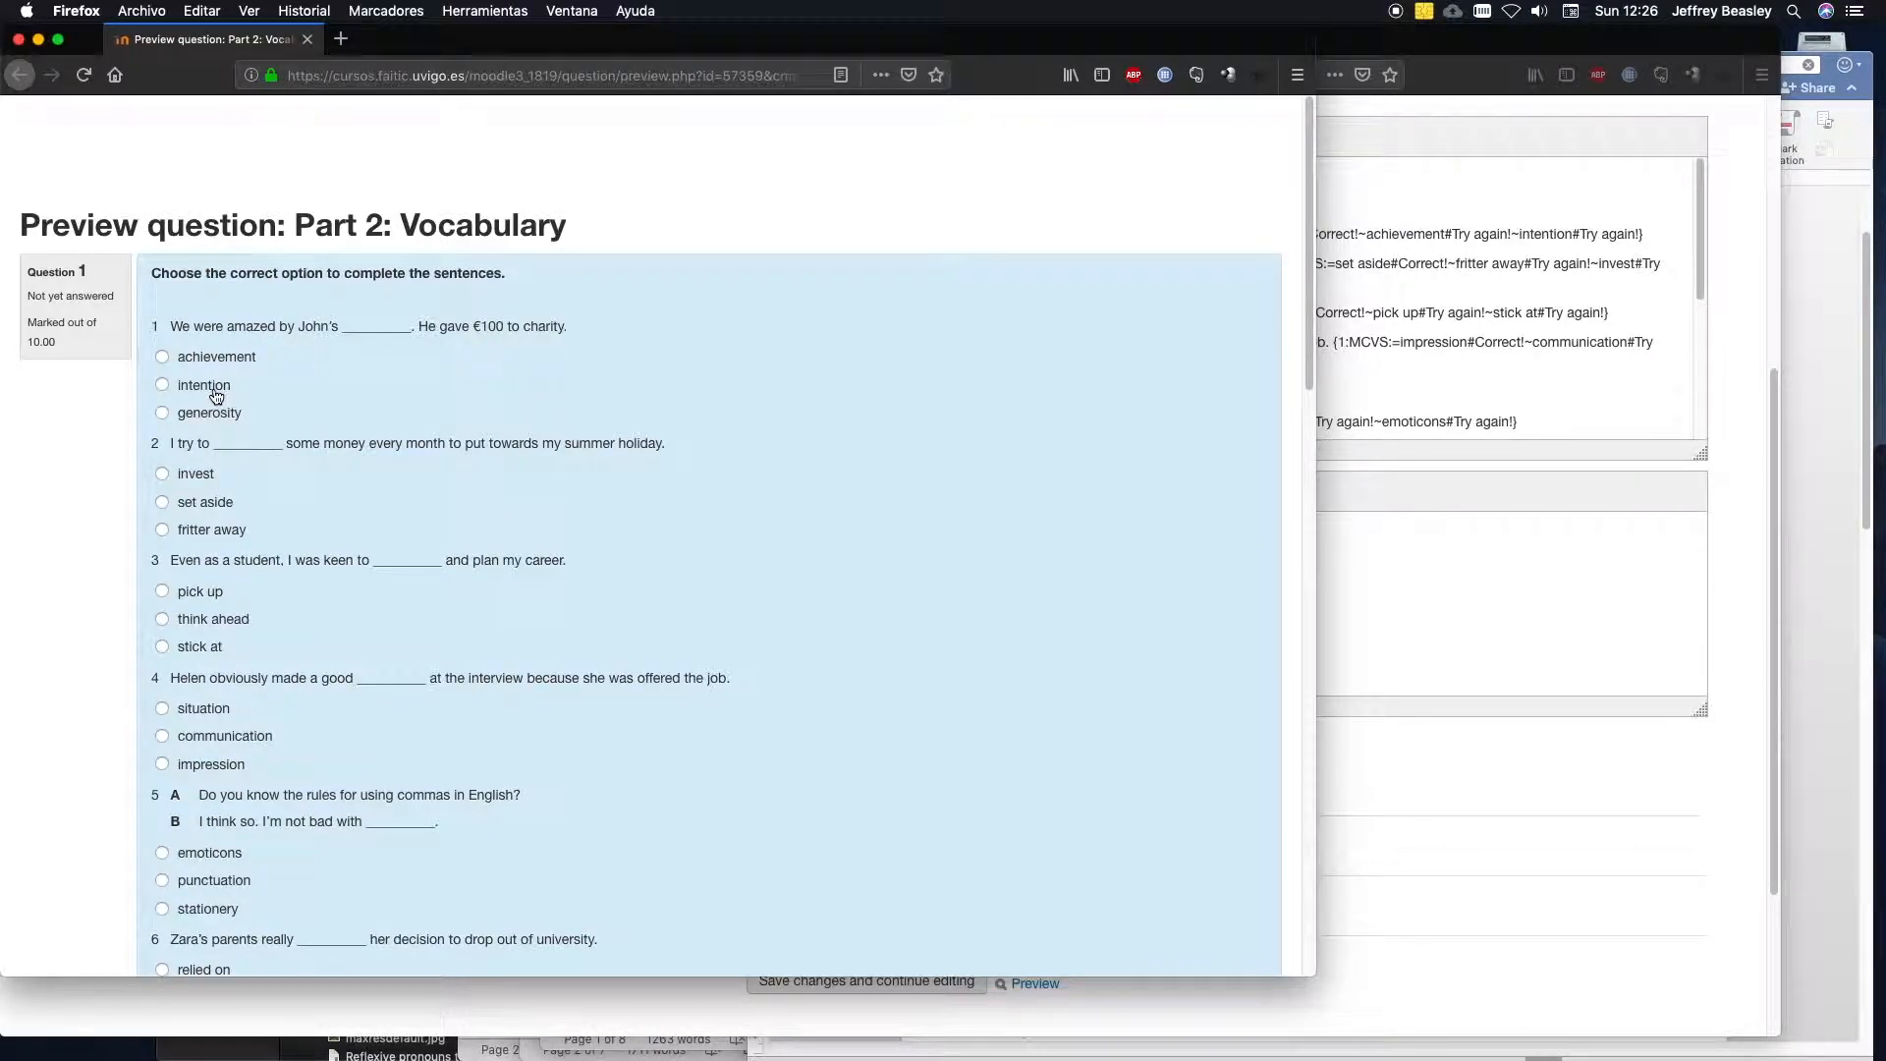
# Answer preview questions 1 to 4 with generosity, set aside, pick up and situation.
pyautogui.click(163, 416)
pyautogui.scroll(-3, 1302, 370)
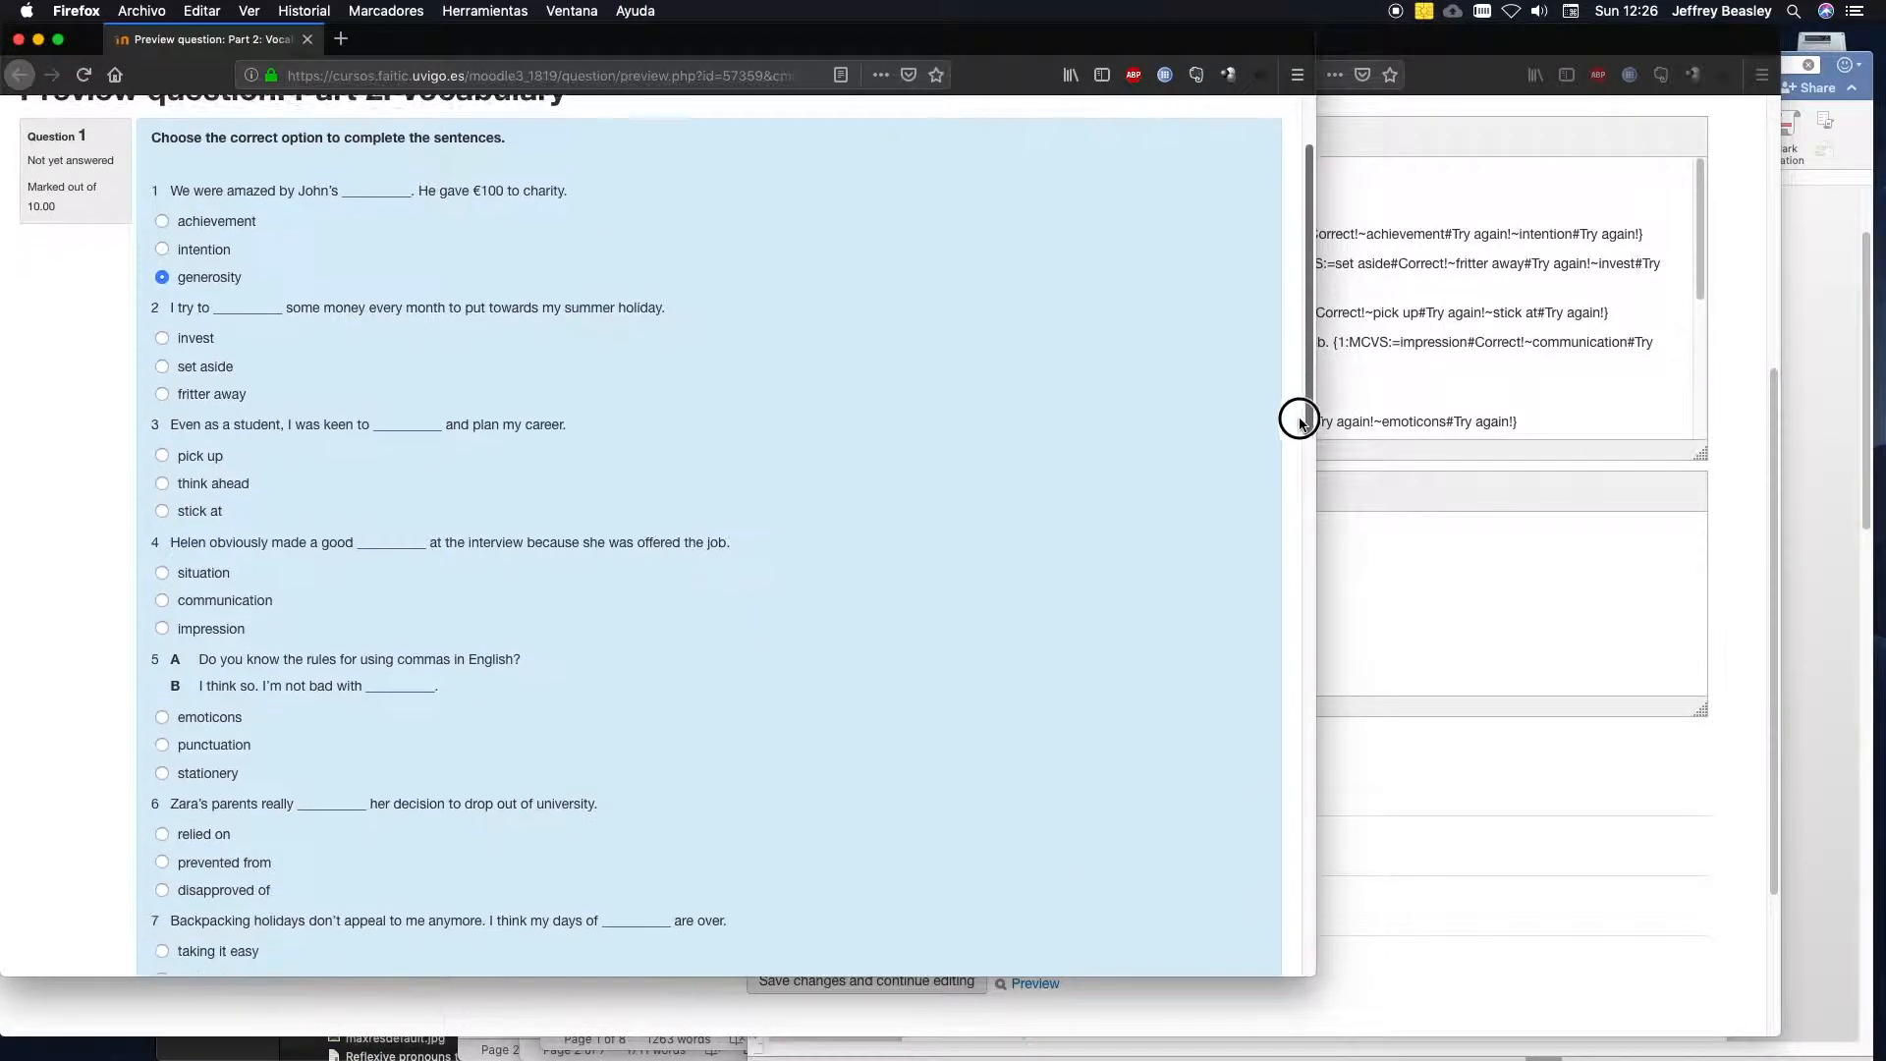
pyautogui.click(163, 366)
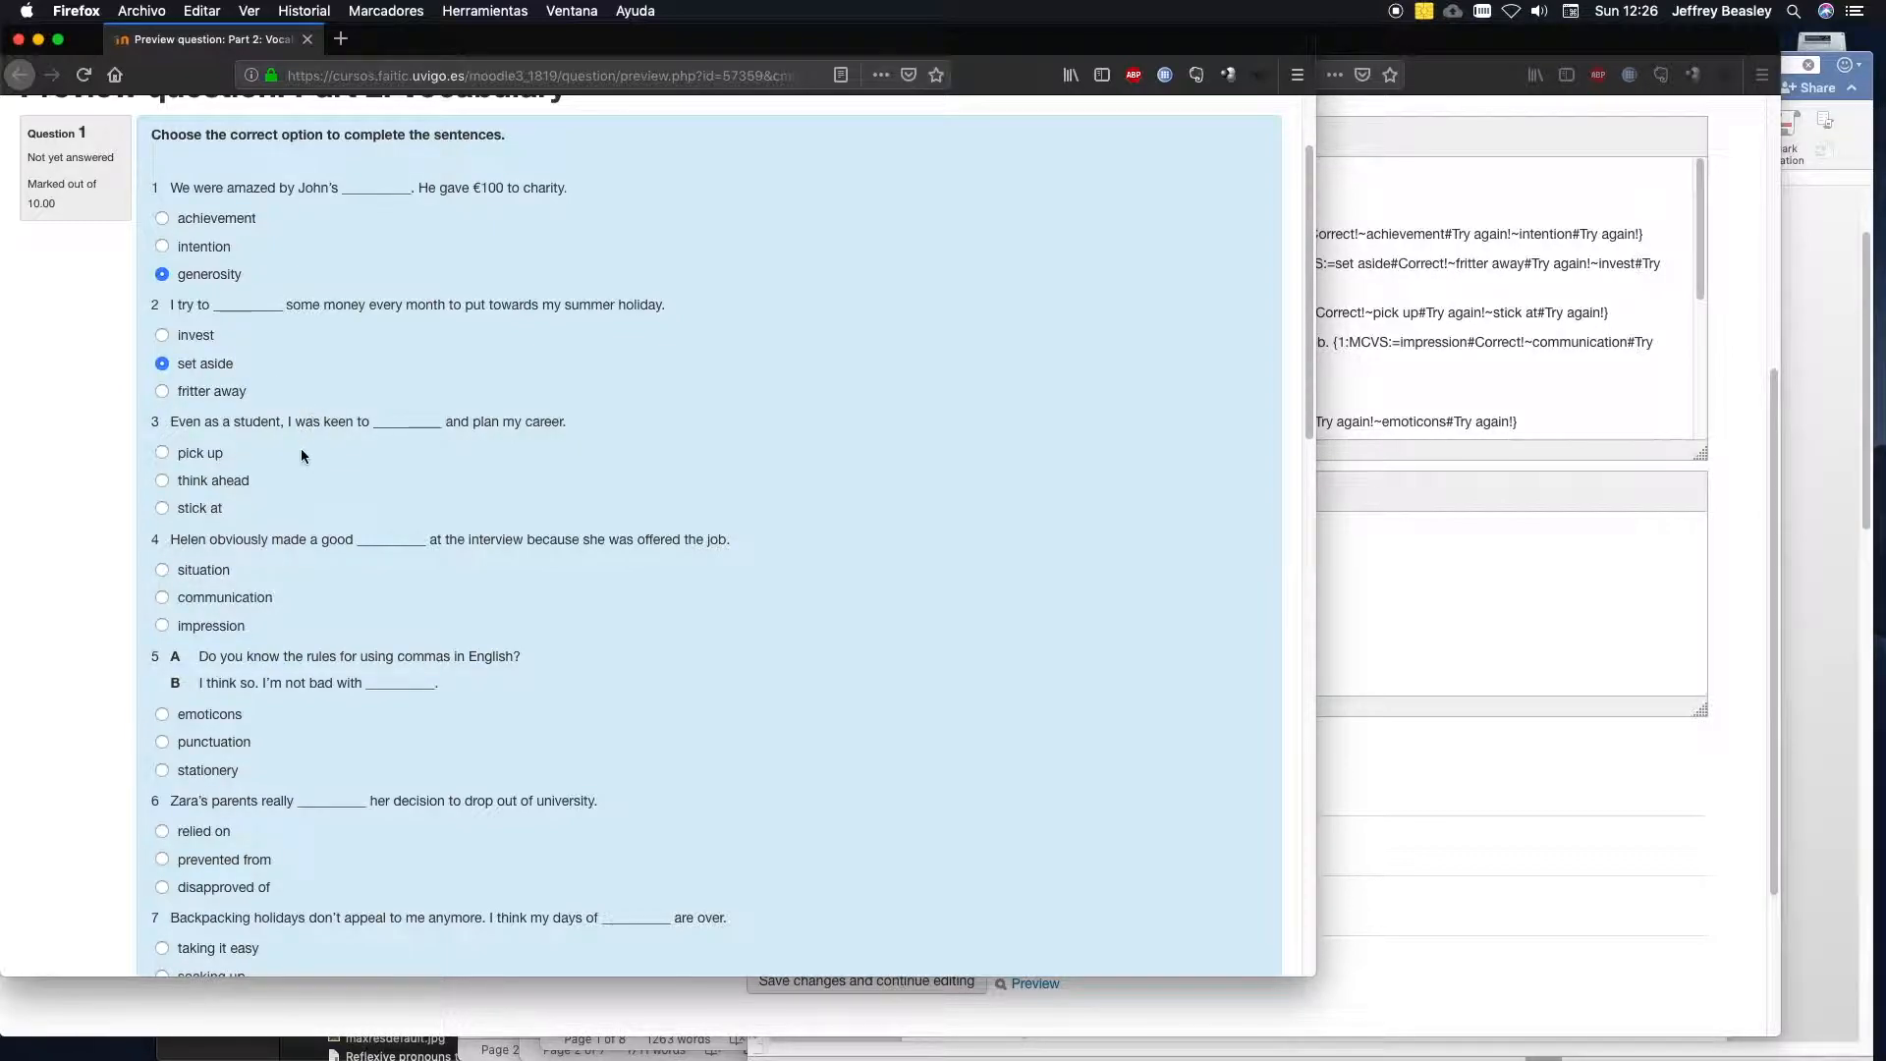
pyautogui.click(163, 454)
pyautogui.click(163, 570)
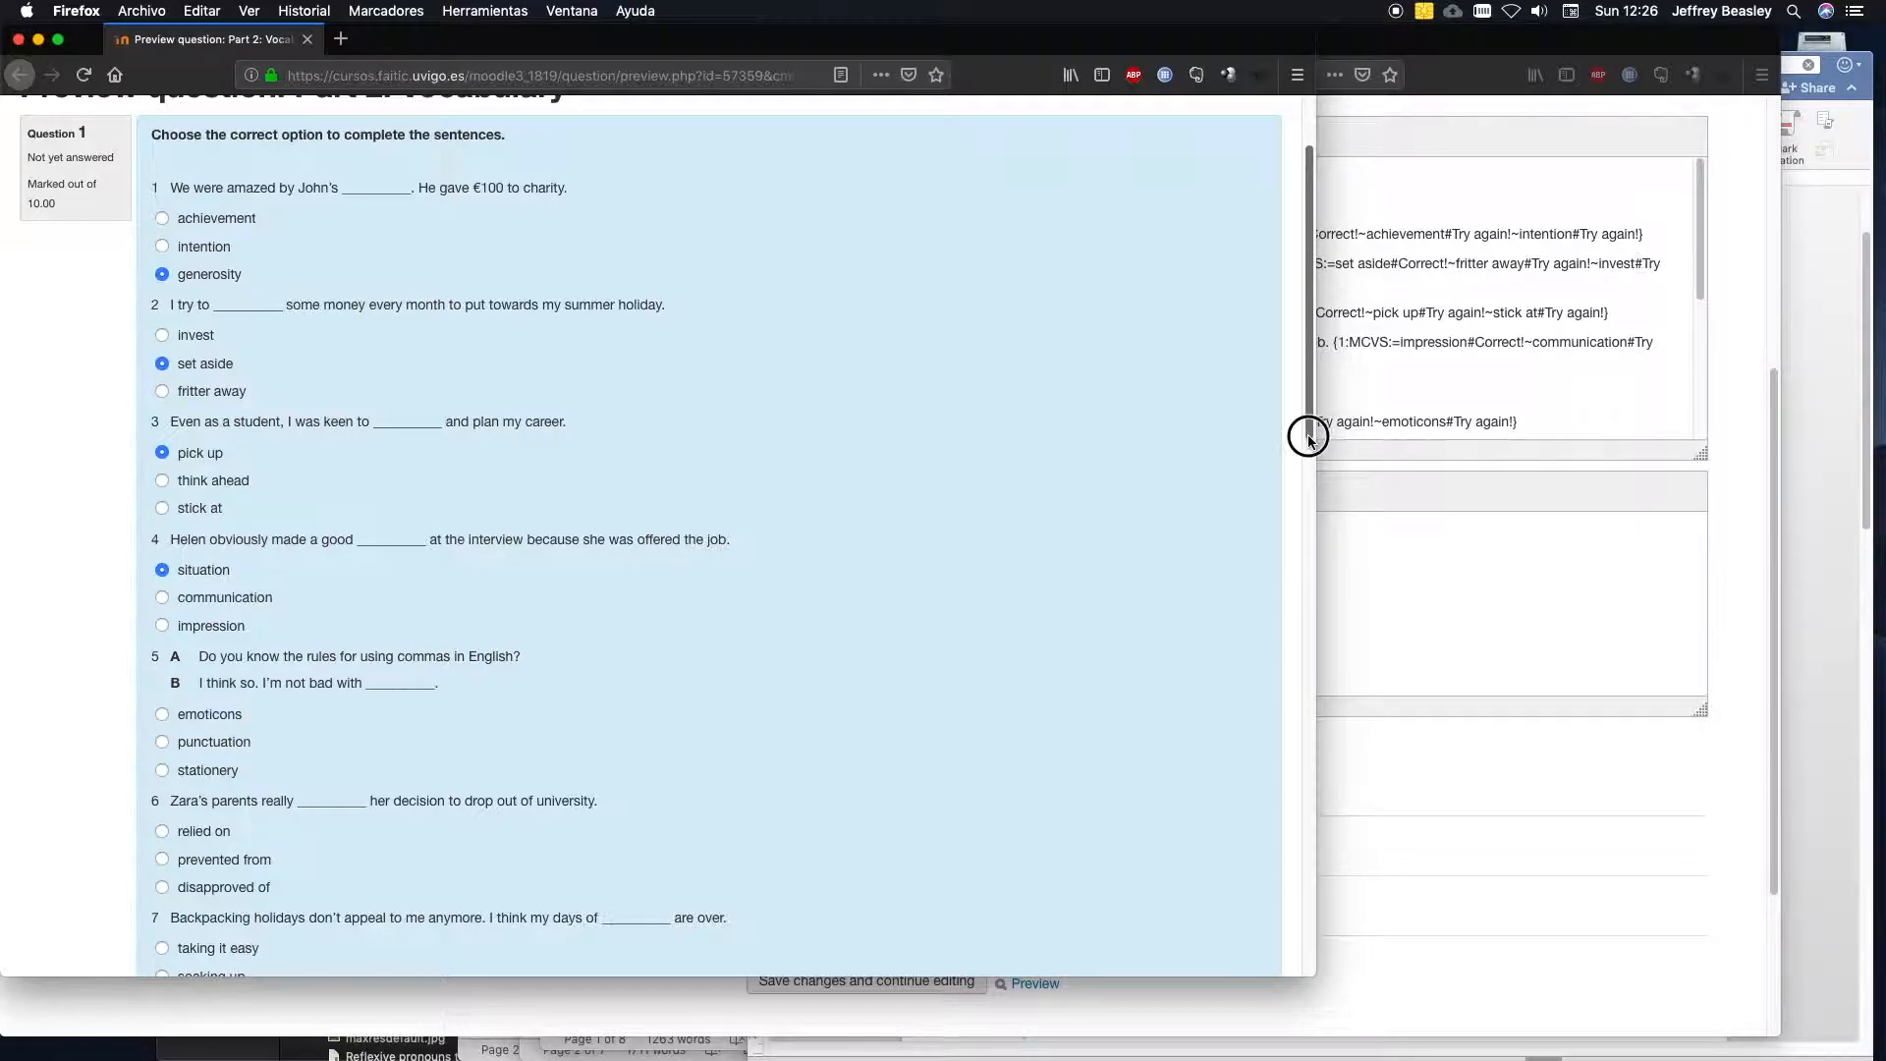
# Answer preview questions 5 to 10 with emoticons, relied on, taking it easy, good-looking, incident and petrified.
pyautogui.moveTo(1307, 425); pyautogui.dragTo(1295, 521)
pyautogui.click(192, 460)
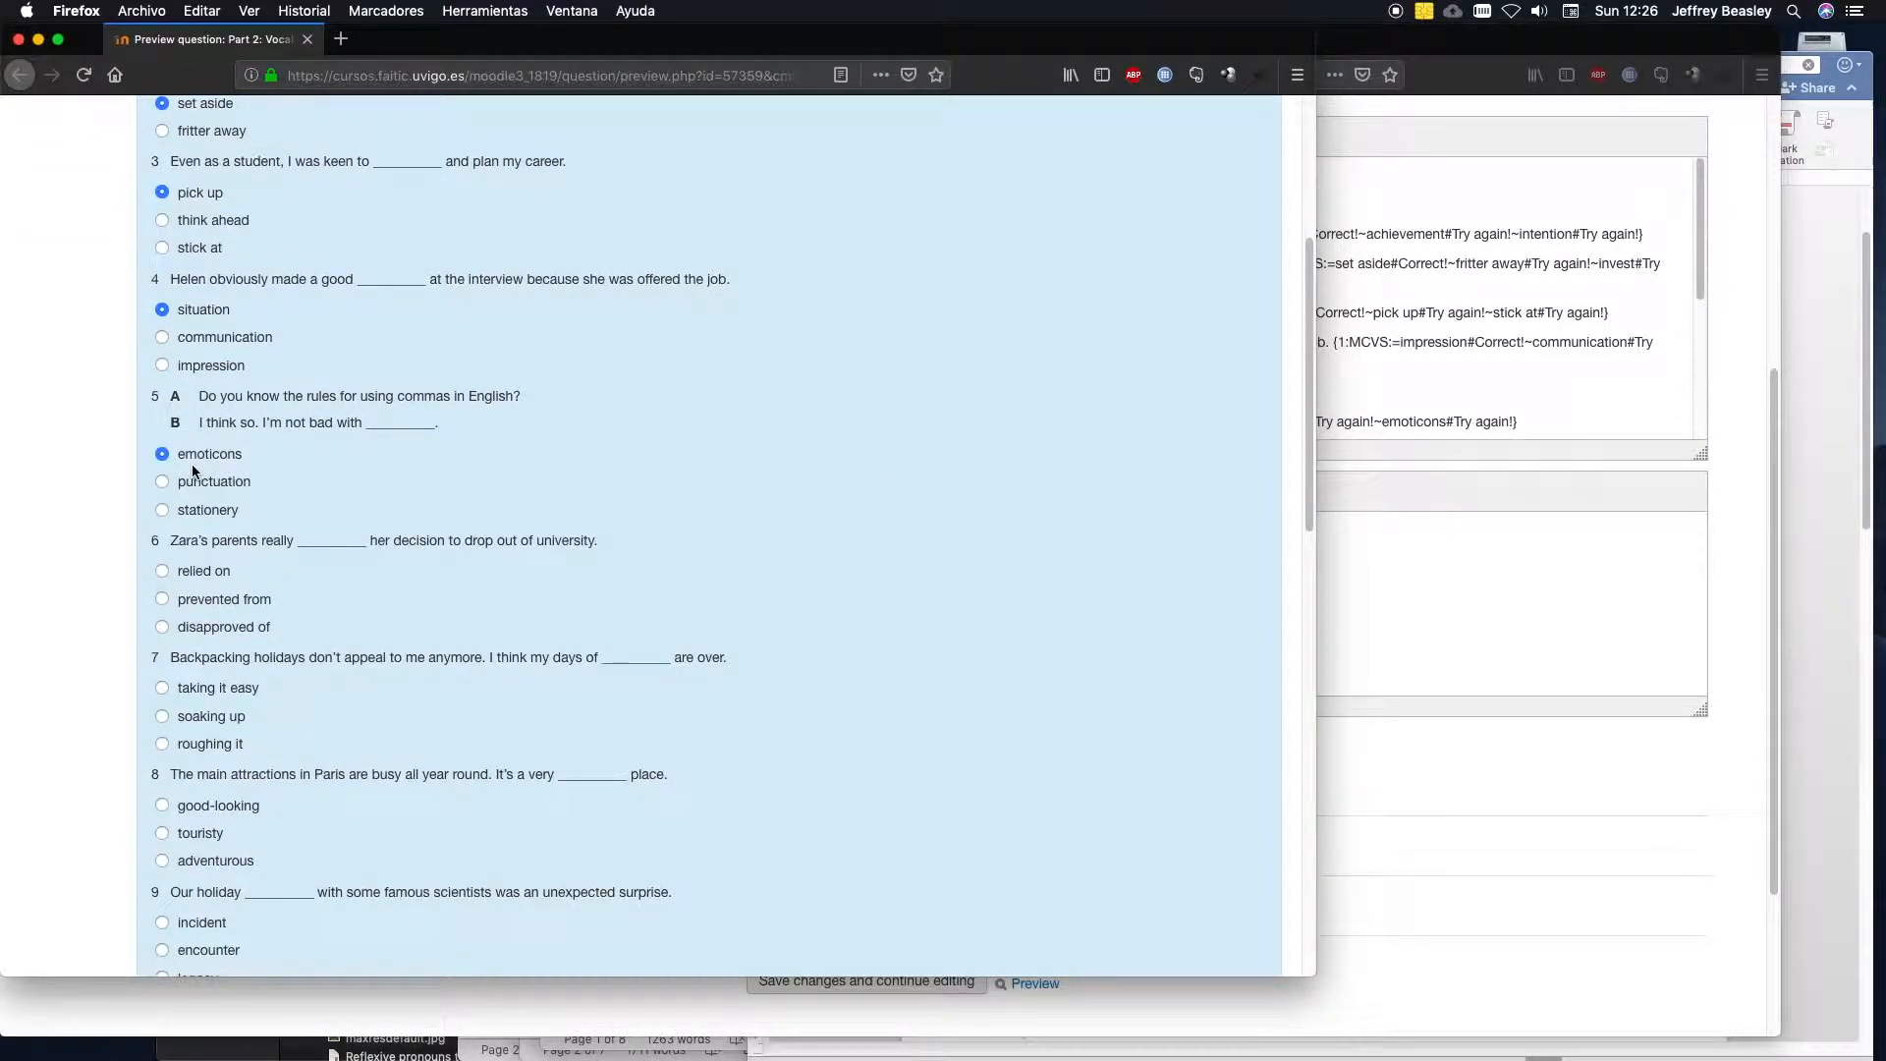
pyautogui.click(163, 568)
pyautogui.click(164, 690)
pyautogui.click(163, 806)
pyautogui.click(163, 924)
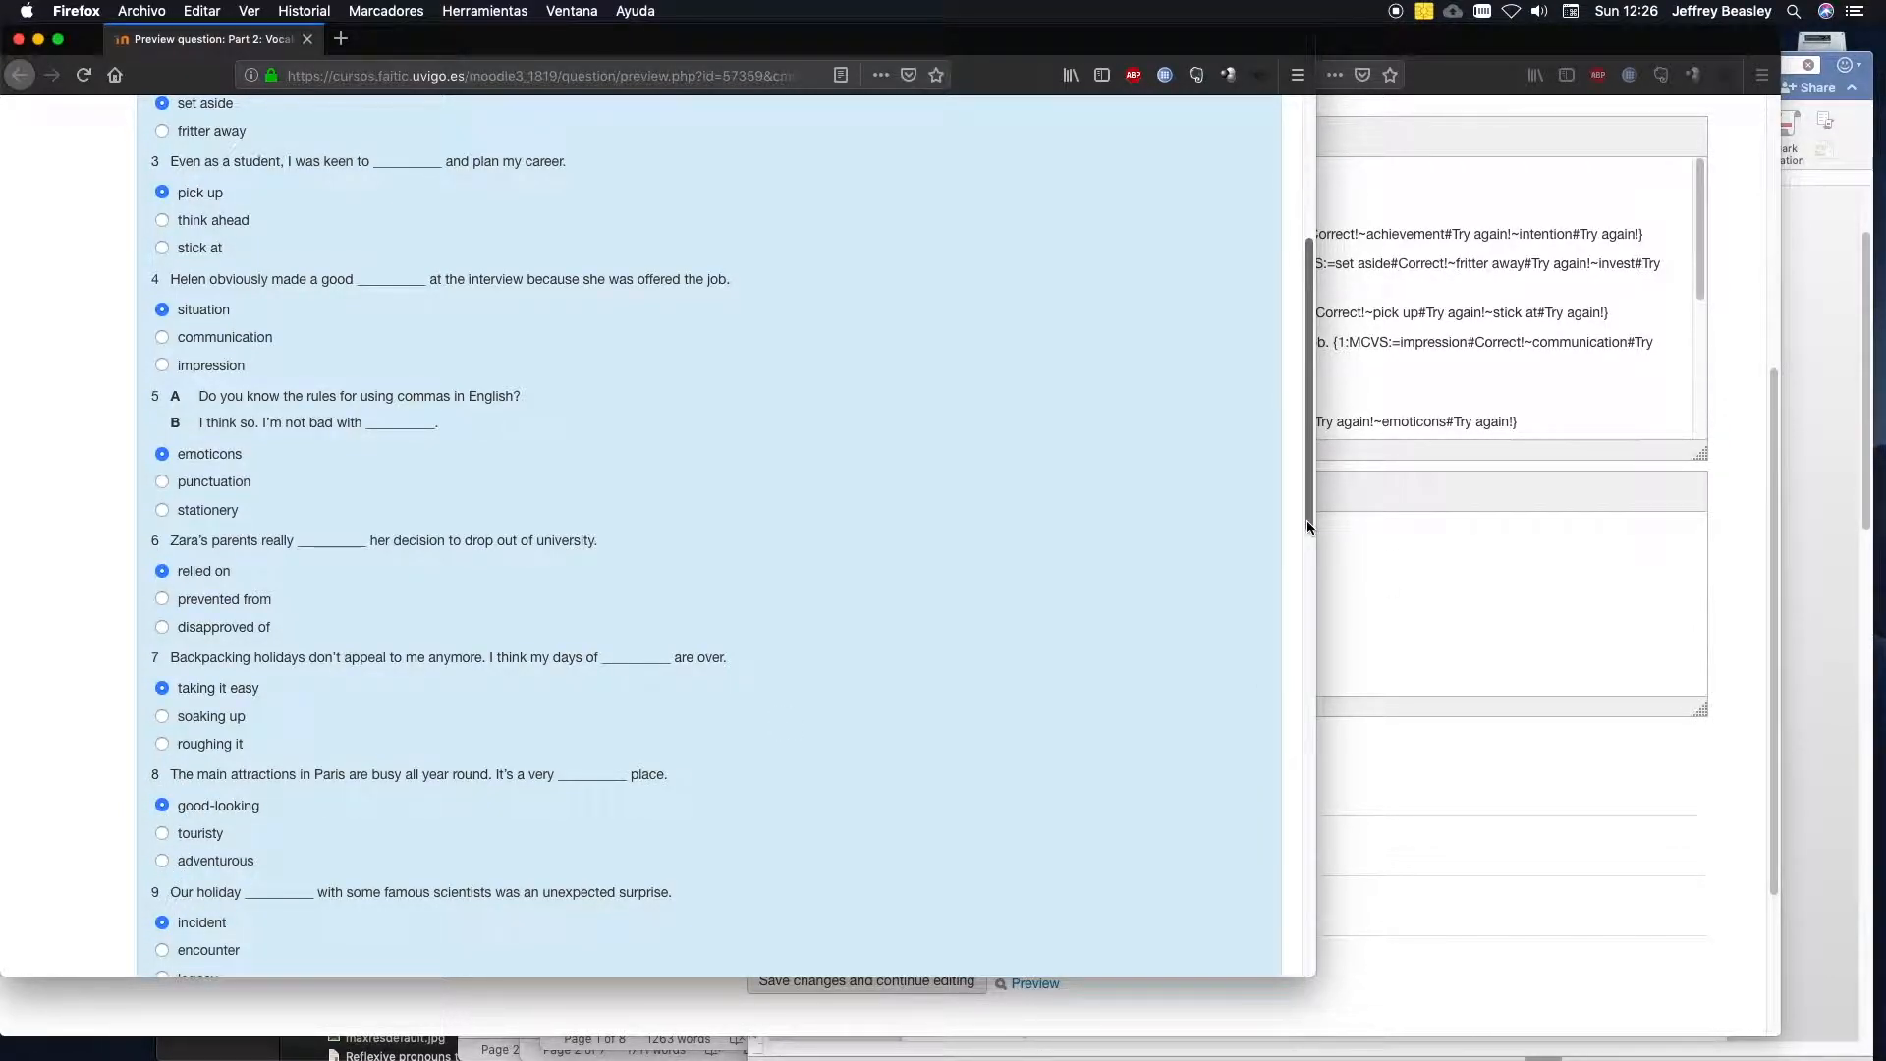
pyautogui.scroll(-5, 1296, 594)
pyautogui.click(162, 727)
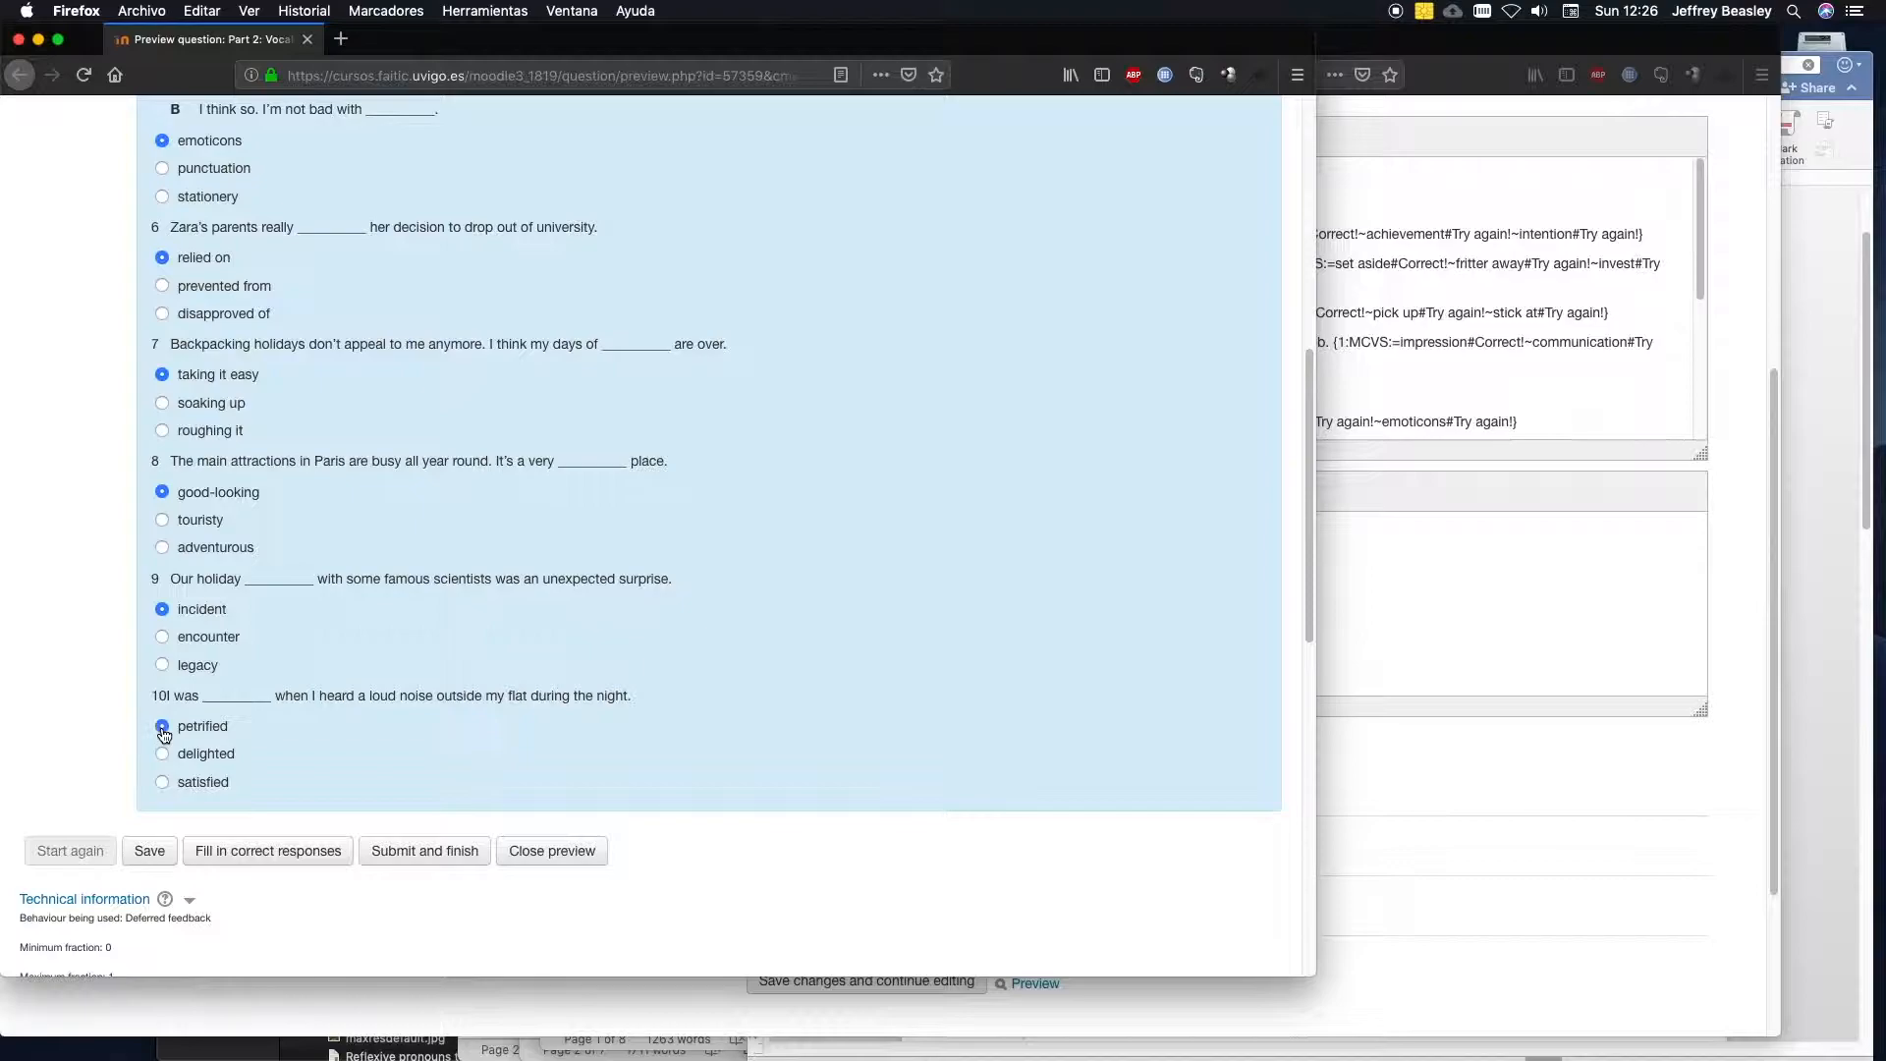
# Submit and finish the question preview, review the marks and feedback for each answer, and close the preview.
pyautogui.click(425, 849)
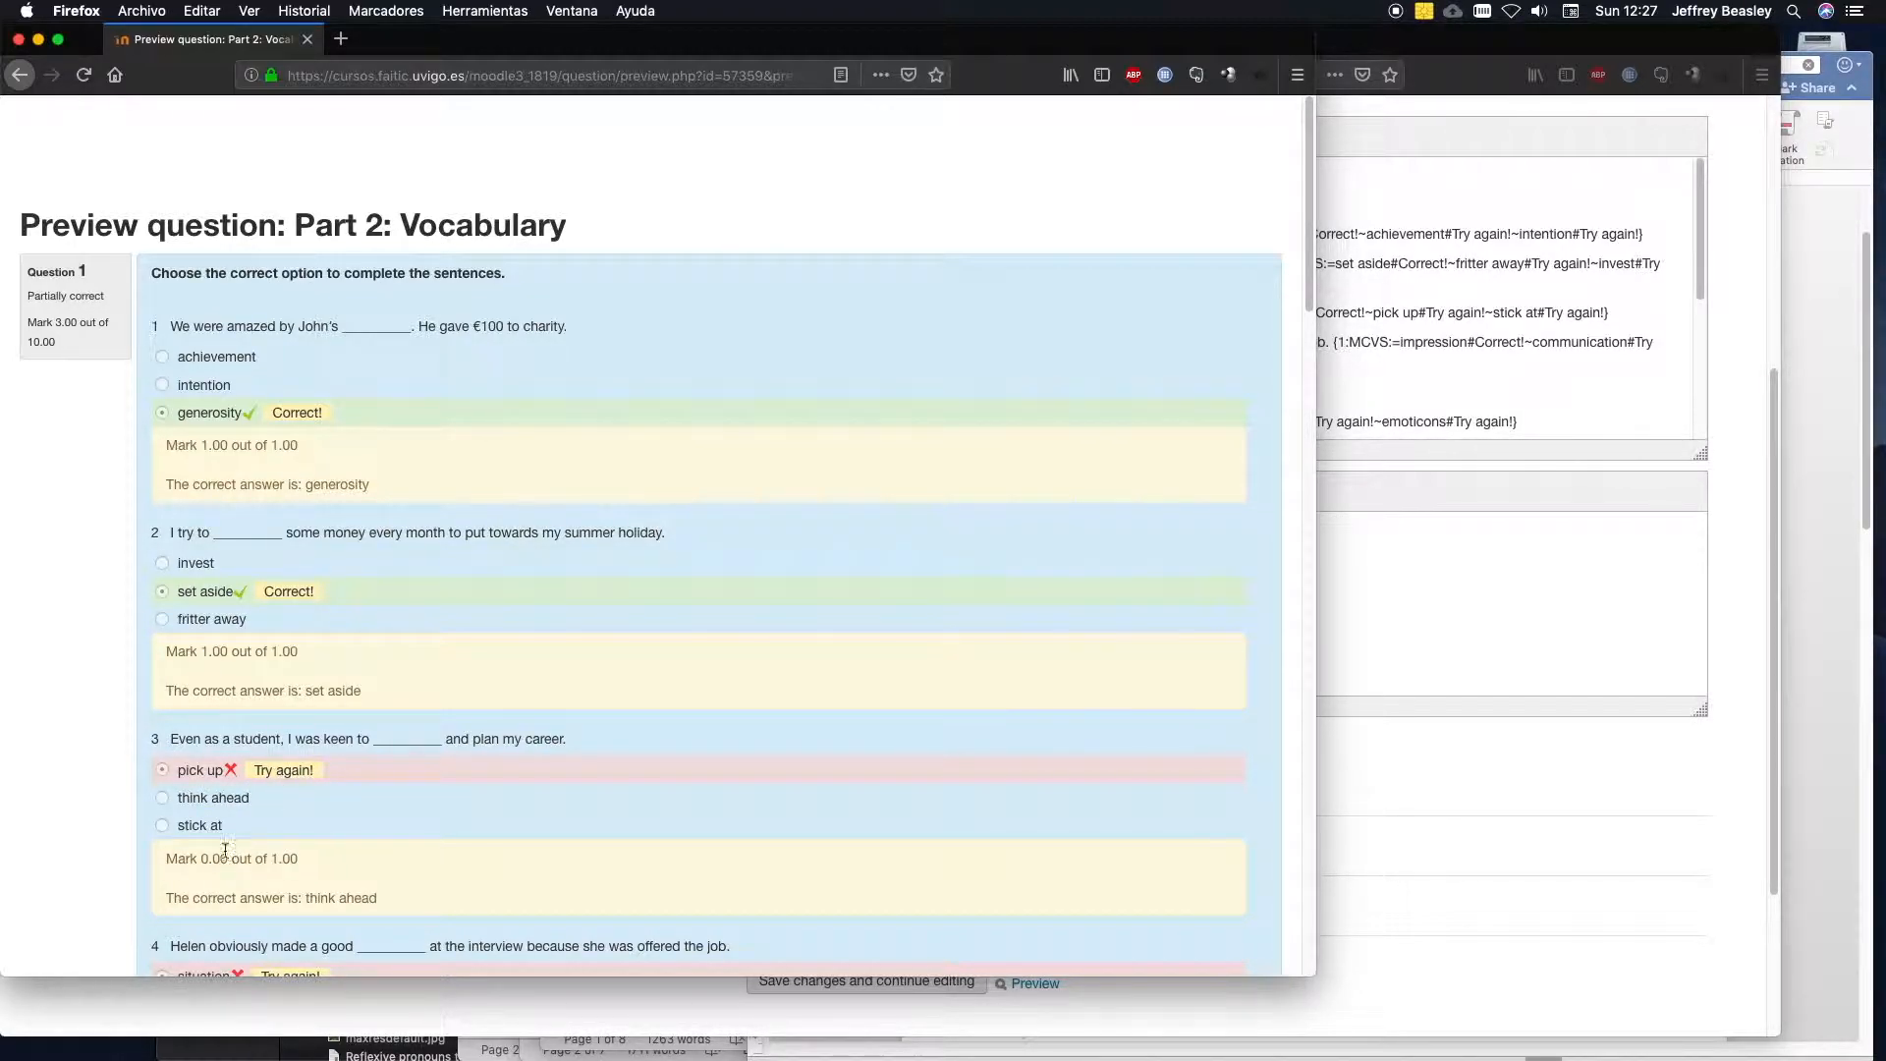
pyautogui.moveTo(1300, 293); pyautogui.dragTo(1270, 756)
pyautogui.click(549, 694)
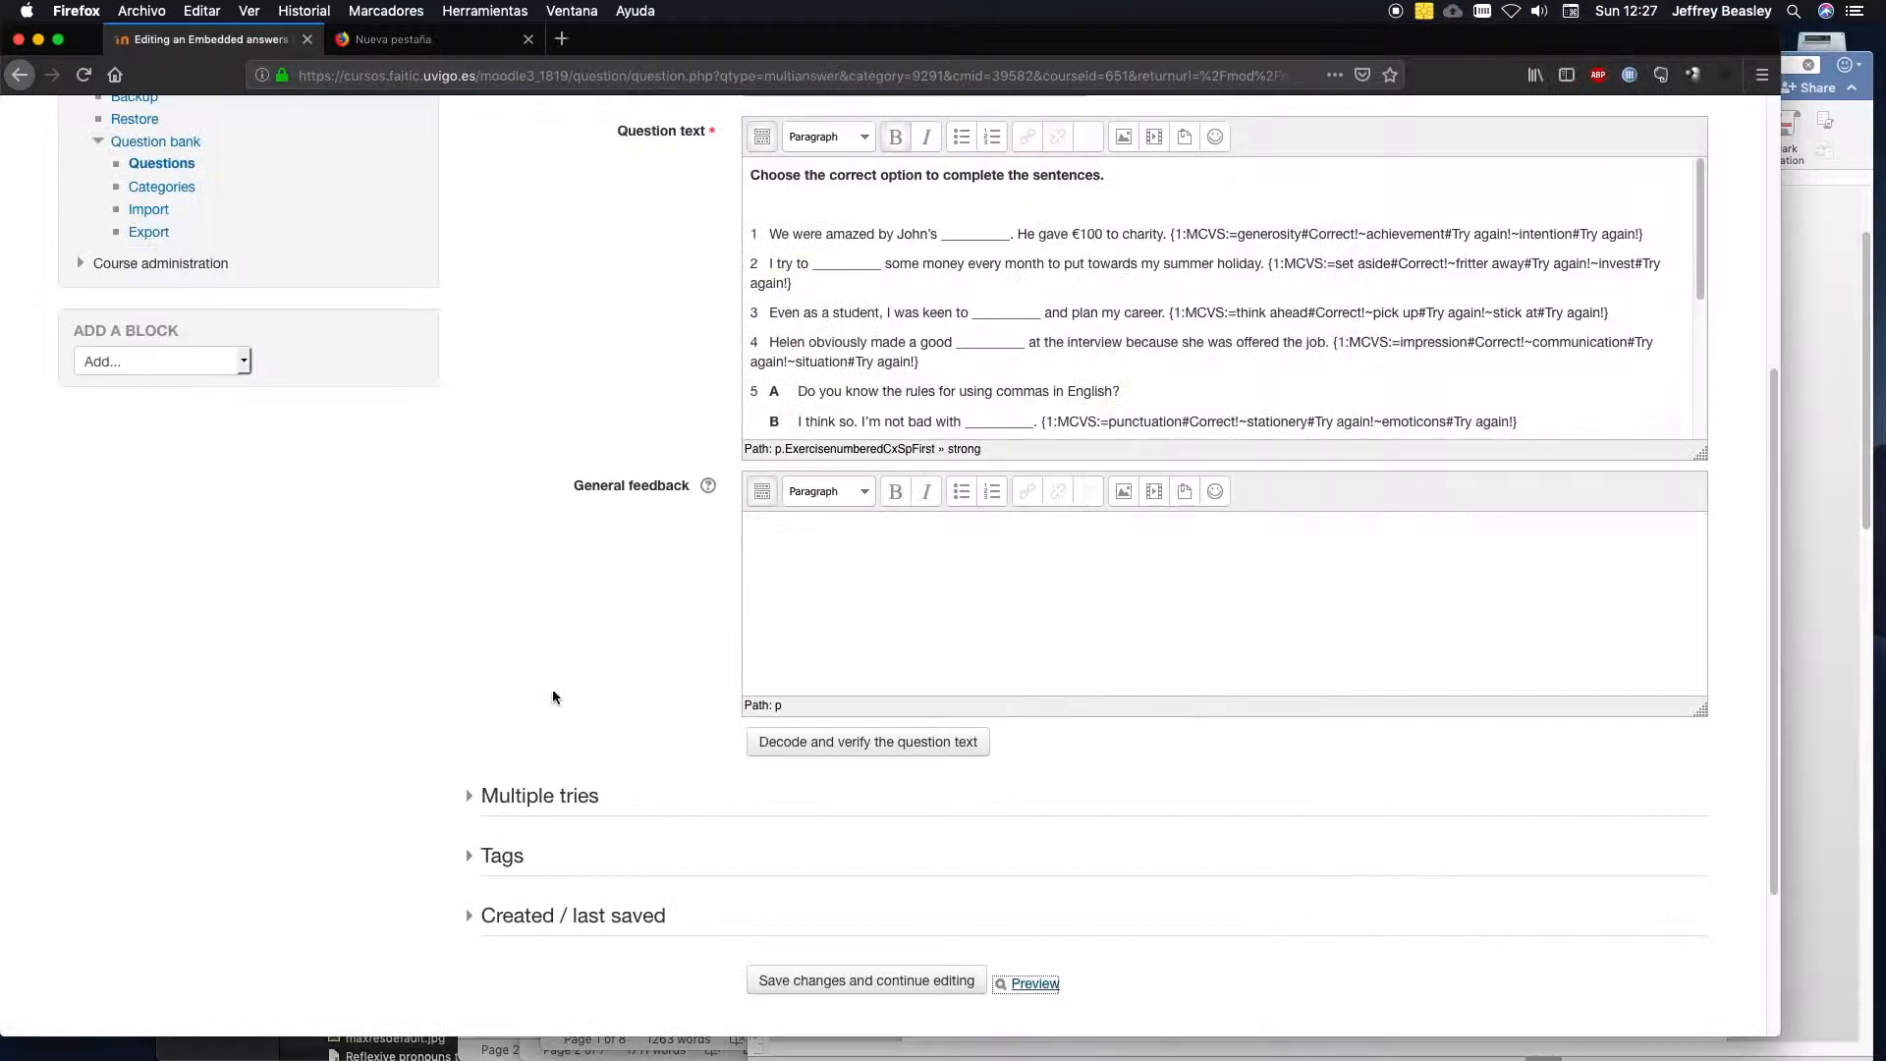
# Save the Part 2: Vocabulary question and exit its editor, retrying and resending the form data if the connection times out.
pyautogui.moveTo(1778, 685); pyautogui.dragTo(1780, 828)
pyautogui.click(783, 842)
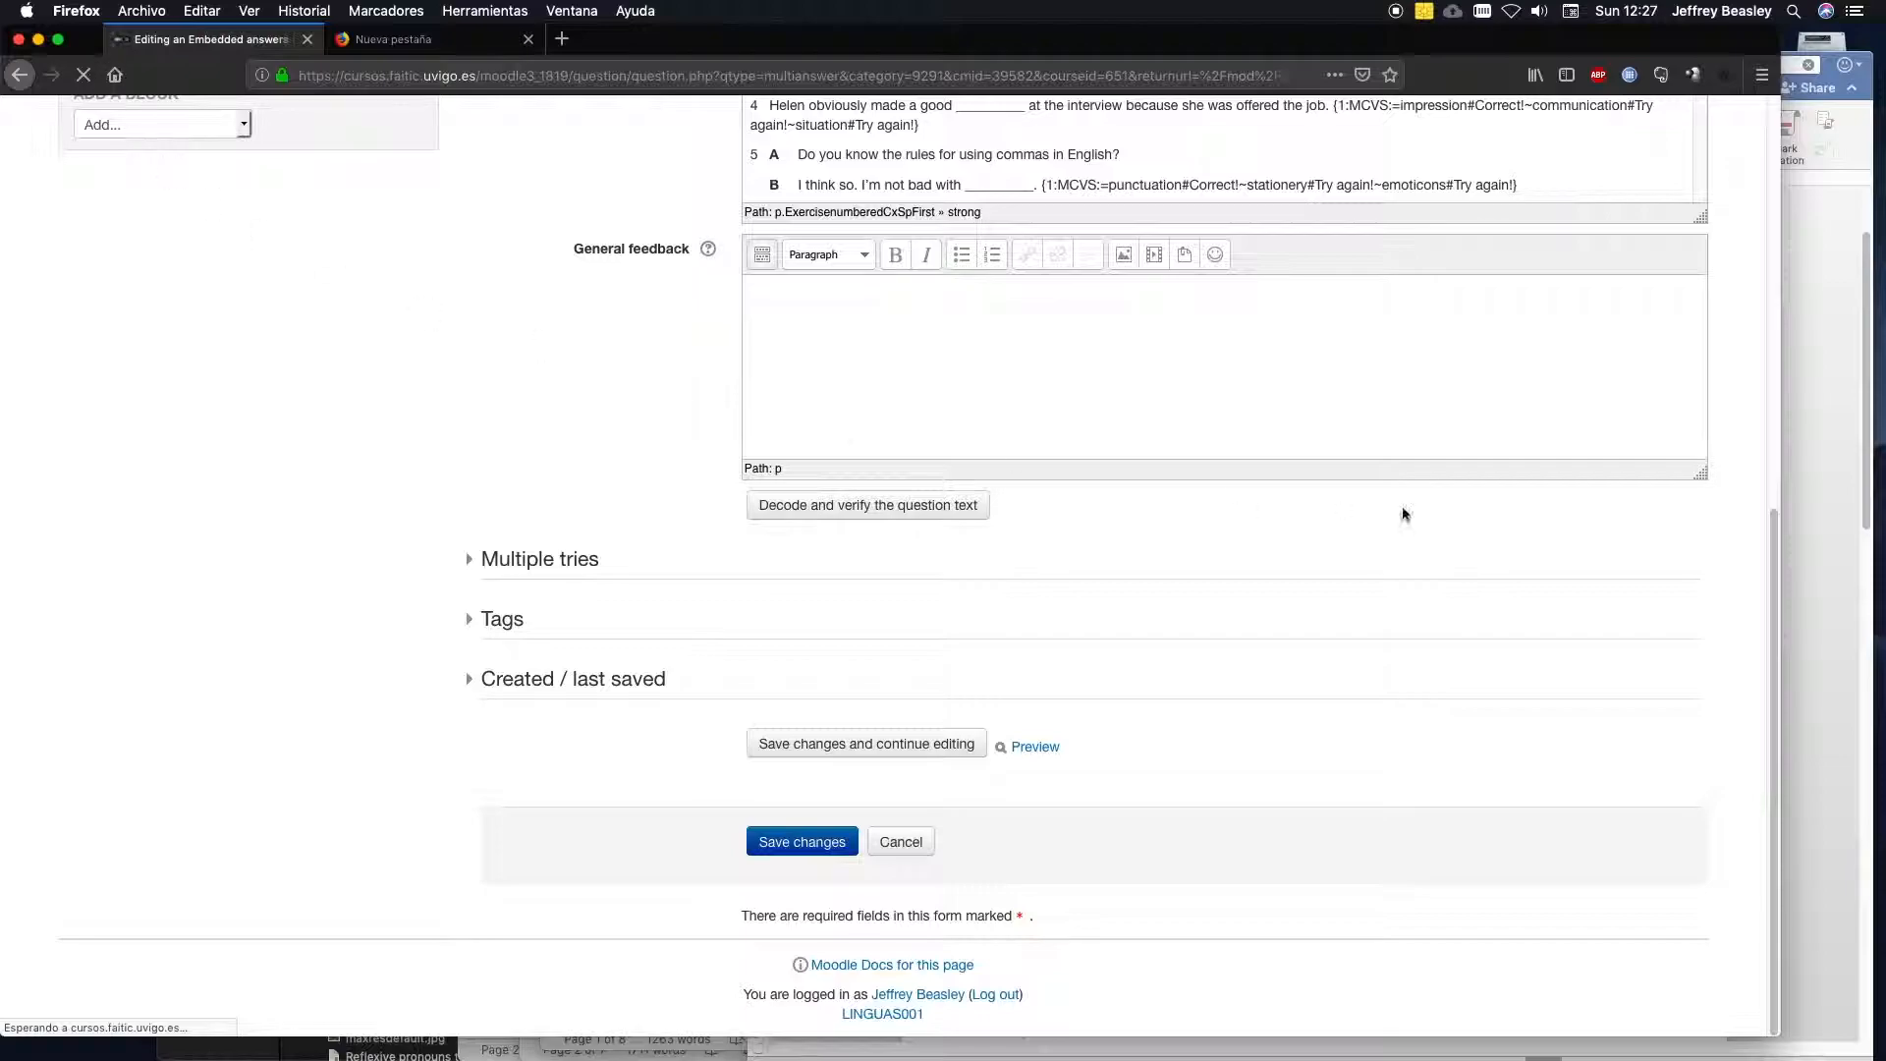
pyautogui.moveTo(1774, 556); pyautogui.dragTo(1797, 205)
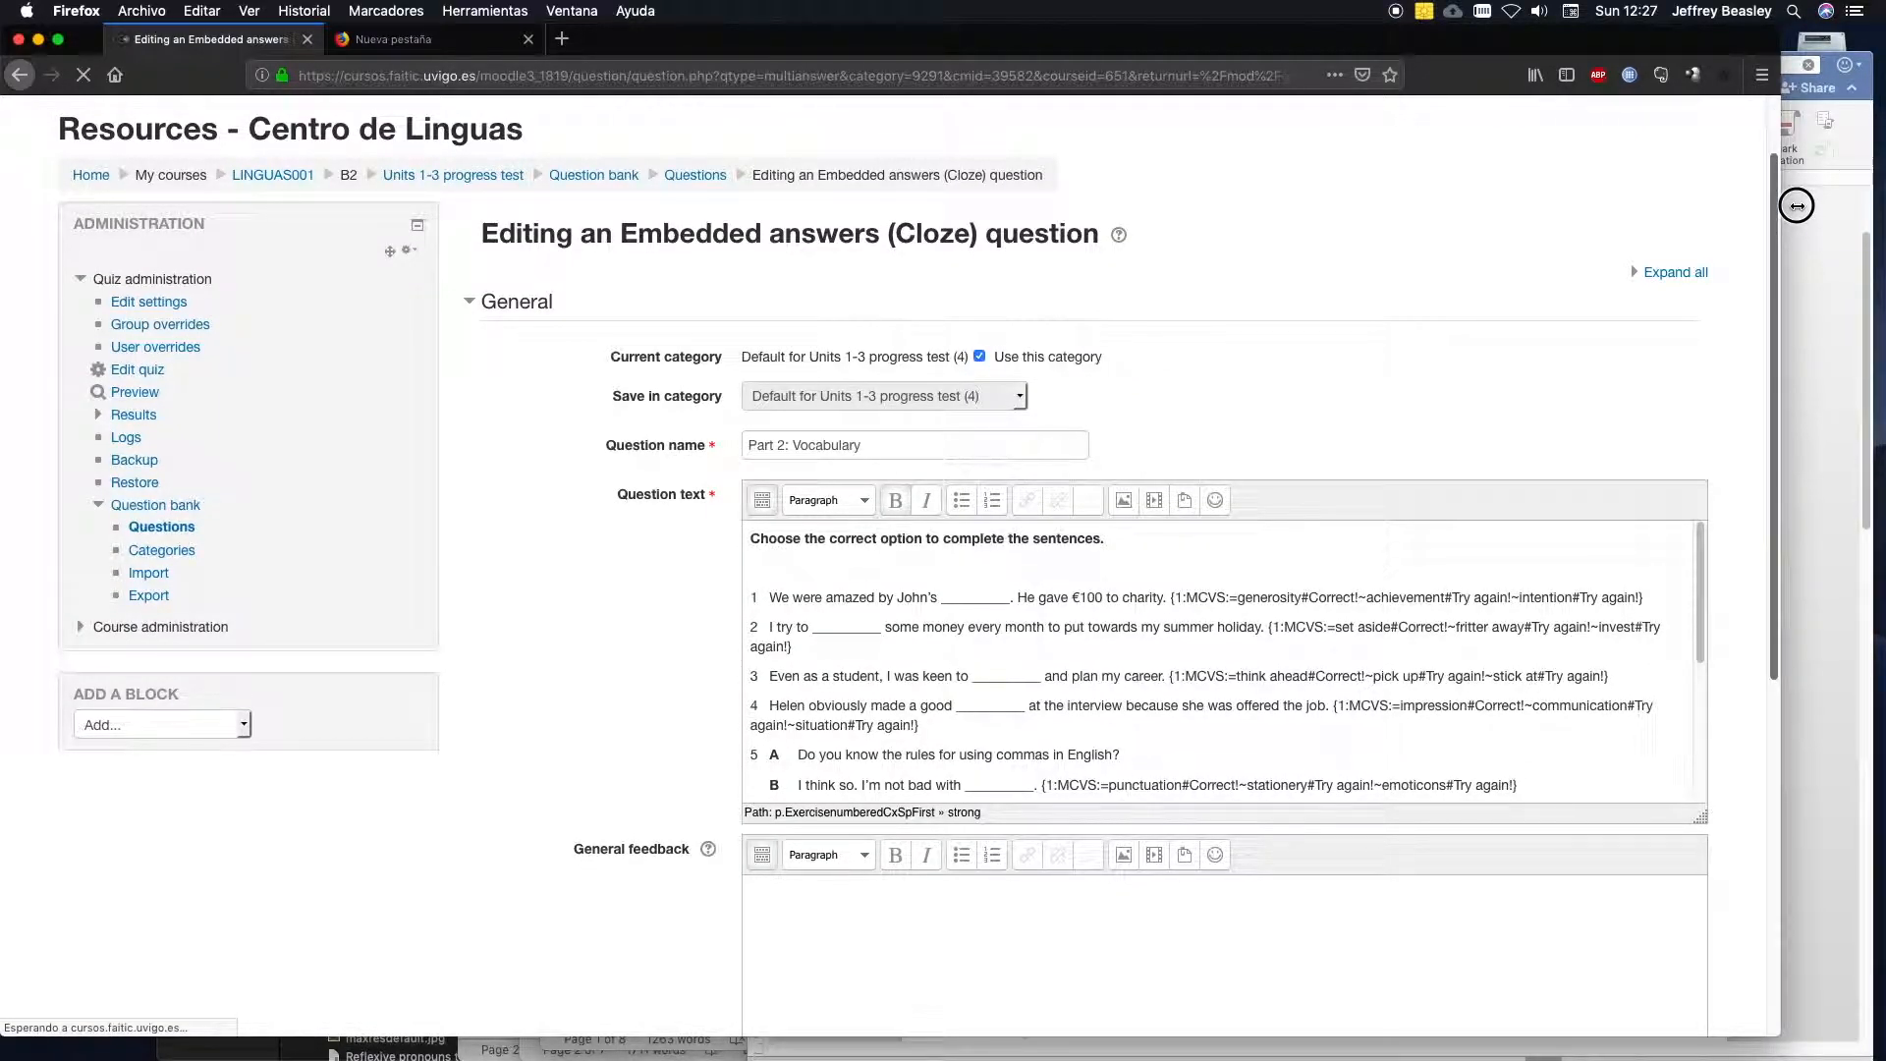
pyautogui.moveTo(1797, 205); pyautogui.dragTo(1791, 164)
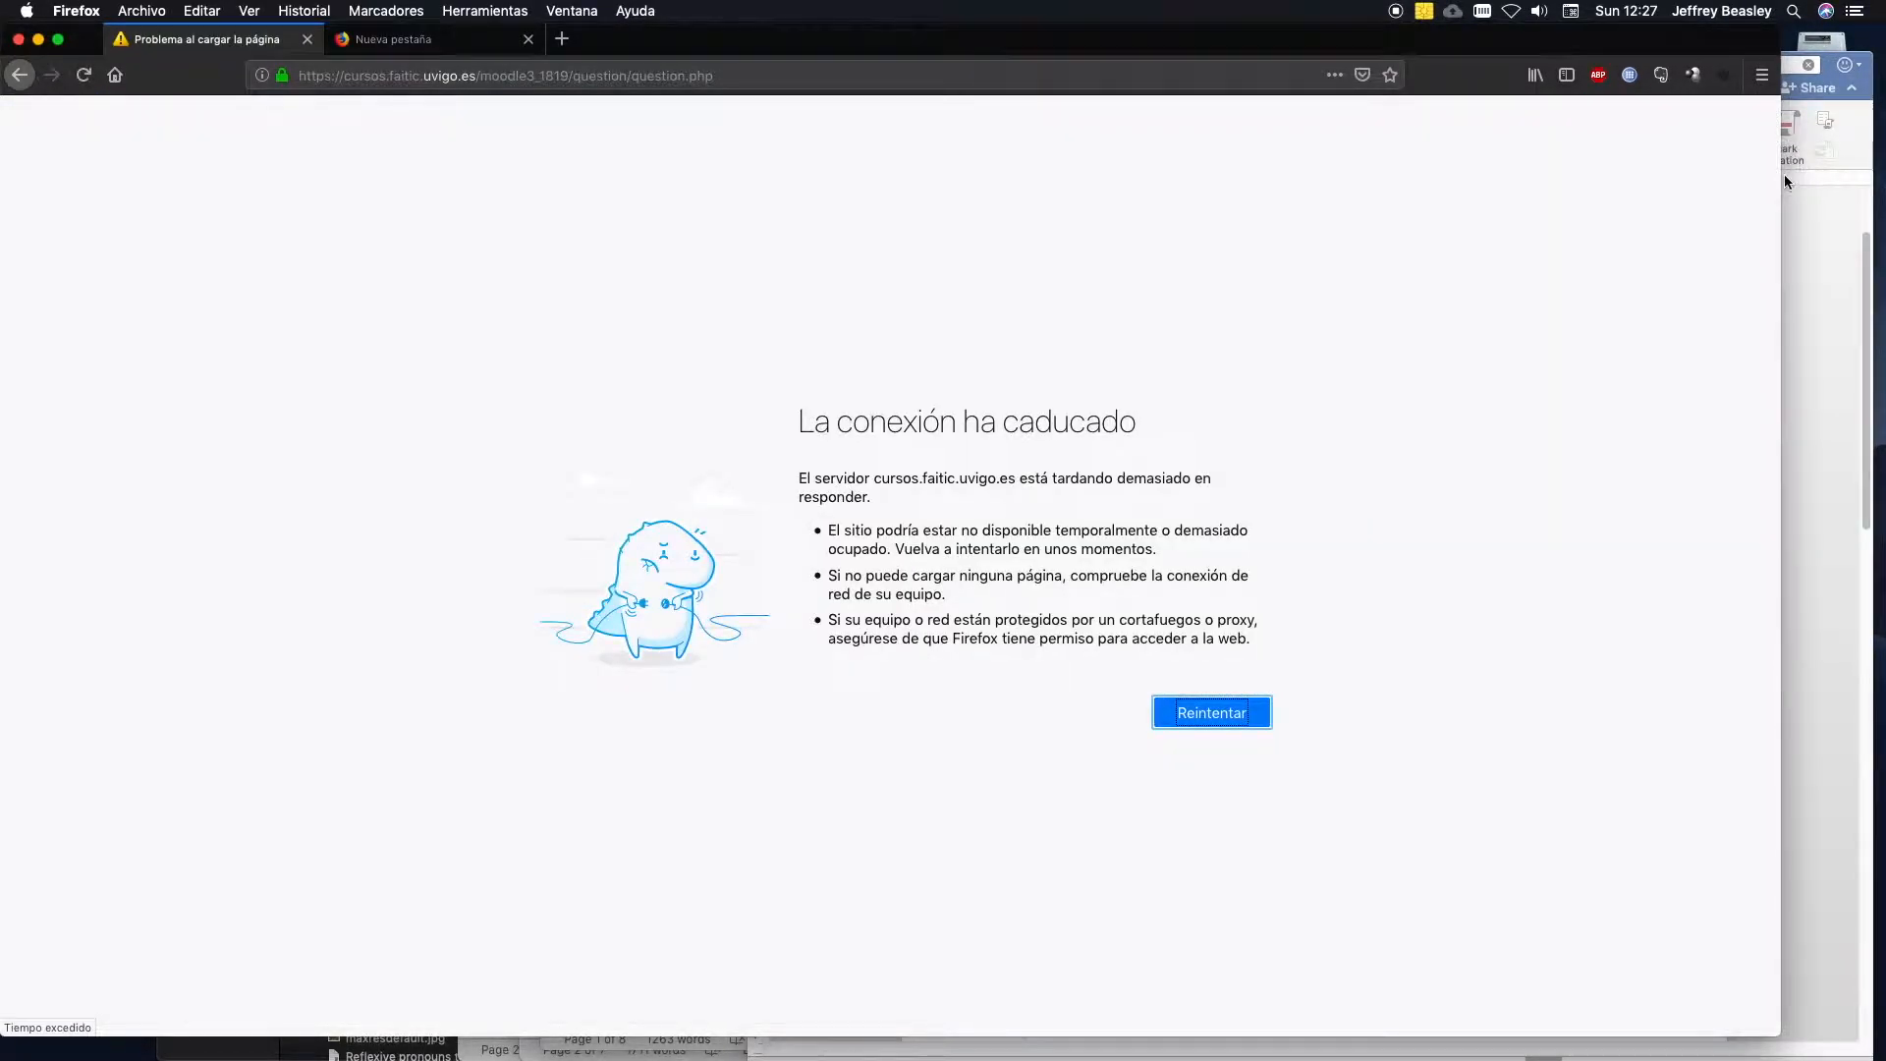
pyautogui.click(1215, 720)
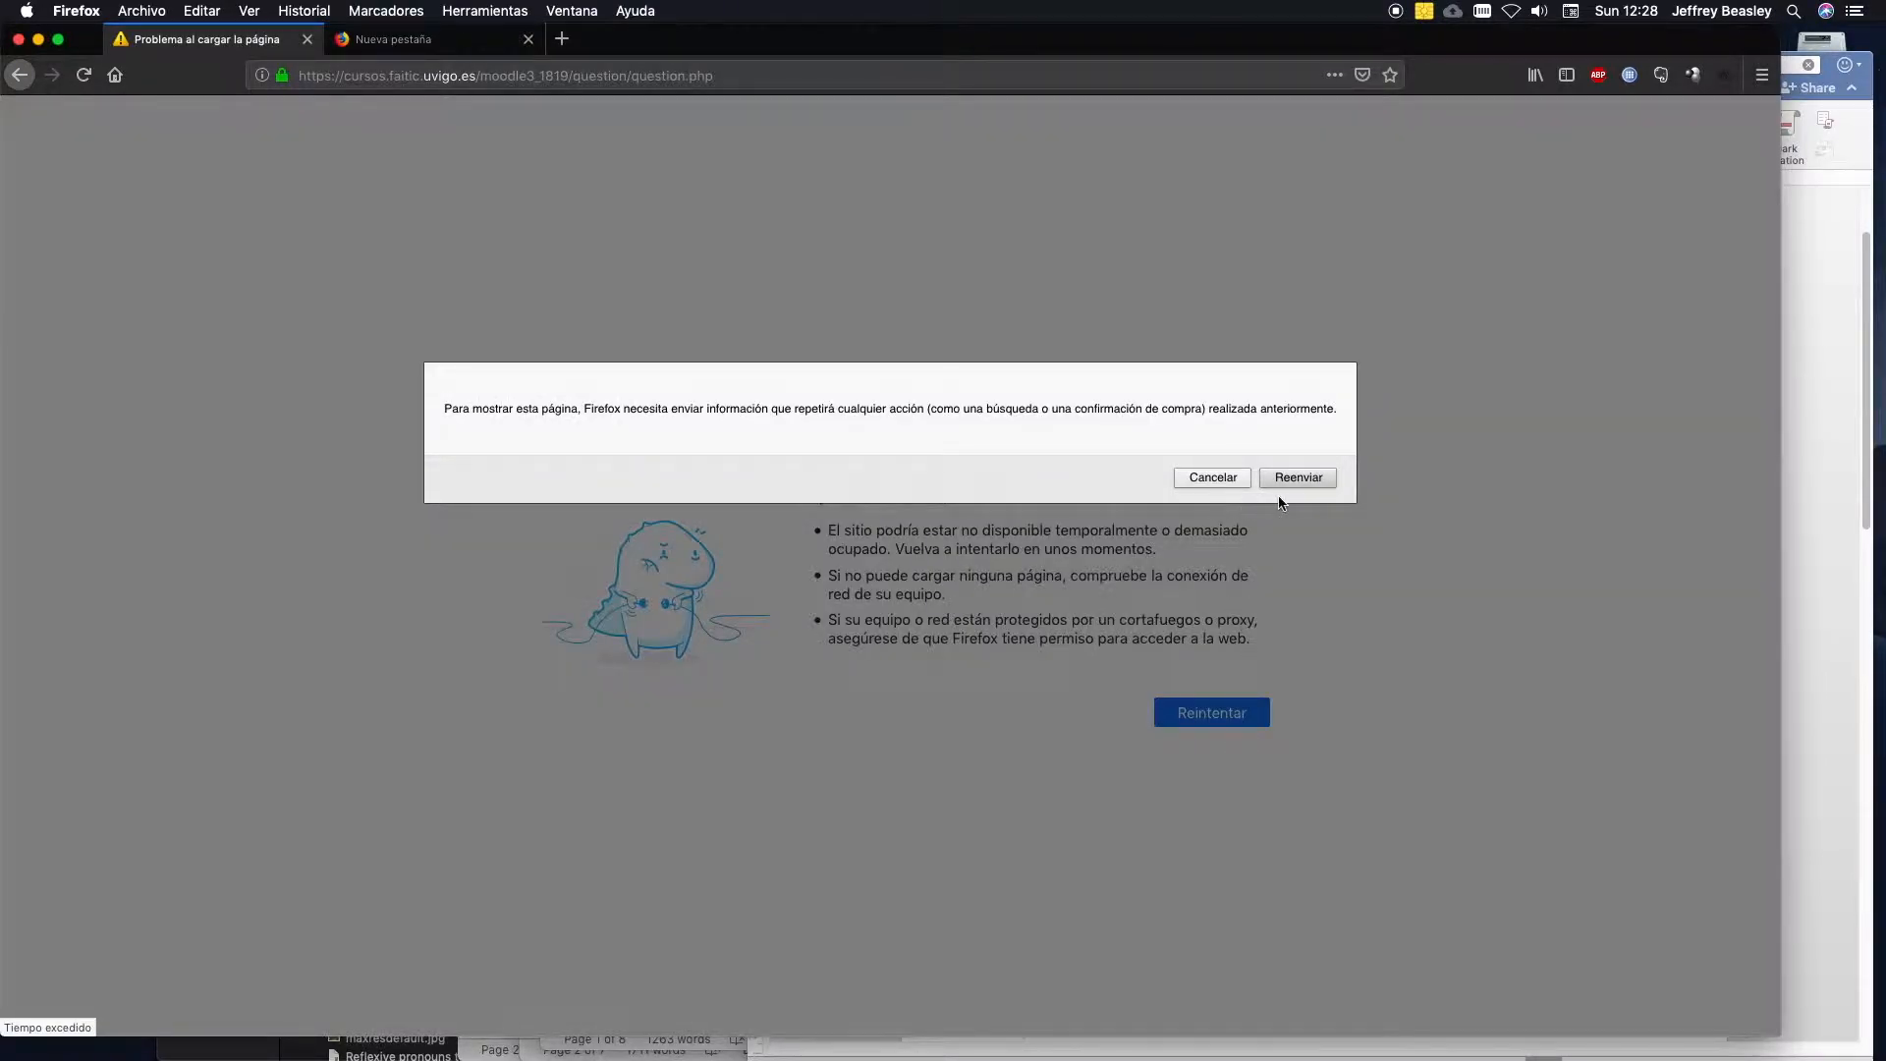
pyautogui.click(1296, 478)
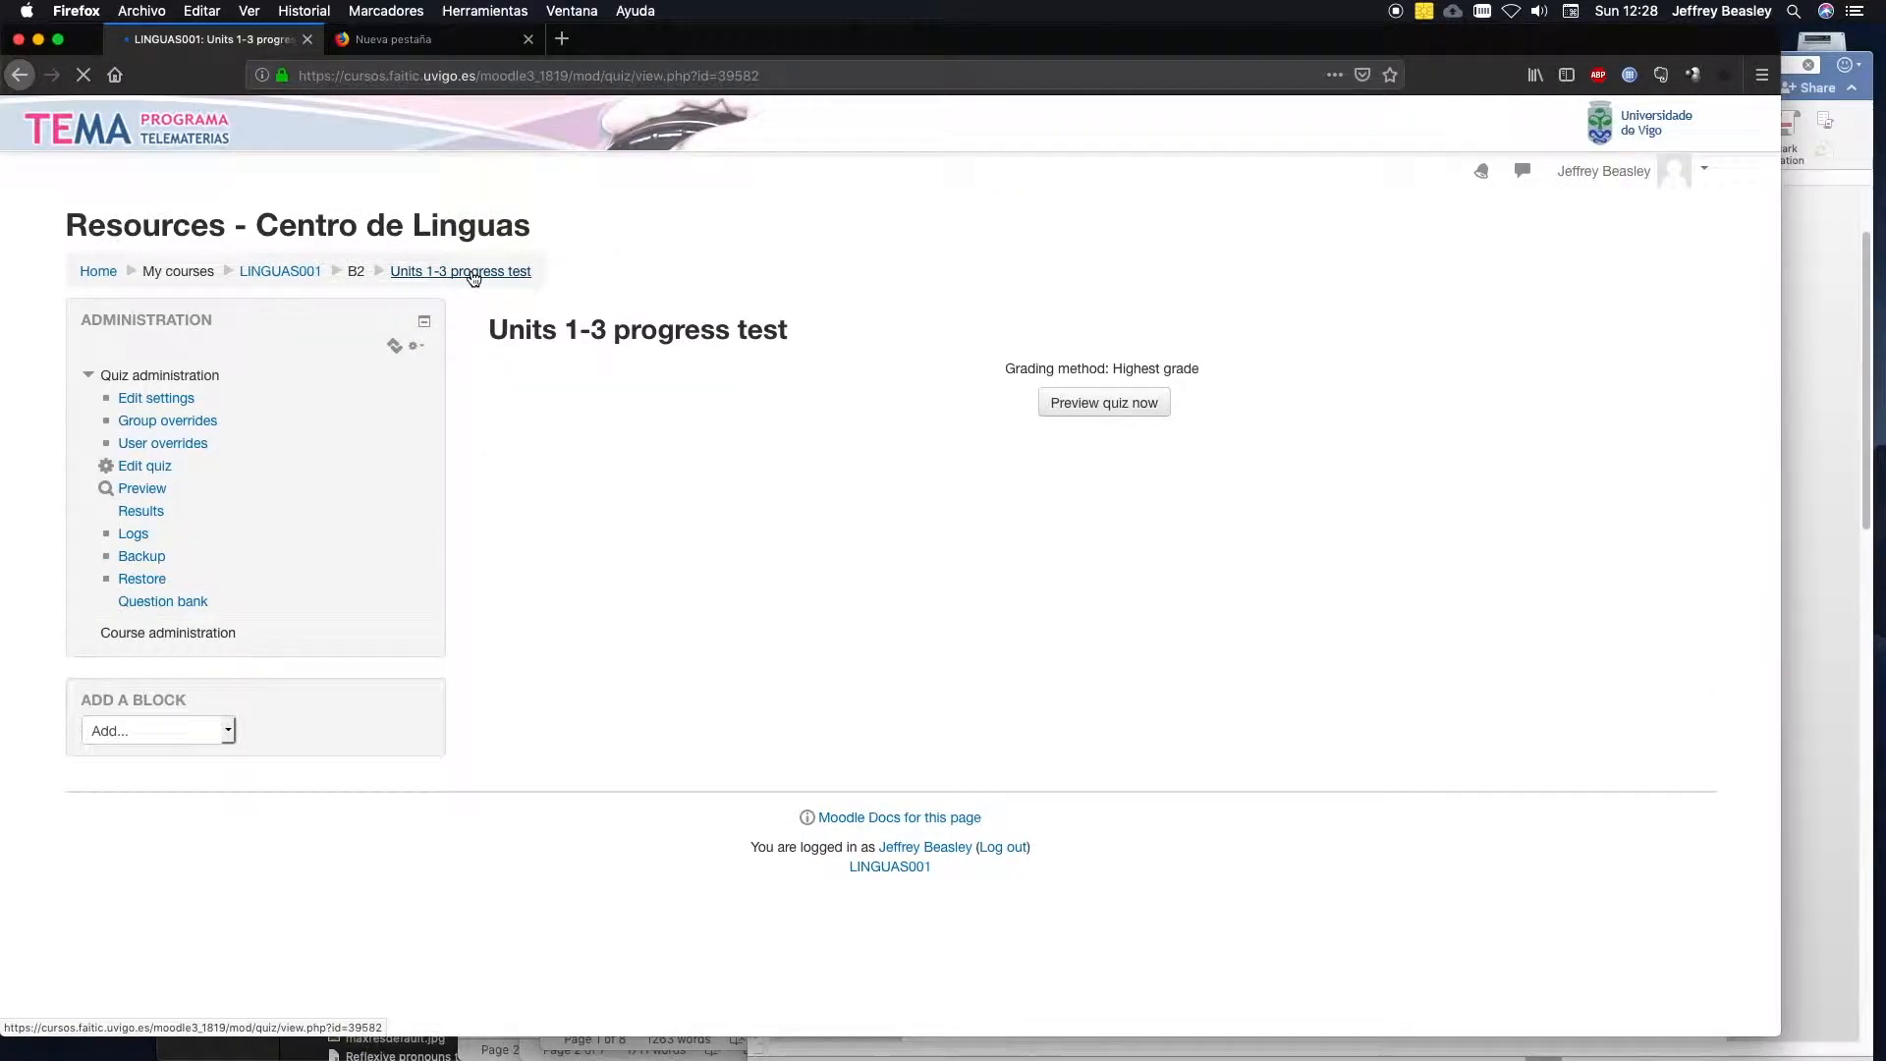
# Preview the Units 1-3 progress test and page through to question 3 to check the vocabulary exercise.
pyautogui.click(1126, 413)
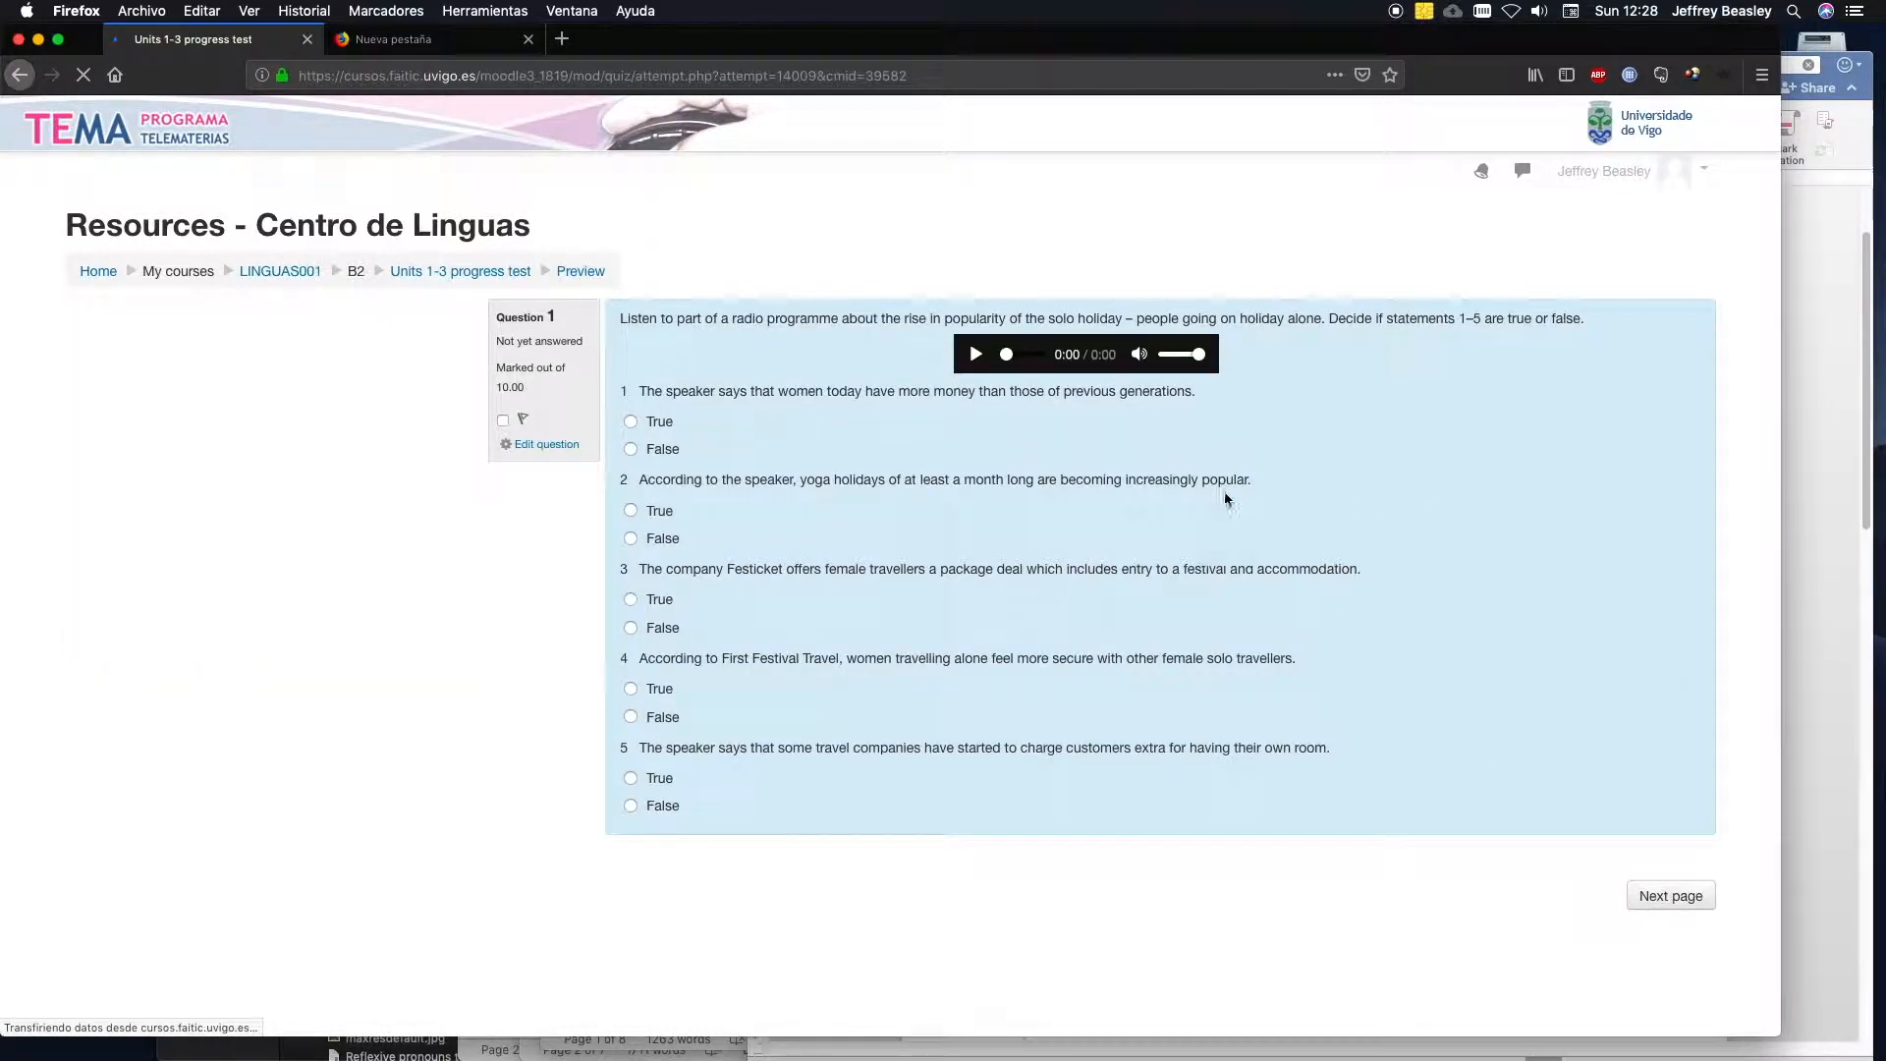
pyautogui.click(1667, 898)
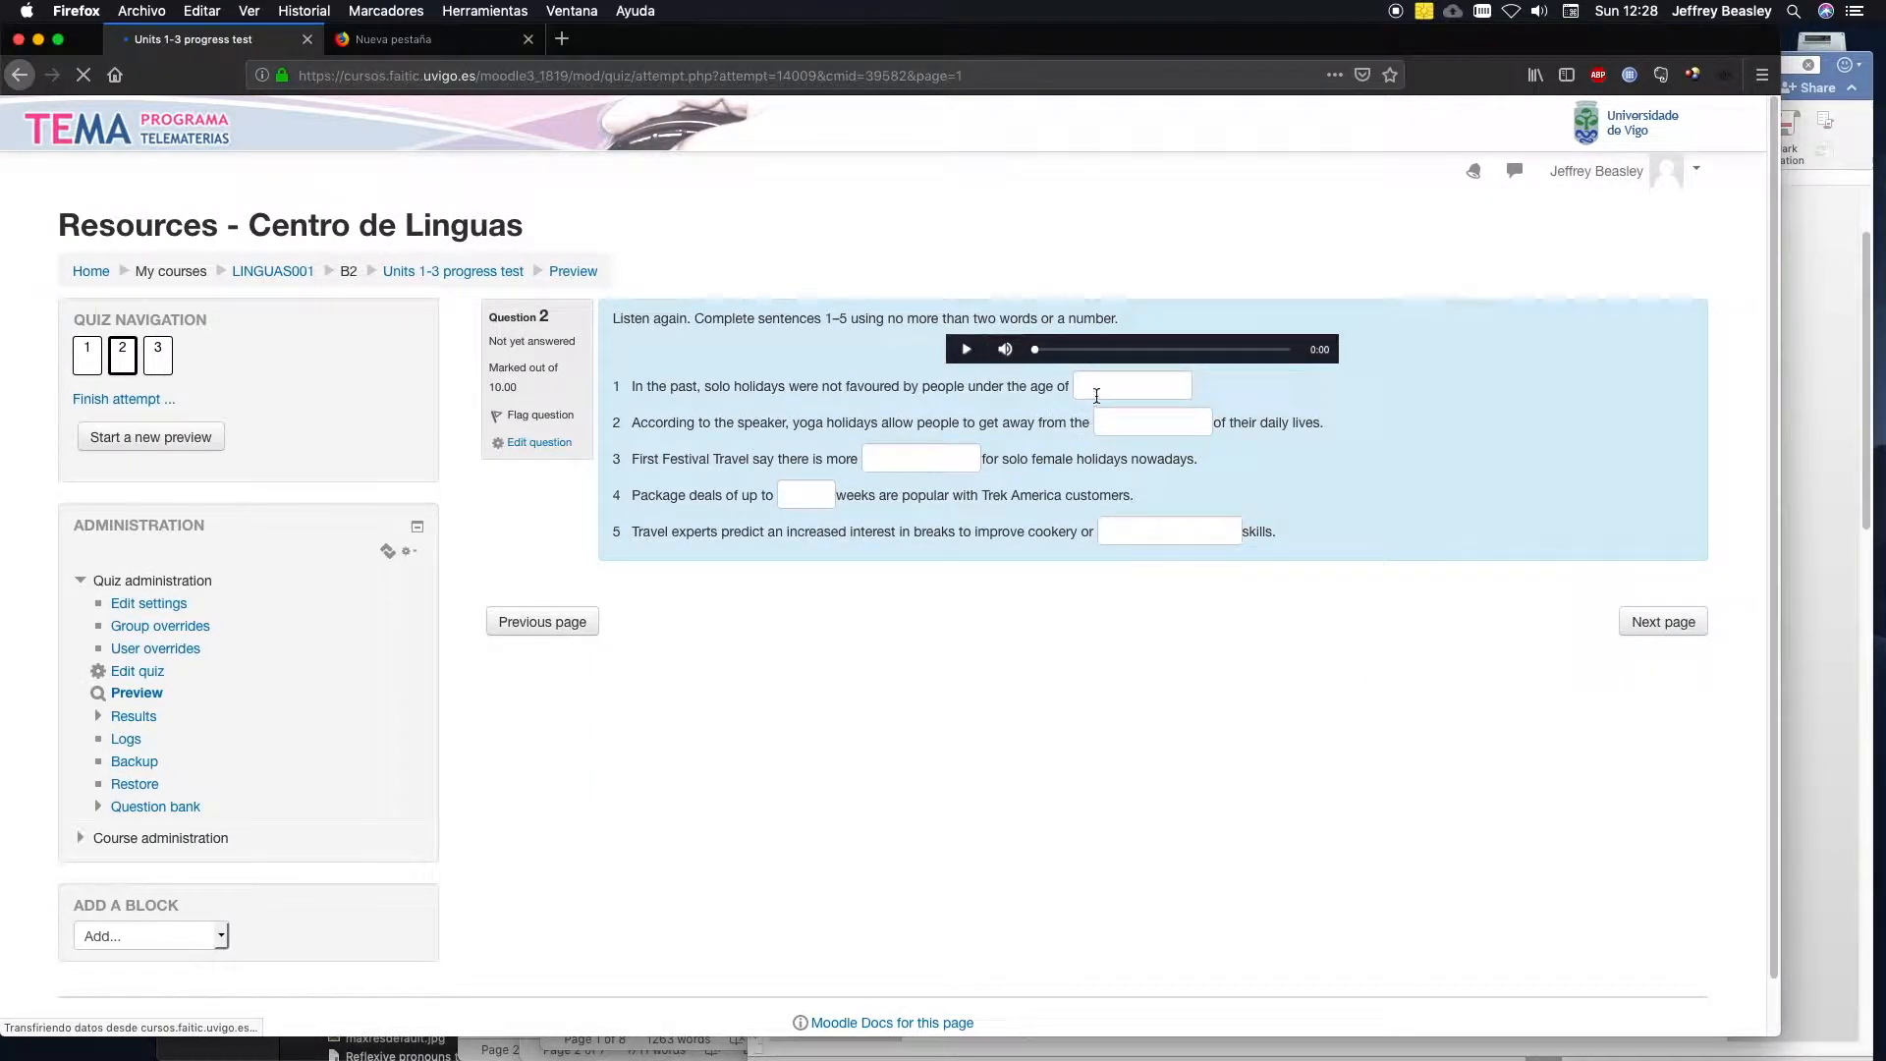
pyautogui.click(1633, 623)
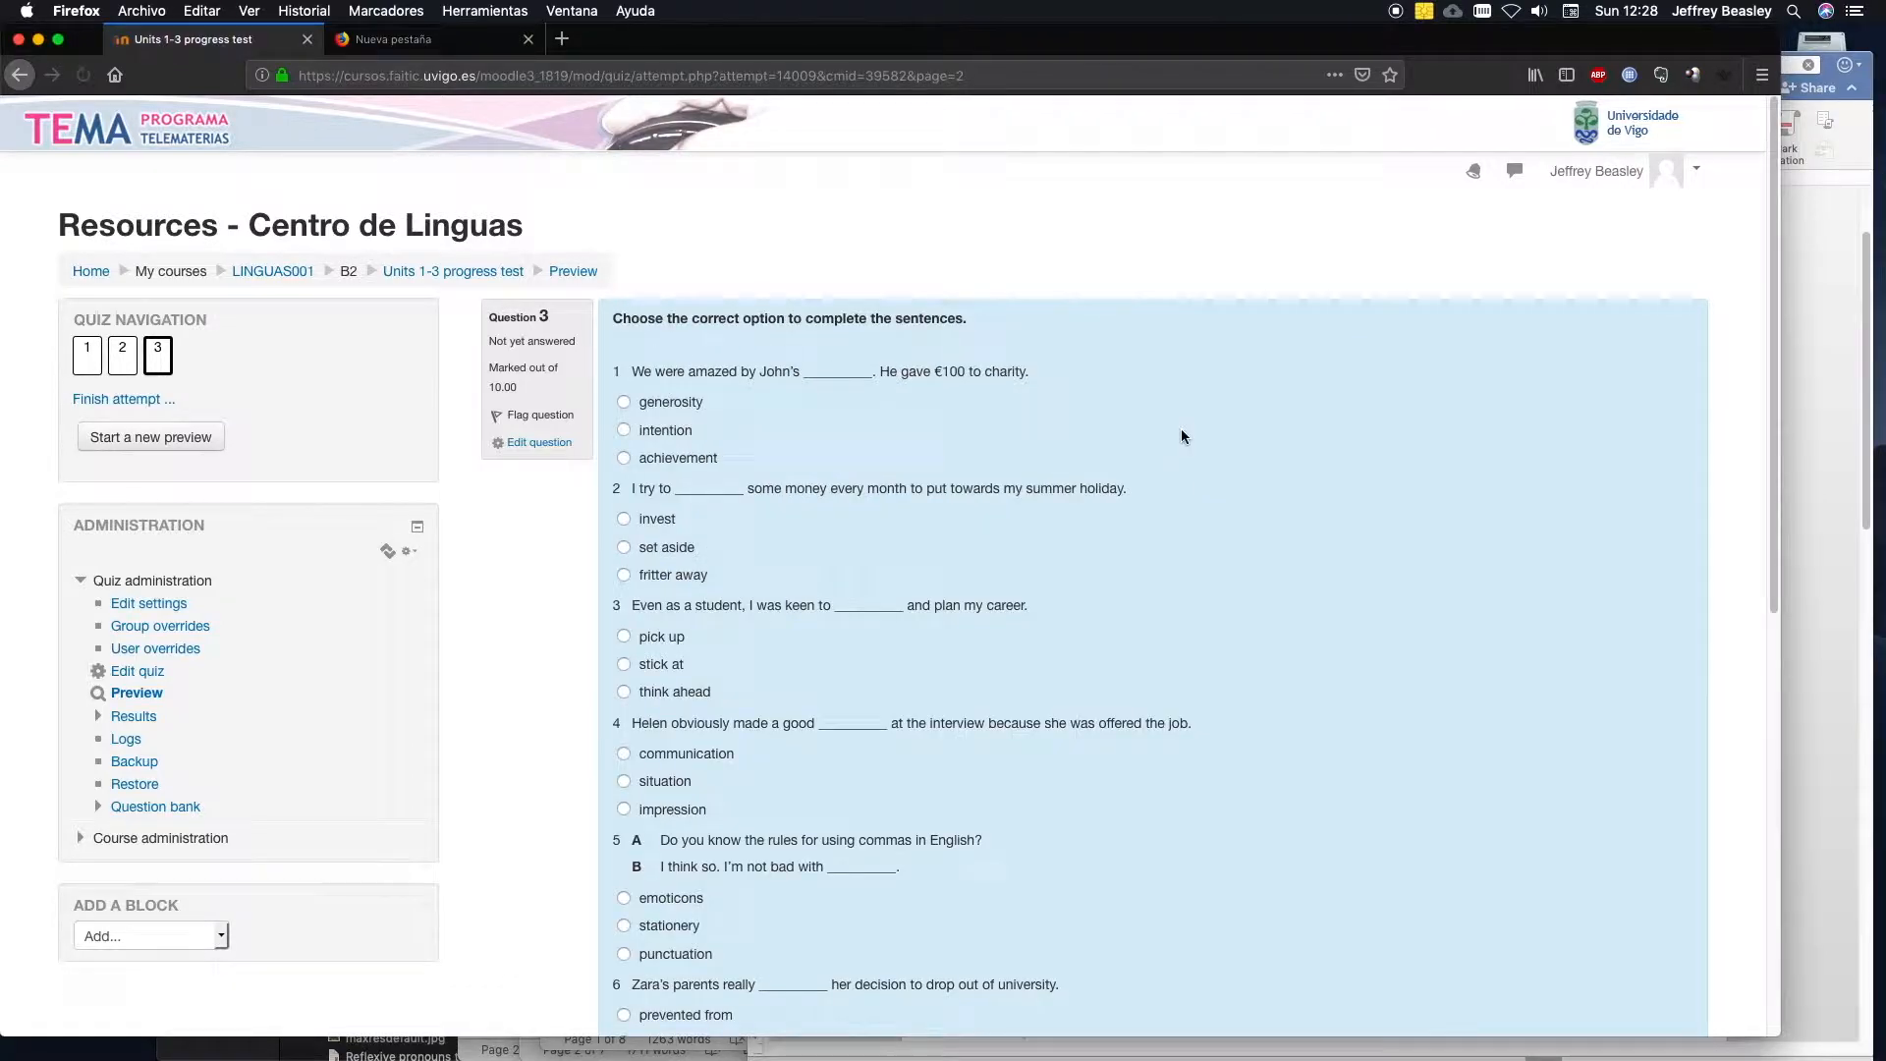
pyautogui.moveTo(1775, 373)
pyautogui.mouseDown()
pyautogui.moveTo(1802, 783)
pyautogui.moveTo(1815, 400)
pyautogui.moveTo(1810, 371)
pyautogui.moveTo(1772, 389)
pyautogui.moveTo(1771, 372)
pyautogui.mouseUp()
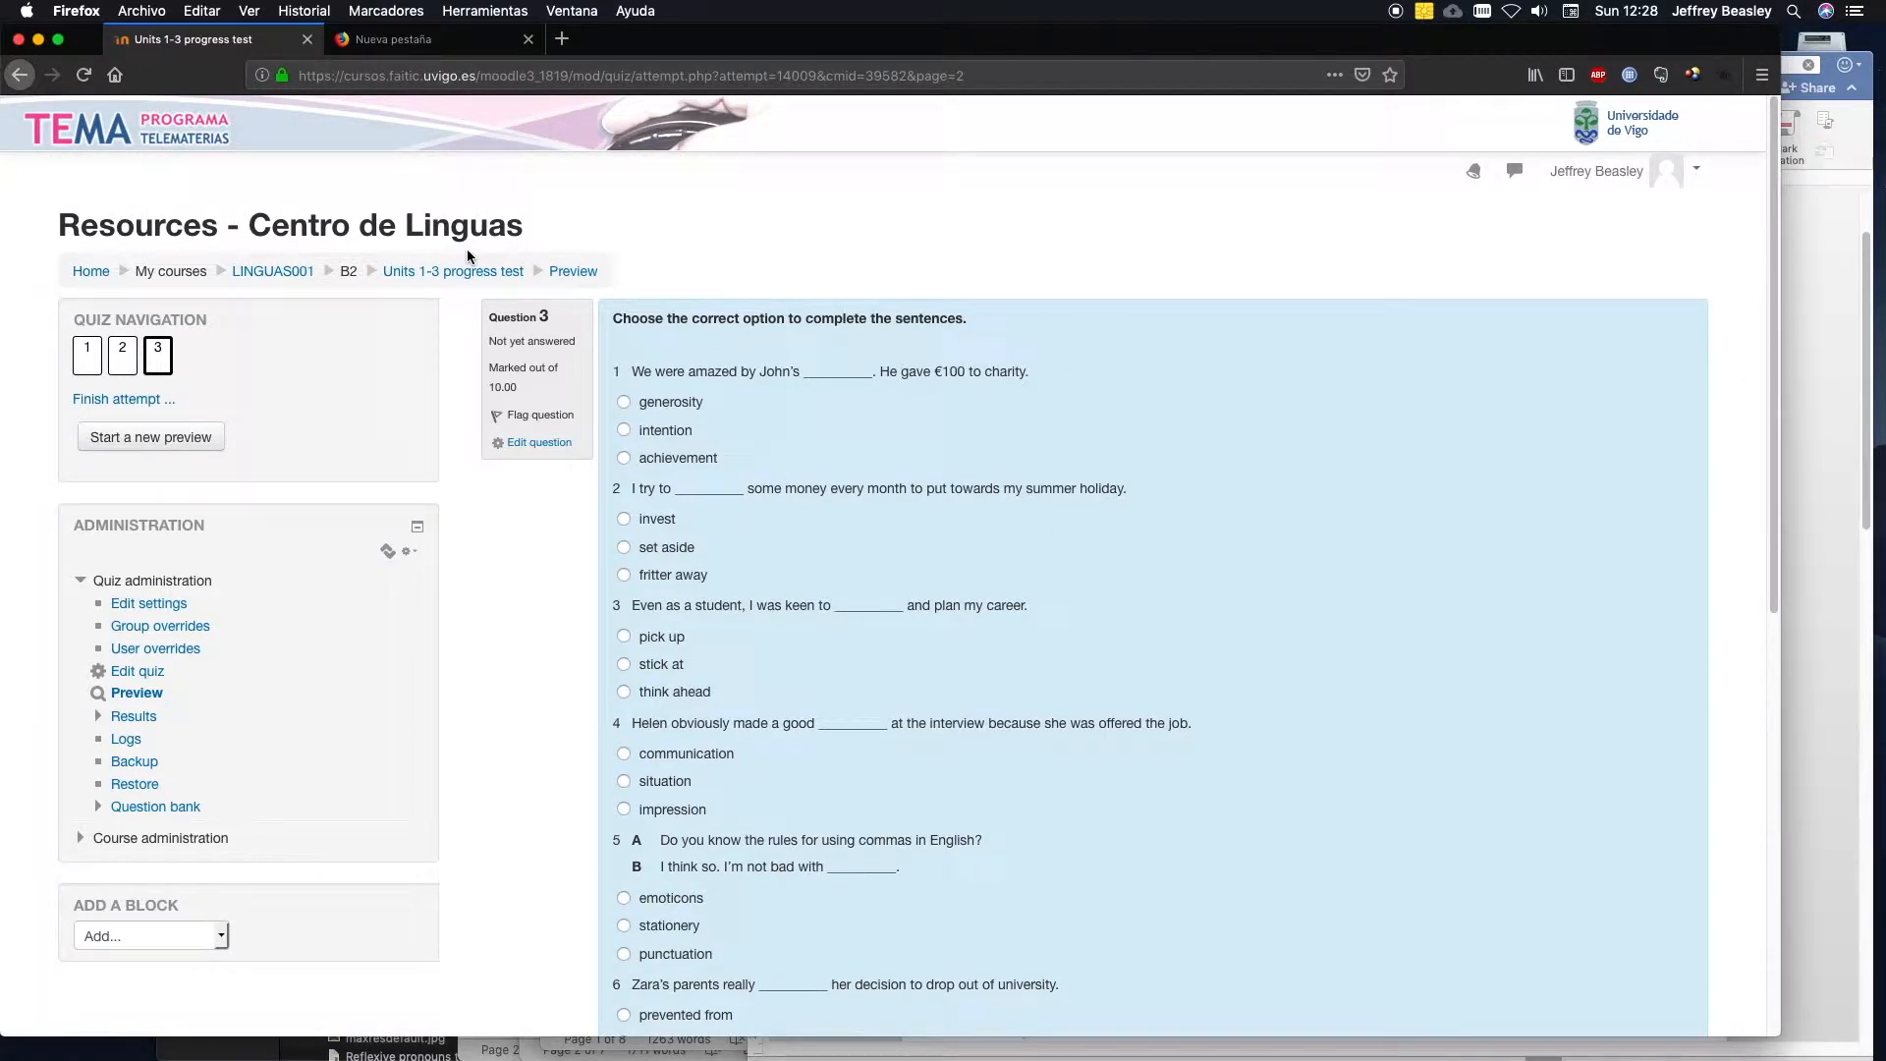